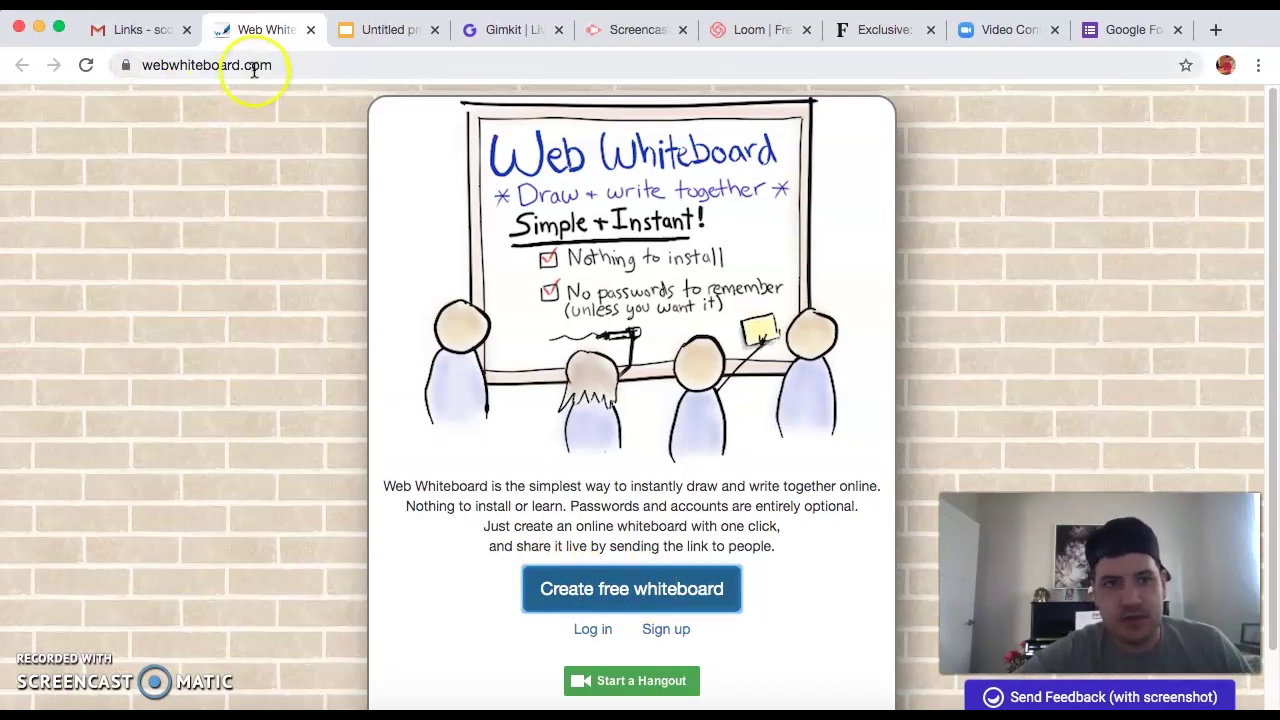
# Step: Allow Flash for webwhiteboard.com in the site's permissions and reload the page
pyautogui.click(308, 67)
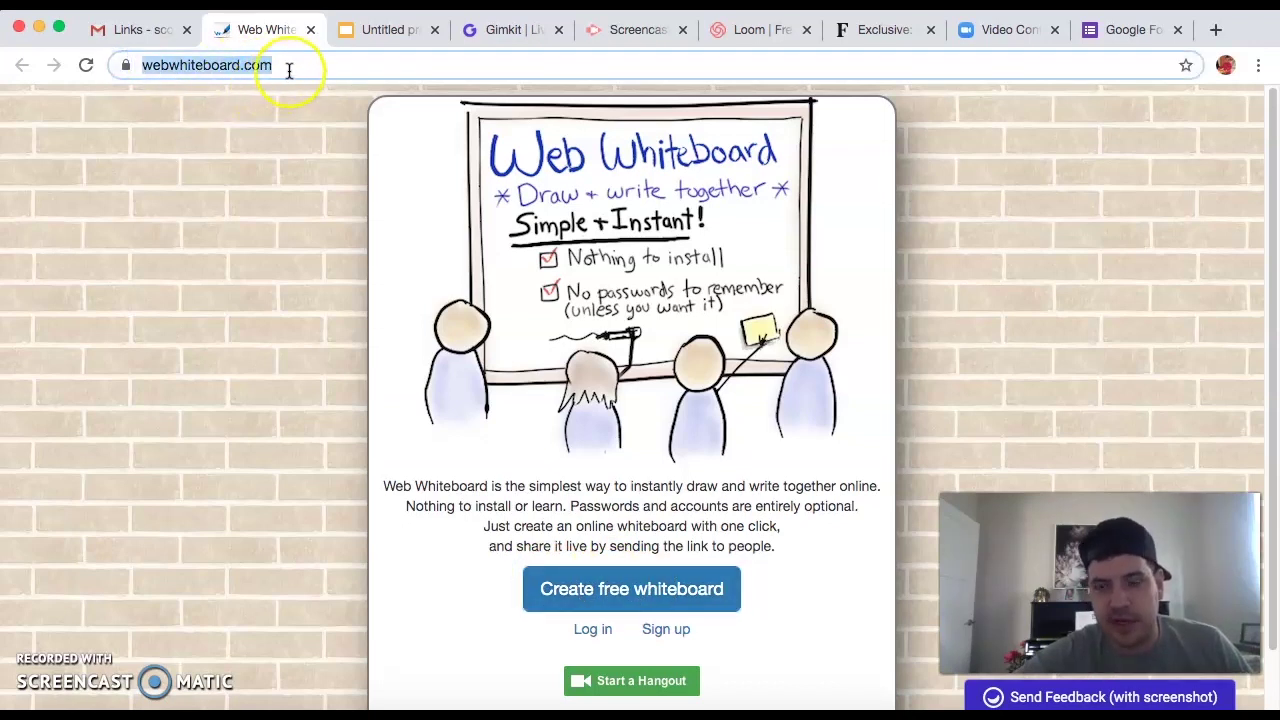
pyautogui.click(127, 66)
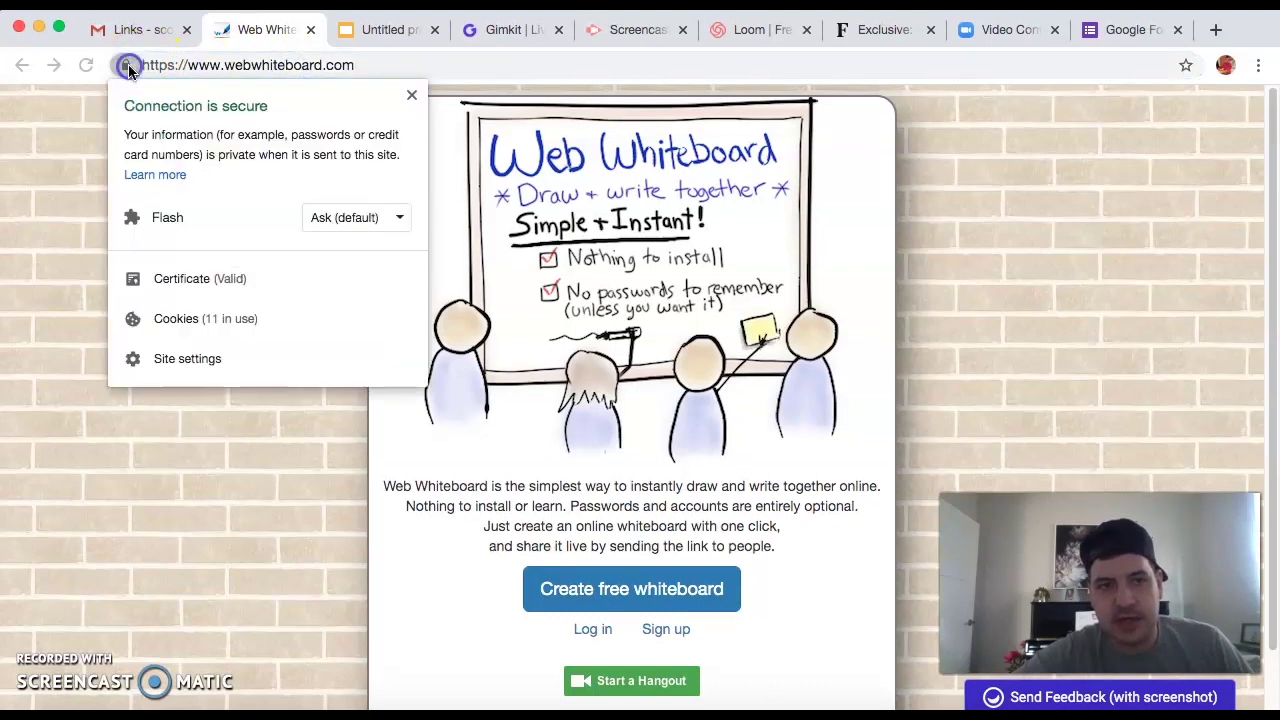
pyautogui.click(335, 226)
pyautogui.click(337, 271)
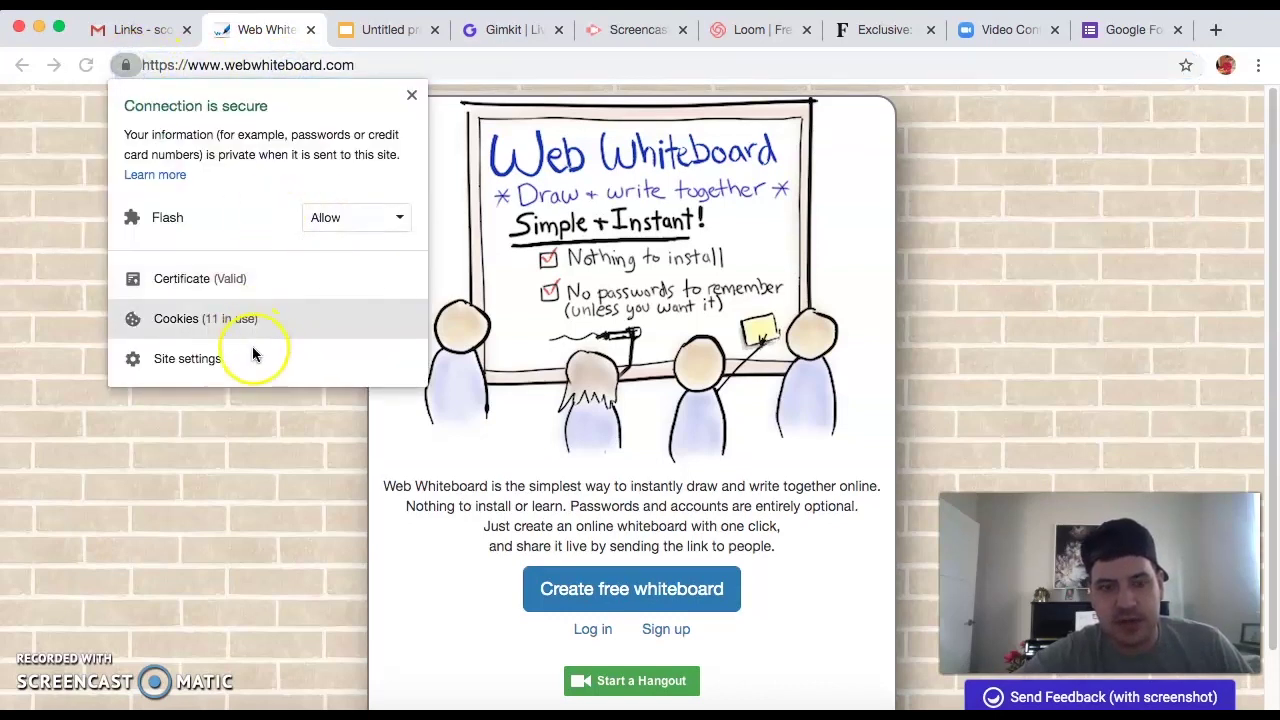
pyautogui.click(256, 399)
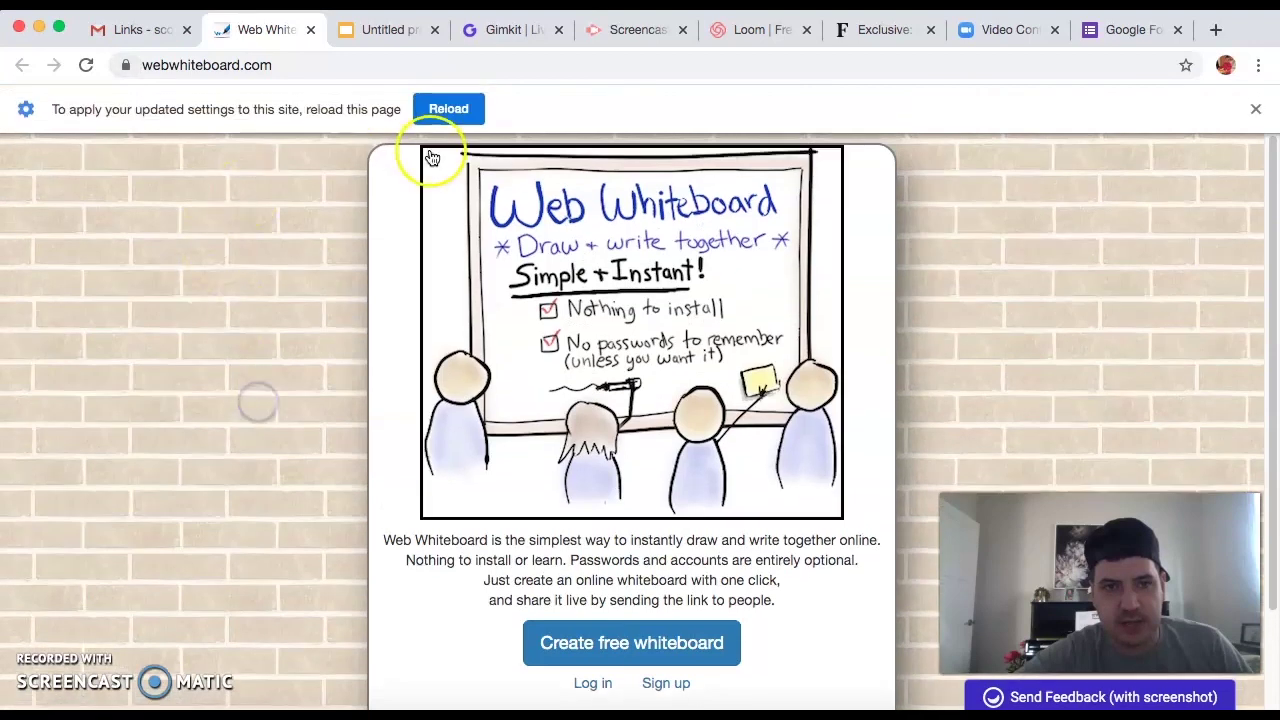
pyautogui.click(452, 112)
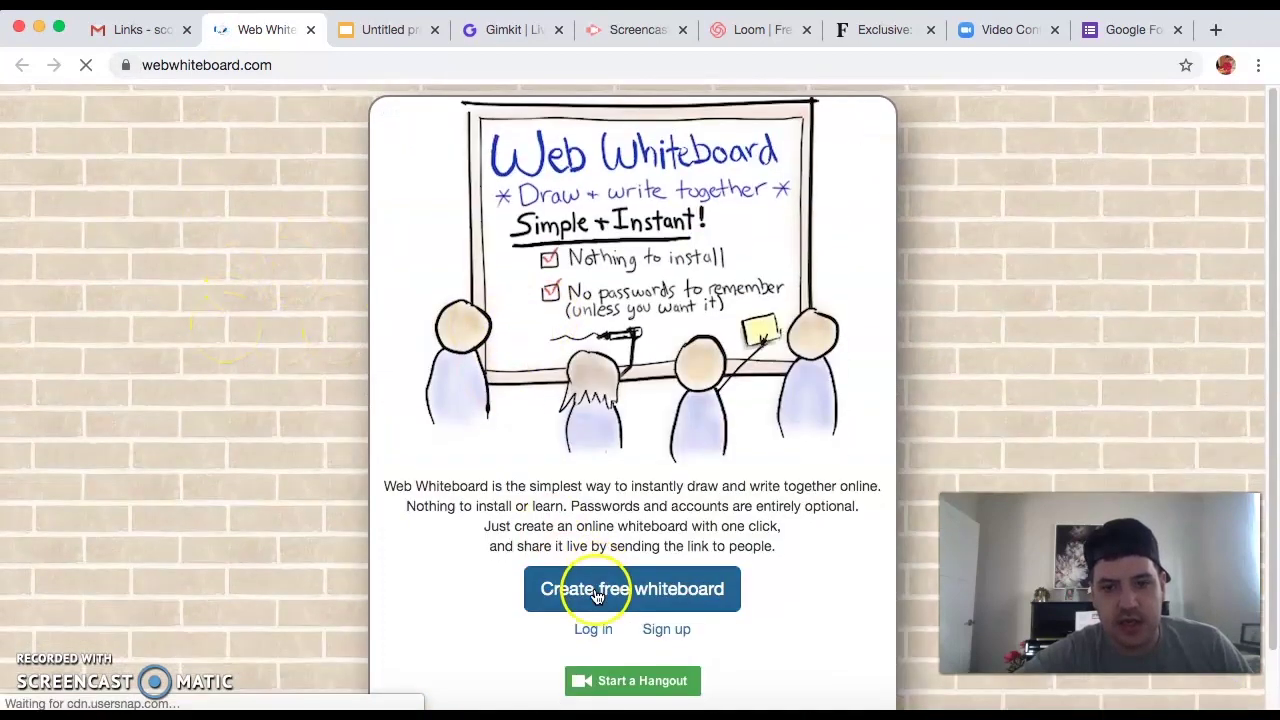
# Step: Create a free whiteboard, select the share link in its note, and move the note to the upper-right area of the board
pyautogui.click(597, 592)
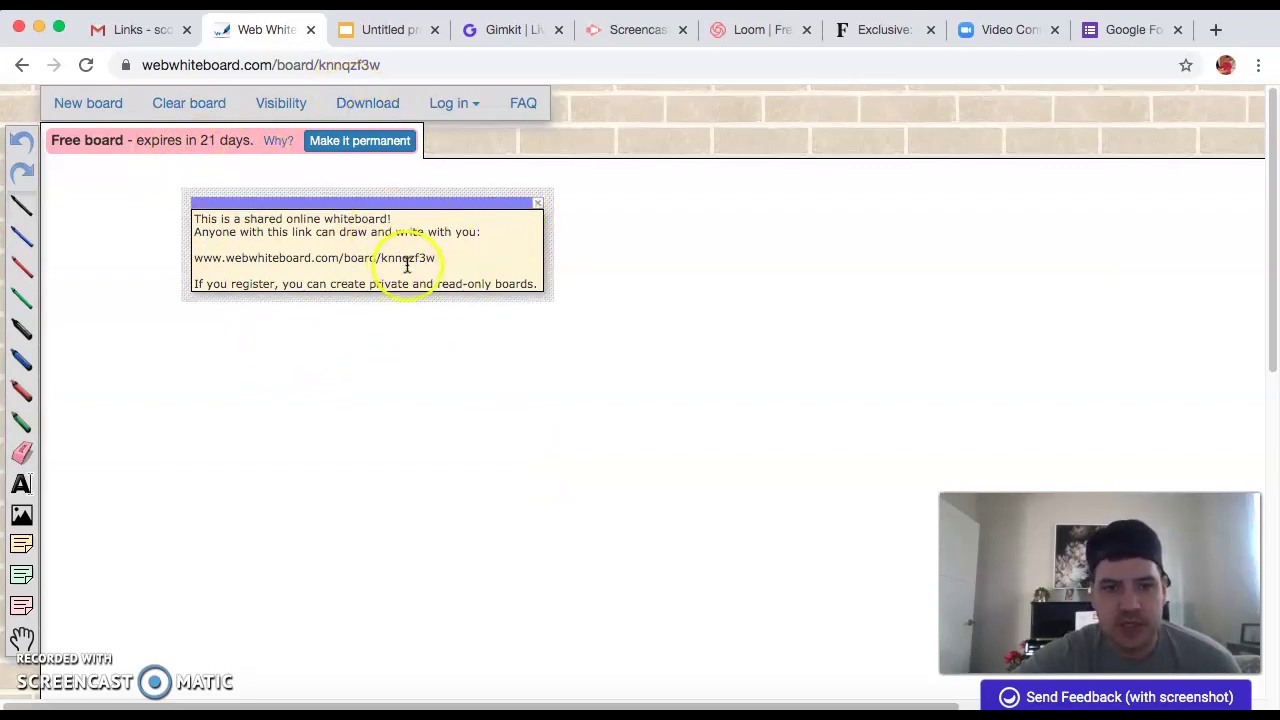
pyautogui.moveTo(456, 262); pyautogui.dragTo(178, 256)
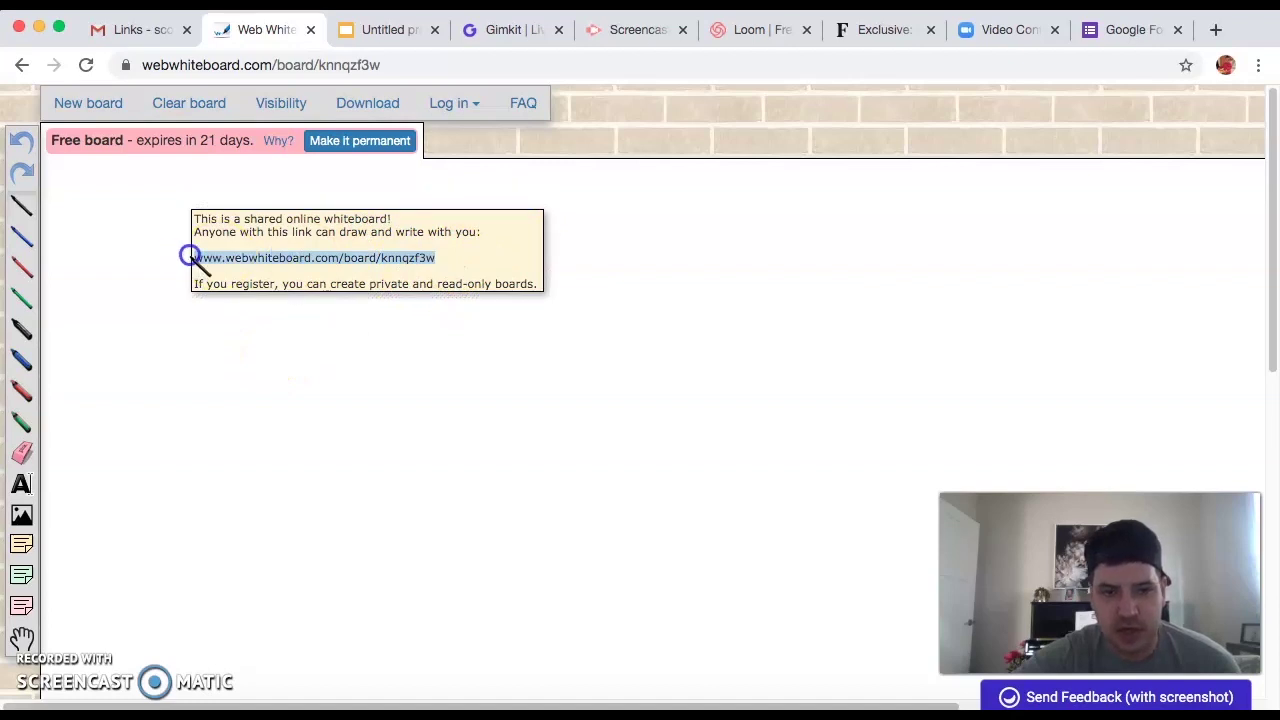
pyautogui.doubleClick(396, 257)
pyautogui.moveTo(366, 200); pyautogui.dragTo(1047, 104)
pyautogui.moveTo(1116, 158); pyautogui.dragTo(1180, 174)
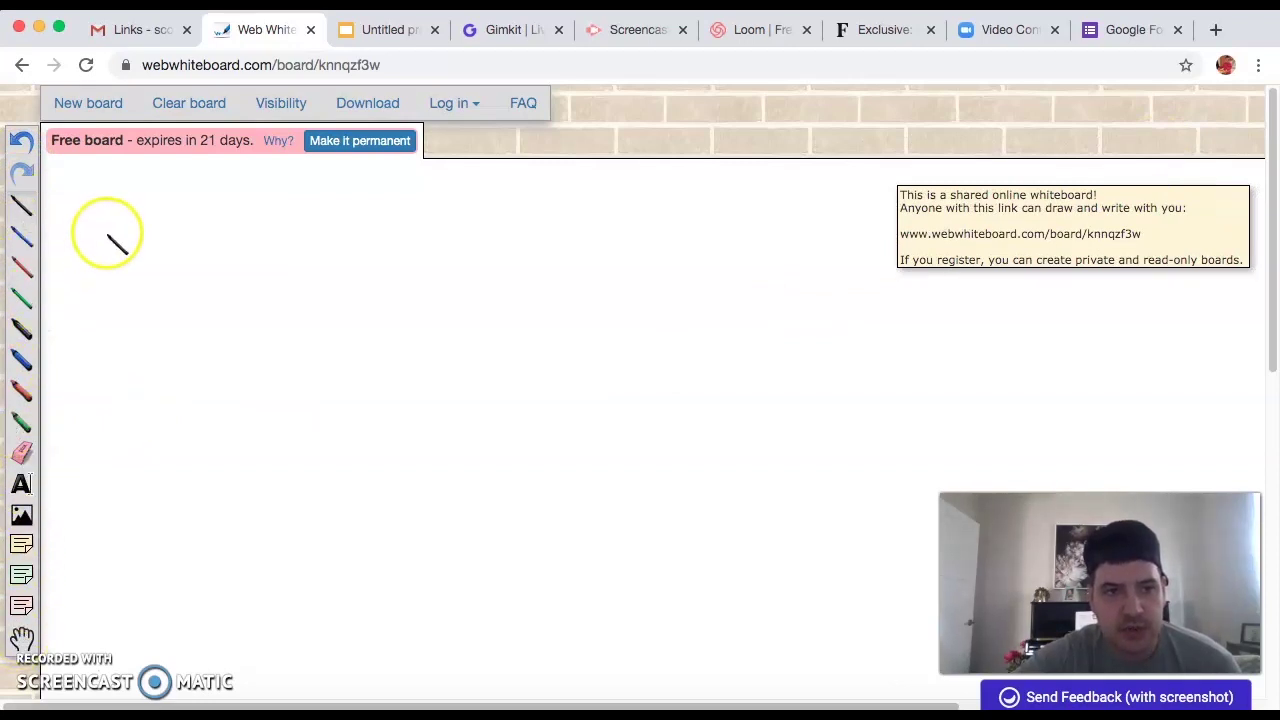
# Step: Sketch a black right triangle with a question mark by its hypotenuse and an arrow pointing at each of its two legs
pyautogui.click(213, 277)
pyautogui.moveTo(126, 351); pyautogui.dragTo(209, 237)
pyautogui.moveTo(315, 248); pyautogui.dragTo(283, 287)
pyautogui.moveTo(210, 379)
pyautogui.mouseDown()
pyautogui.moveTo(205, 345)
pyautogui.moveTo(240, 368)
pyautogui.mouseUp()
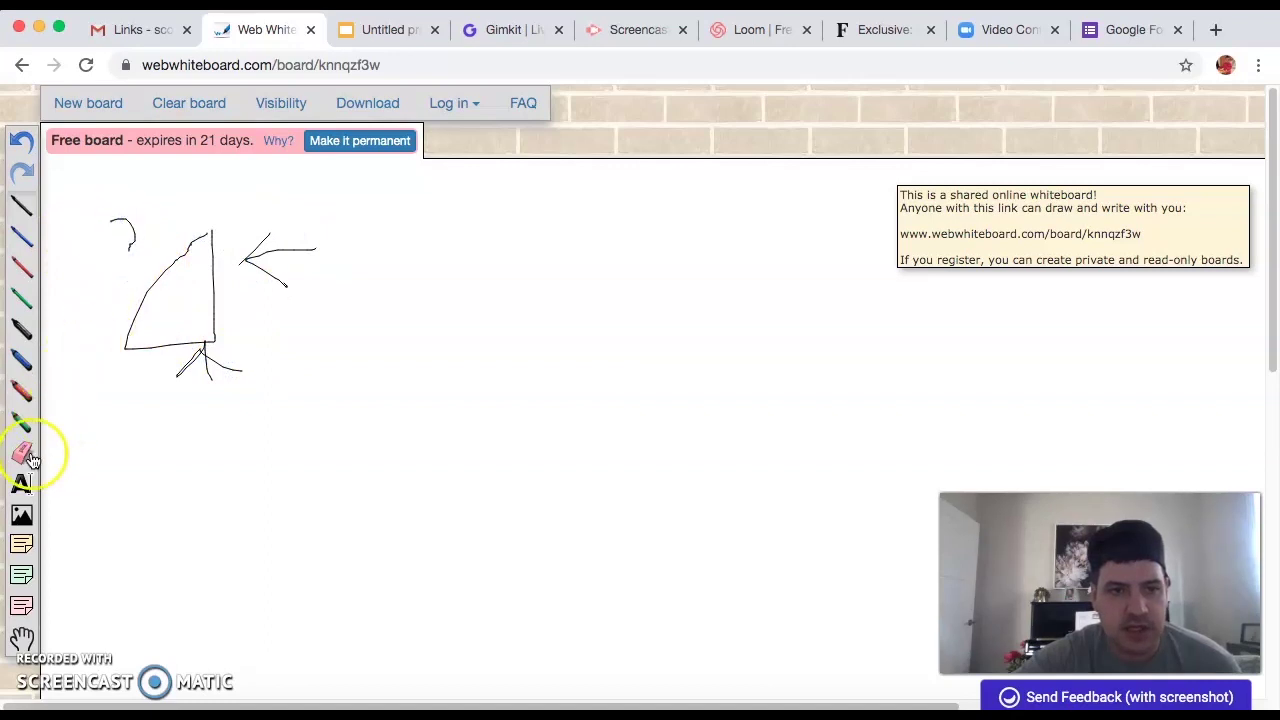
# Step: Add a yellow sticky note reading "It is a2+b2=c2" and place it just beyond the arrow beside the triangle's vertical leg
pyautogui.click(21, 545)
pyautogui.click(347, 262)
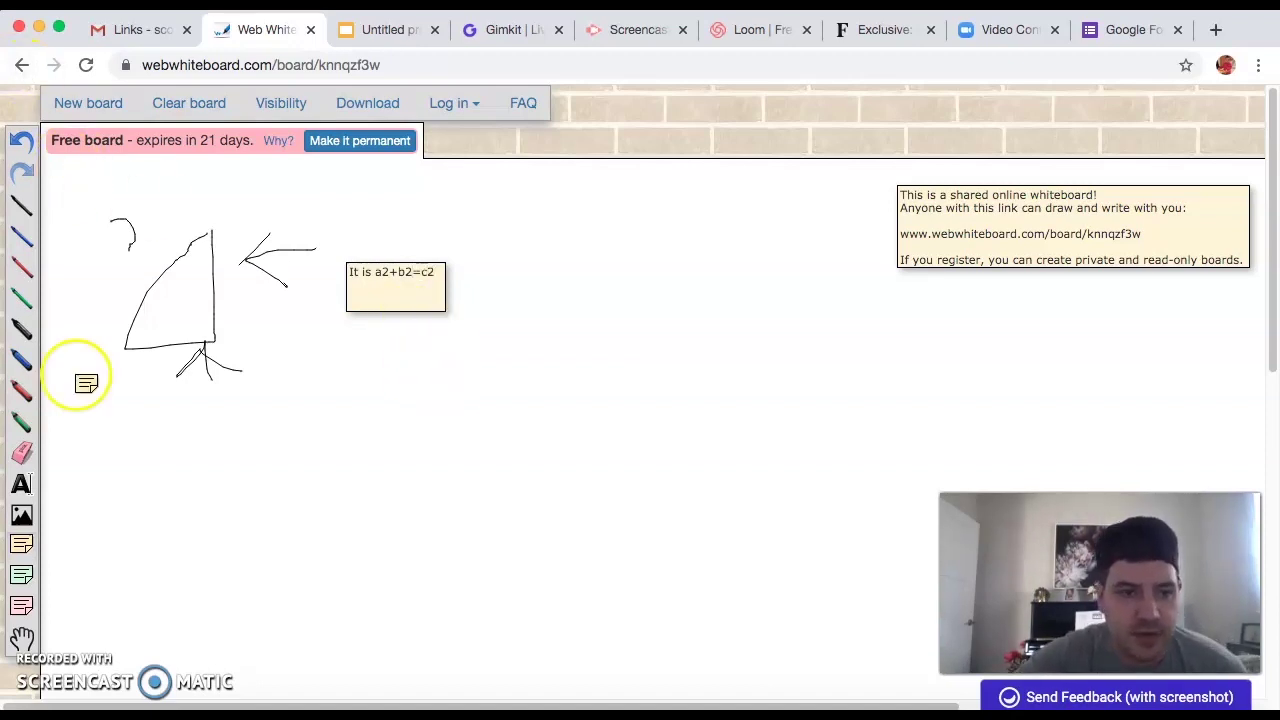
pyautogui.moveTo(386, 252); pyautogui.dragTo(381, 195)
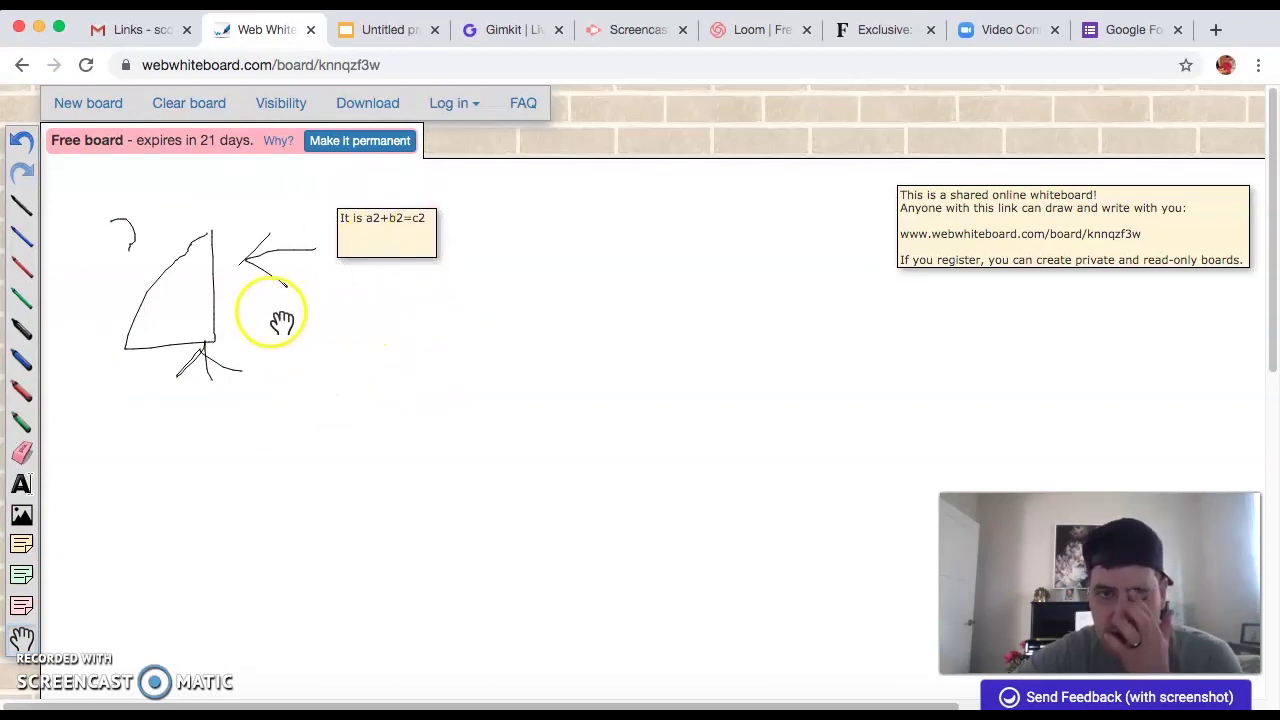
# Step: Download the whiteboard as a PNG image, open the file to check it, and return to the board
pyautogui.click(367, 105)
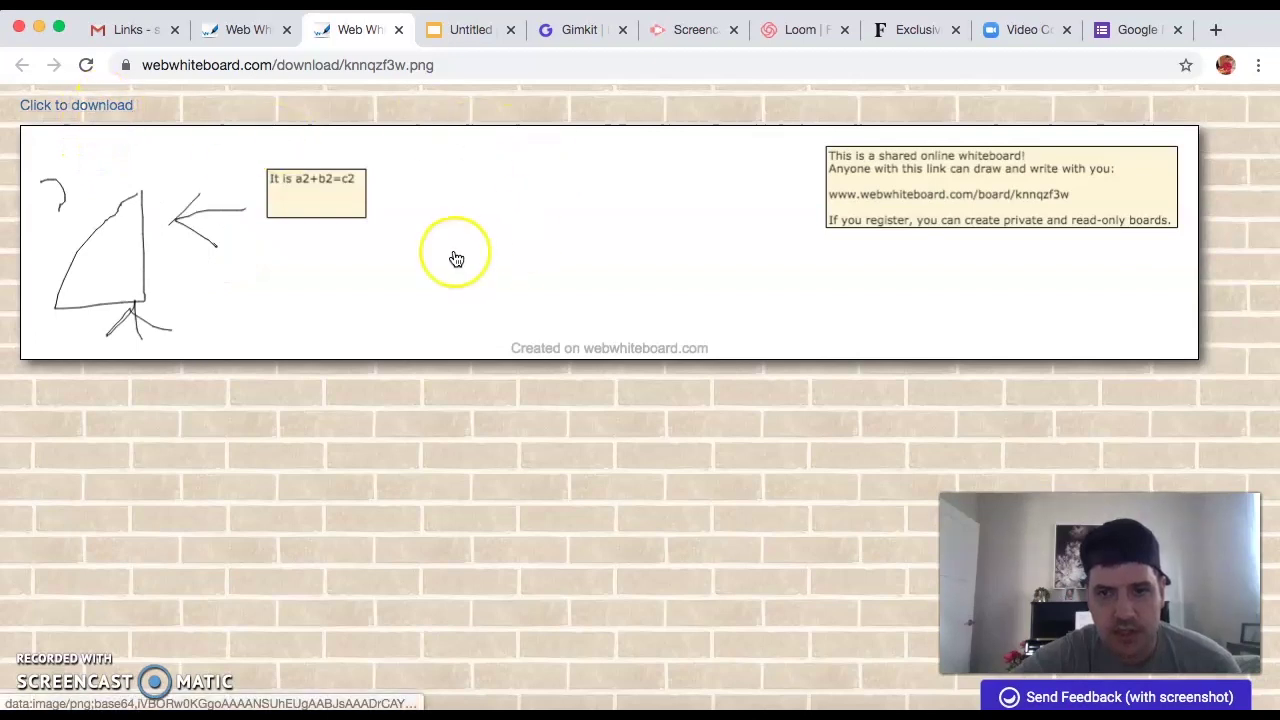
pyautogui.click(112, 106)
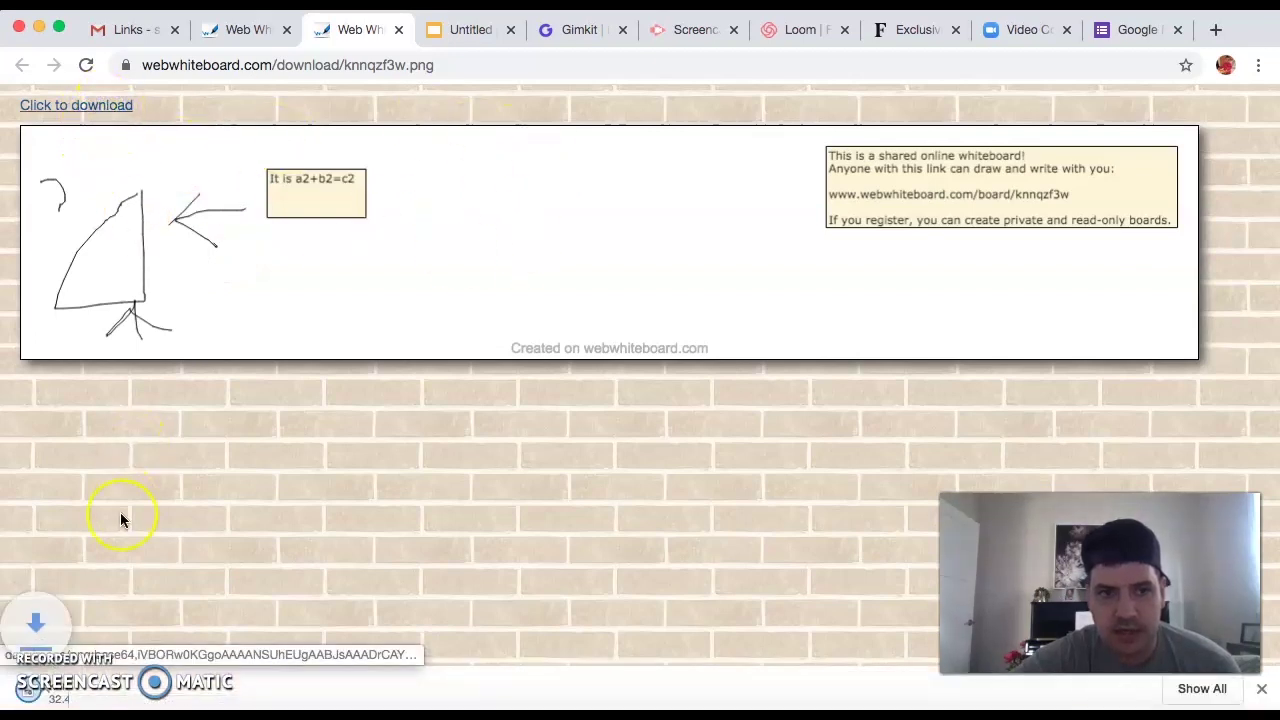
pyautogui.click(147, 705)
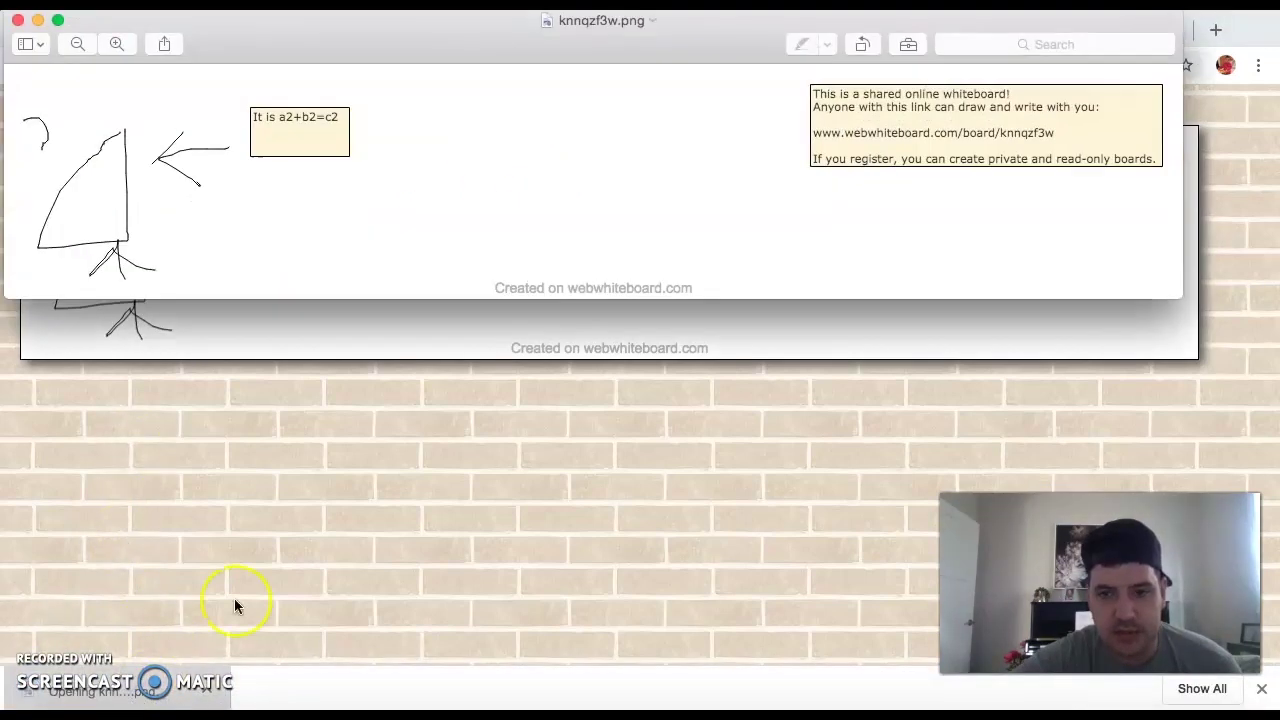
pyautogui.click(16, 22)
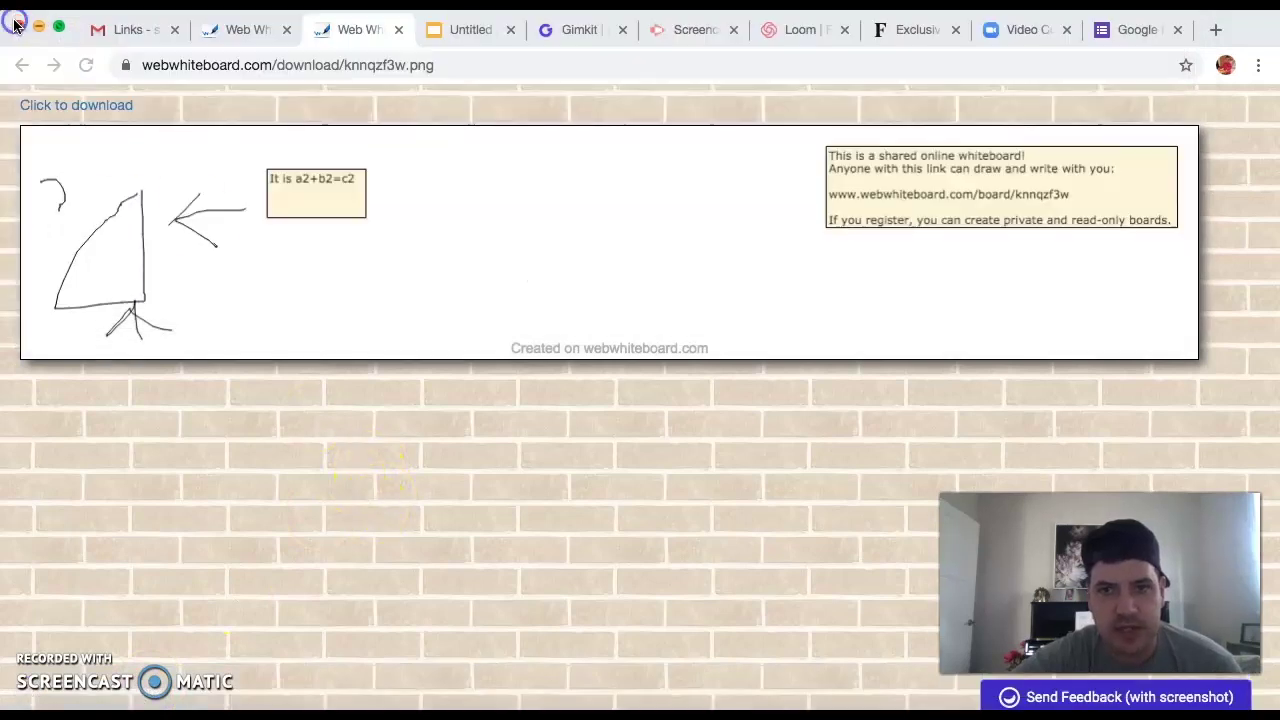
pyautogui.click(399, 29)
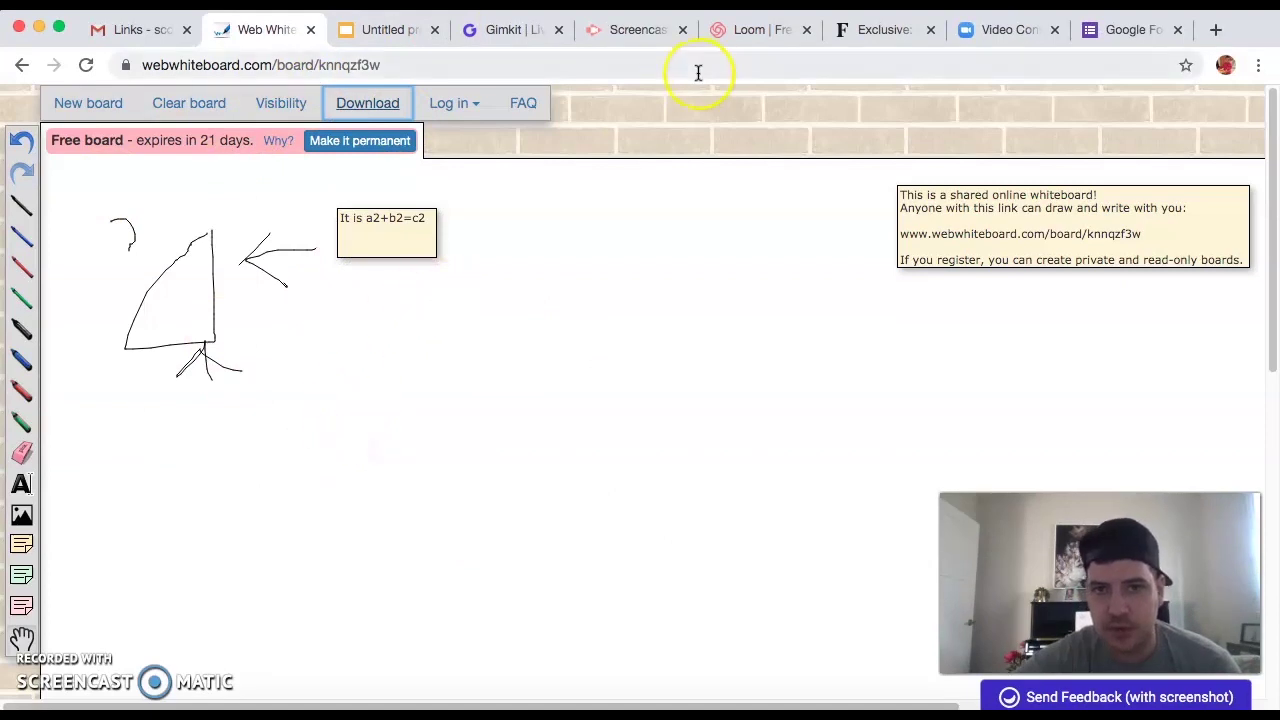
# Step: Add the Screencastify - Screen Video Recorder extension to Chrome from the Screencastify website and dismiss the sync offer
pyautogui.click(638, 40)
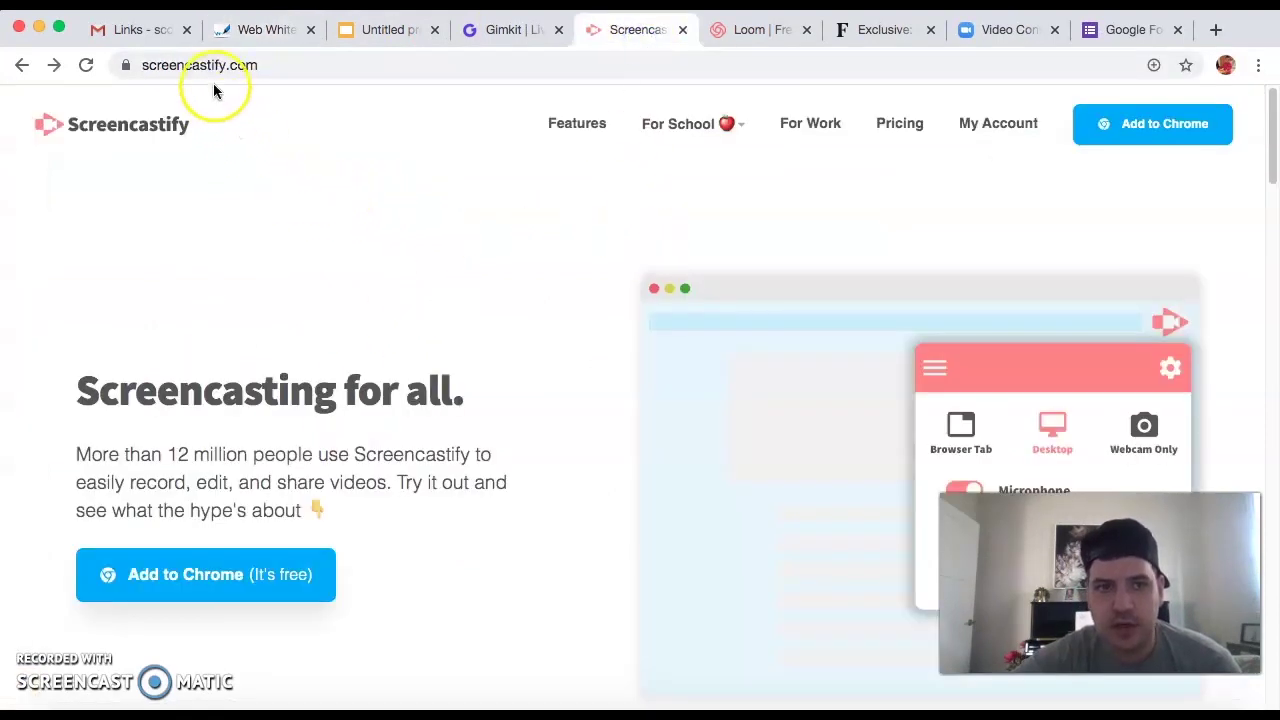
pyautogui.click(245, 588)
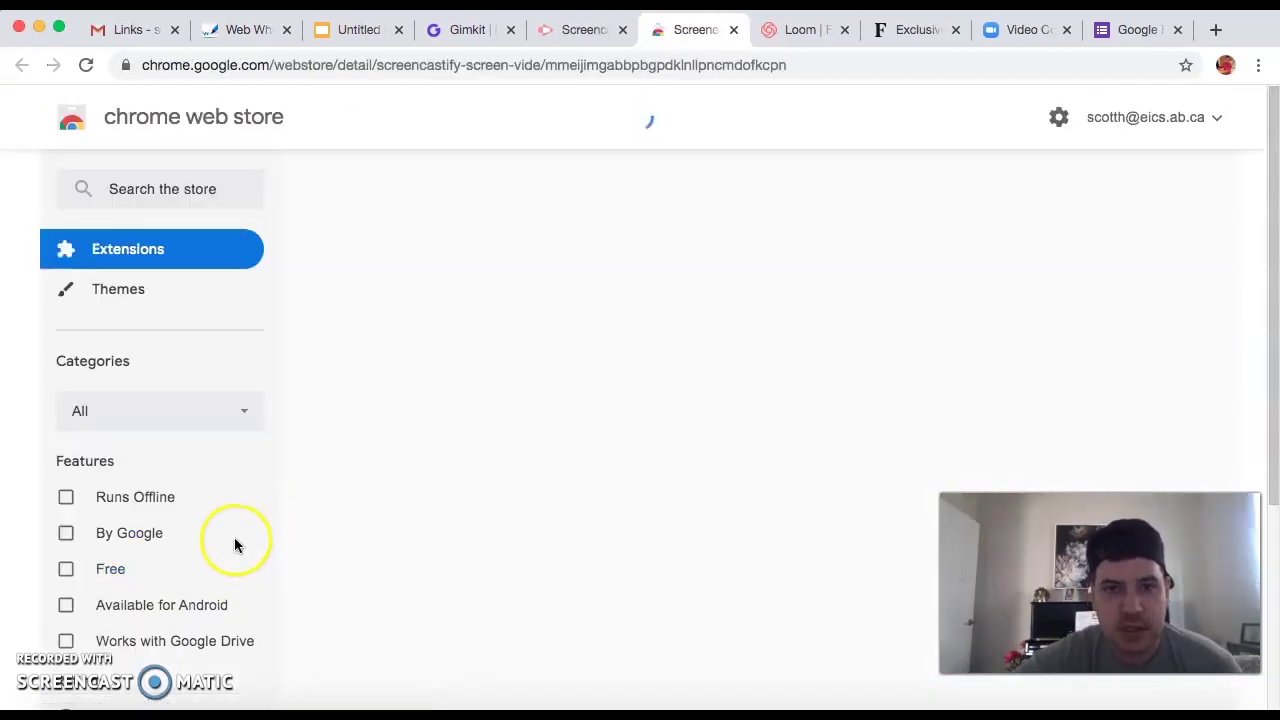
pyautogui.click(1090, 256)
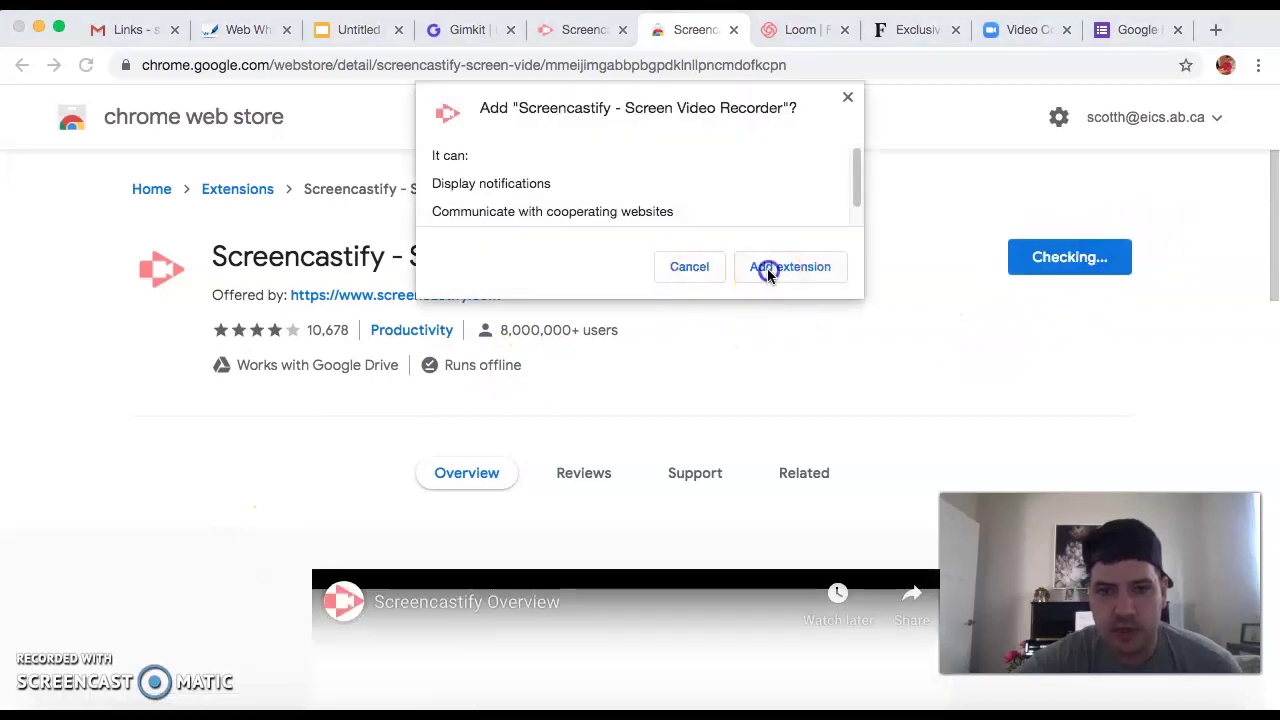
pyautogui.click(768, 267)
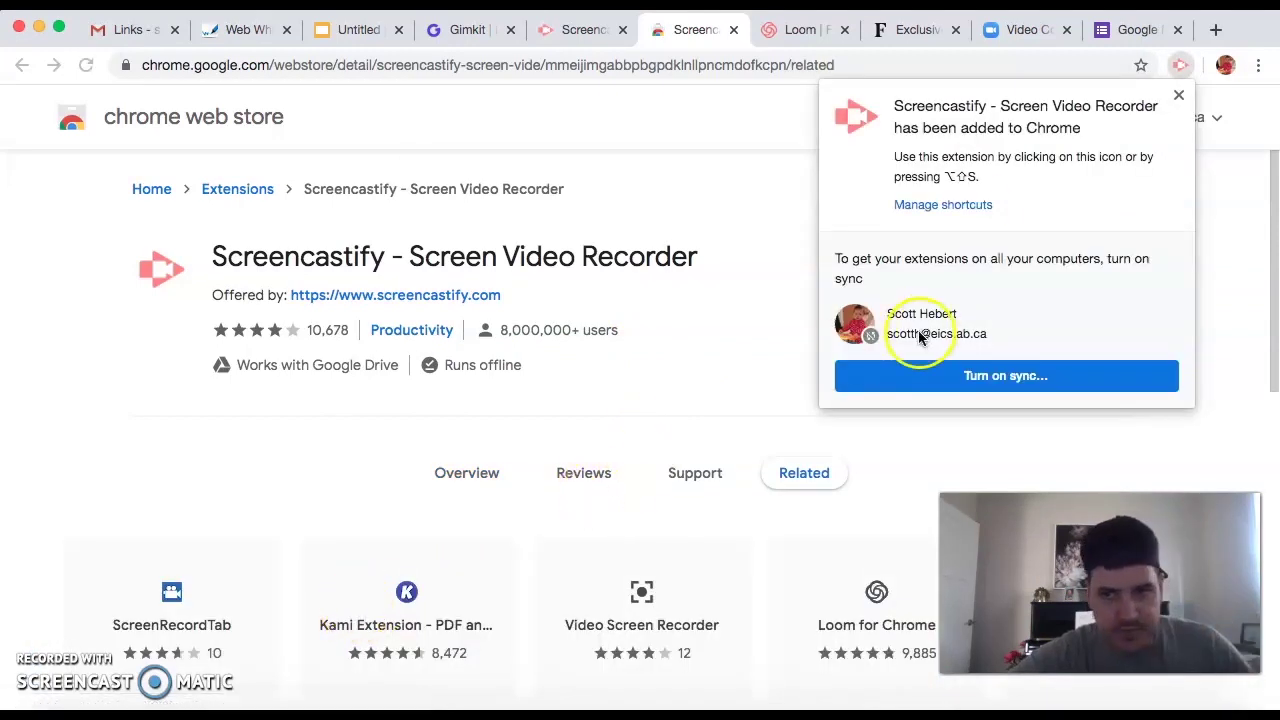
pyautogui.click(1179, 96)
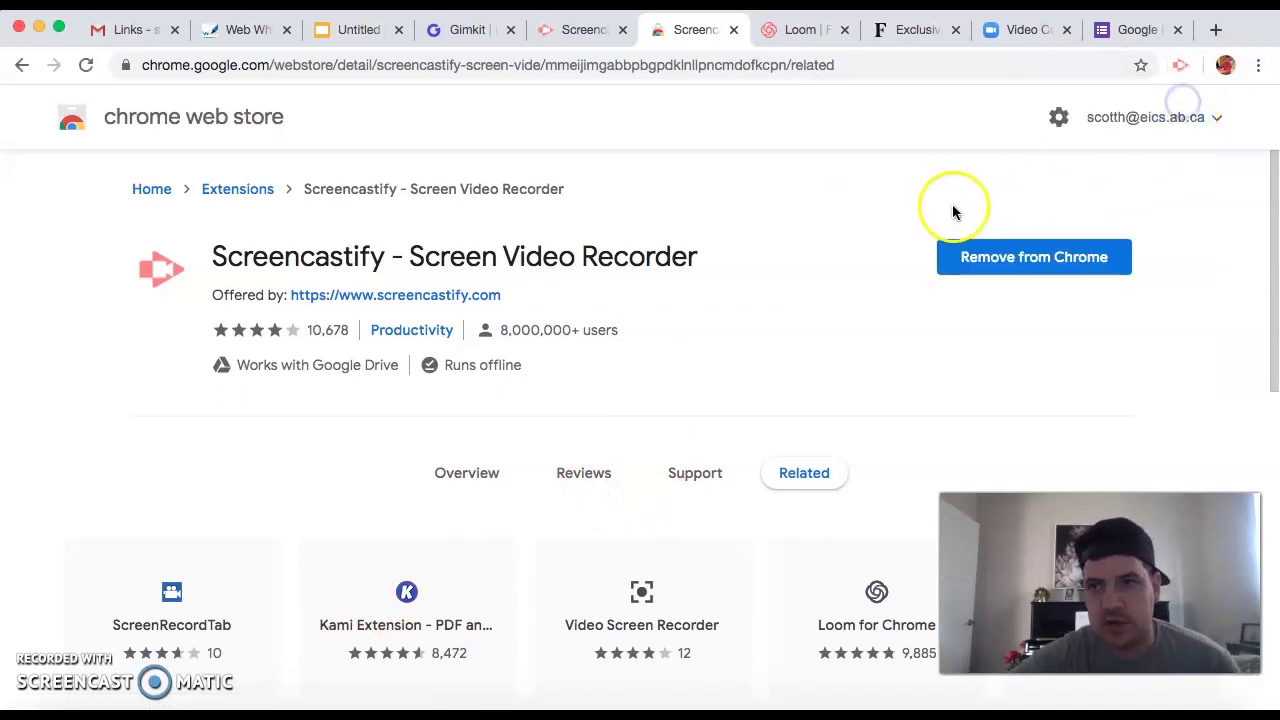
# Step: Look through the certification courses that Screencastify offers for schools
pyautogui.click(235, 33)
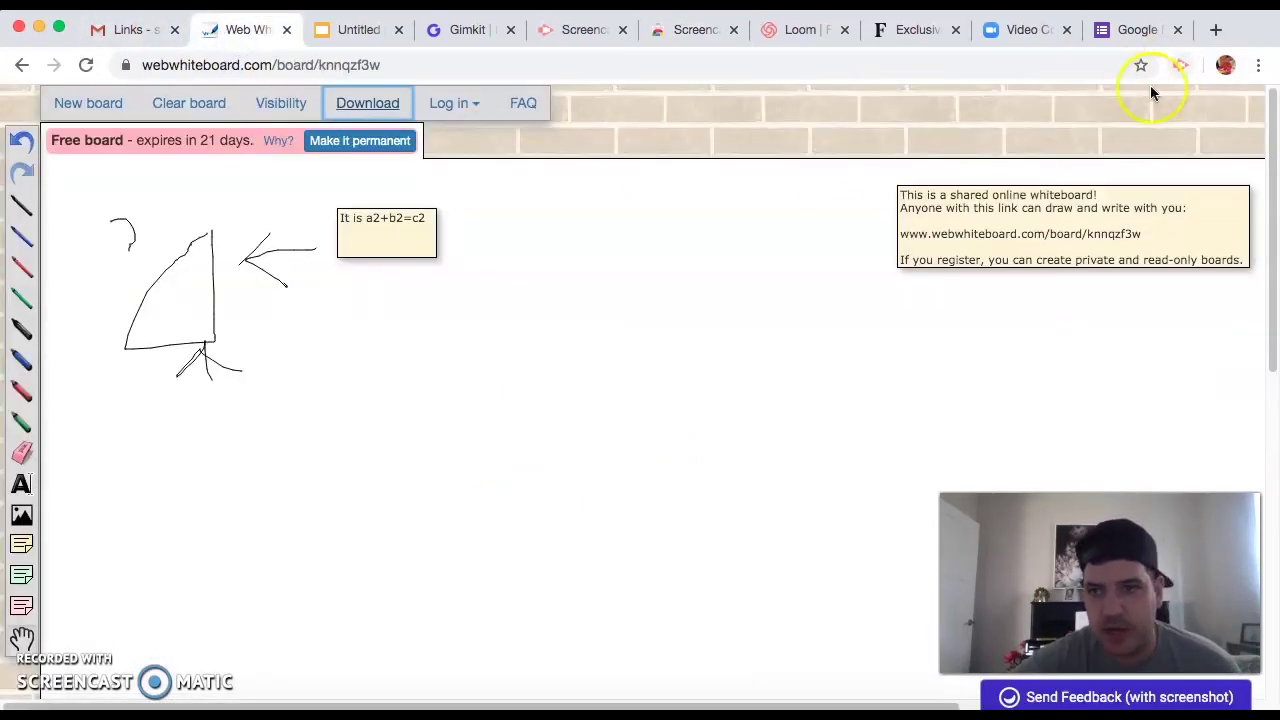
pyautogui.click(590, 33)
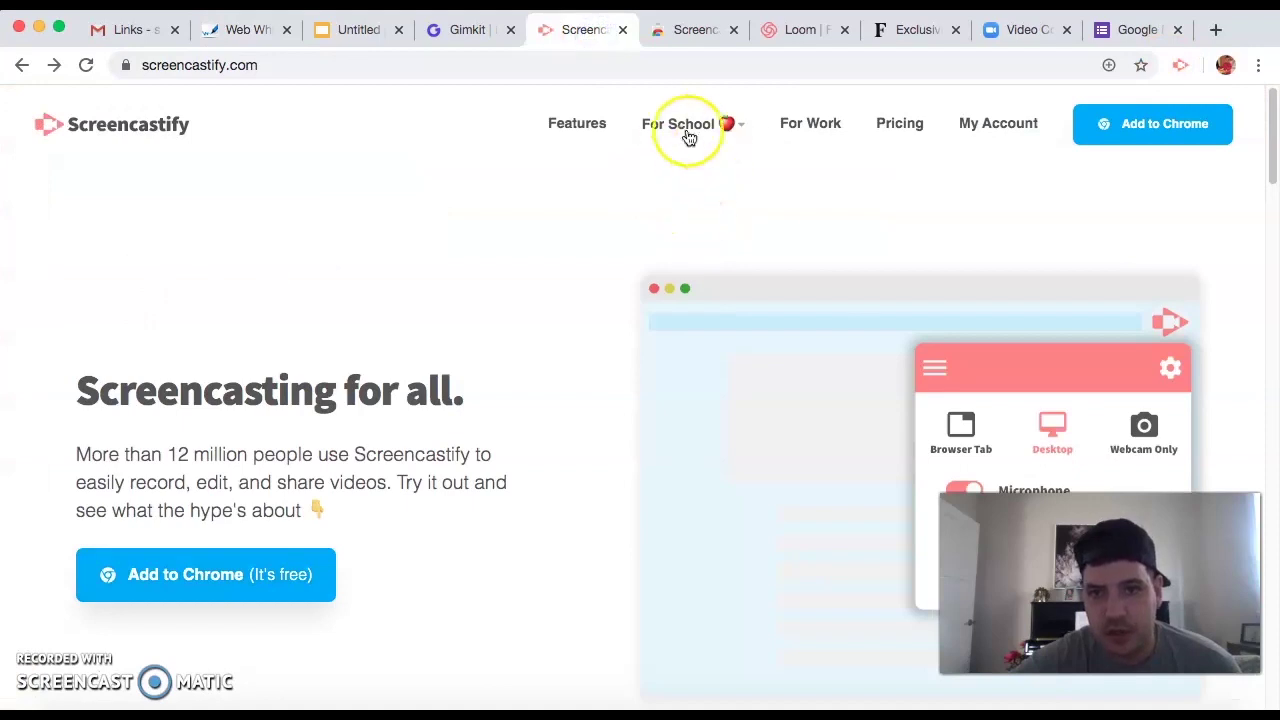
pyautogui.click(683, 158)
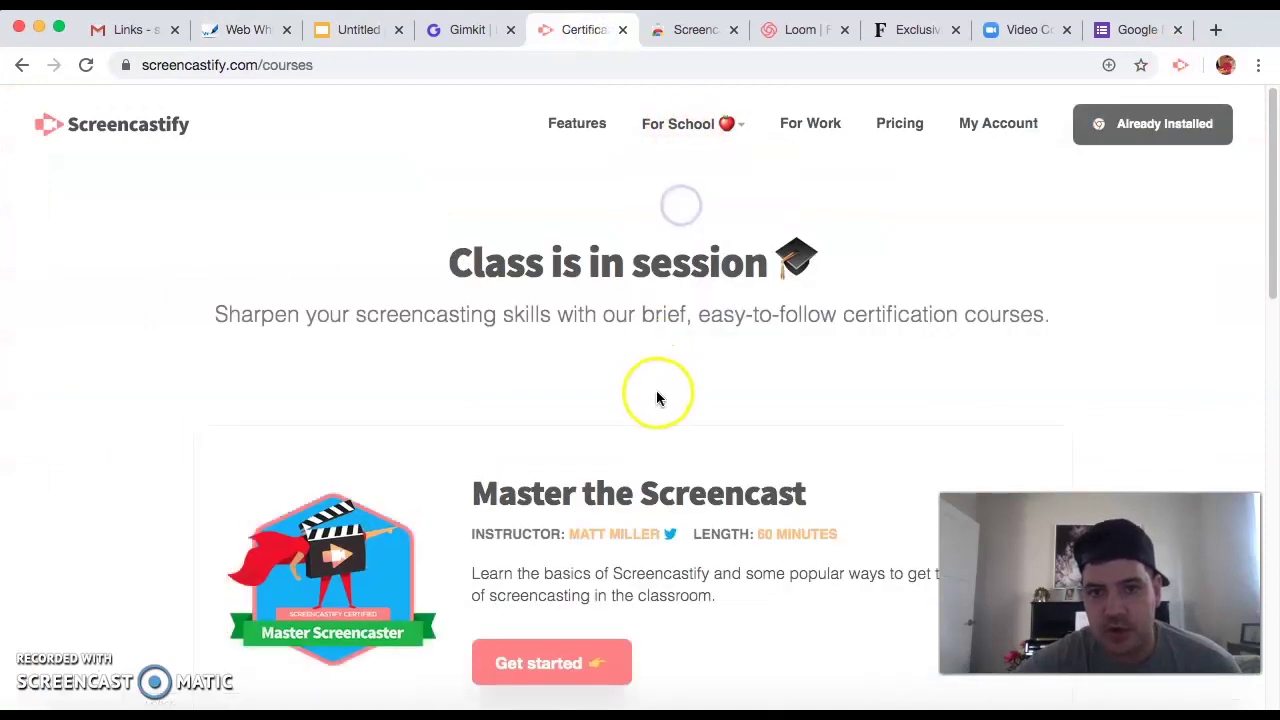
pyautogui.scroll(-15, 656, 398)
pyautogui.scroll(5, 656, 398)
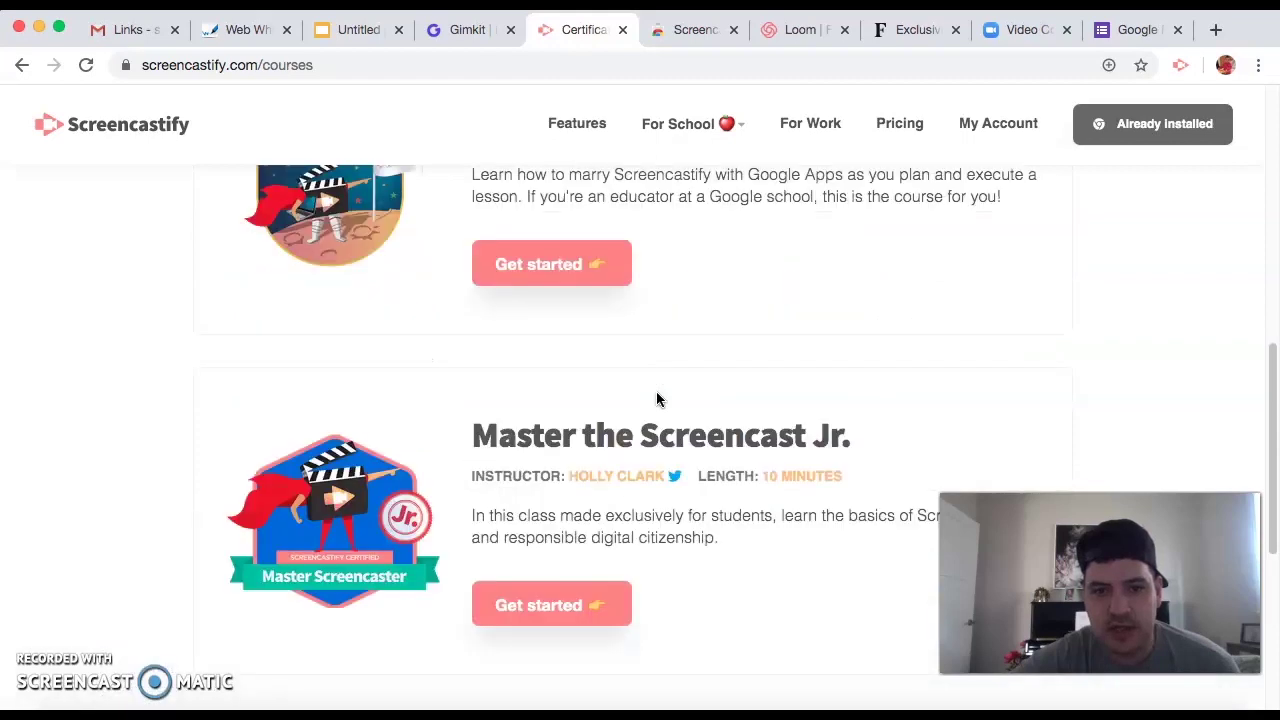
pyautogui.scroll(3, 656, 398)
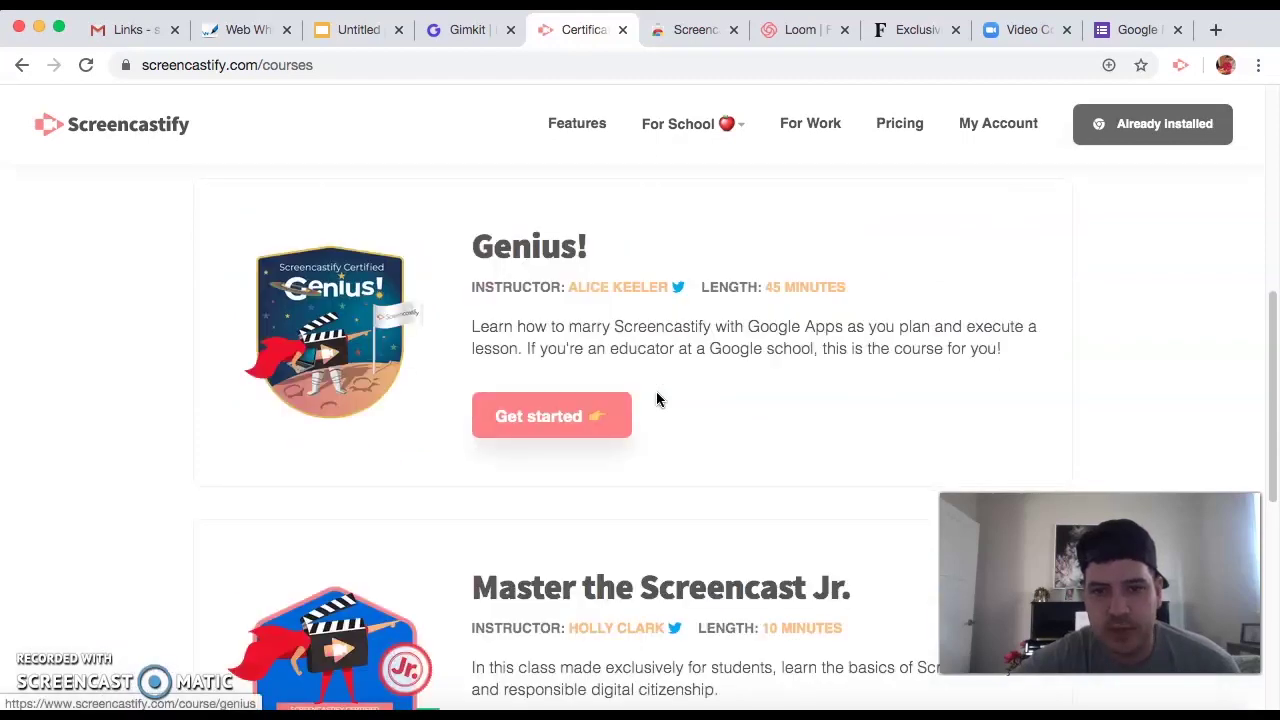
pyautogui.scroll(1, 610, 452)
pyautogui.scroll(-8, 622, 465)
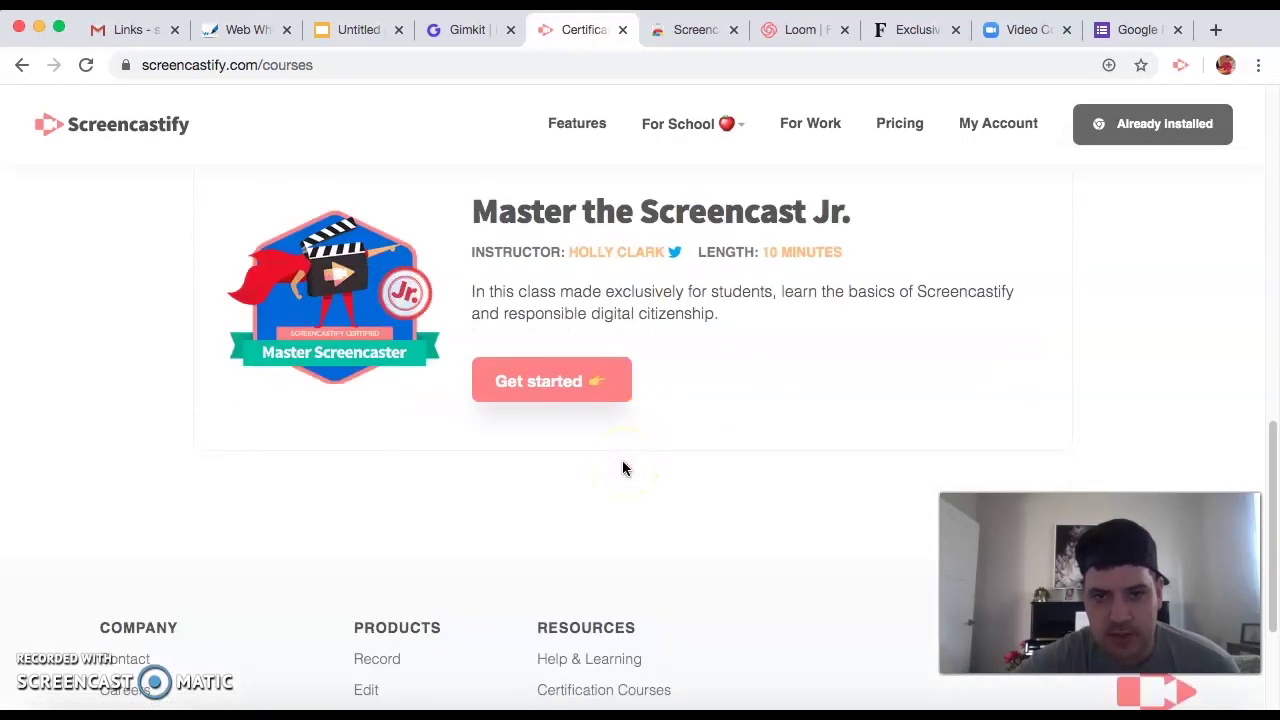
pyautogui.scroll(1, 622, 468)
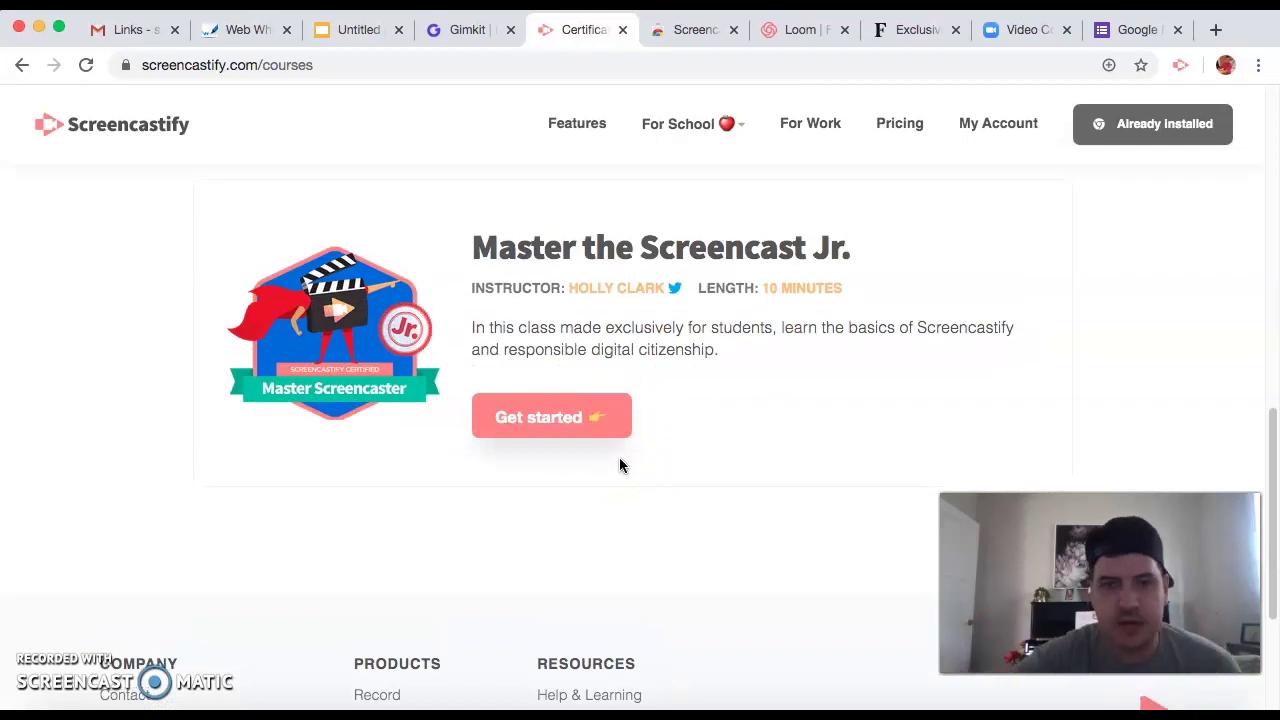
pyautogui.scroll(10, 619, 457)
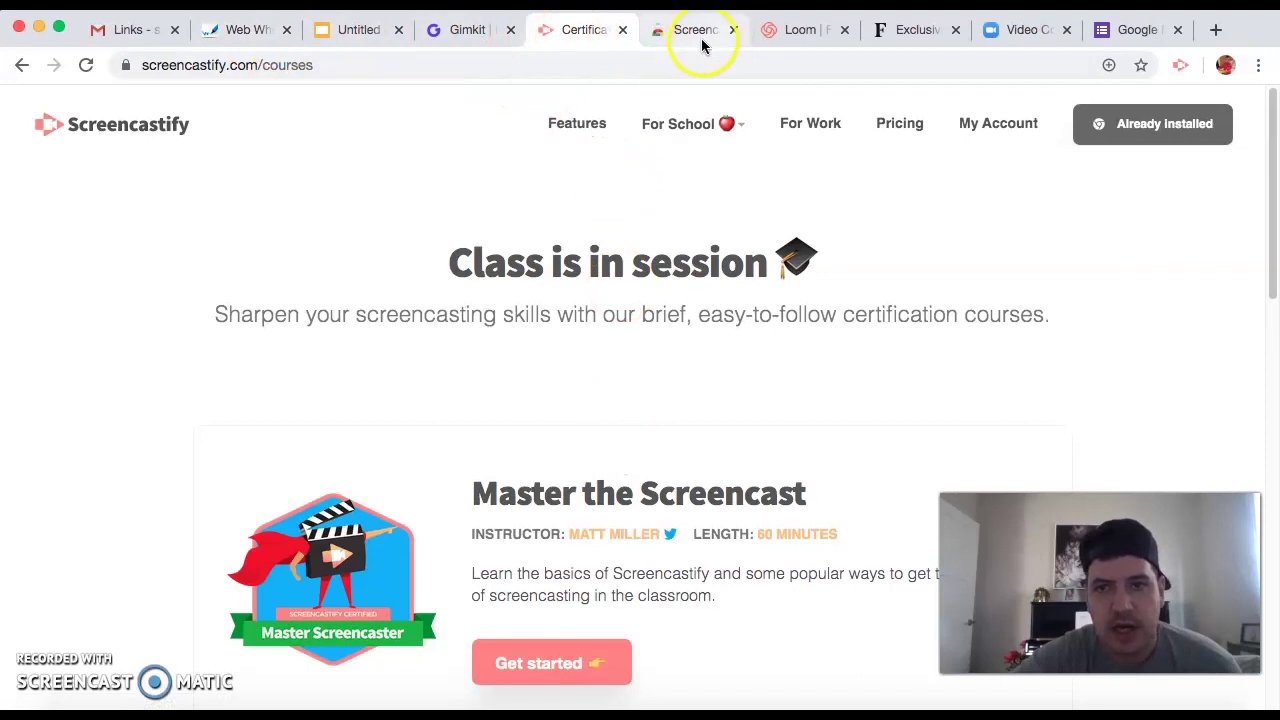
pyautogui.scroll(-10, 677, 140)
# Step: Start the Screencastify setup from the whiteboard page and sign in with Google, keeping automatic saving of videos to Google Drive enabled
pyautogui.click(250, 30)
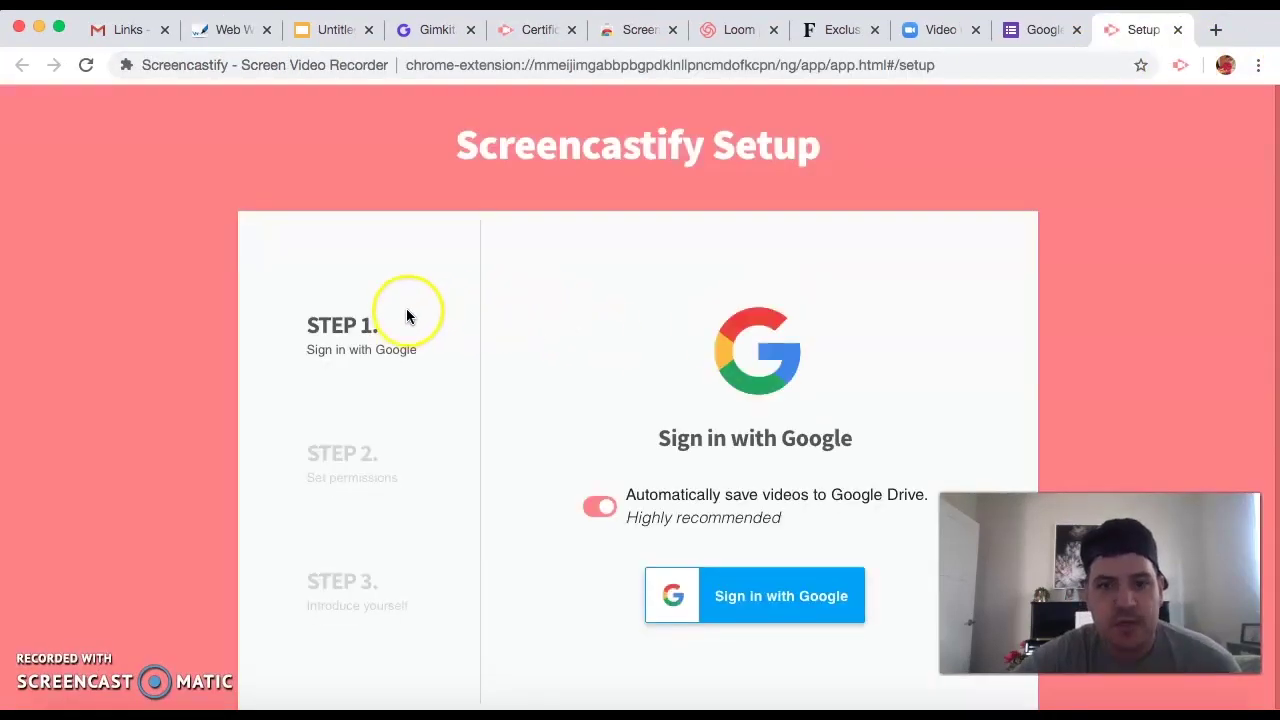
pyautogui.click(750, 588)
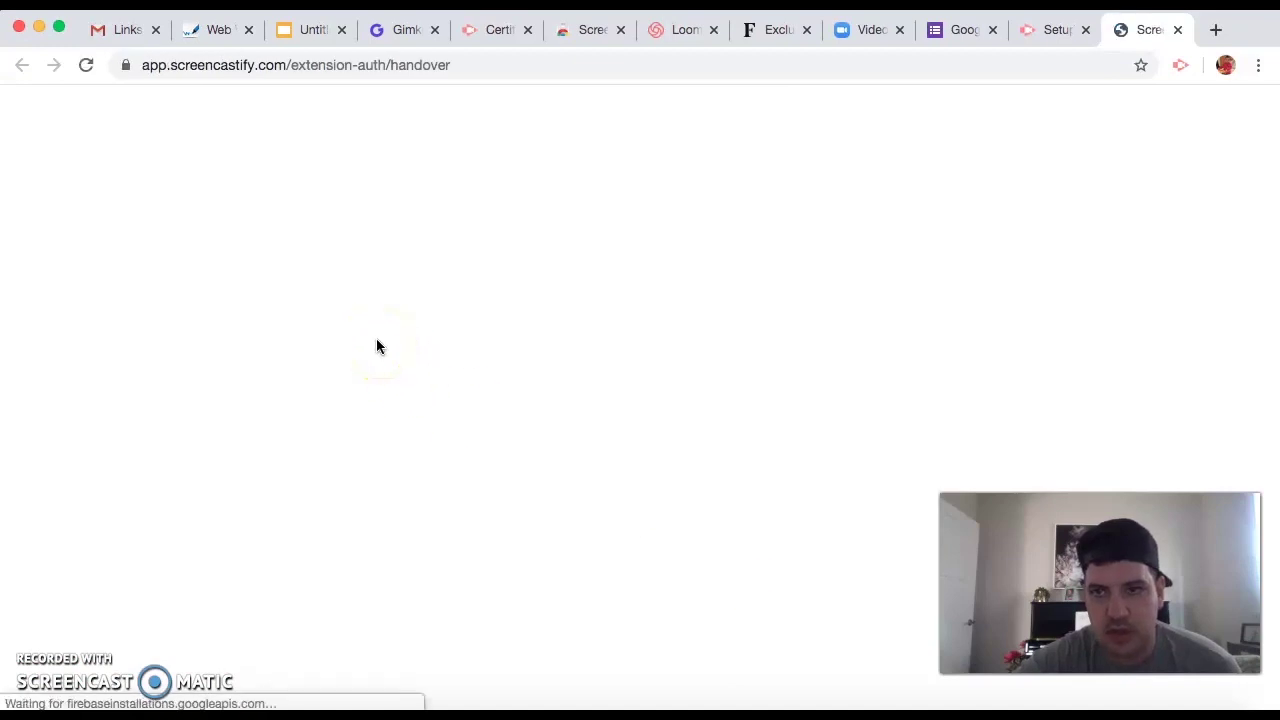
pyautogui.click(583, 338)
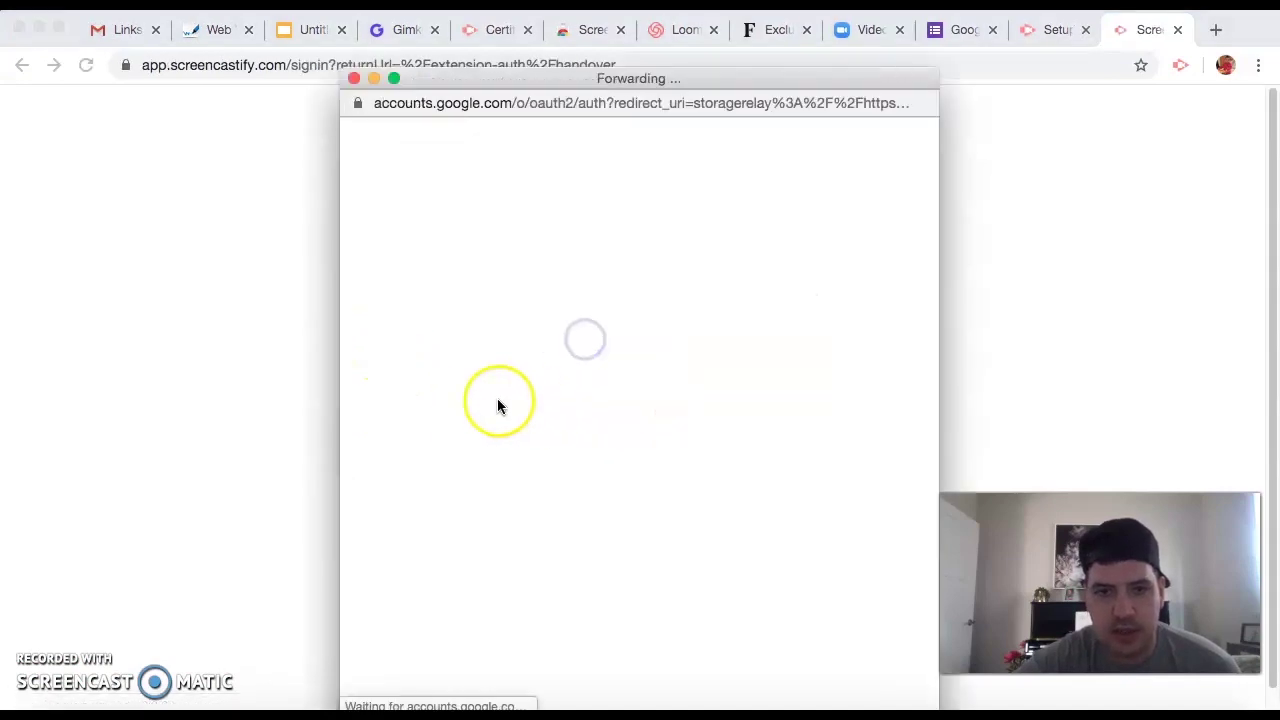
pyautogui.click(480, 357)
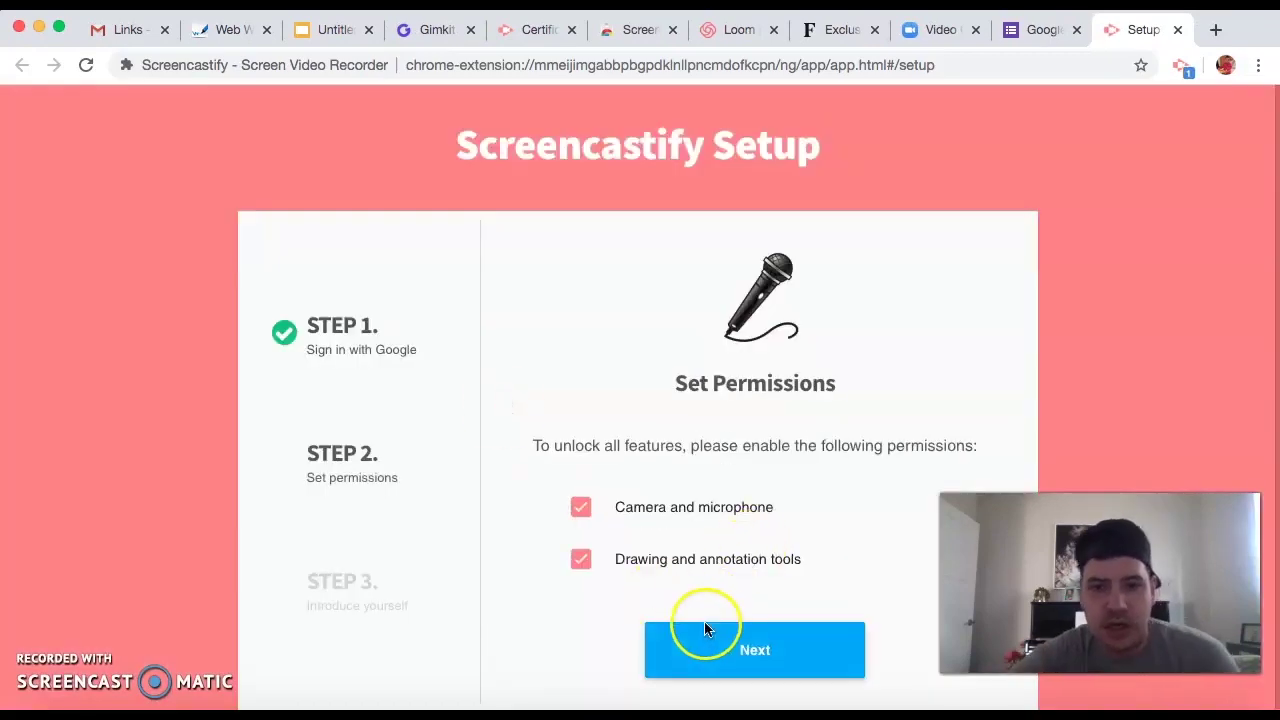
# Step: Grant Screencastify the camera, microphone, and drawing and annotation permissions to complete its setup
pyautogui.click(714, 648)
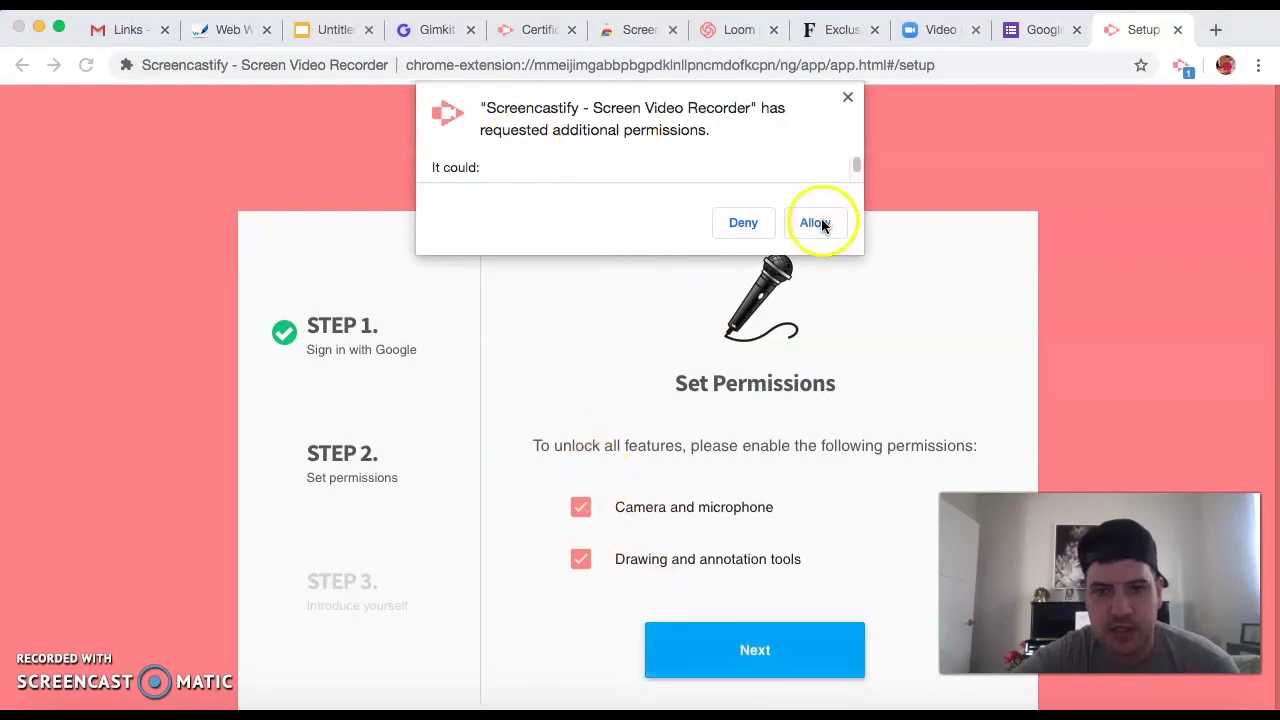
pyautogui.click(815, 224)
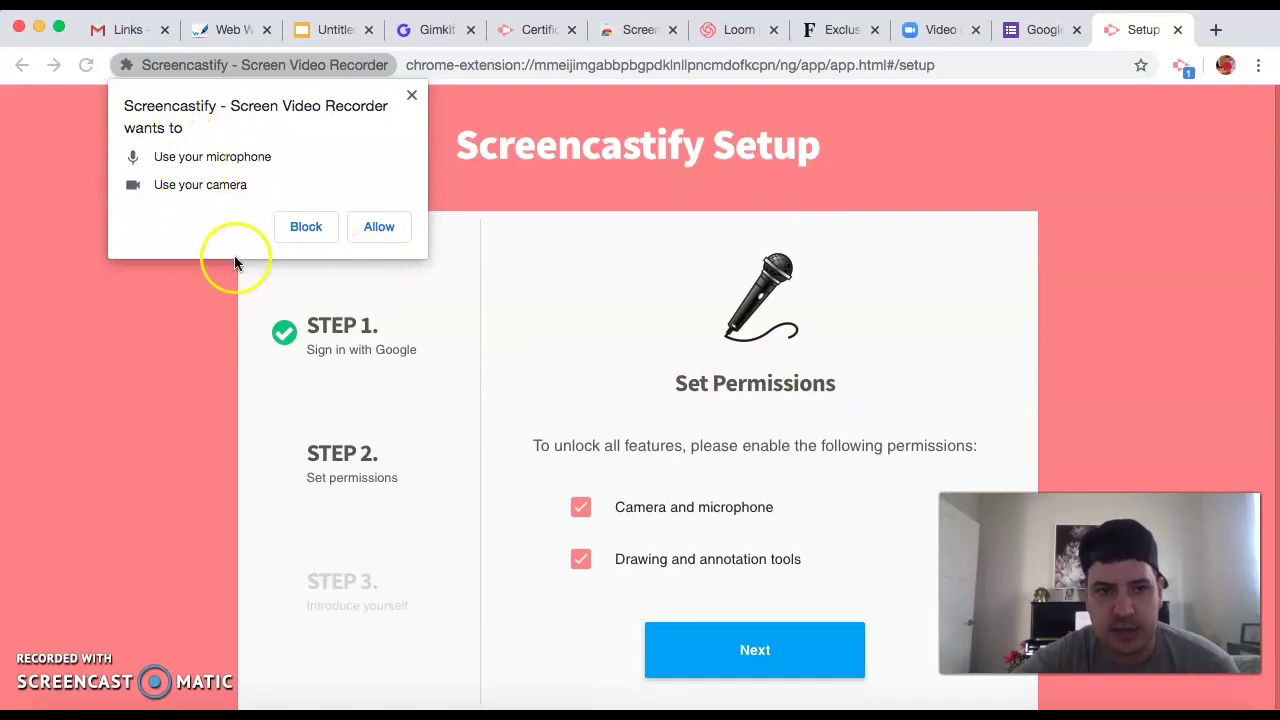
pyautogui.click(380, 228)
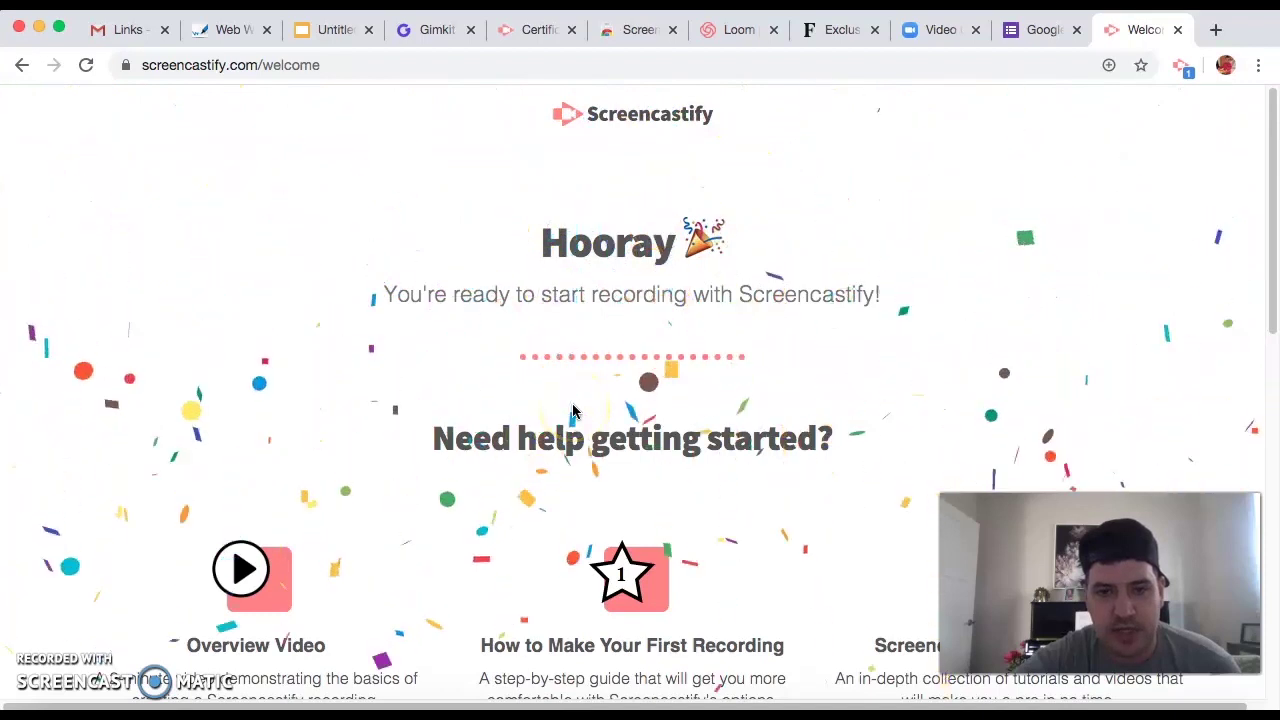
# Step: Look over the getting-started resources and upgrade offer on the Screencastify welcome page, close the page and return to the whiteboard
pyautogui.scroll(-7, 644, 418)
pyautogui.scroll(4, 644, 418)
pyautogui.scroll(-6, 644, 418)
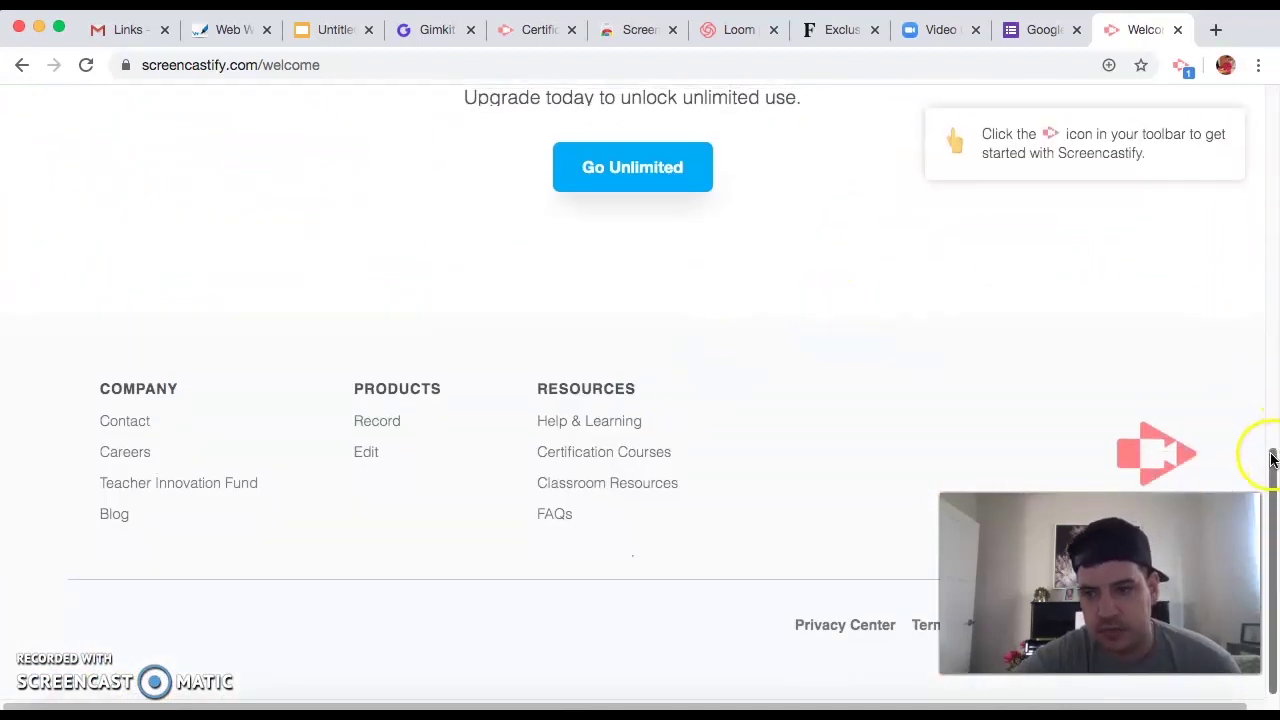
pyautogui.moveTo(1271, 457); pyautogui.dragTo(1269, 334)
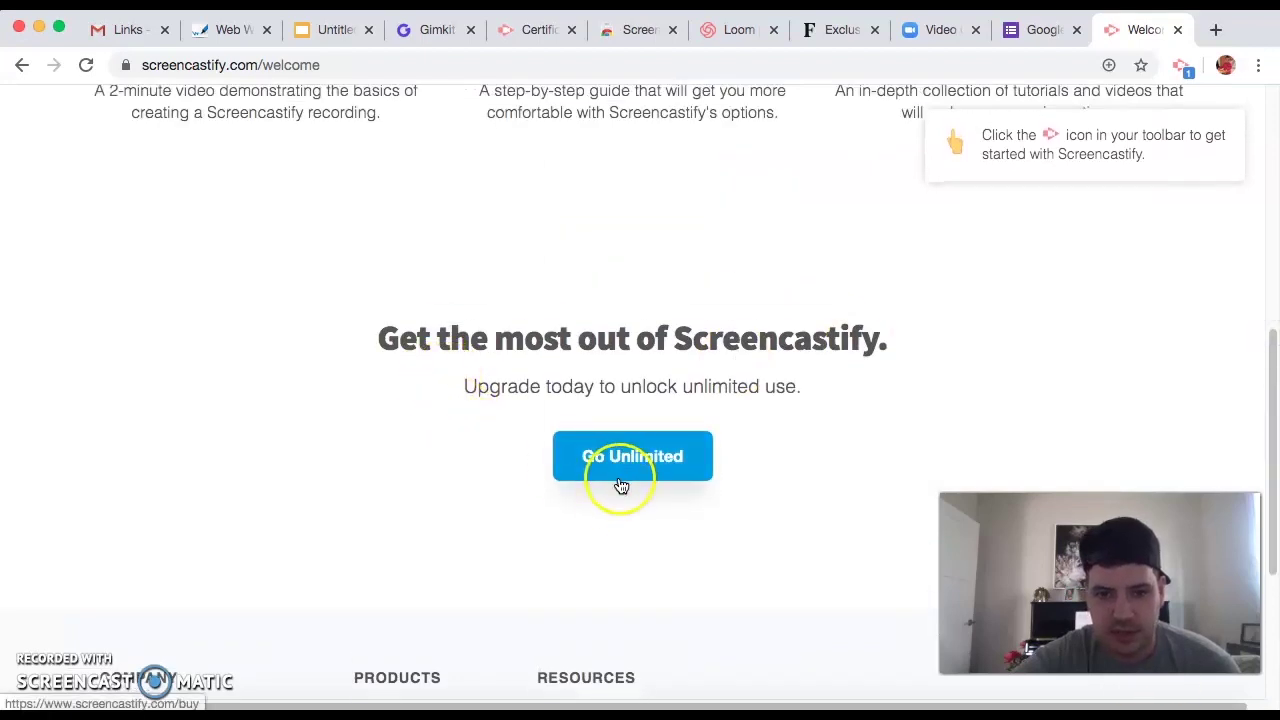
pyautogui.scroll(3, 653, 525)
pyautogui.scroll(2, 653, 530)
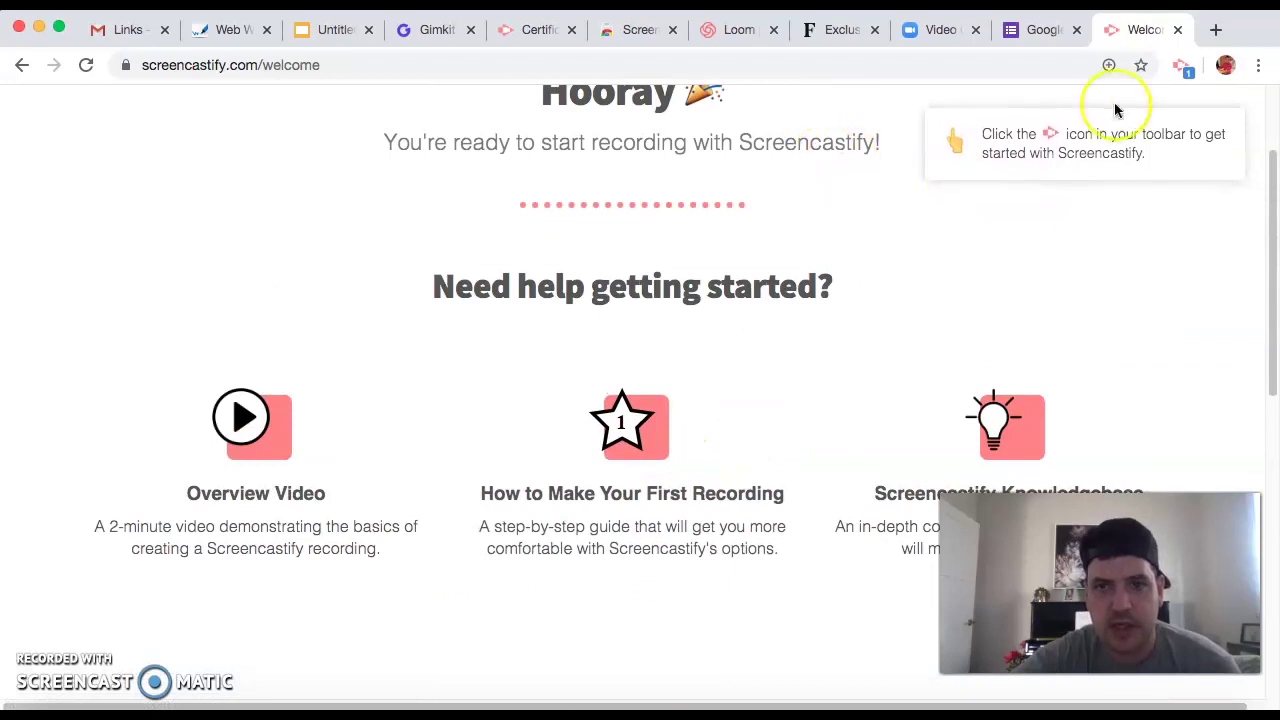
pyautogui.click(1177, 29)
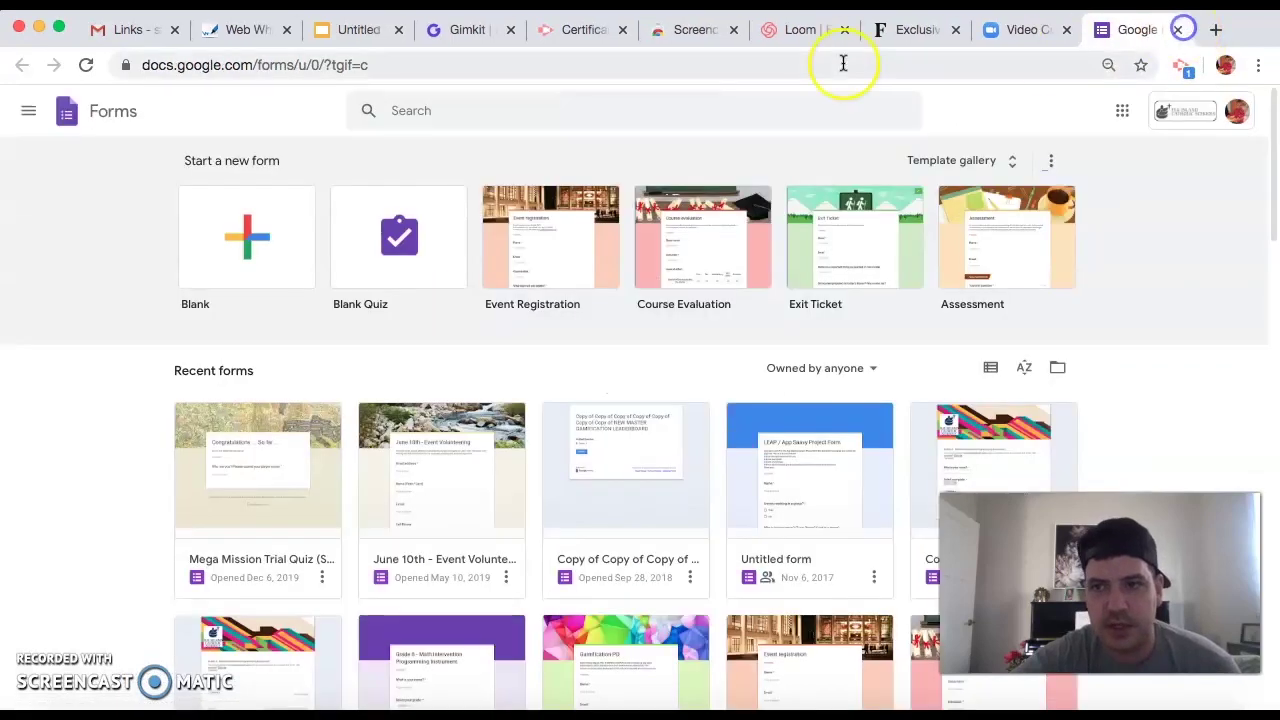
pyautogui.click(250, 30)
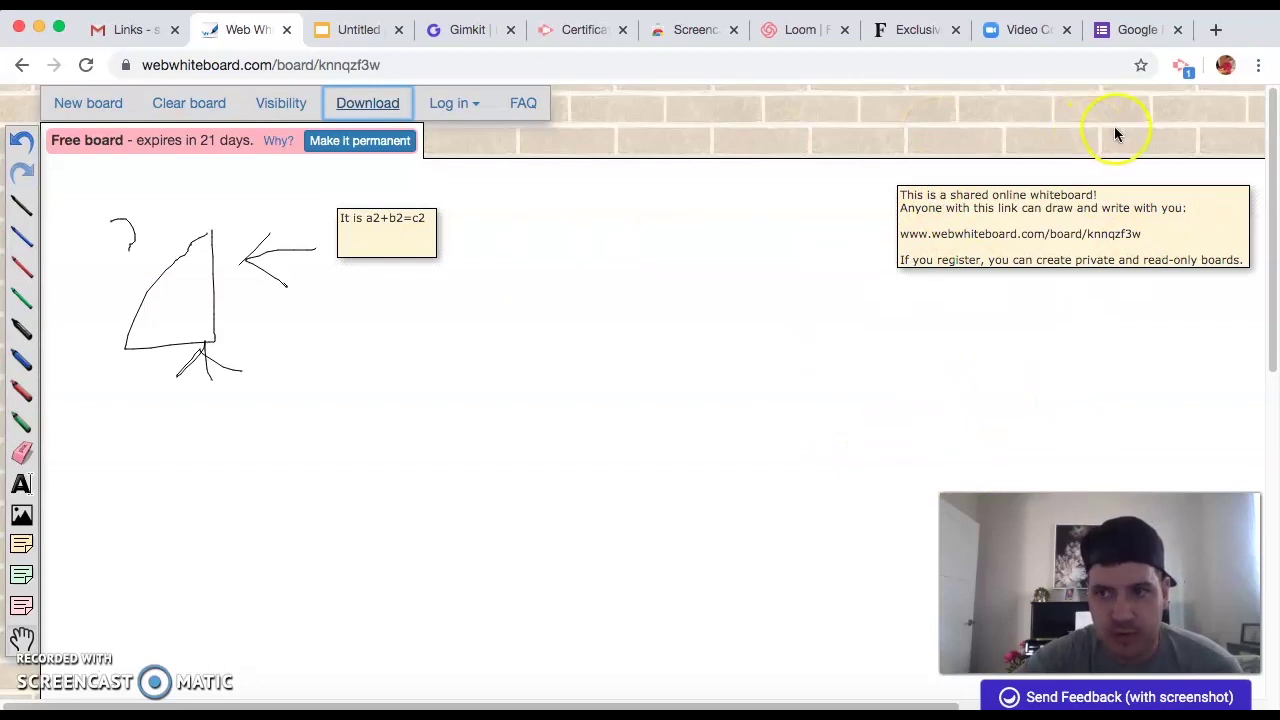
# Step: Open the Screencastify recorder on the whiteboard and examine its microphone choices and the Browser Tab and Desktop recording modes
pyautogui.click(1183, 67)
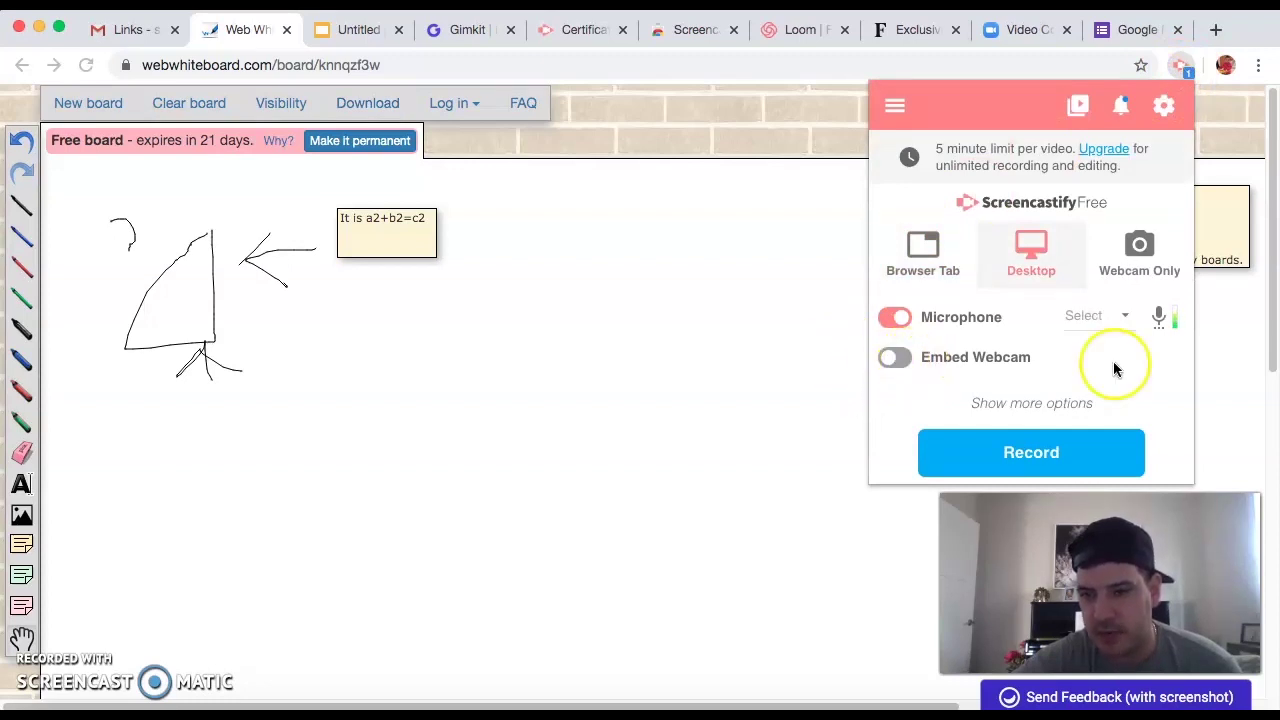
pyautogui.click(1126, 317)
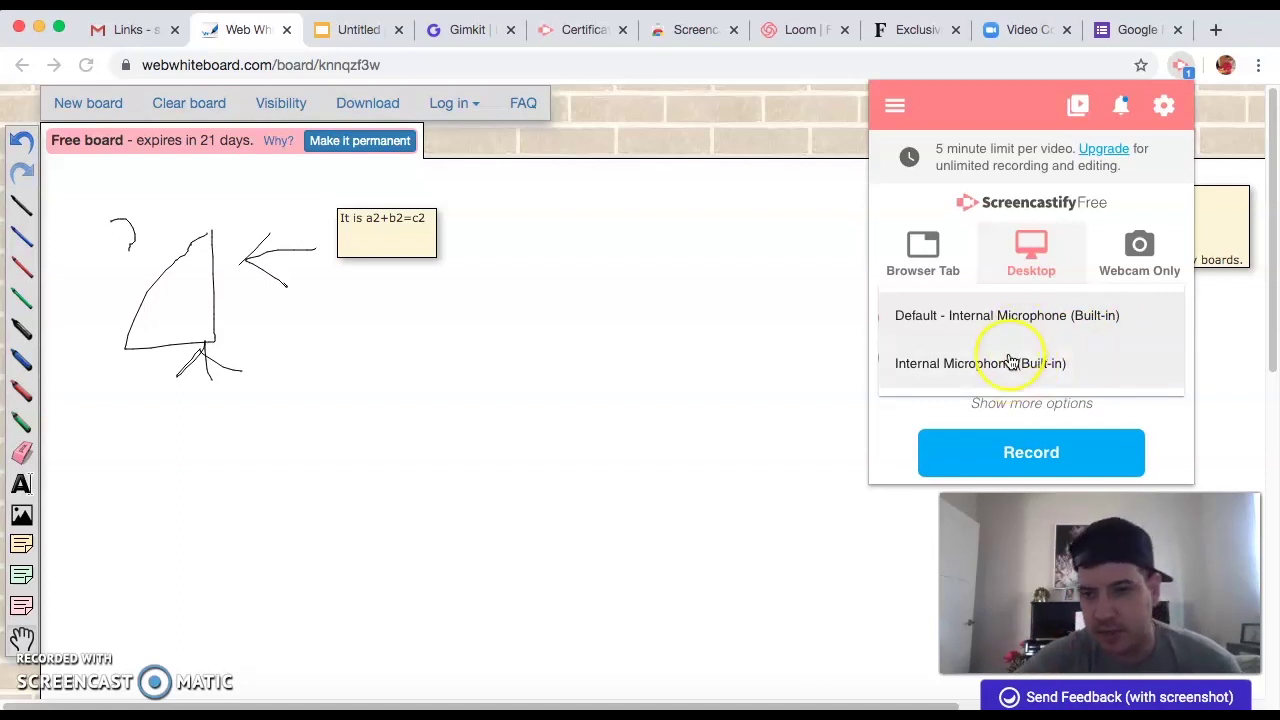
pyautogui.click(921, 232)
pyautogui.click(907, 203)
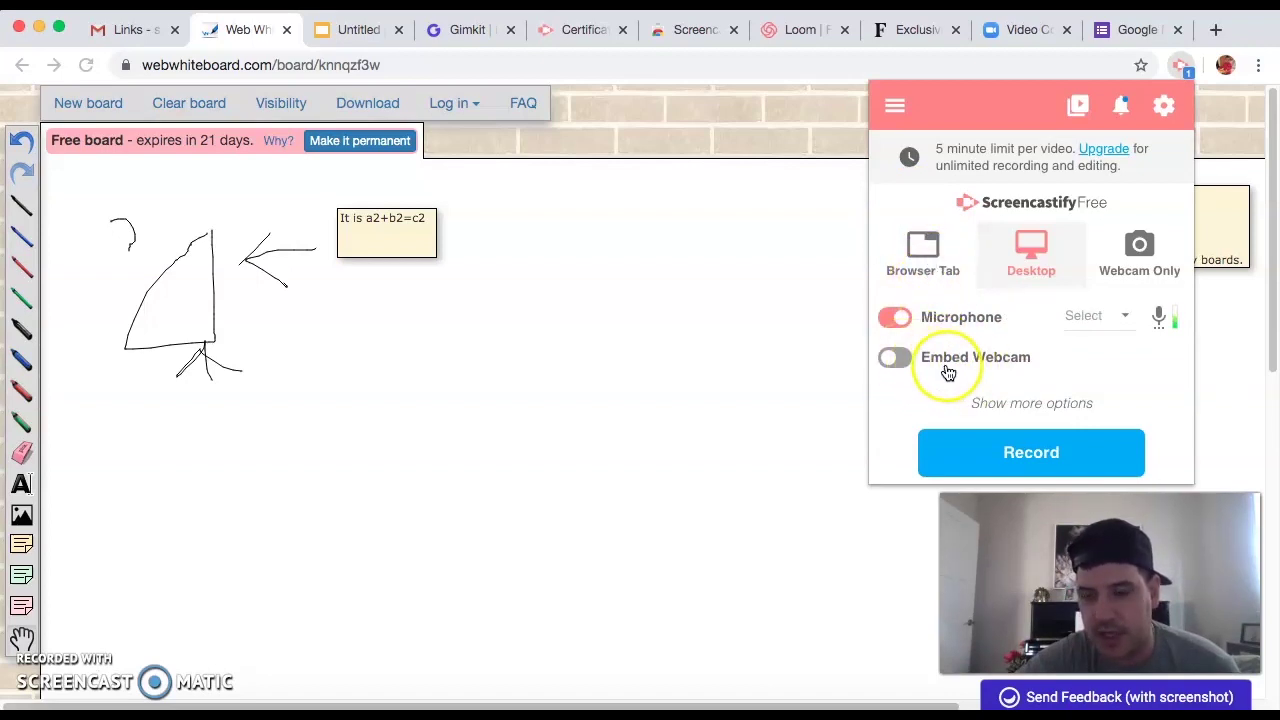
pyautogui.click(920, 258)
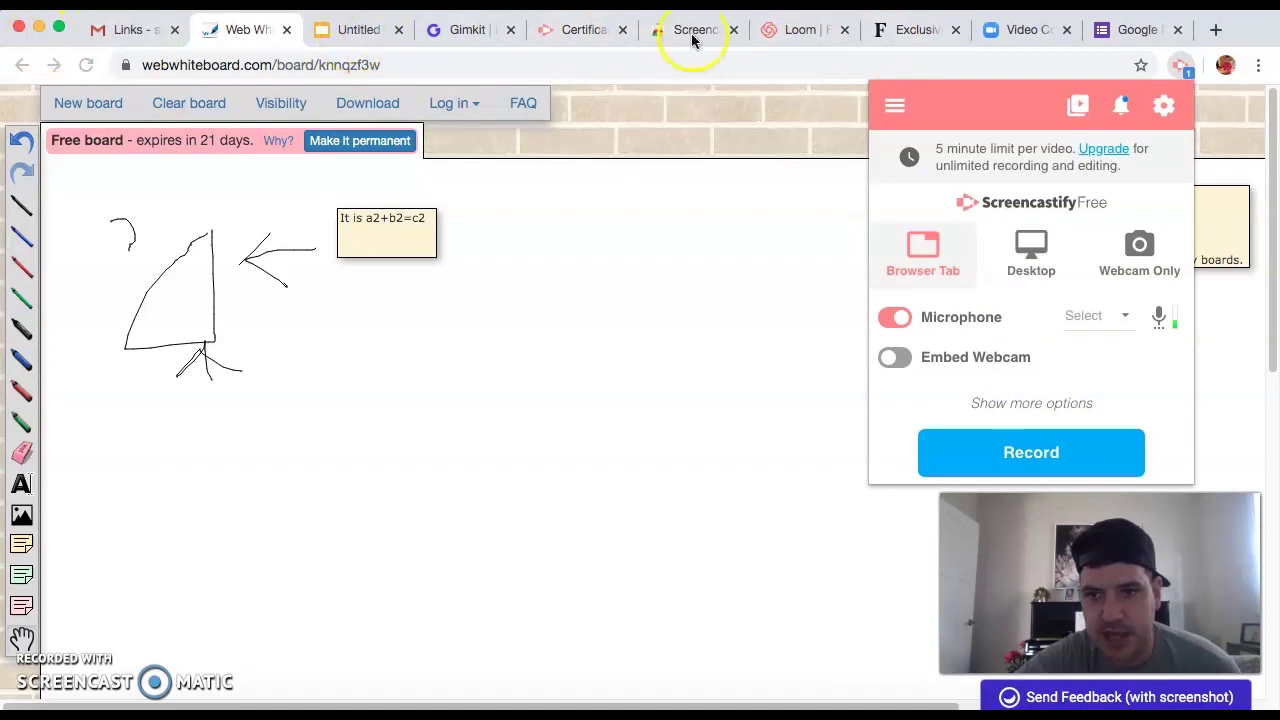
pyautogui.click(1028, 258)
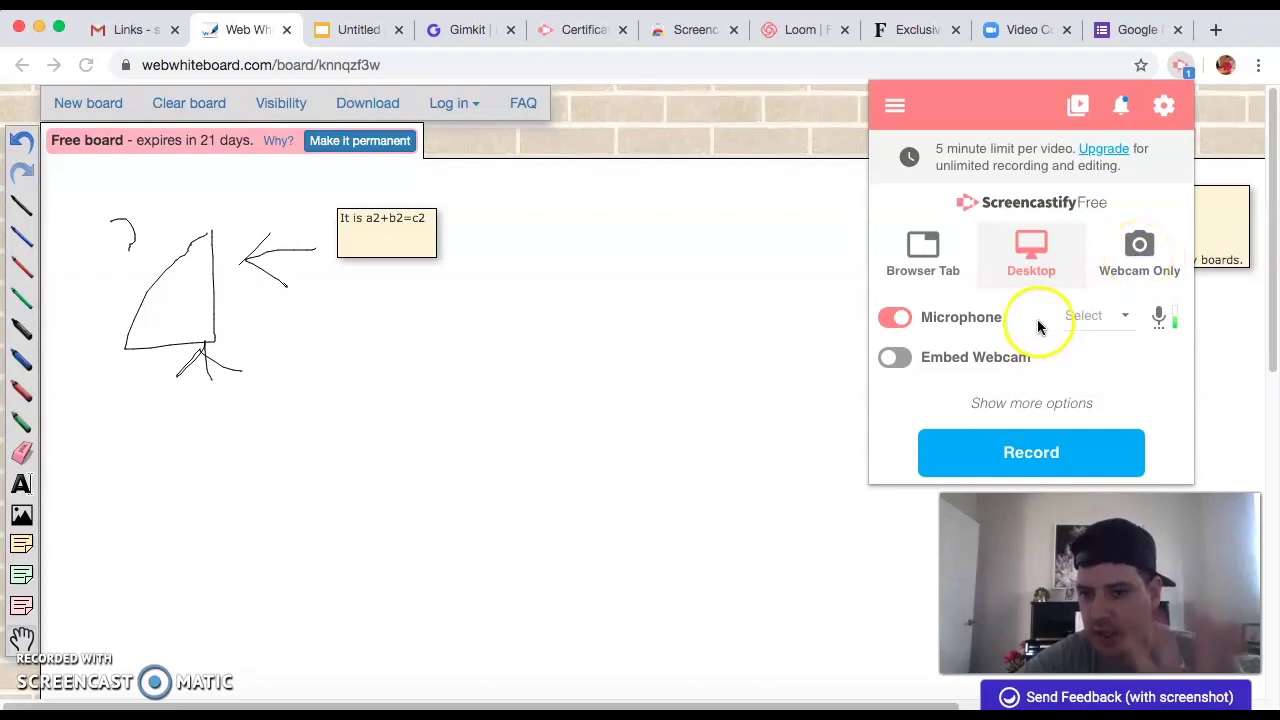
pyautogui.click(1035, 457)
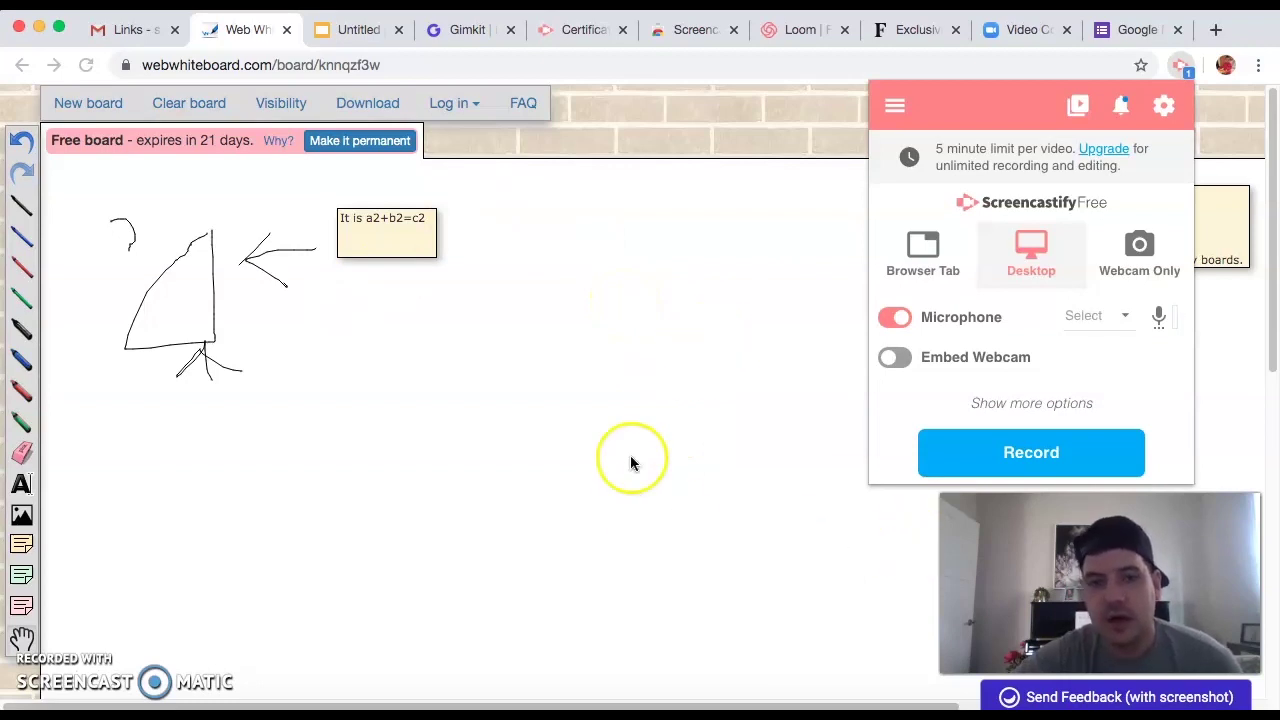
# Step: Scribble freehand in thin red pen below the formula note on the whiteboard, and recheck the Screencastify recording options
pyautogui.click(22, 267)
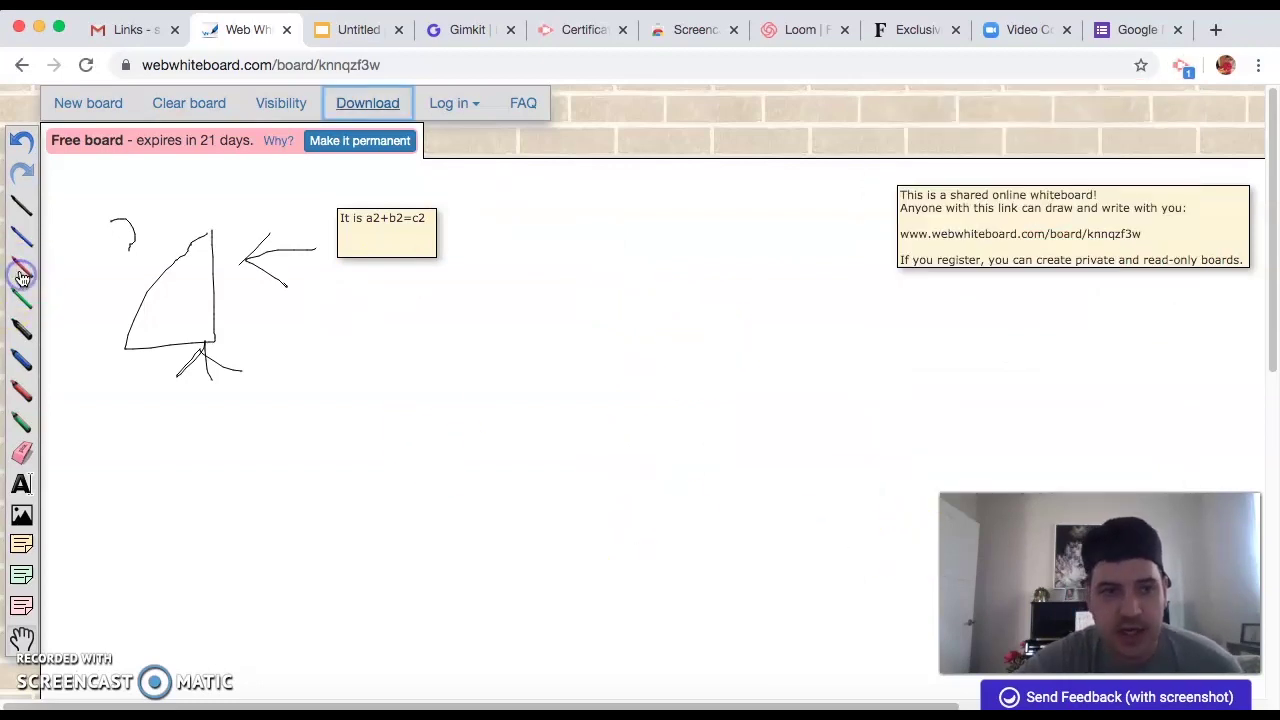
pyautogui.click(1185, 71)
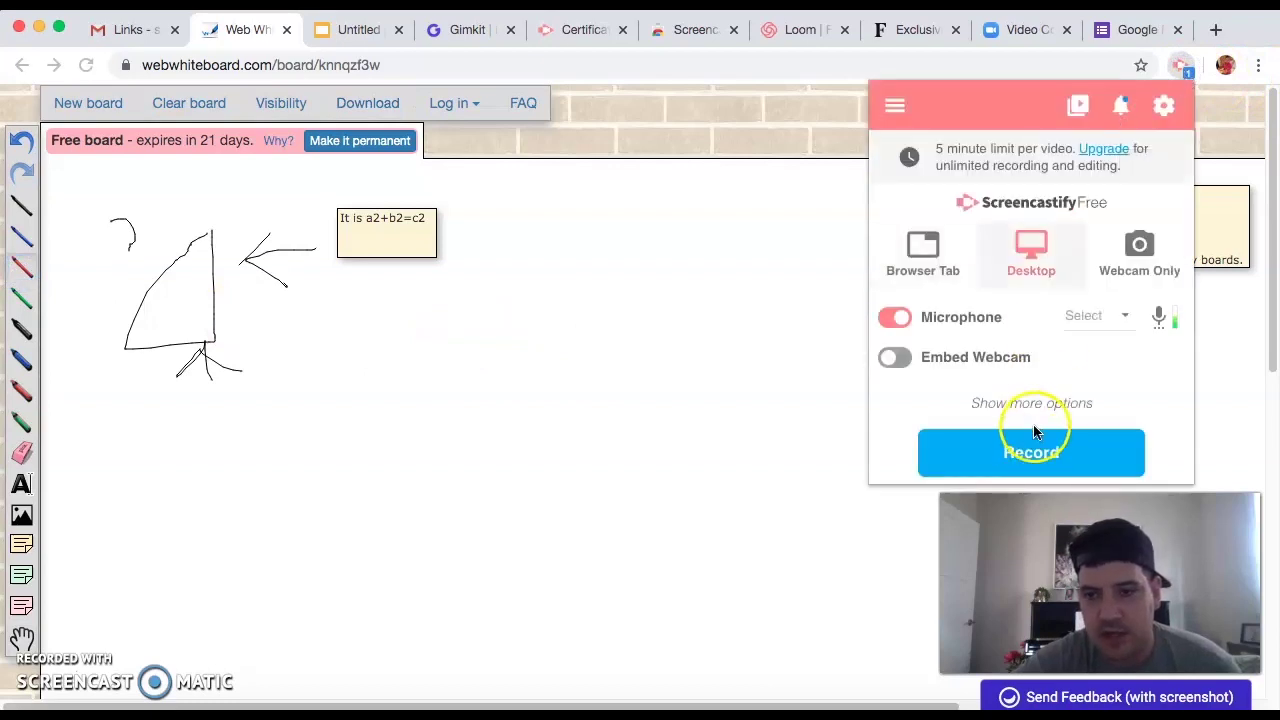
pyautogui.click(22, 267)
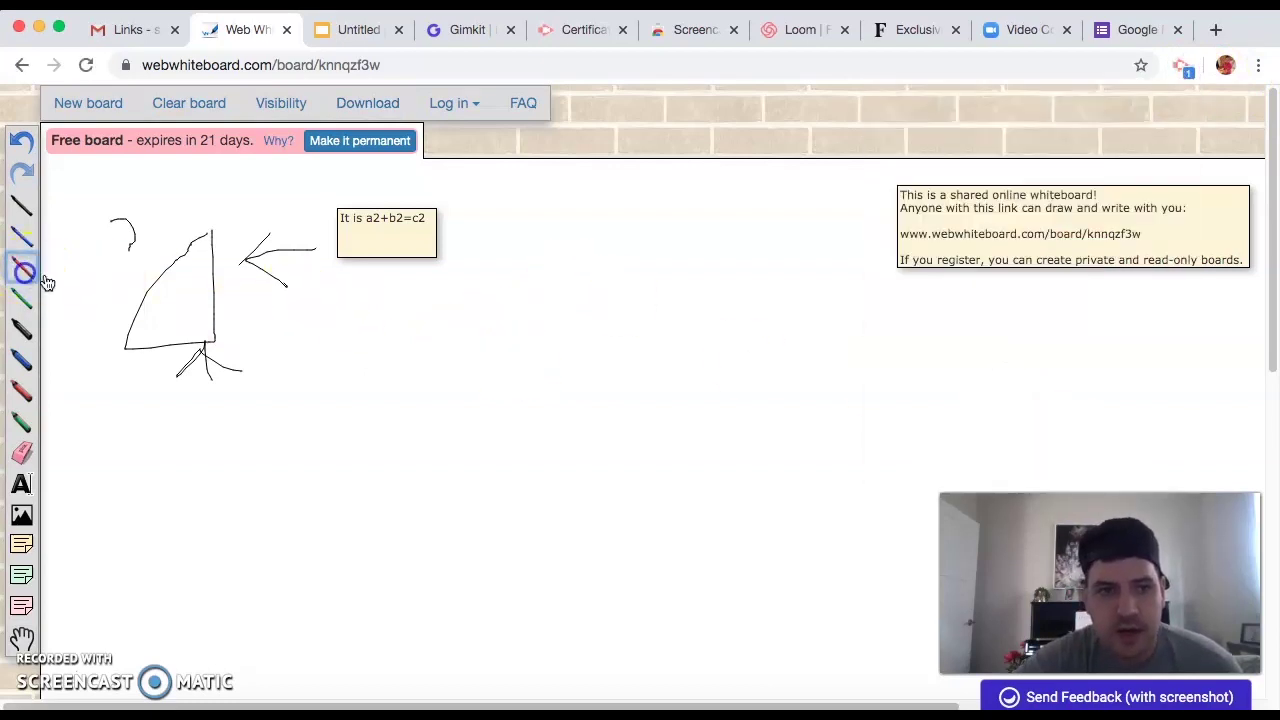
pyautogui.moveTo(380, 358)
pyautogui.mouseDown()
pyautogui.moveTo(505, 400)
pyautogui.moveTo(400, 354)
pyautogui.moveTo(463, 503)
pyautogui.moveTo(534, 431)
pyautogui.moveTo(315, 410)
pyautogui.moveTo(597, 514)
pyautogui.moveTo(537, 346)
pyautogui.moveTo(590, 428)
pyautogui.mouseUp()
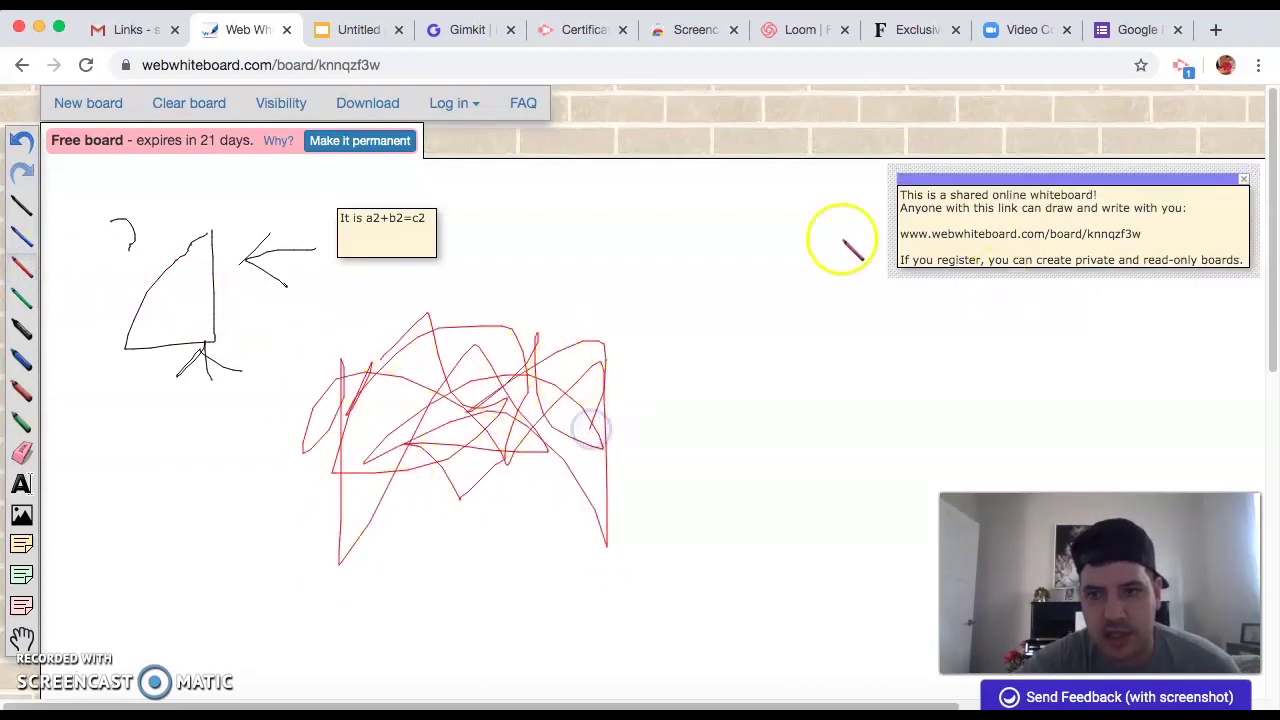
pyautogui.click(1182, 68)
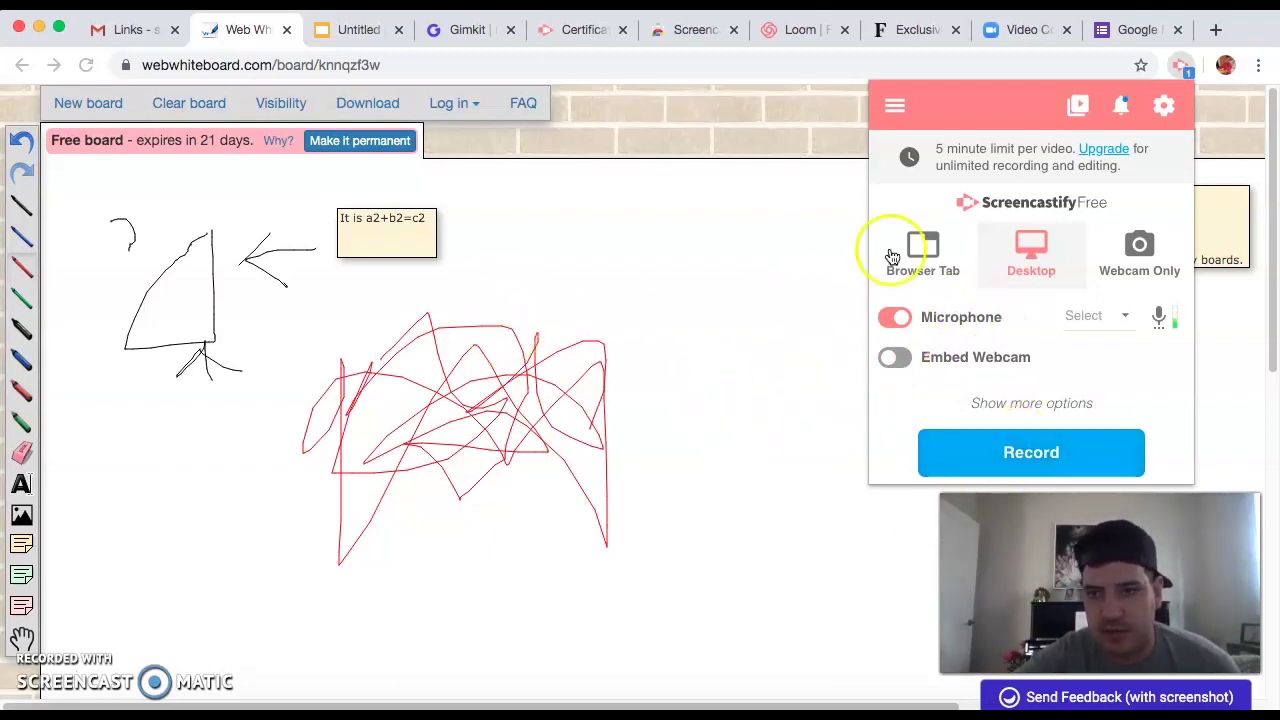
pyautogui.click(1178, 64)
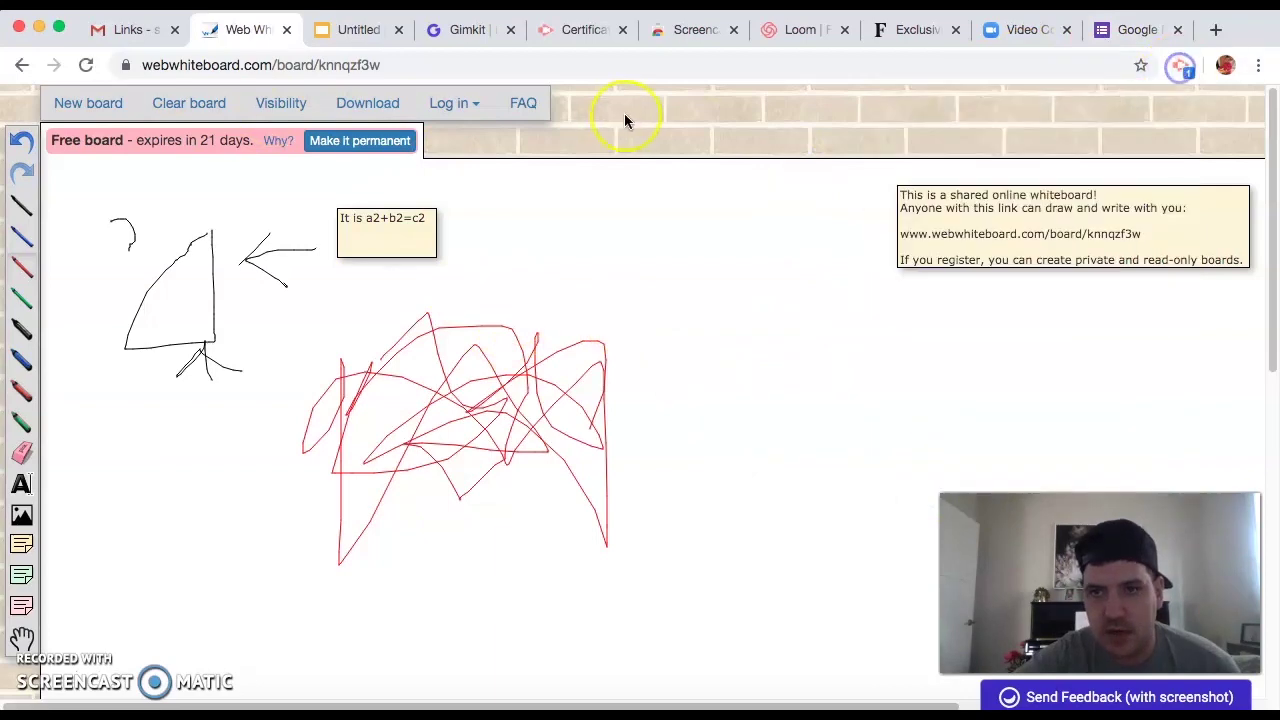
# Step: Look through the menus of the untitled Google Slides presentation, and open the list of Google apps from Gmail
pyautogui.click(357, 30)
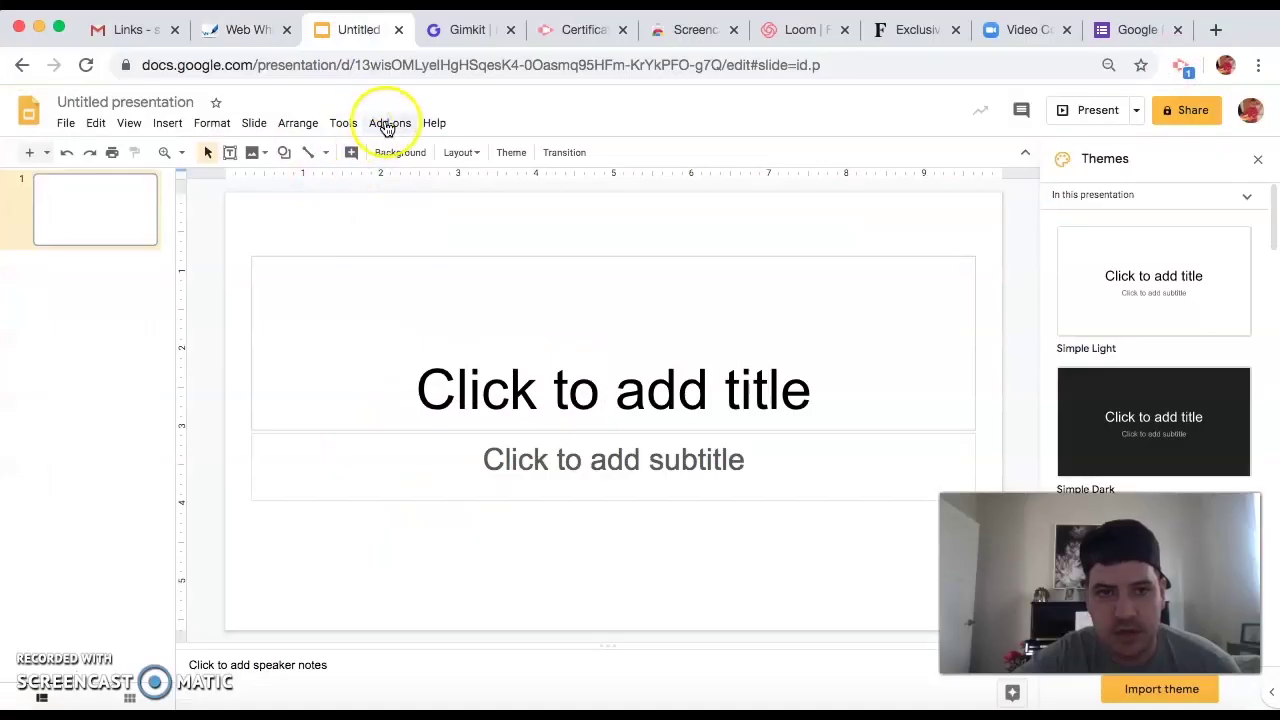
pyautogui.click(388, 122)
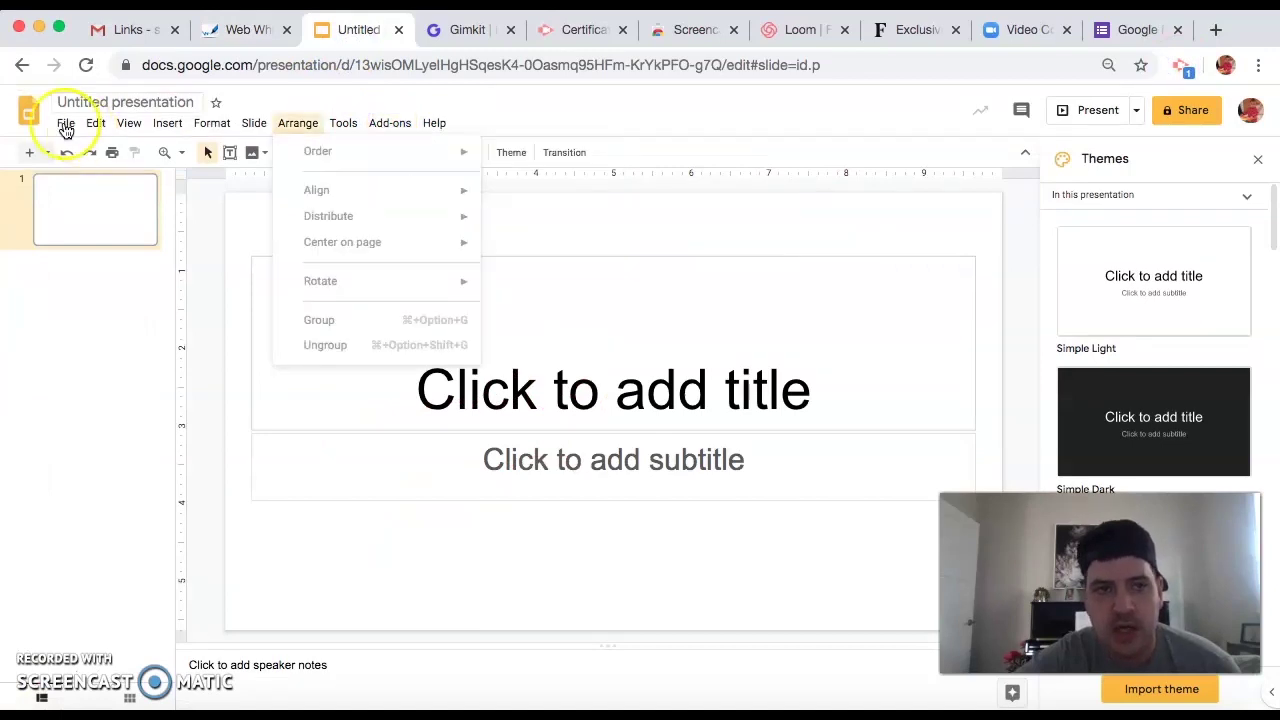
pyautogui.moveTo(343, 122)
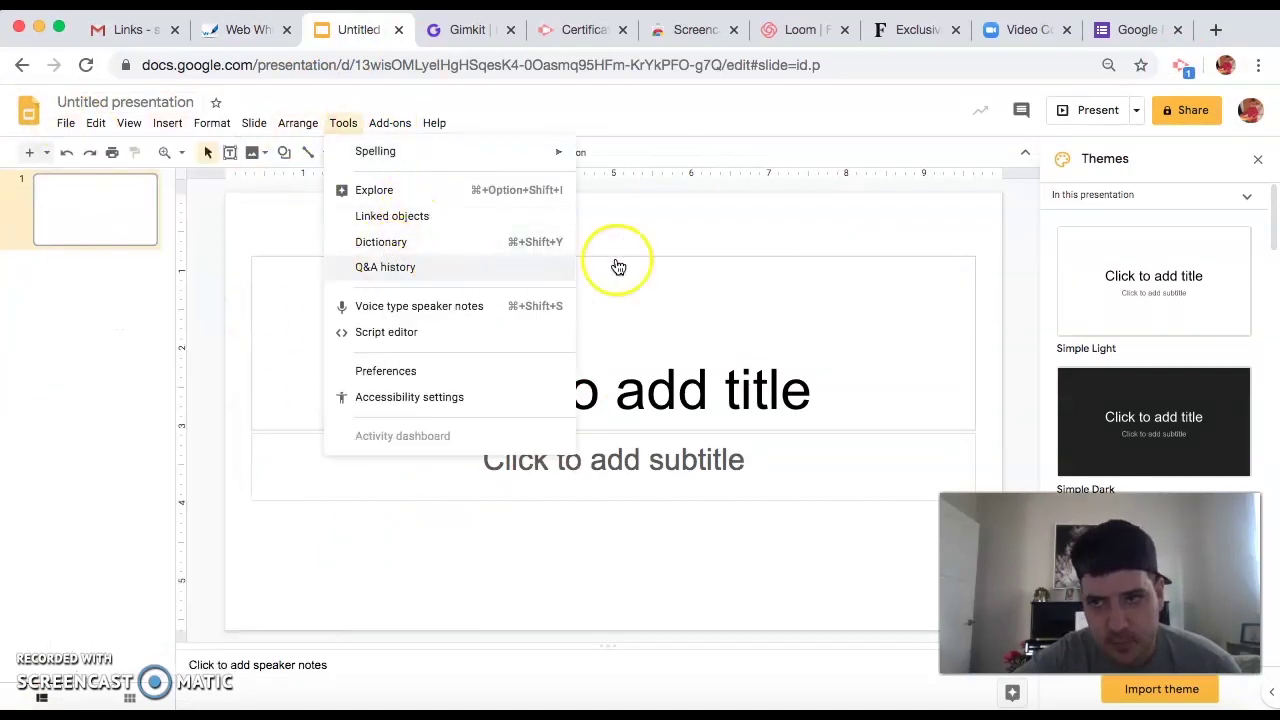
pyautogui.click(110, 29)
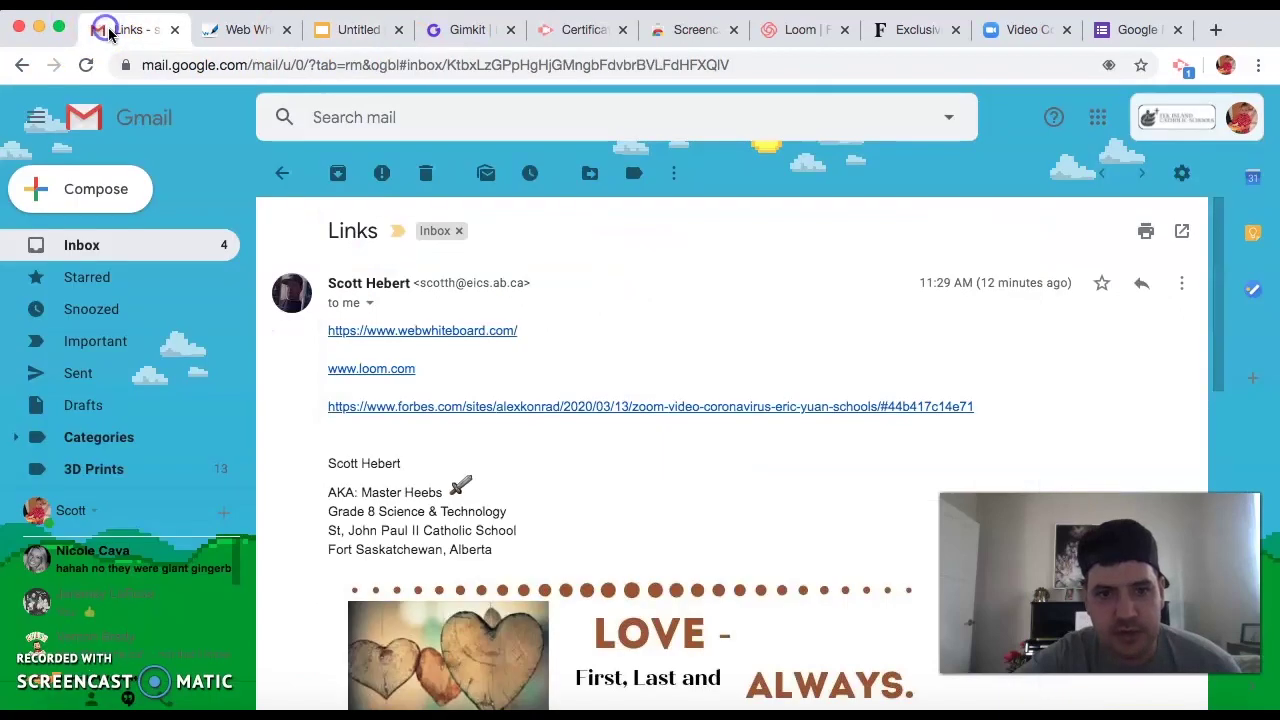
pyautogui.click(1098, 120)
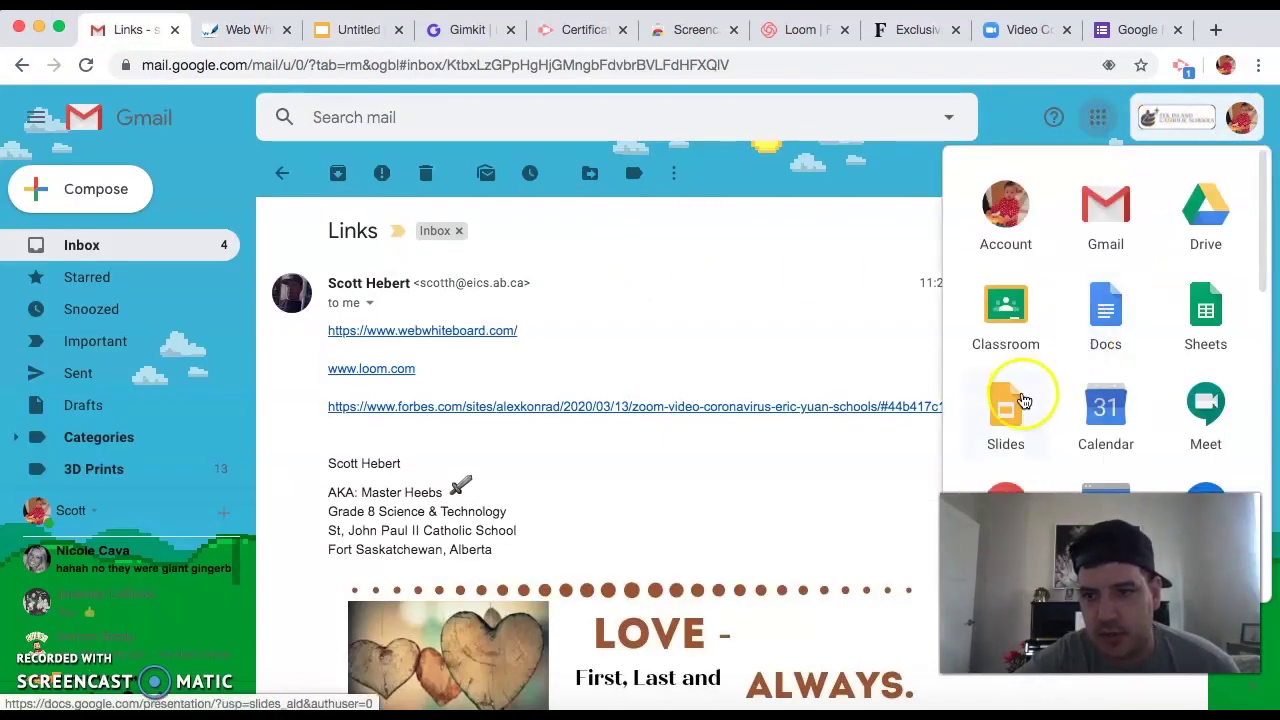
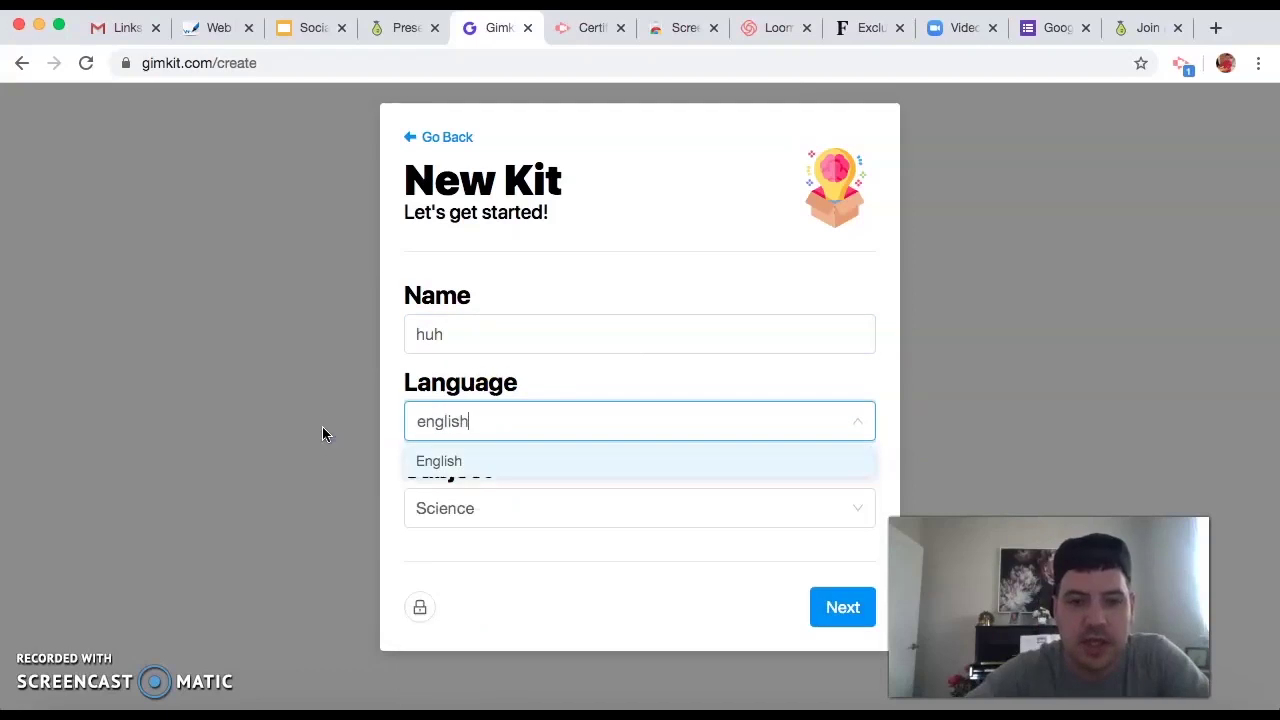
# Step: In Gimkit, set the new kit's language to English and create it with the squirrel cover photo
pyautogui.click(446, 463)
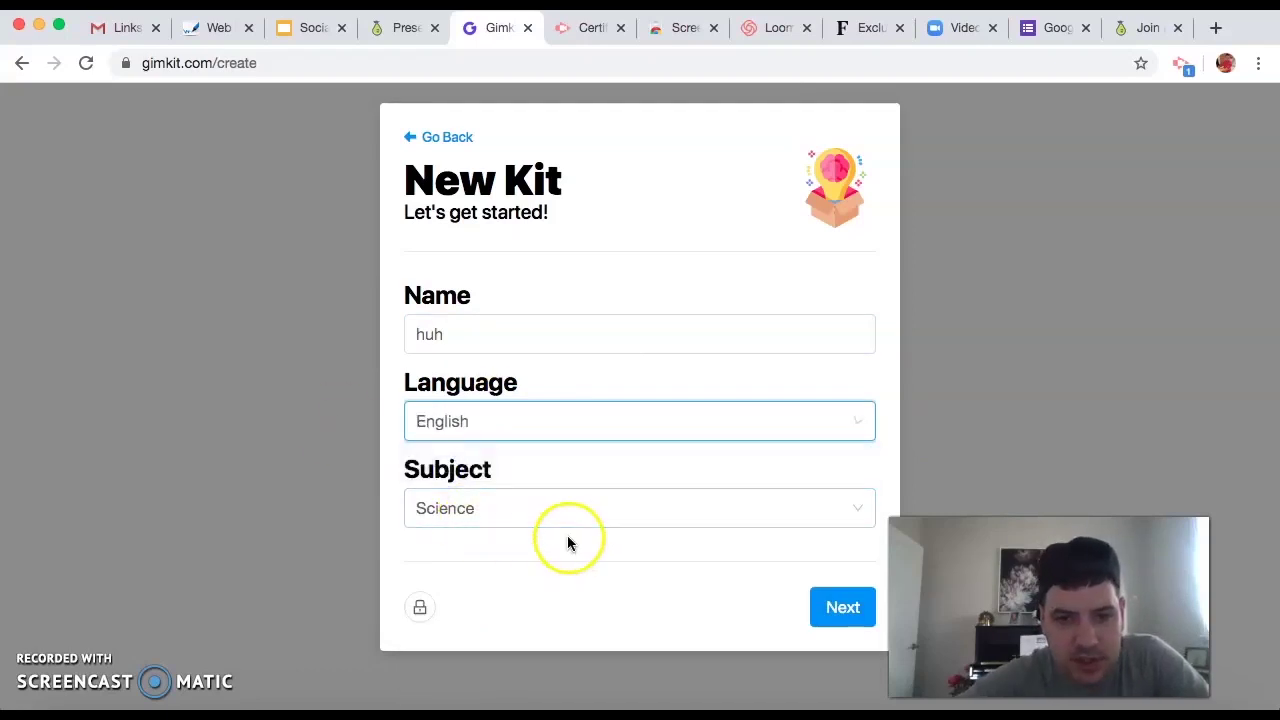
pyautogui.click(838, 606)
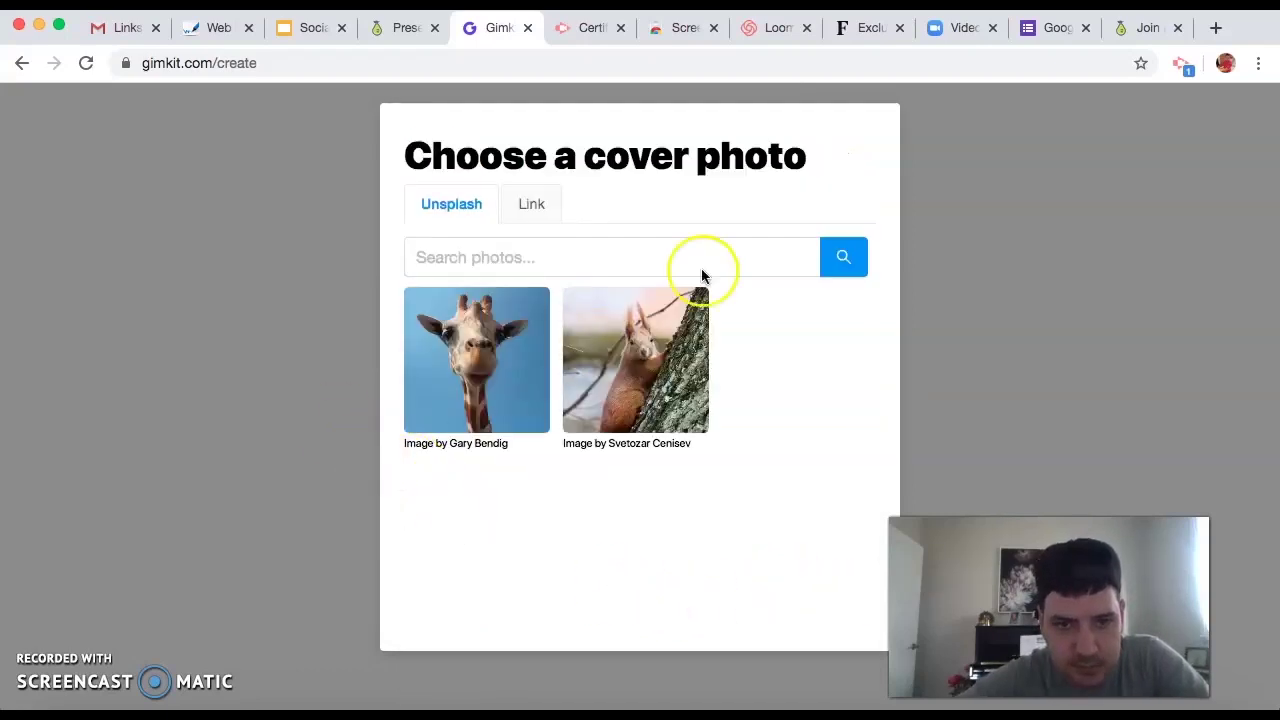
pyautogui.click(631, 366)
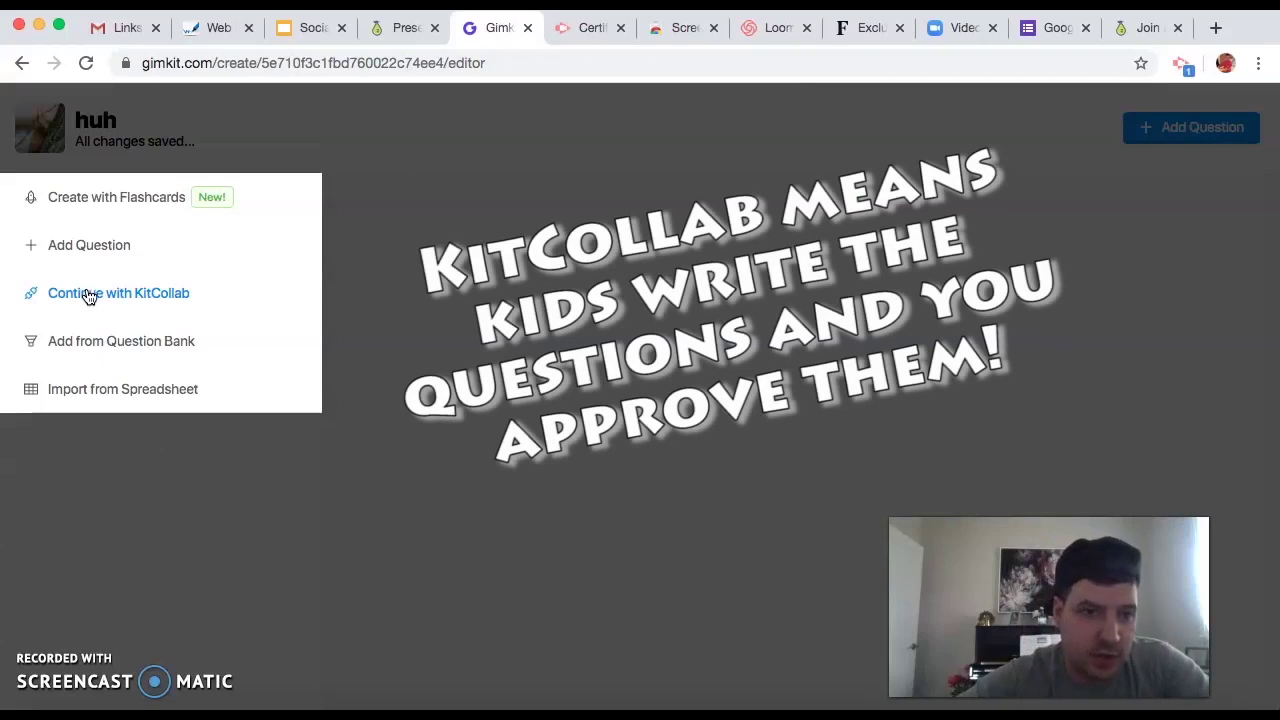
# Step: Search the question bank for density and try to add all questions from the second Density kit
pyautogui.click(102, 343)
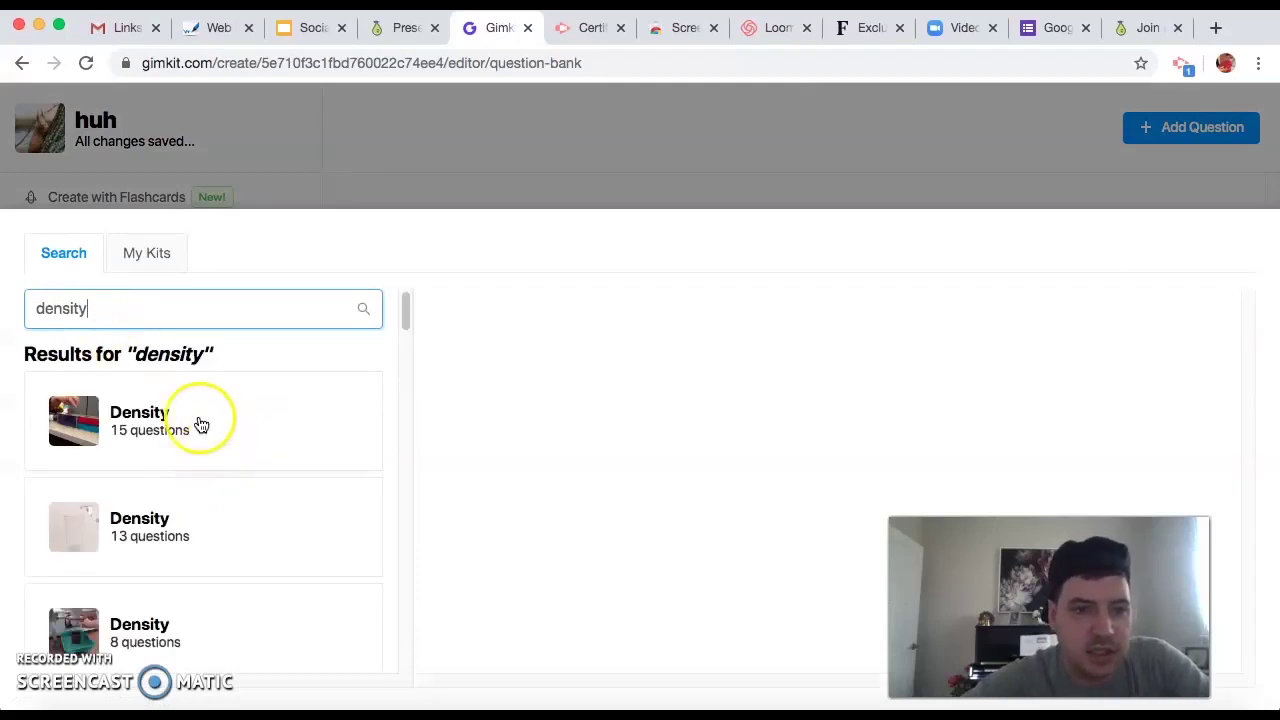
pyautogui.click(201, 419)
pyautogui.click(230, 525)
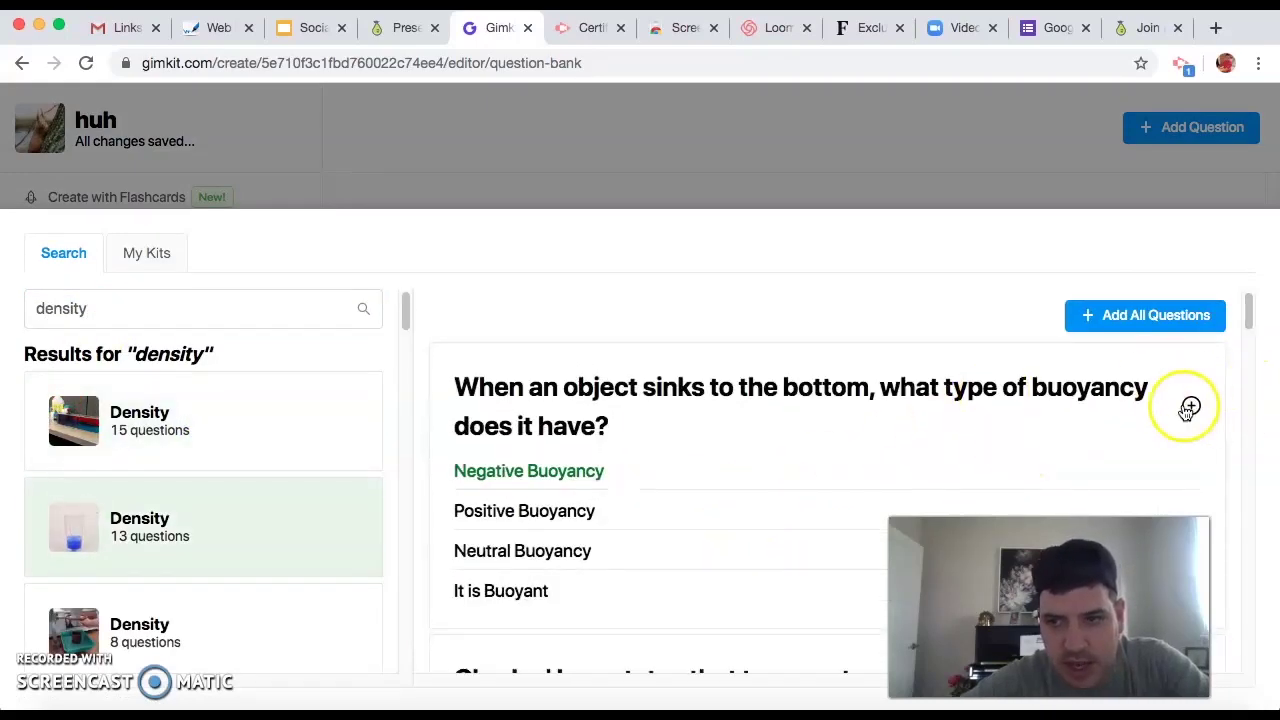
pyautogui.click(1137, 320)
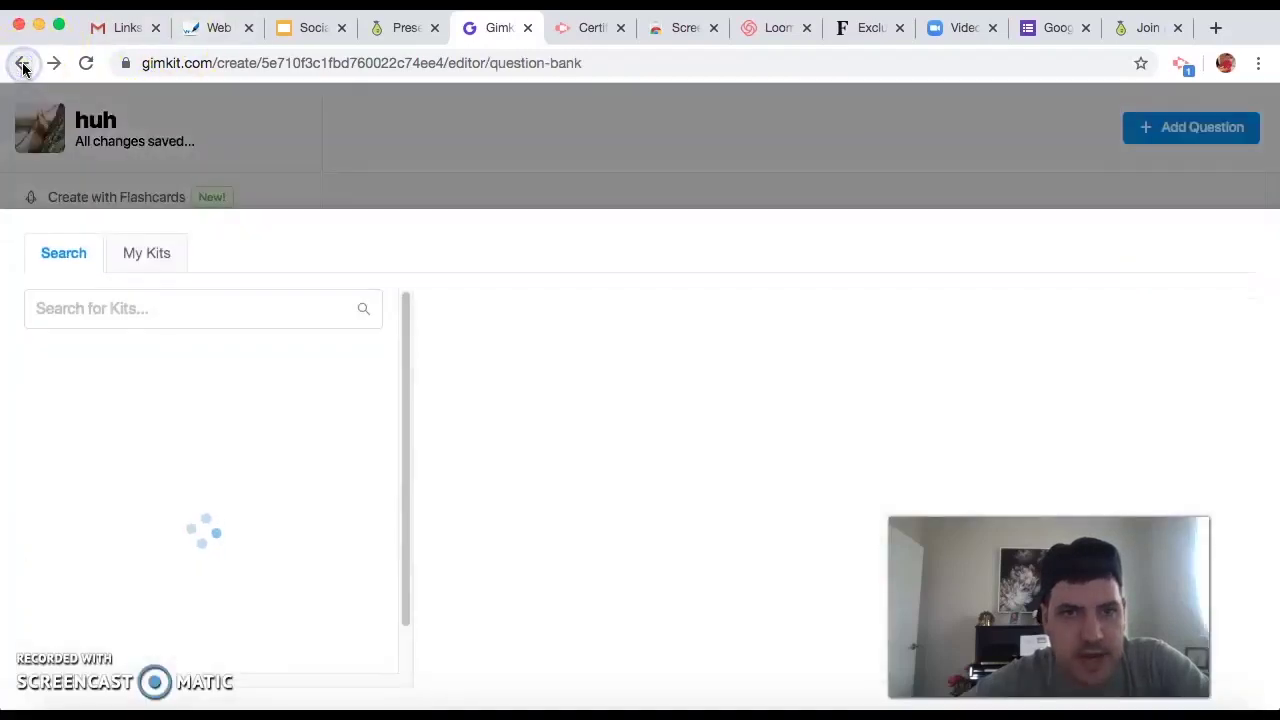
# Step: Return to the kits dashboard, check the additional options of the huh kit and open the kit
pyautogui.click(22, 64)
pyautogui.click(22, 64)
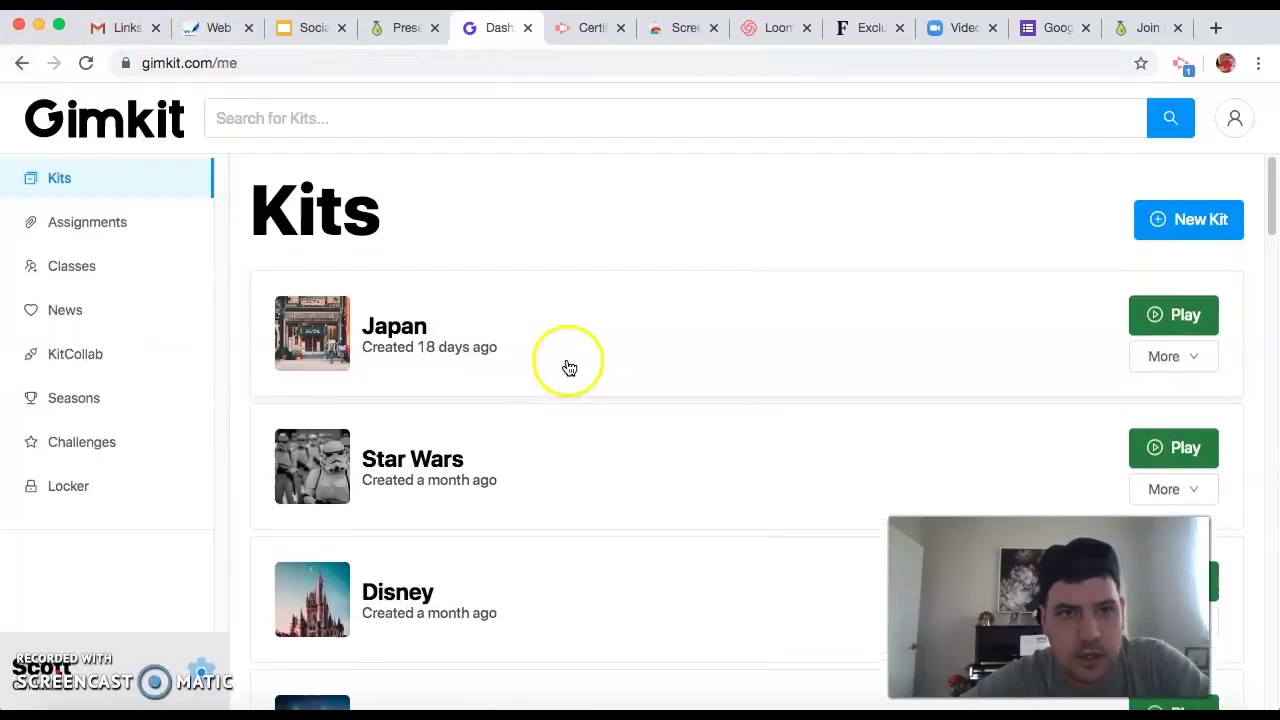
pyautogui.click(1206, 341)
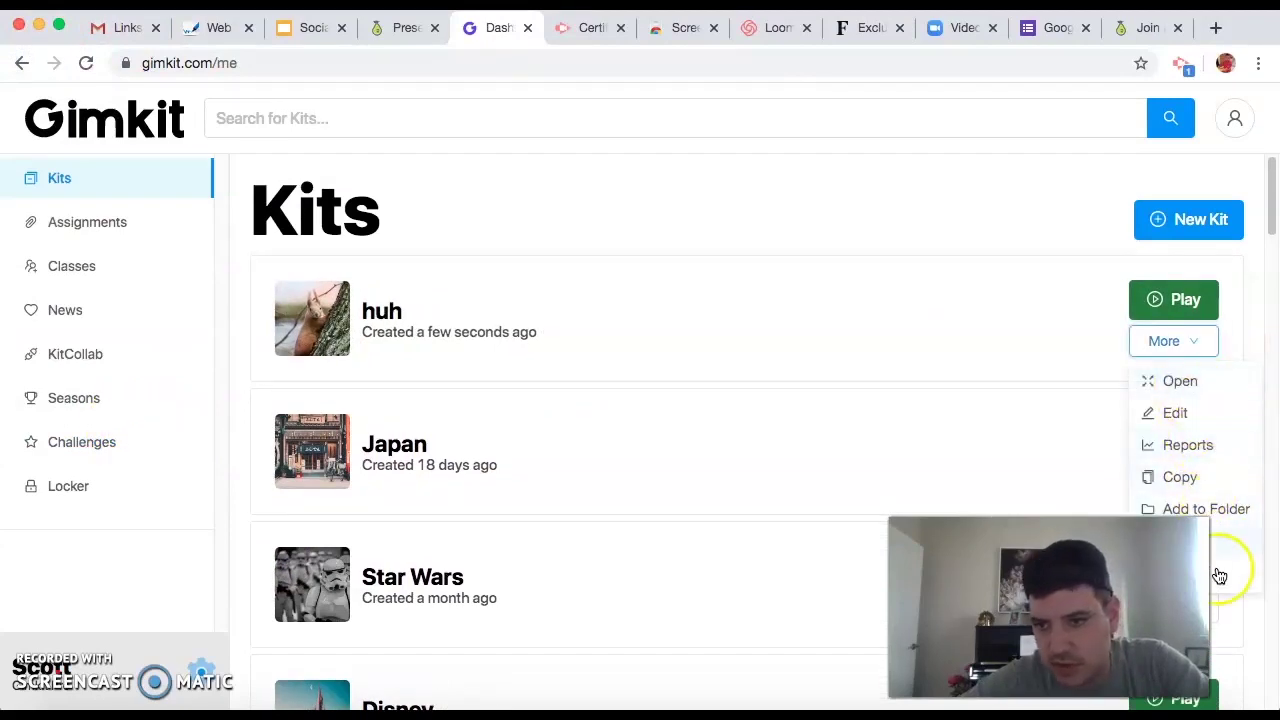
pyautogui.click(862, 313)
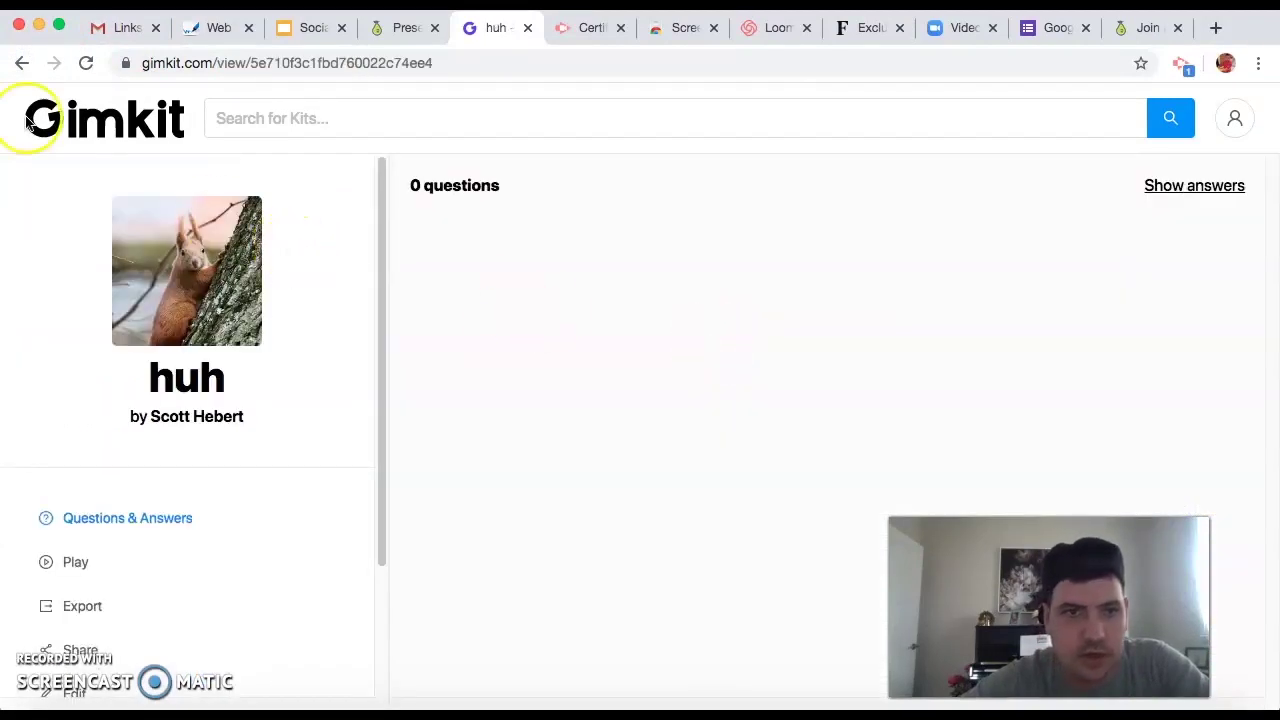
# Step: Open the Bonus Quest assignment from the dashboard's assignments and review its student link and sharing options
pyautogui.click(21, 66)
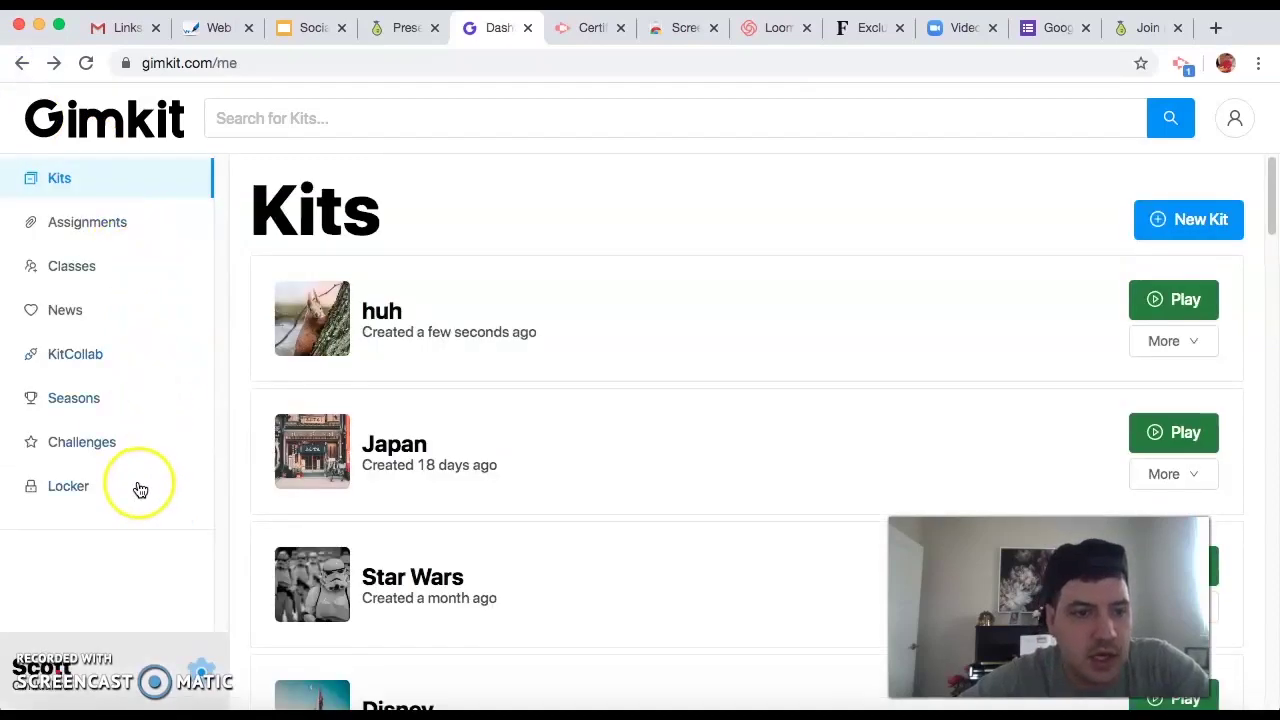
pyautogui.click(95, 222)
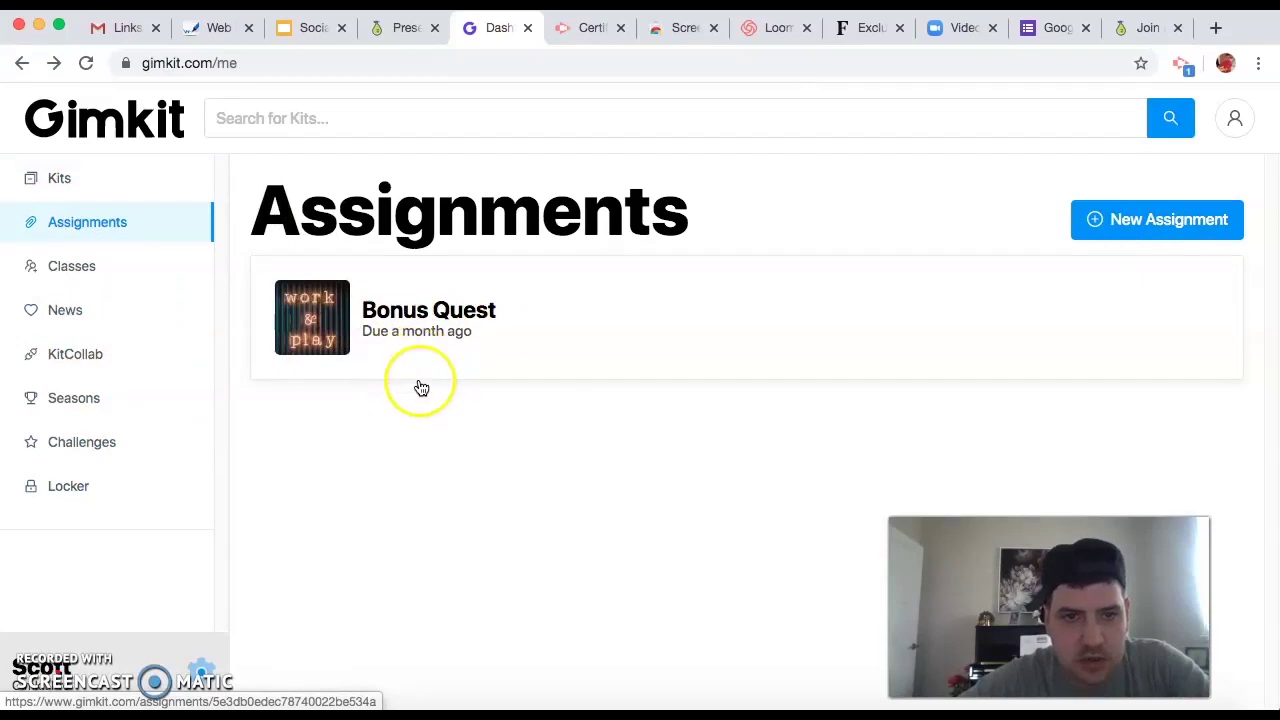
pyautogui.click(423, 320)
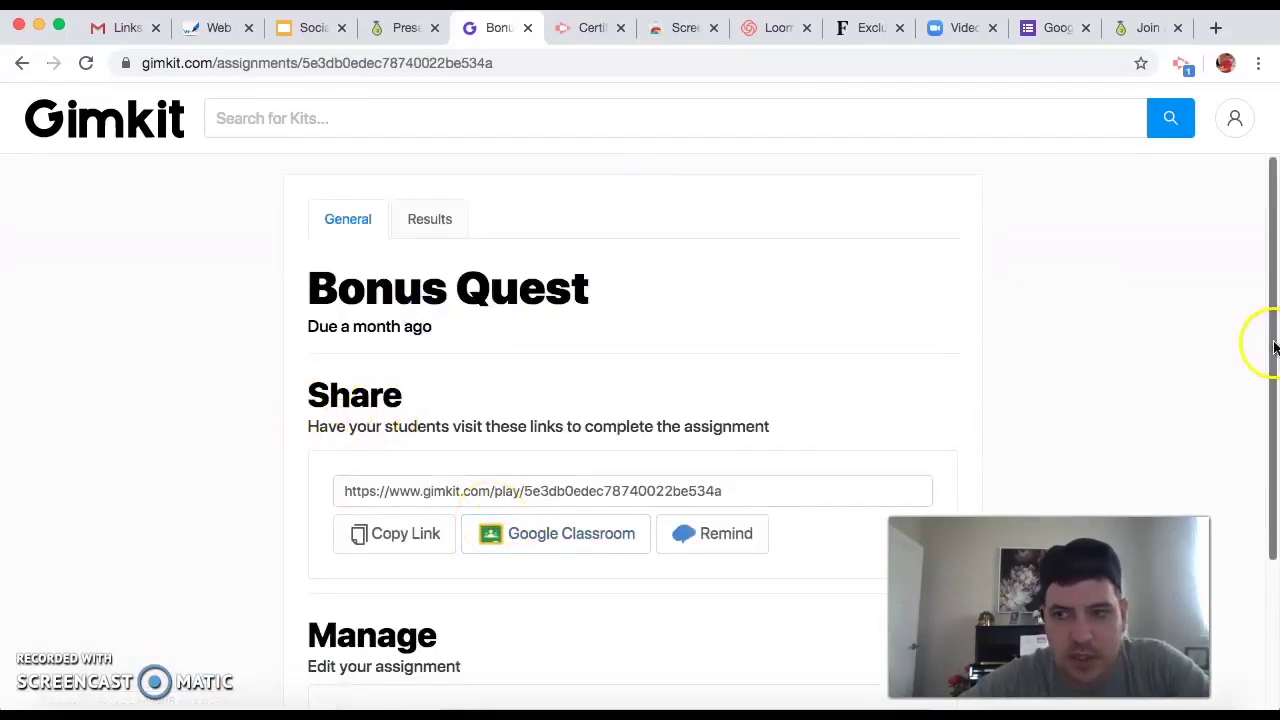
pyautogui.moveTo(1276, 343); pyautogui.dragTo(1272, 435)
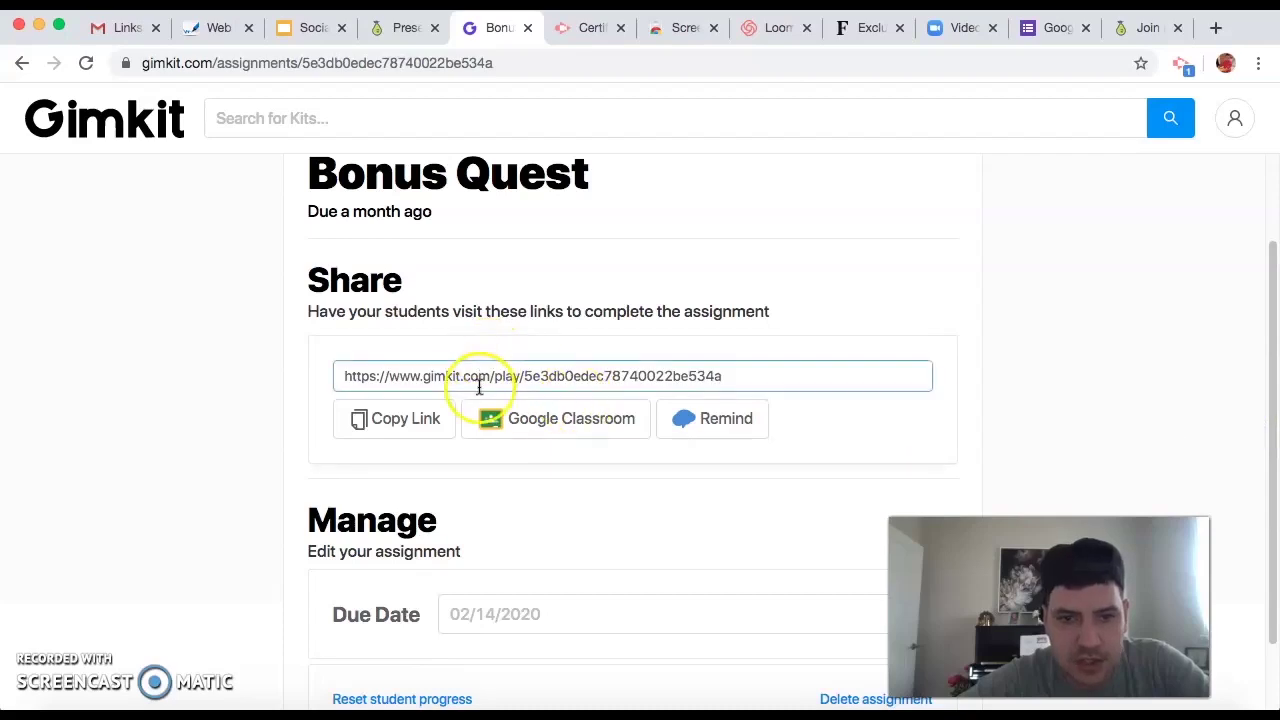
pyautogui.moveTo(388, 376); pyautogui.dragTo(770, 376)
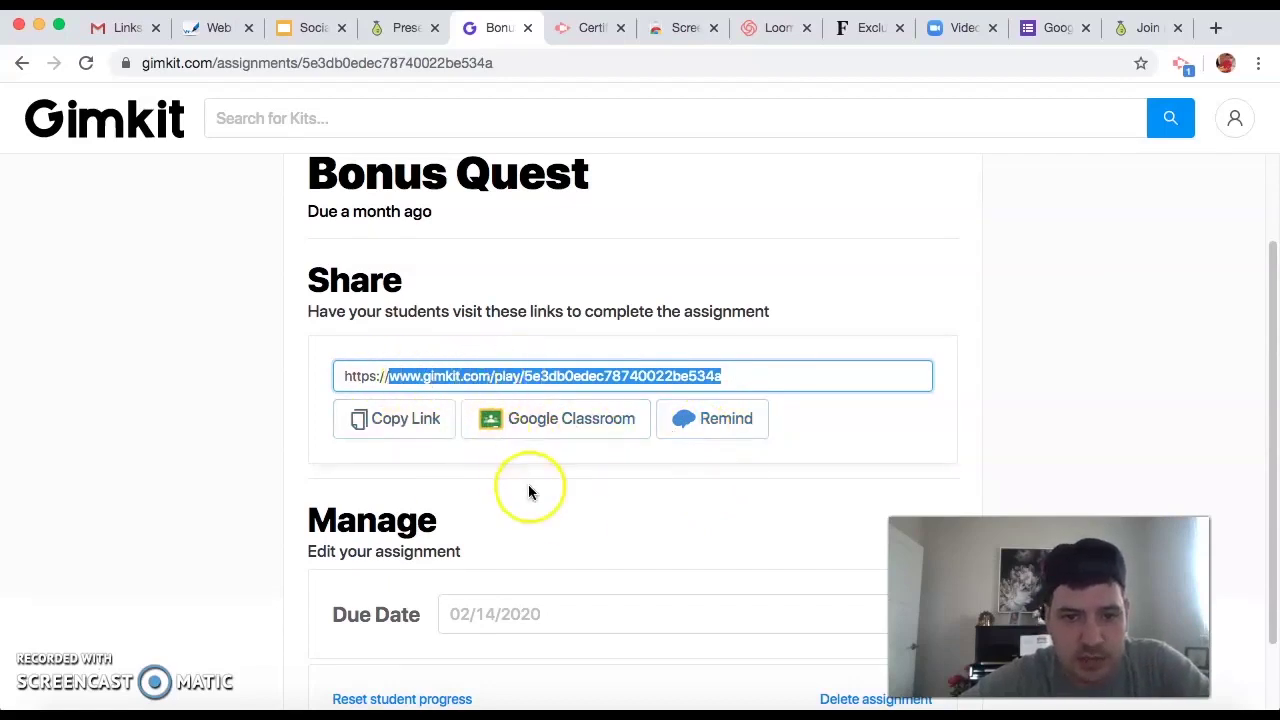
pyautogui.scroll(-2, 530, 491)
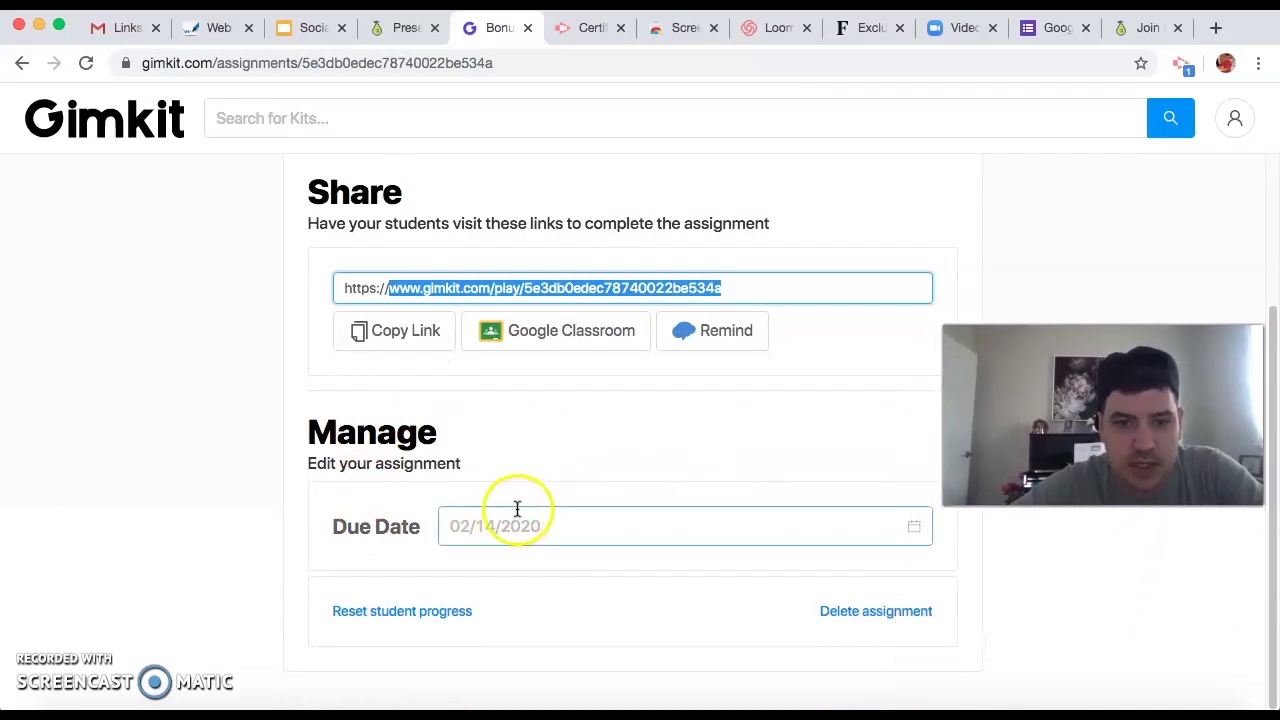
# Step: Reset the student progress of the Bonus Quest assignment and check its results
pyautogui.click(427, 622)
pyautogui.click(551, 560)
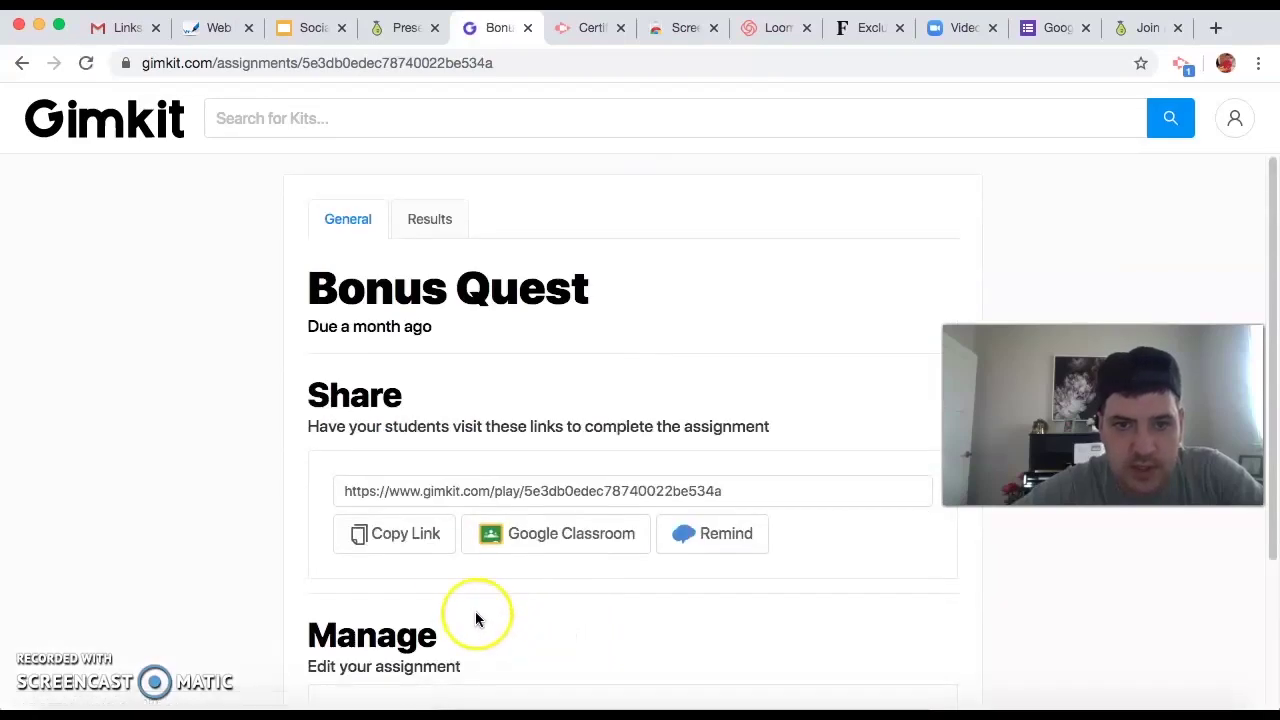
pyautogui.click(449, 222)
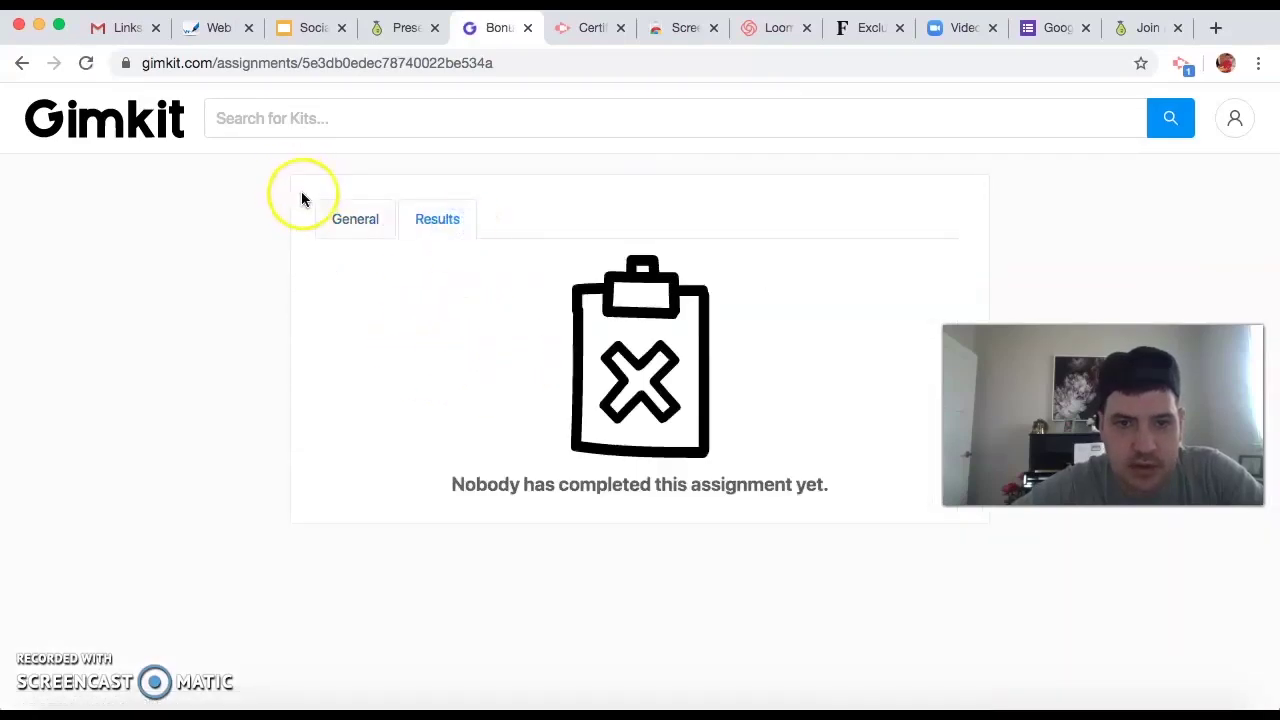
pyautogui.click(357, 218)
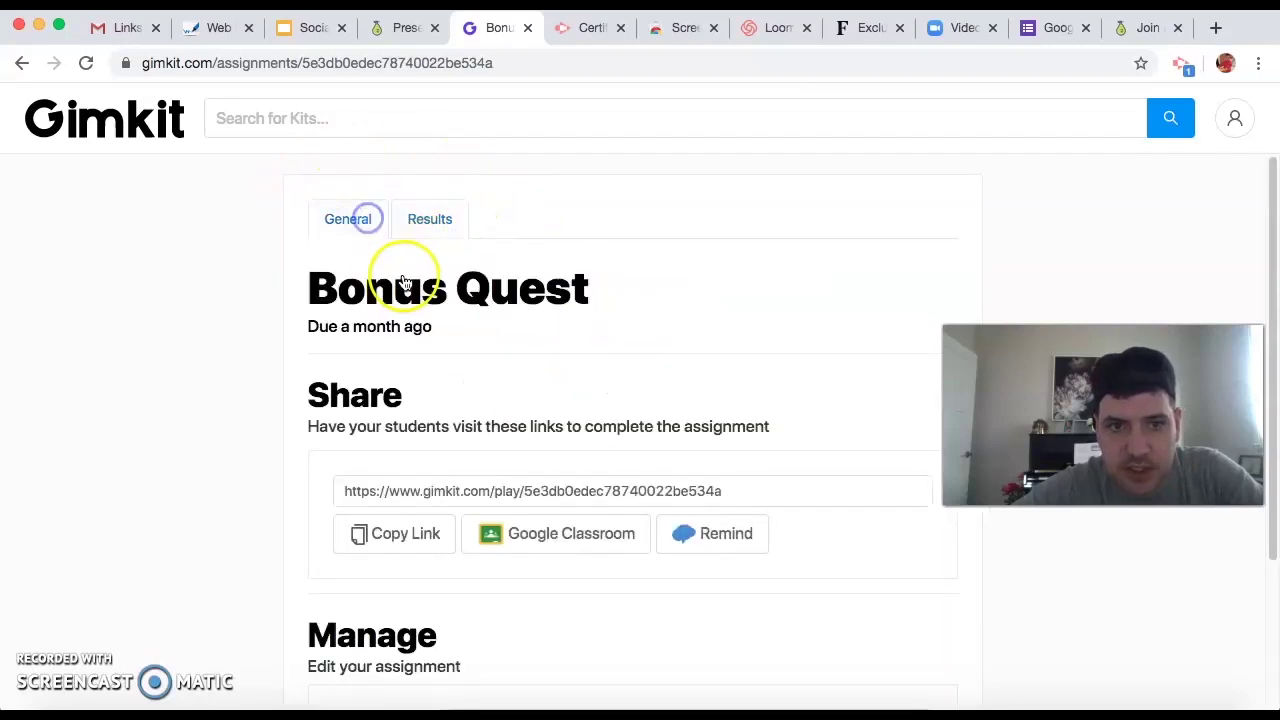
# Step: Delete the Bonus Quest assignment
pyautogui.moveTo(1271, 310); pyautogui.dragTo(1271, 491)
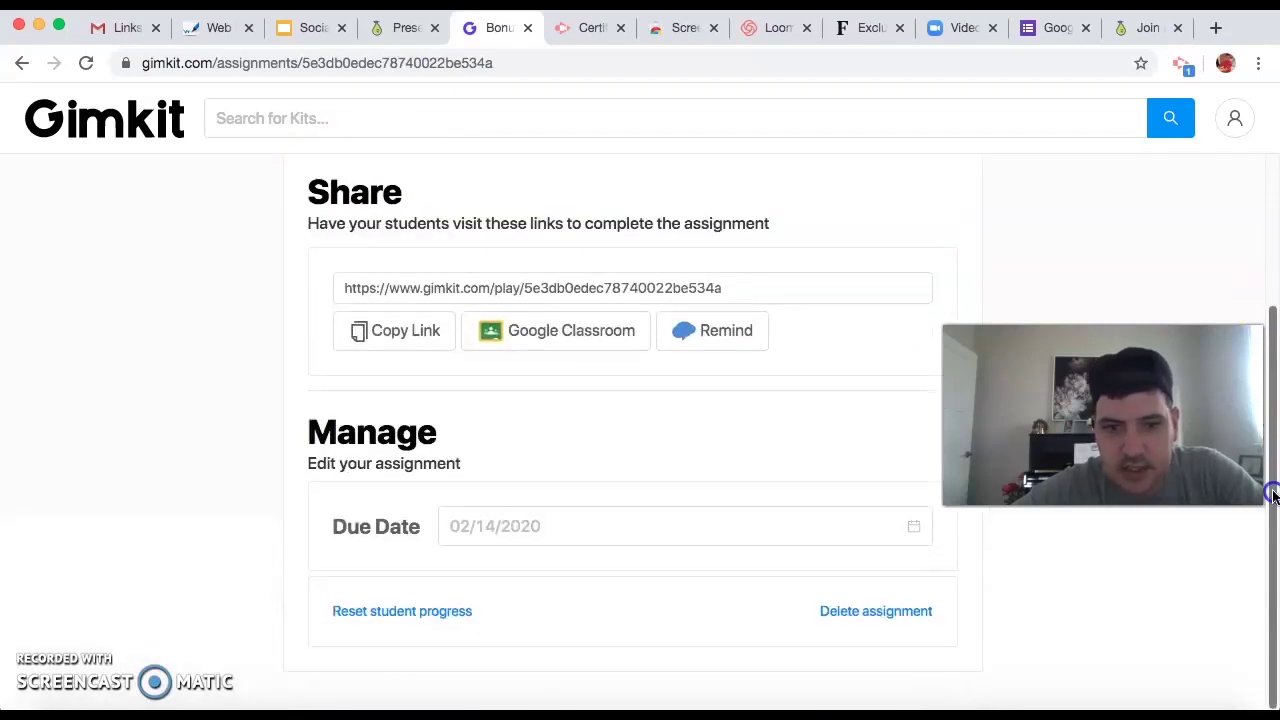
pyautogui.click(877, 612)
pyautogui.click(1022, 559)
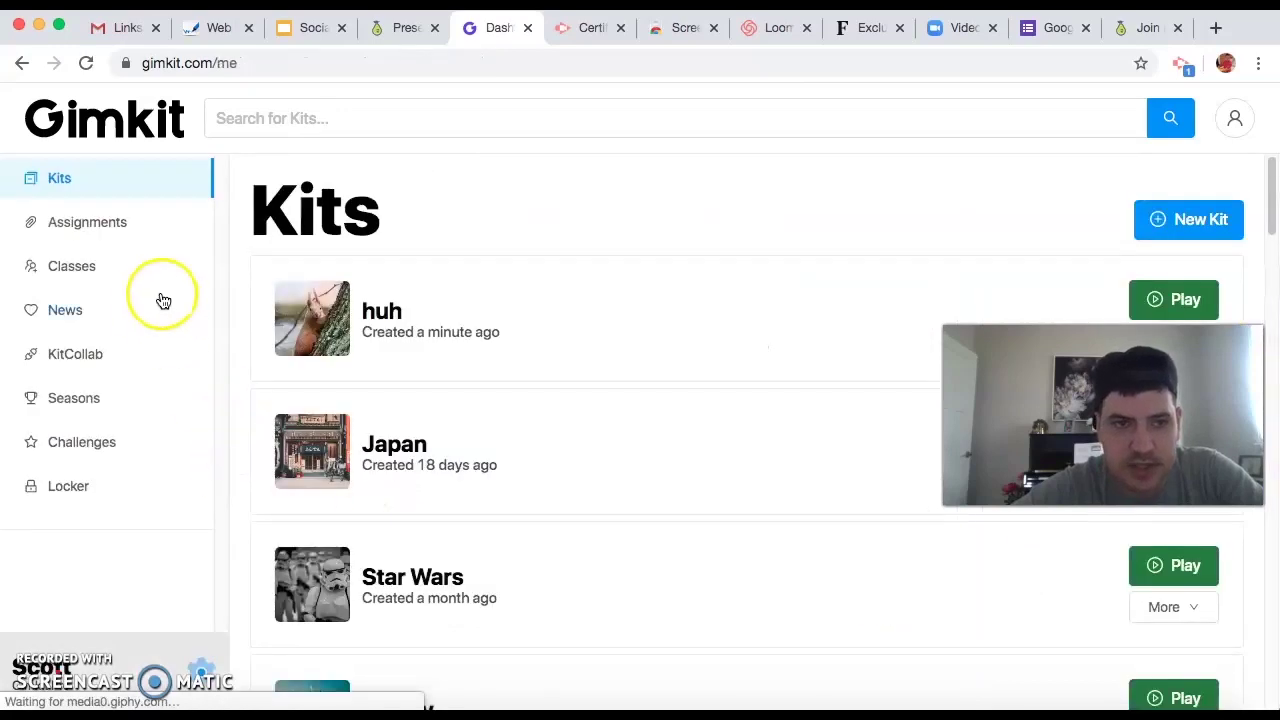
# Step: Start a new assignment and choose Light Optics Cold Day as its kit
pyautogui.click(95, 222)
pyautogui.click(705, 617)
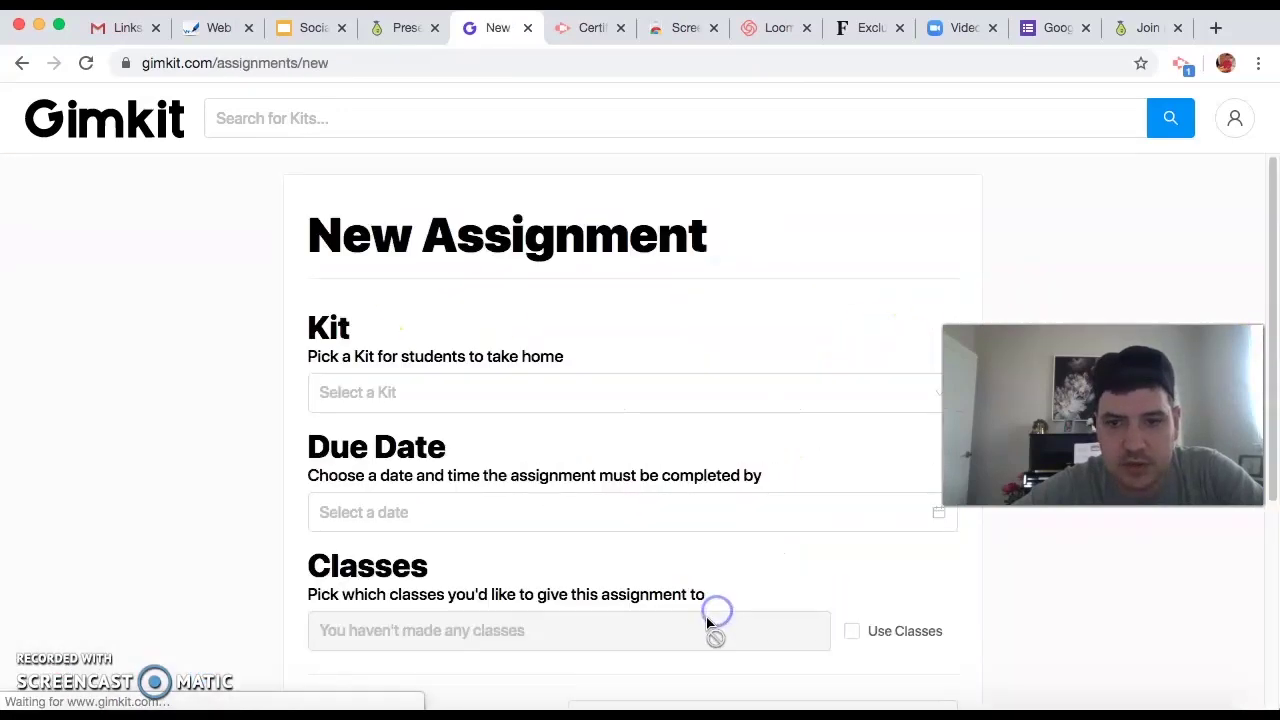
pyautogui.click(381, 400)
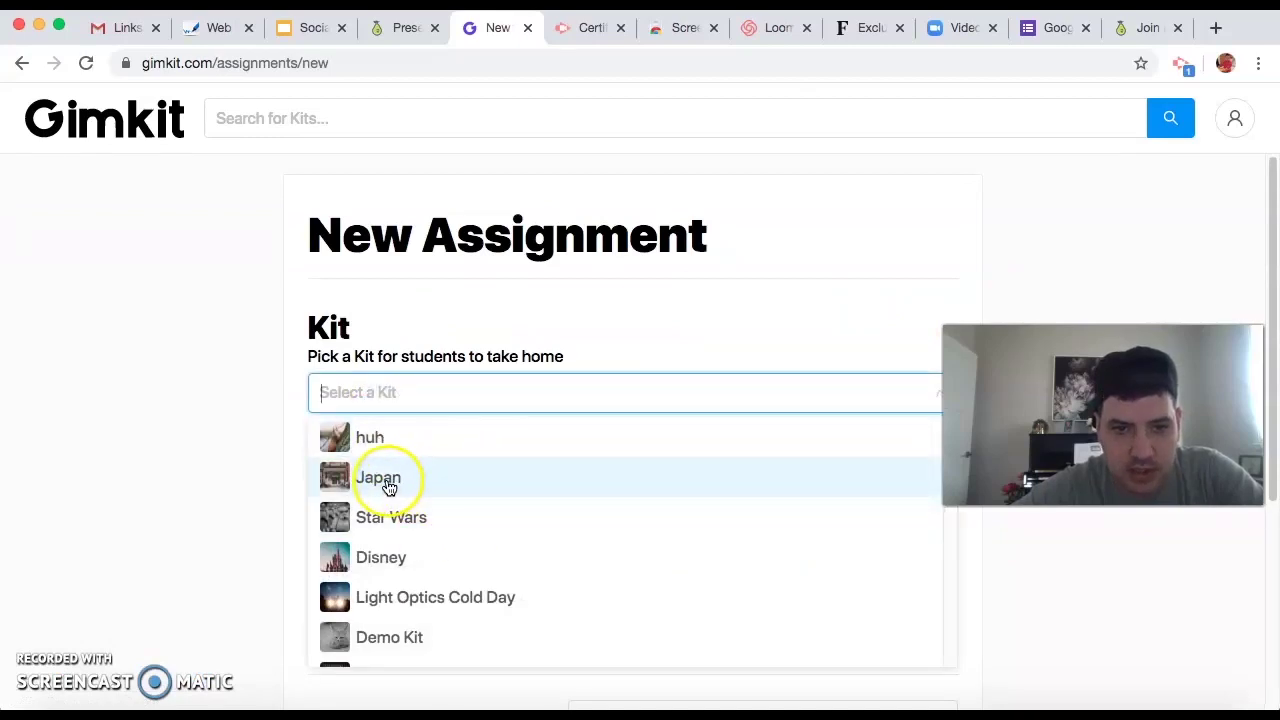
pyautogui.click(423, 597)
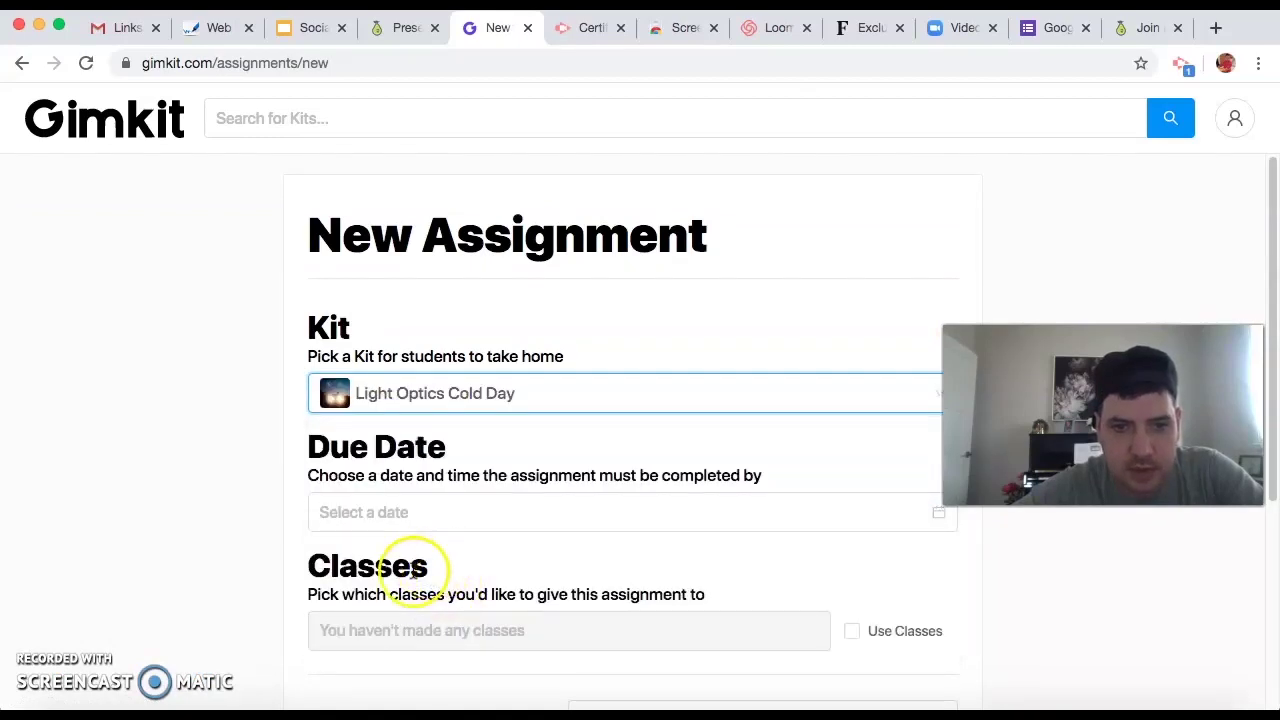
pyautogui.scroll(-1, 390, 520)
pyautogui.click(378, 474)
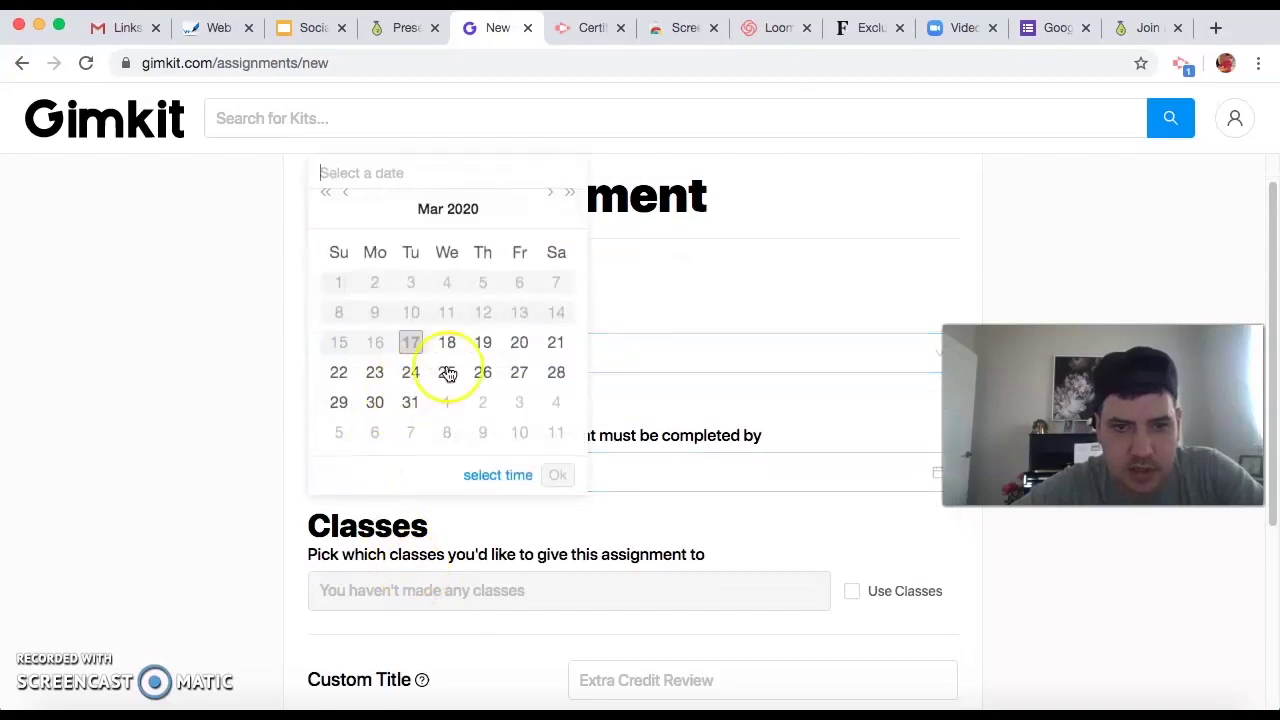
pyautogui.click(413, 372)
pyautogui.click(557, 475)
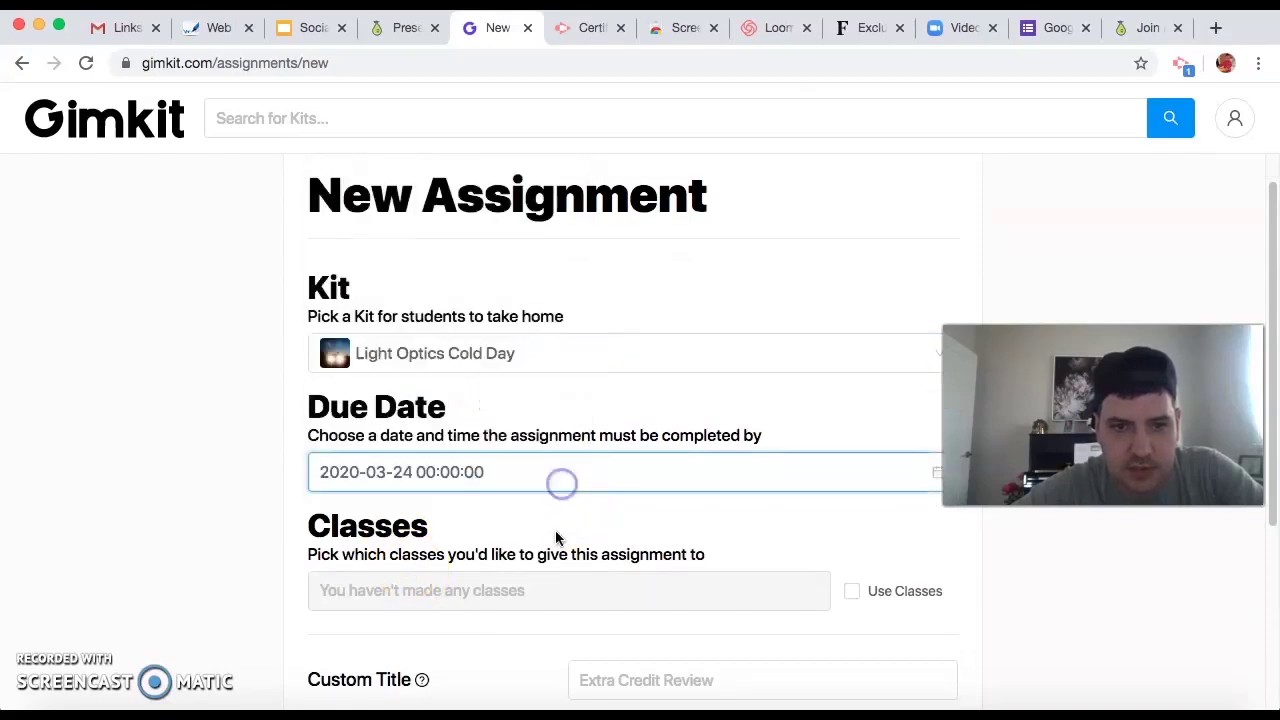
pyautogui.scroll(-1, 555, 537)
pyautogui.scroll(-1, 555, 537)
pyautogui.click(467, 372)
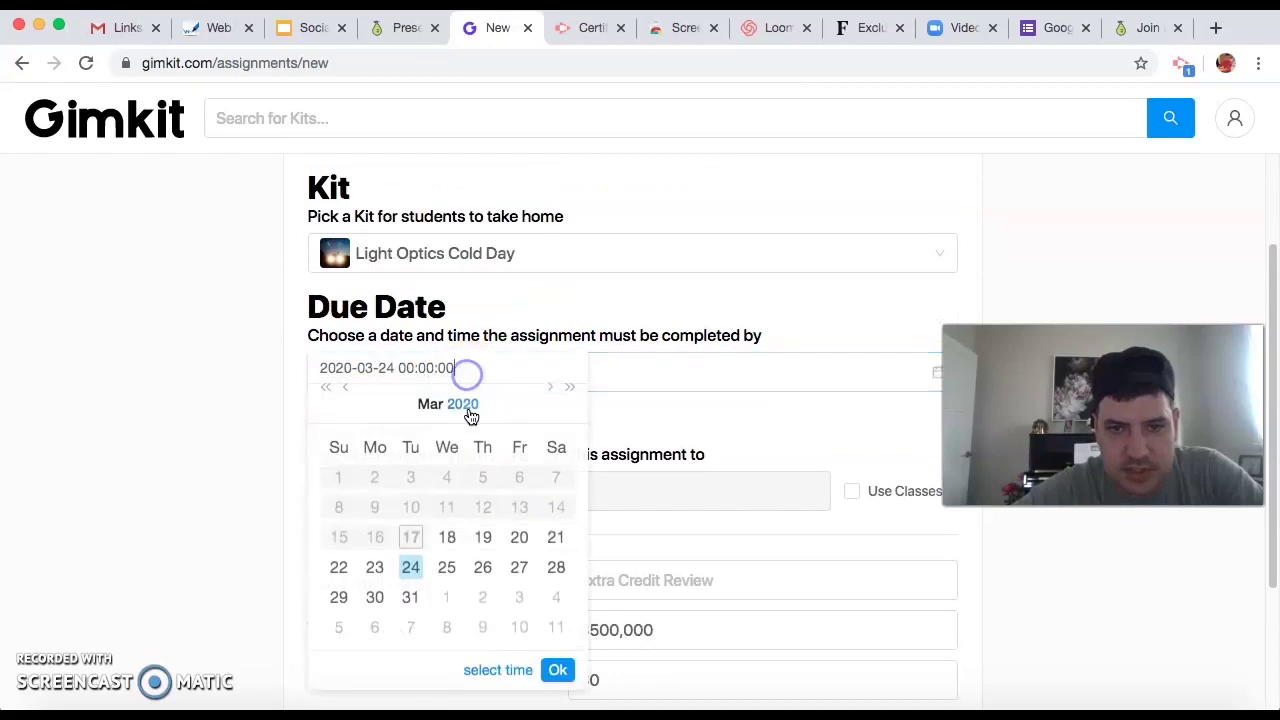
pyautogui.click(557, 669)
# Step: Give the assignment the custom title Extra Credit Review, review the target cash setting and create the assignment
pyautogui.scroll(-2, 537, 563)
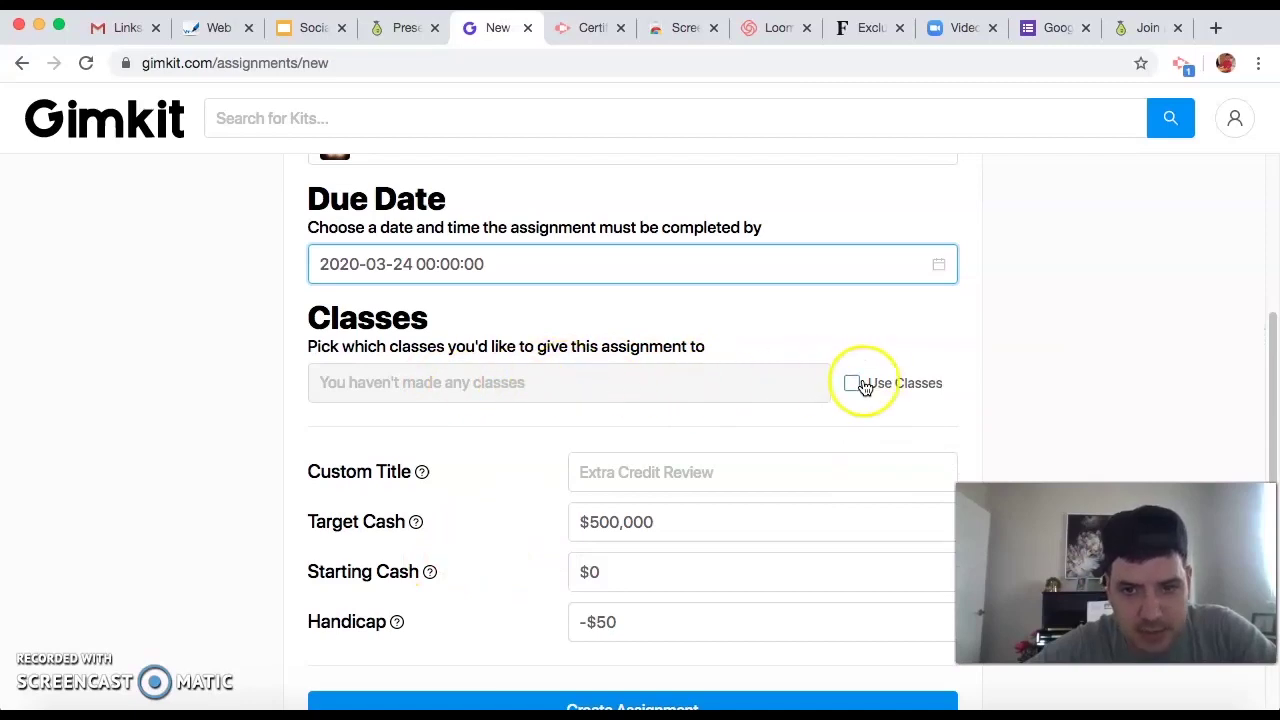
pyautogui.scroll(-1, 460, 525)
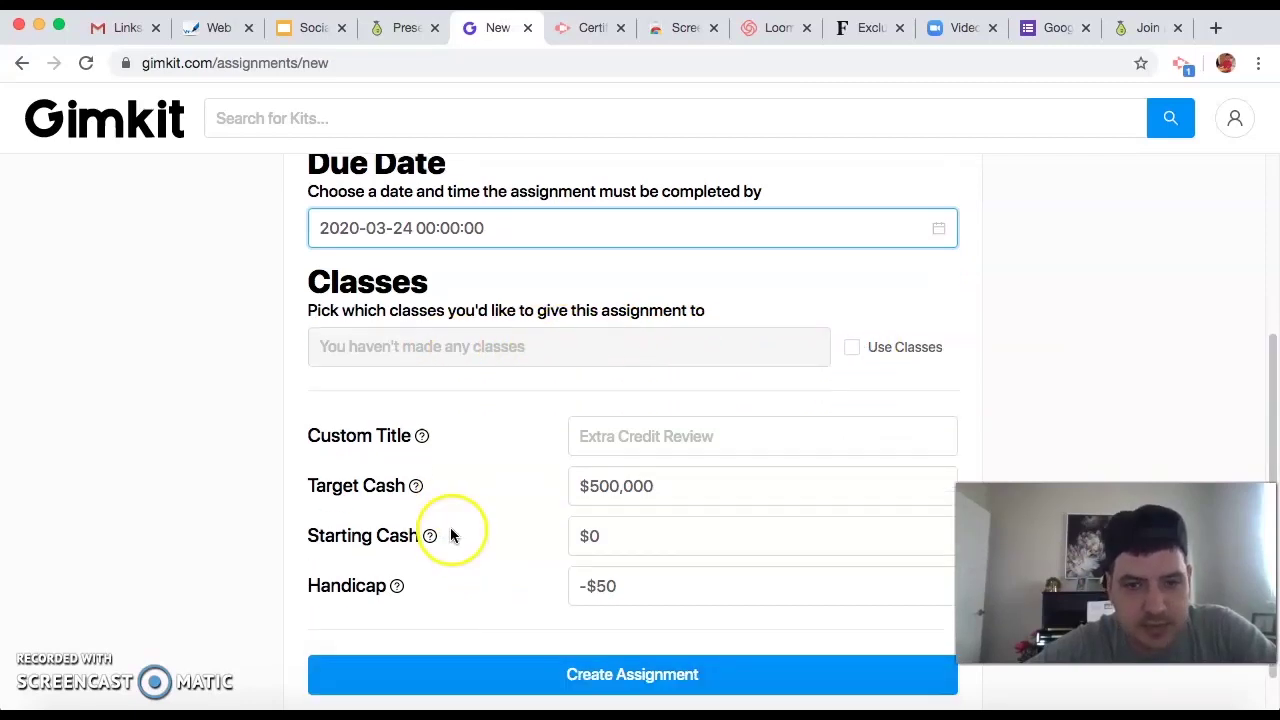
pyautogui.click(672, 440)
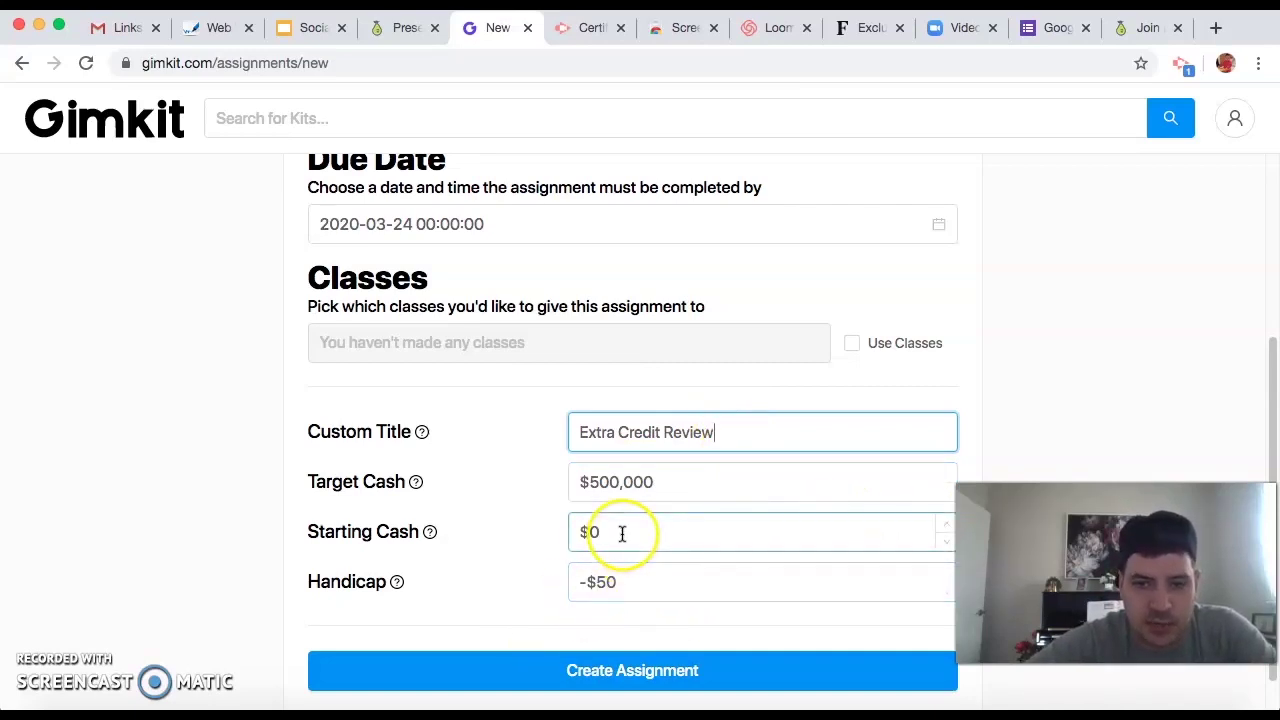
pyautogui.moveTo(683, 484); pyautogui.dragTo(557, 483)
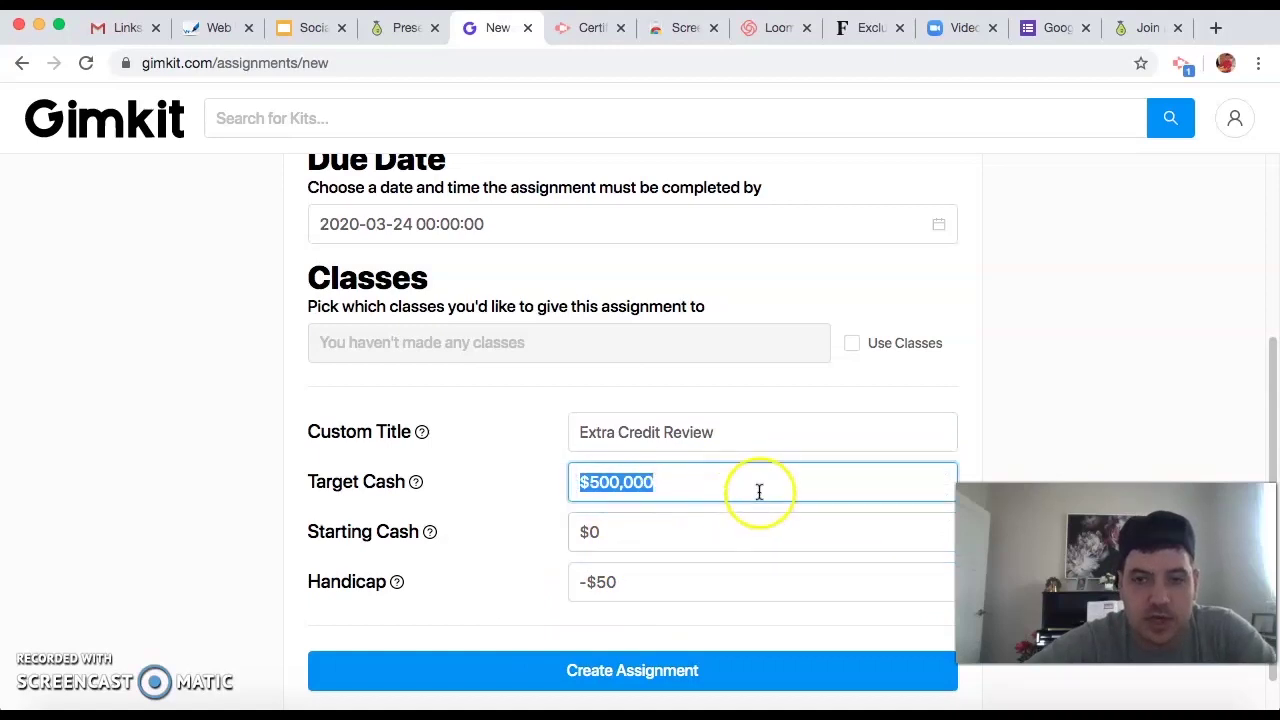
pyautogui.click(1023, 448)
pyautogui.moveTo(765, 482); pyautogui.dragTo(421, 484)
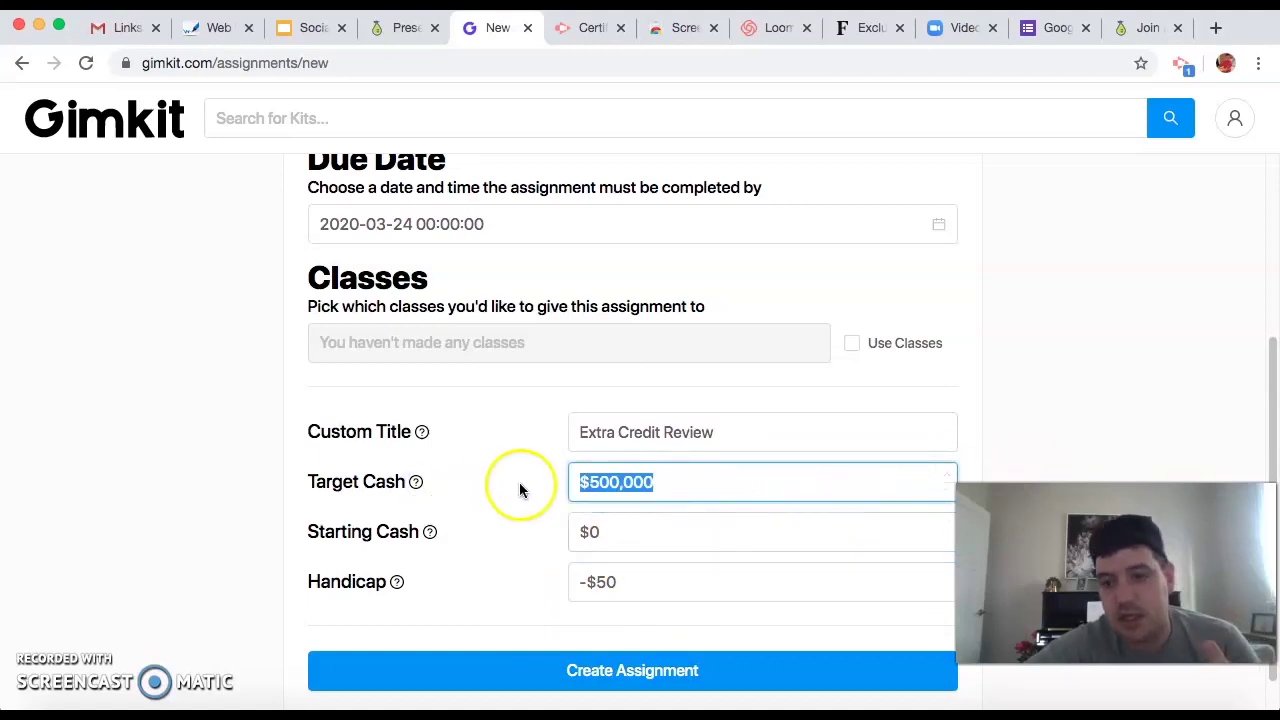
pyautogui.click(676, 668)
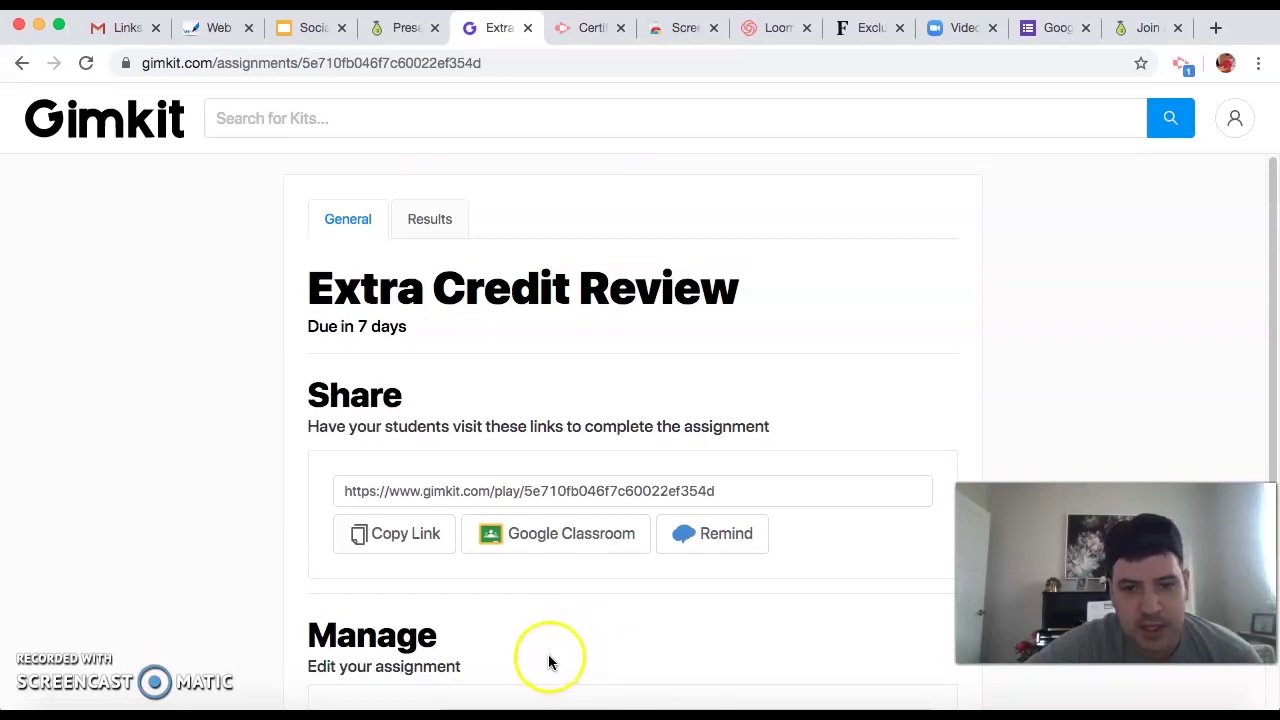
# Step: Check the results view of the Extra Credit Review assignment and return to the kits list
pyautogui.moveTo(1262, 366); pyautogui.dragTo(1268, 271)
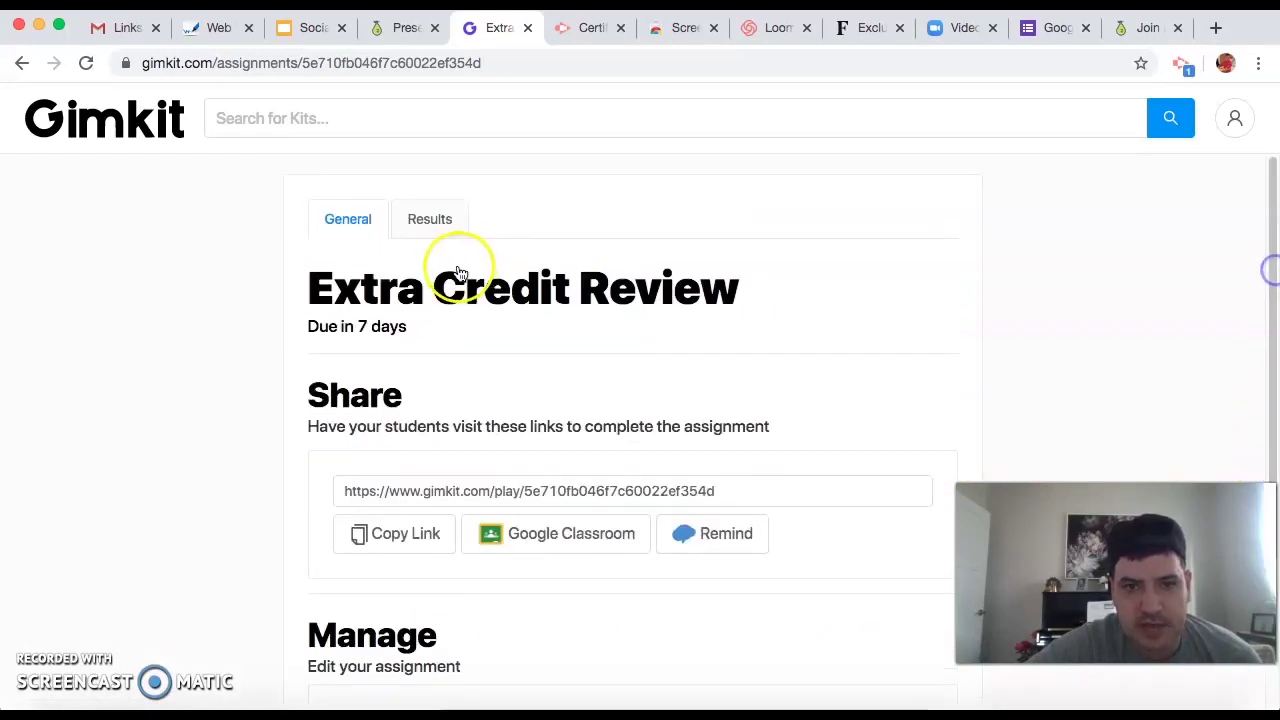
pyautogui.click(440, 219)
pyautogui.click(360, 234)
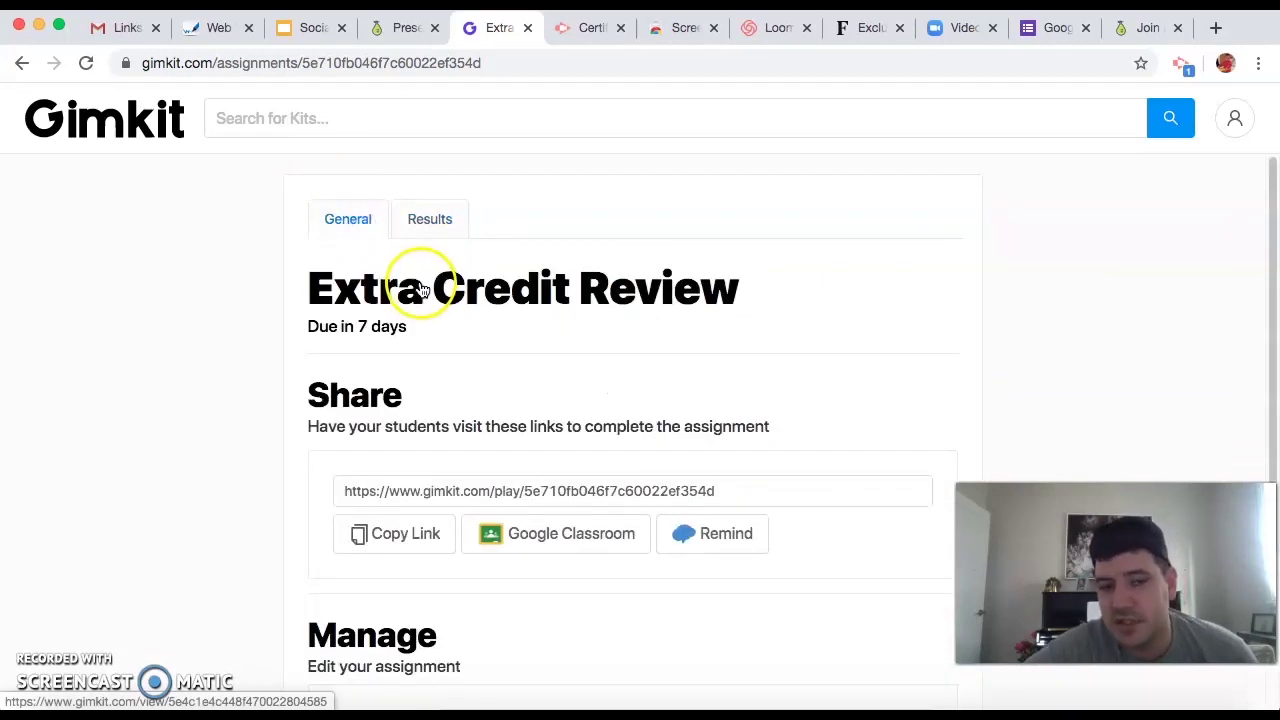
pyautogui.click(22, 63)
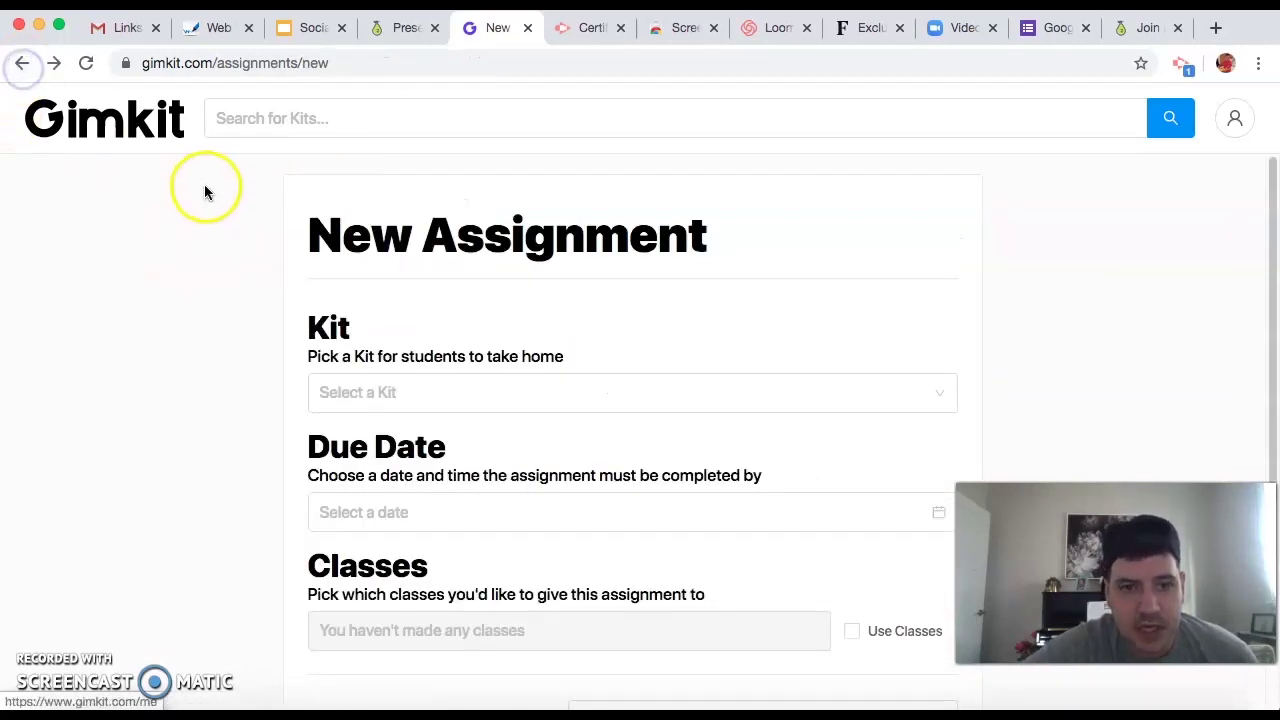
pyautogui.click(29, 64)
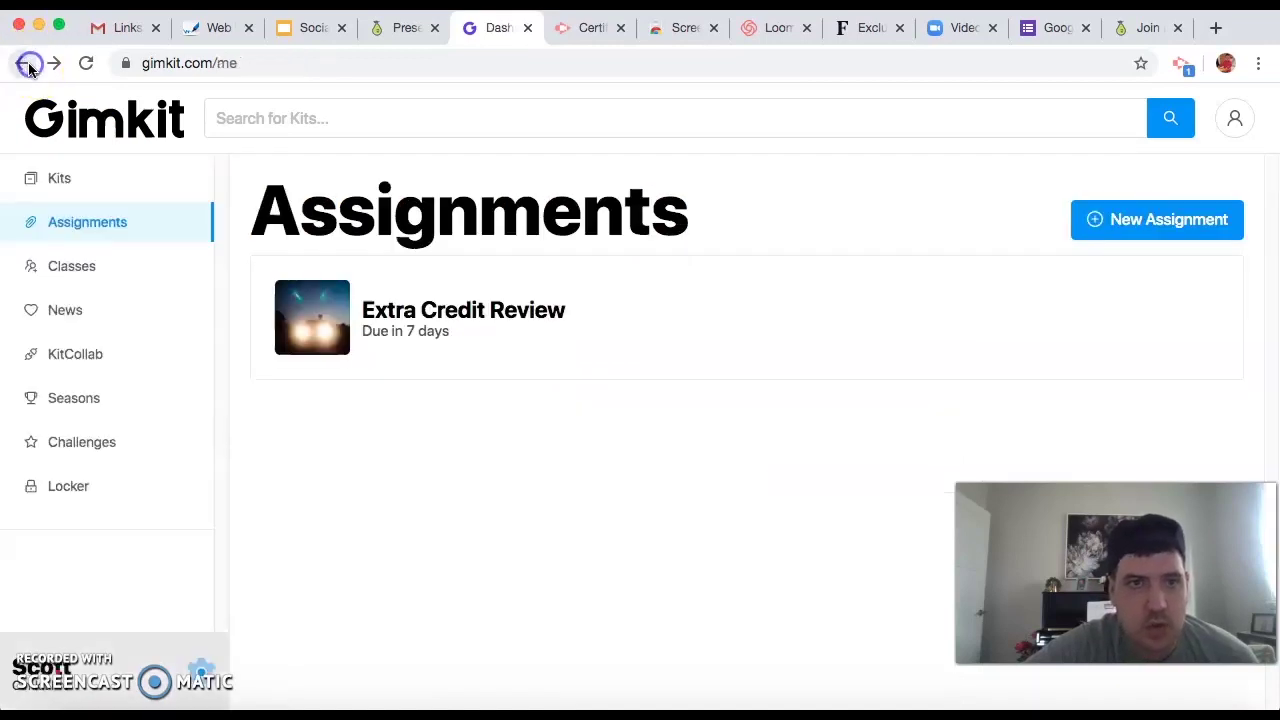
pyautogui.click(48, 180)
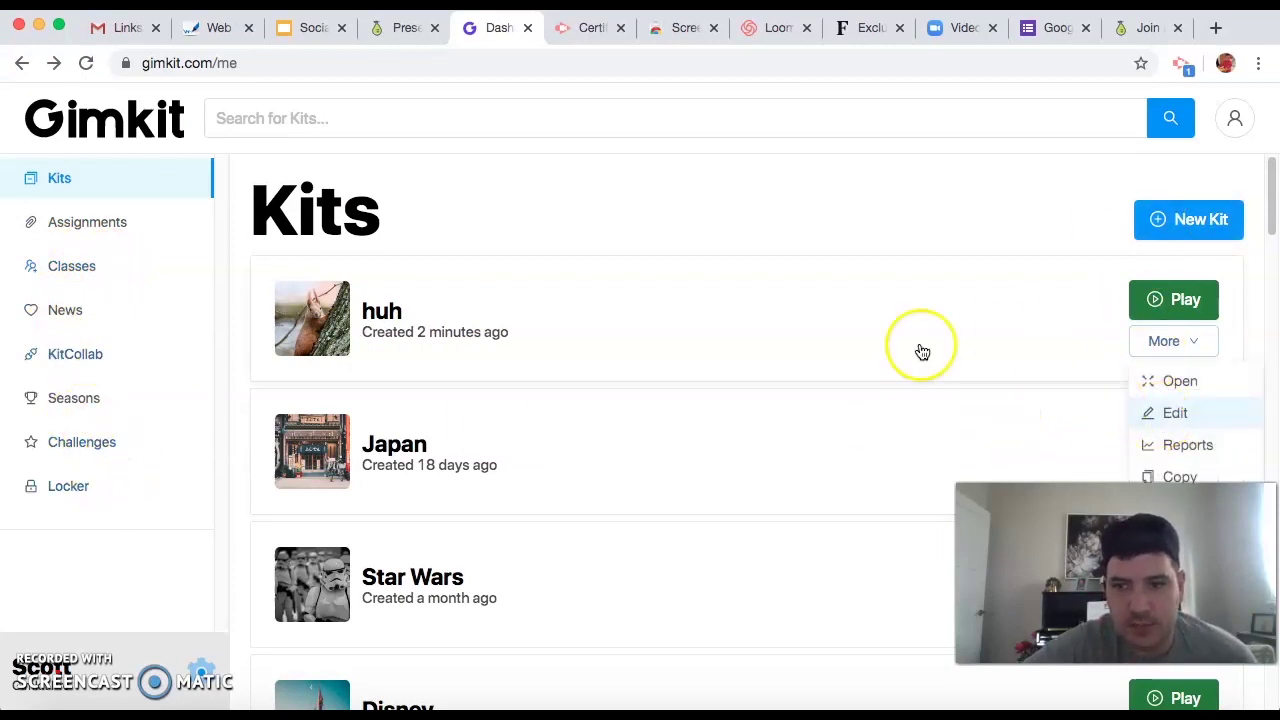
# Step: Open the live game setup for the Japan kit, select Relay Mode and acknowledge its preparation notice
pyautogui.click(1148, 432)
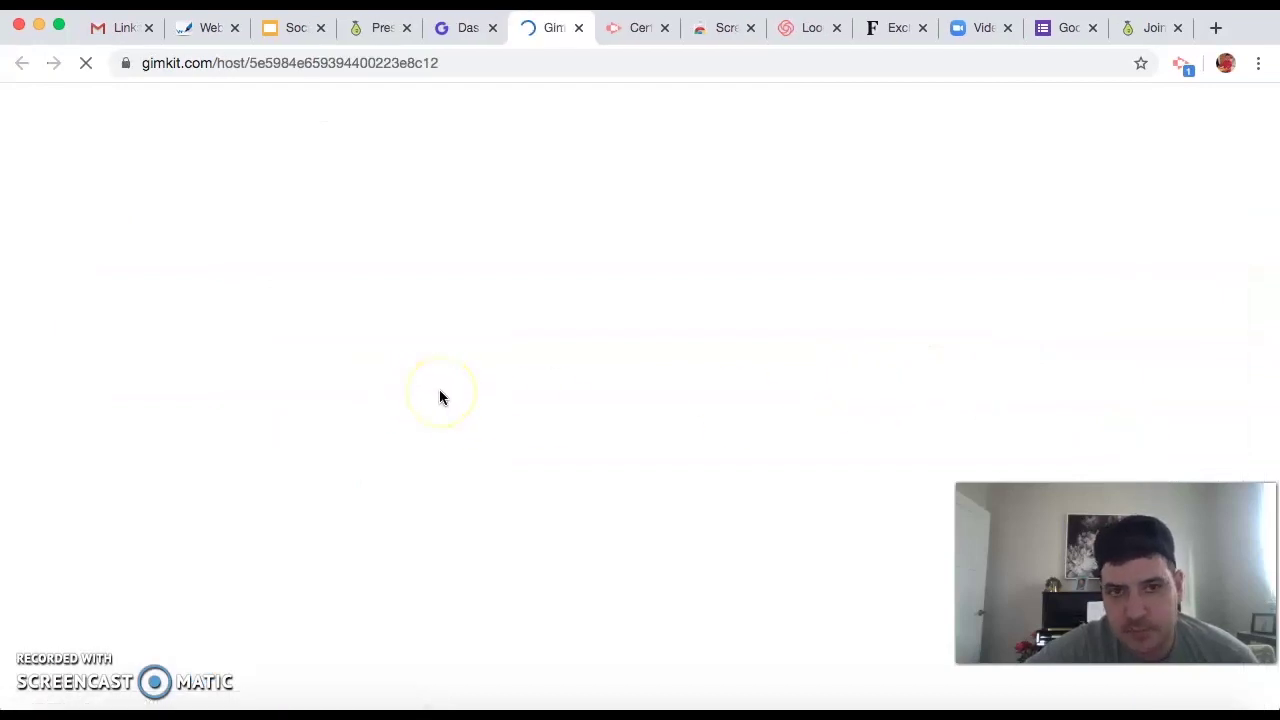
pyautogui.scroll(-3, 516, 497)
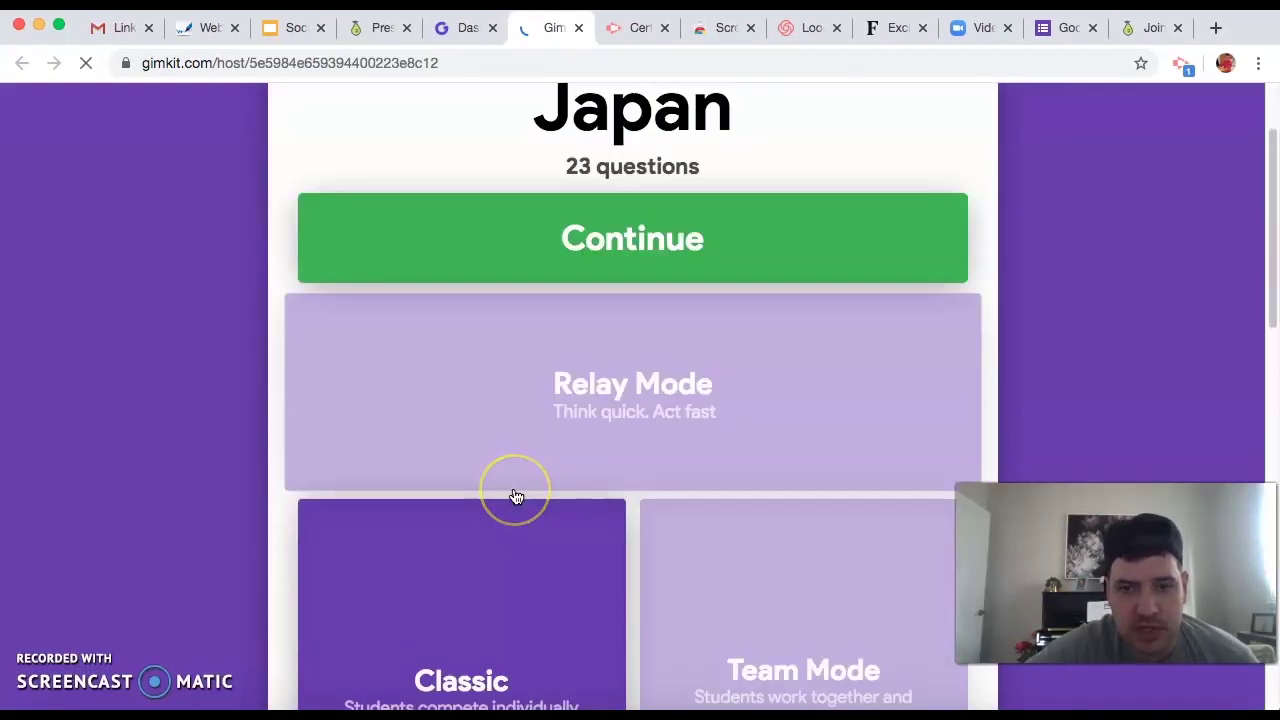
pyautogui.click(780, 449)
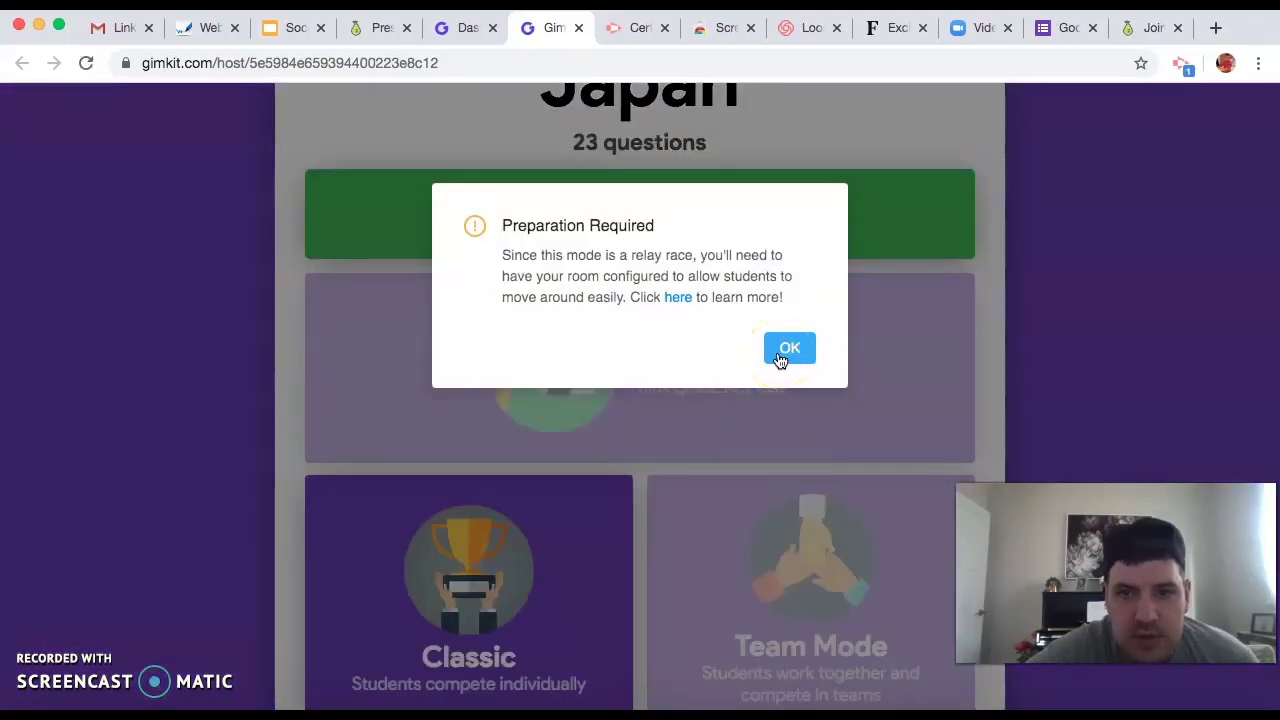
pyautogui.click(785, 350)
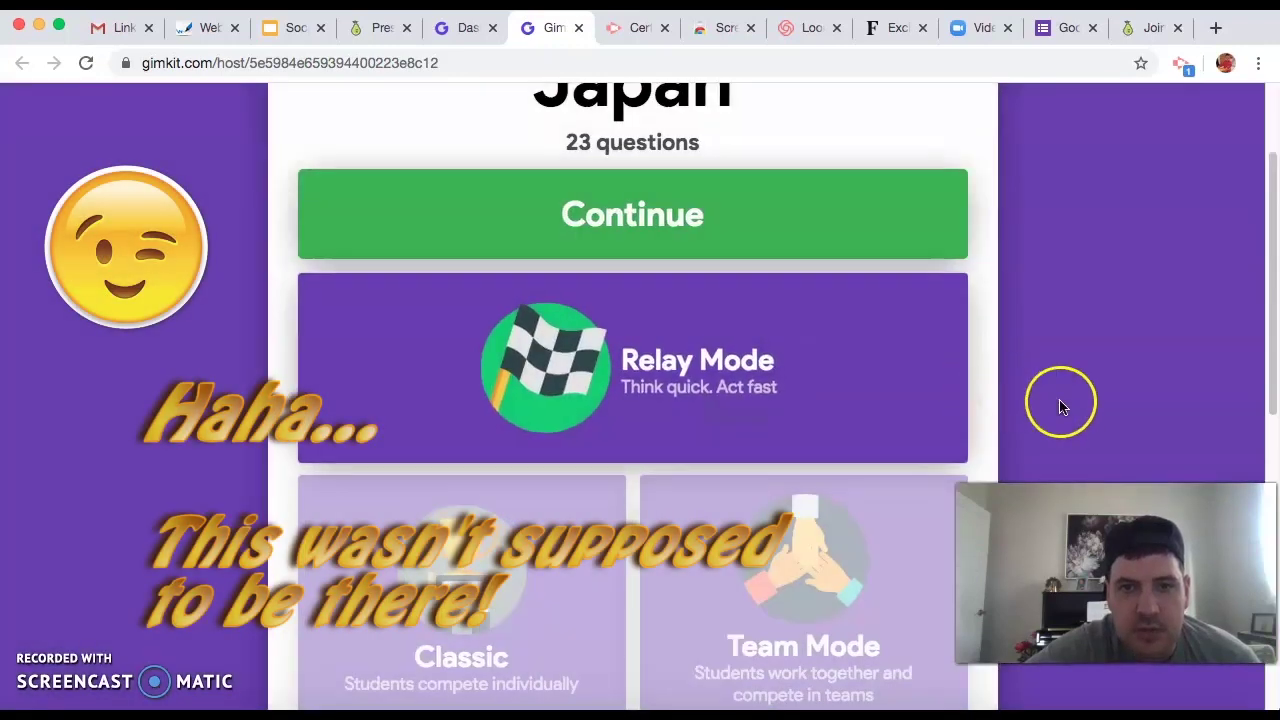
# Step: Look over the game modes and settings of the Japan kit and switch the mode to Classic
pyautogui.scroll(-2, 1082, 410)
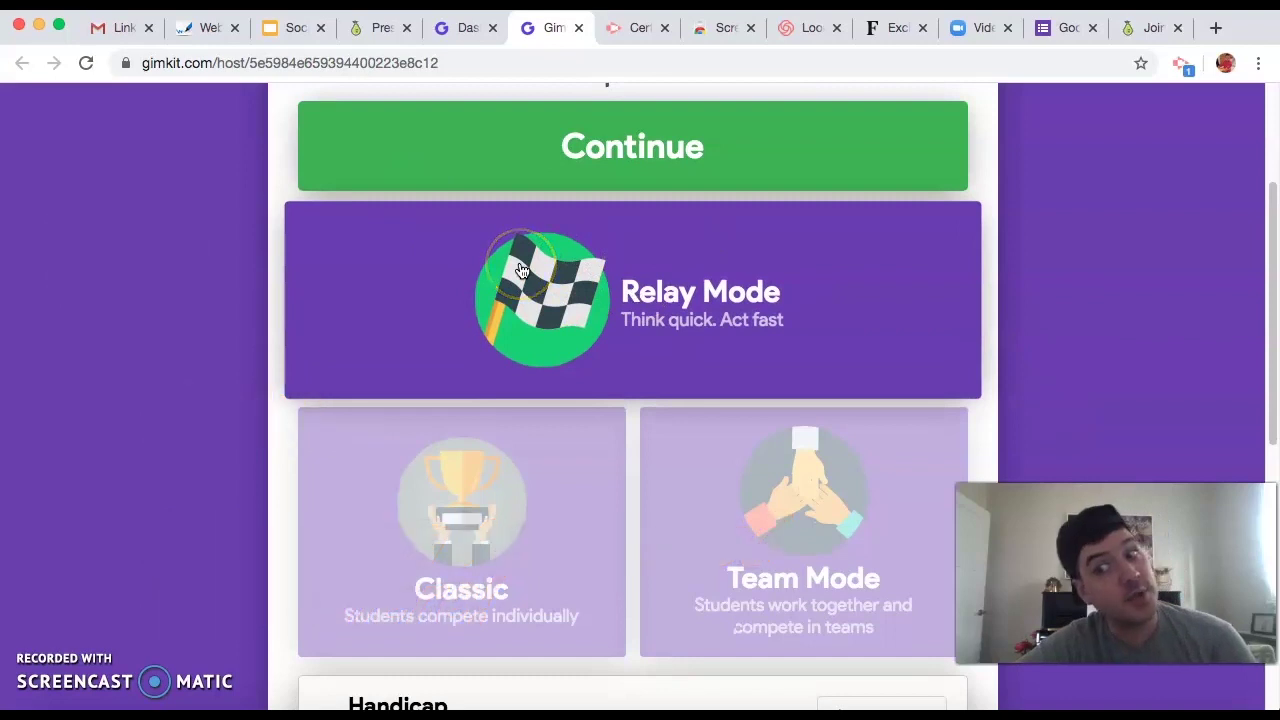
pyautogui.scroll(3, 583, 343)
pyautogui.scroll(-8, 583, 343)
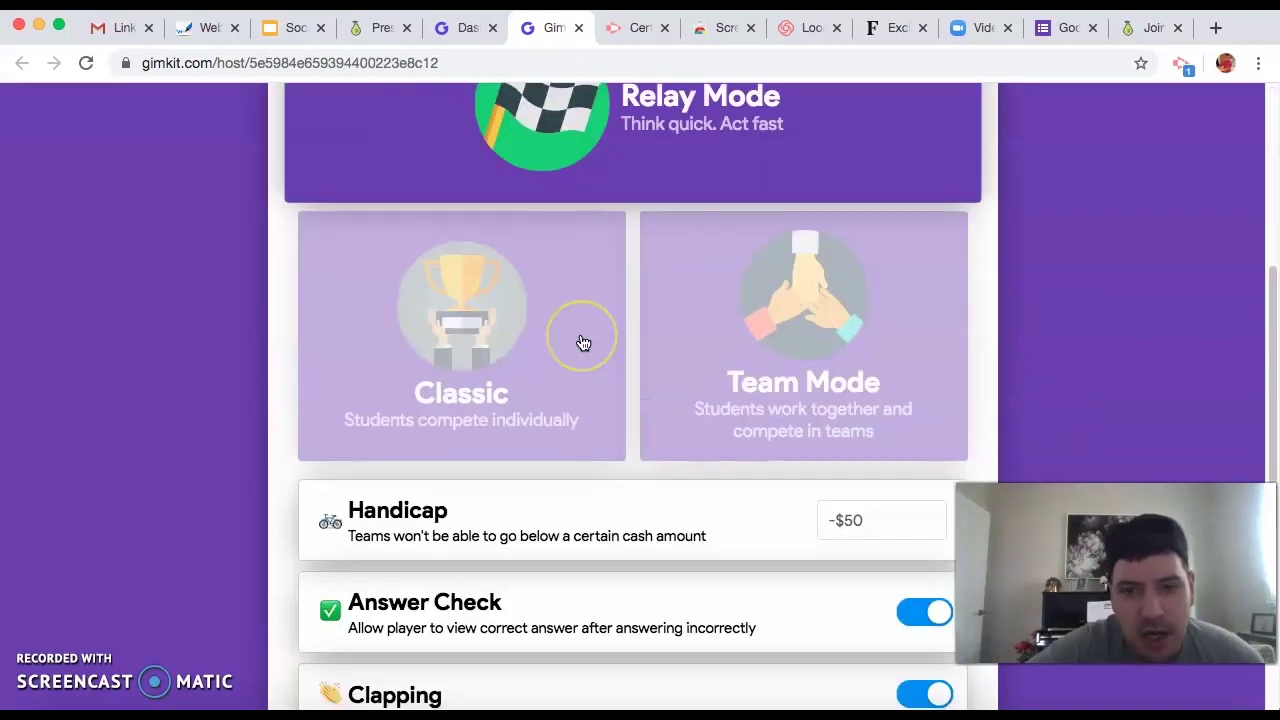
pyautogui.scroll(2, 583, 343)
pyautogui.click(505, 238)
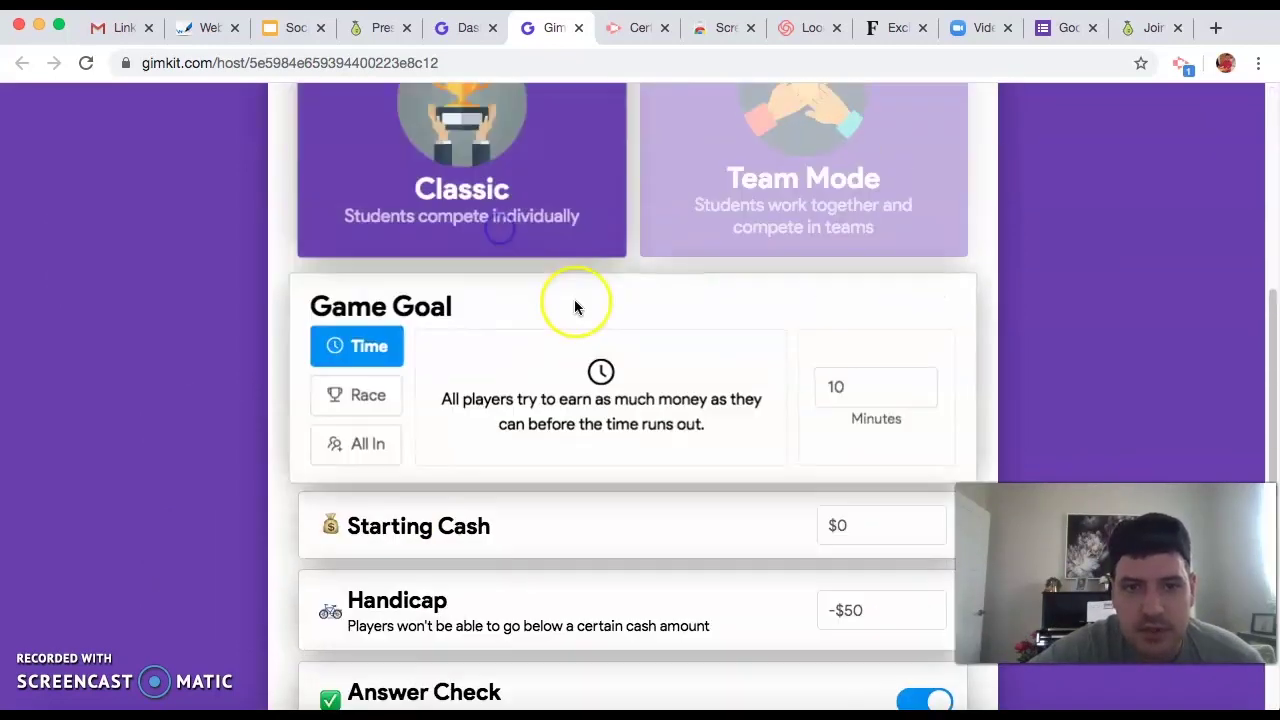
# Step: Continue the Japan kit's Classic game to its player lobby and highlight the join code
pyautogui.scroll(-5, 600, 320)
pyautogui.scroll(-3, 594, 394)
pyautogui.scroll(10, 620, 355)
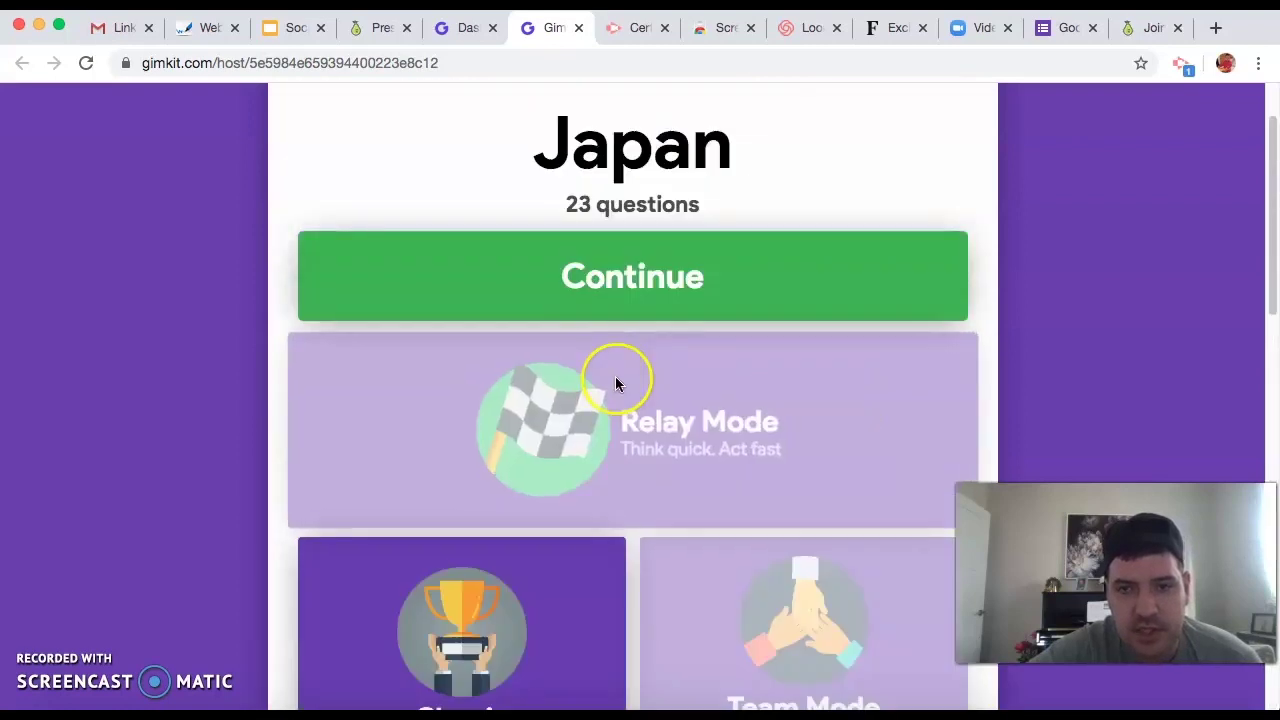
pyautogui.click(603, 345)
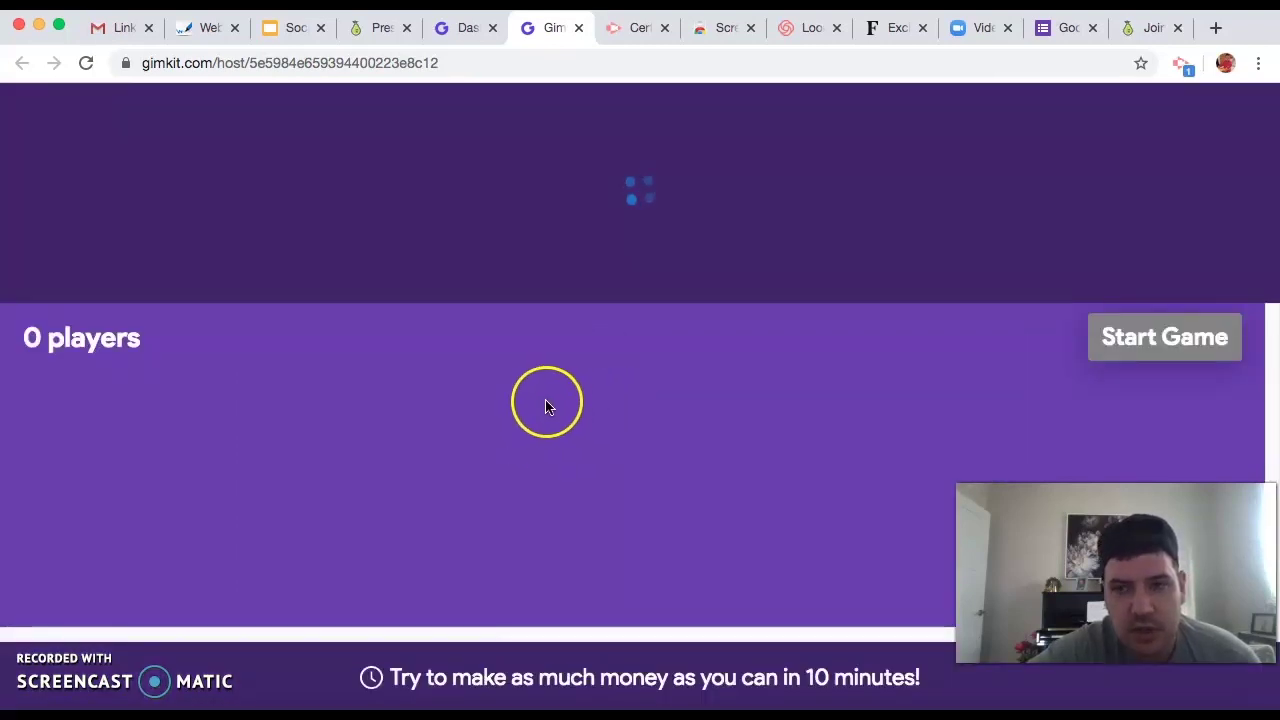
pyautogui.moveTo(443, 209); pyautogui.dragTo(867, 207)
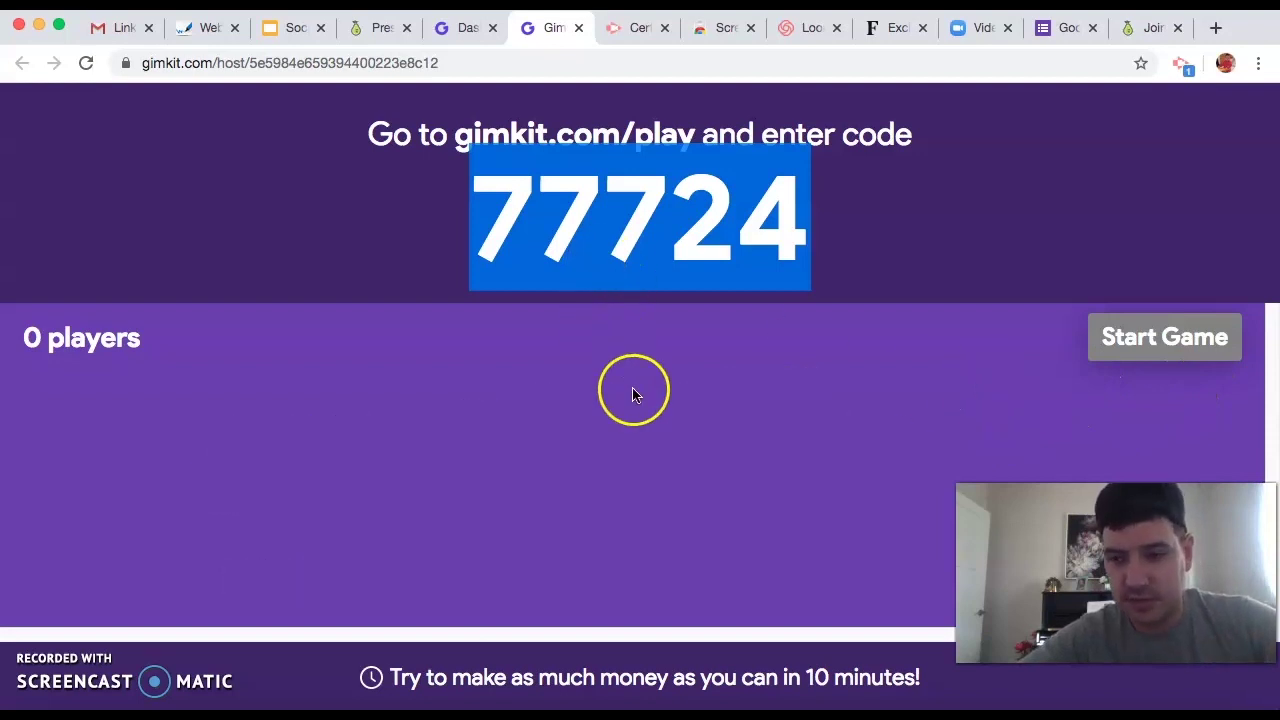
pyautogui.click(705, 415)
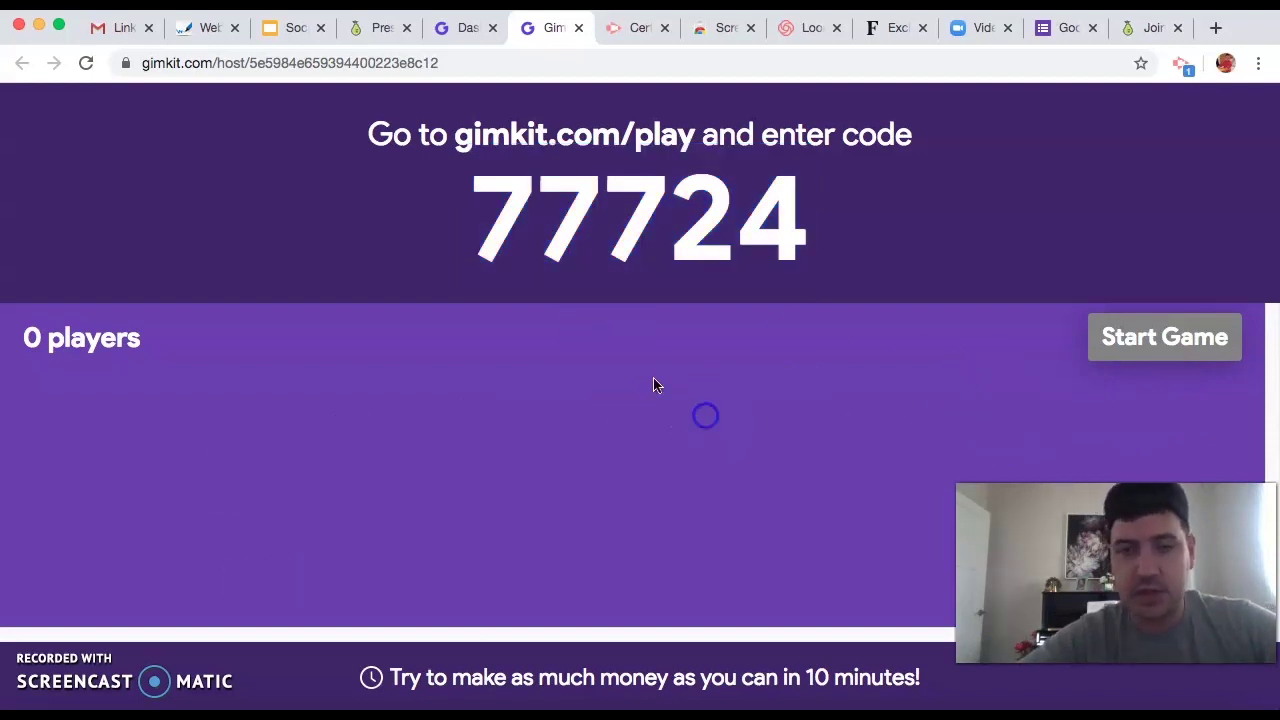
# Step: Close the Gimkit tabs and highlight the COVID-19 Response banner on the Loom home page
pyautogui.click(579, 29)
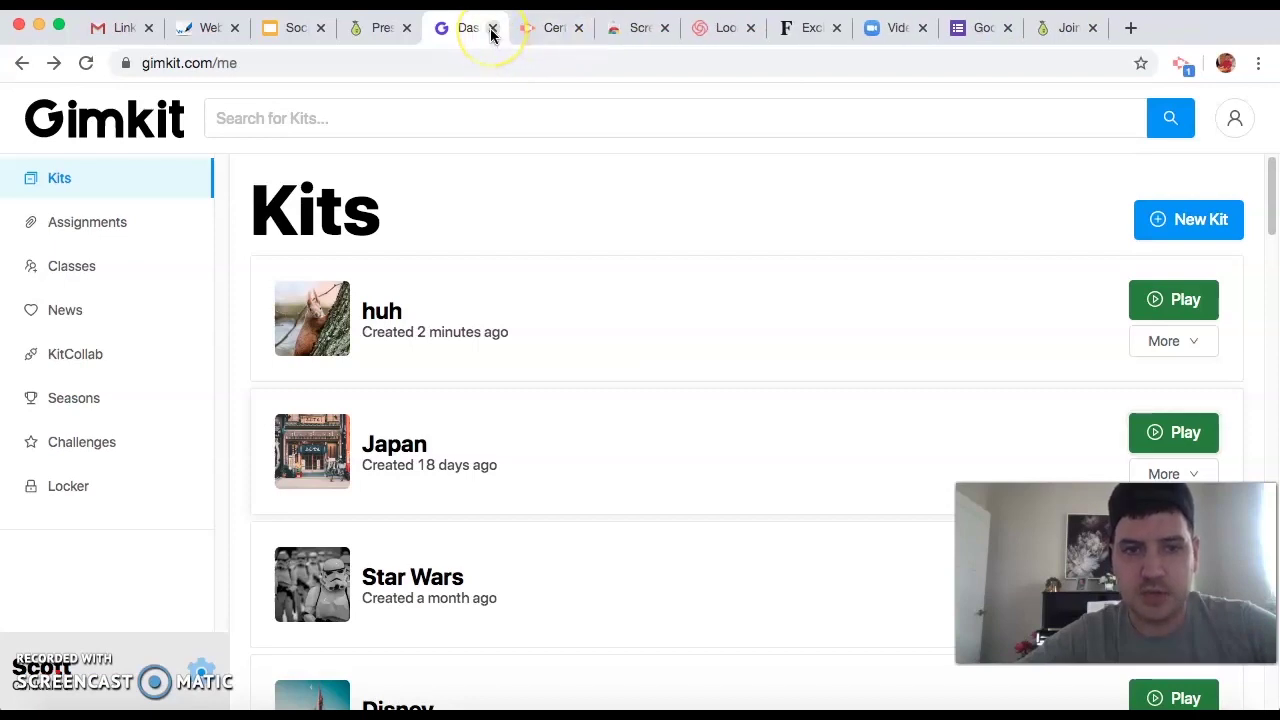
pyautogui.click(491, 30)
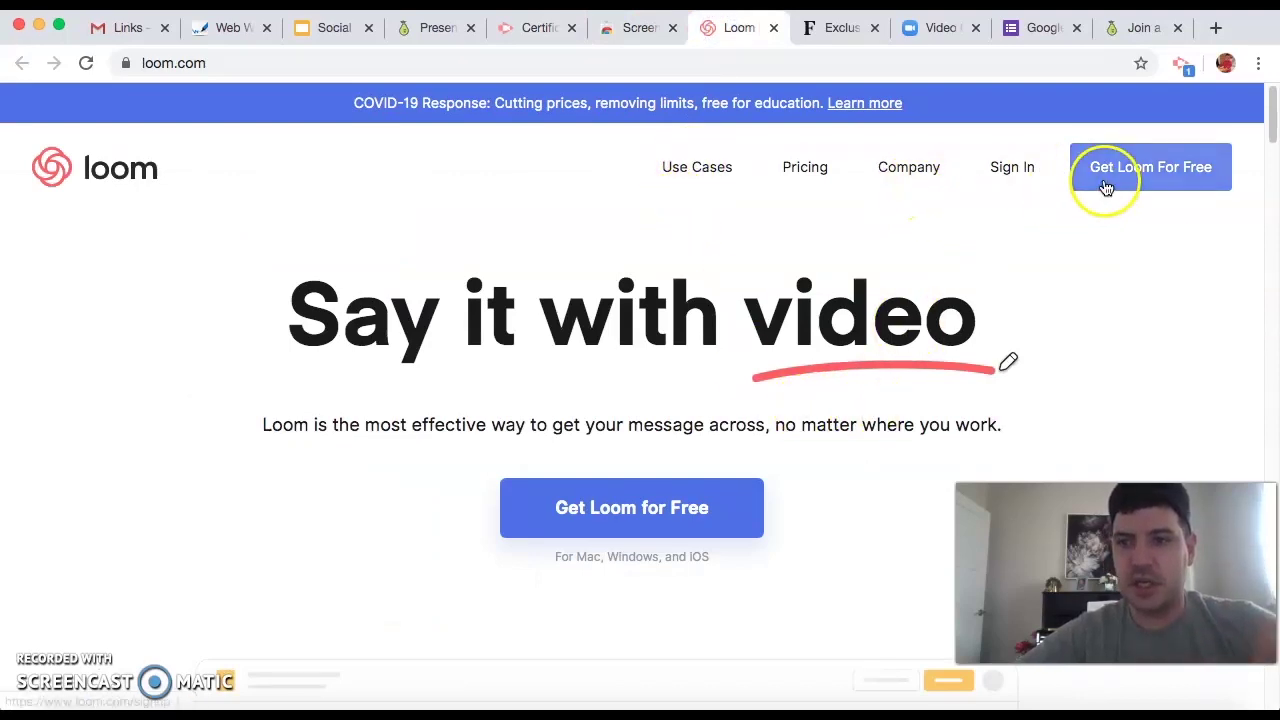
pyautogui.moveTo(334, 112); pyautogui.dragTo(933, 108)
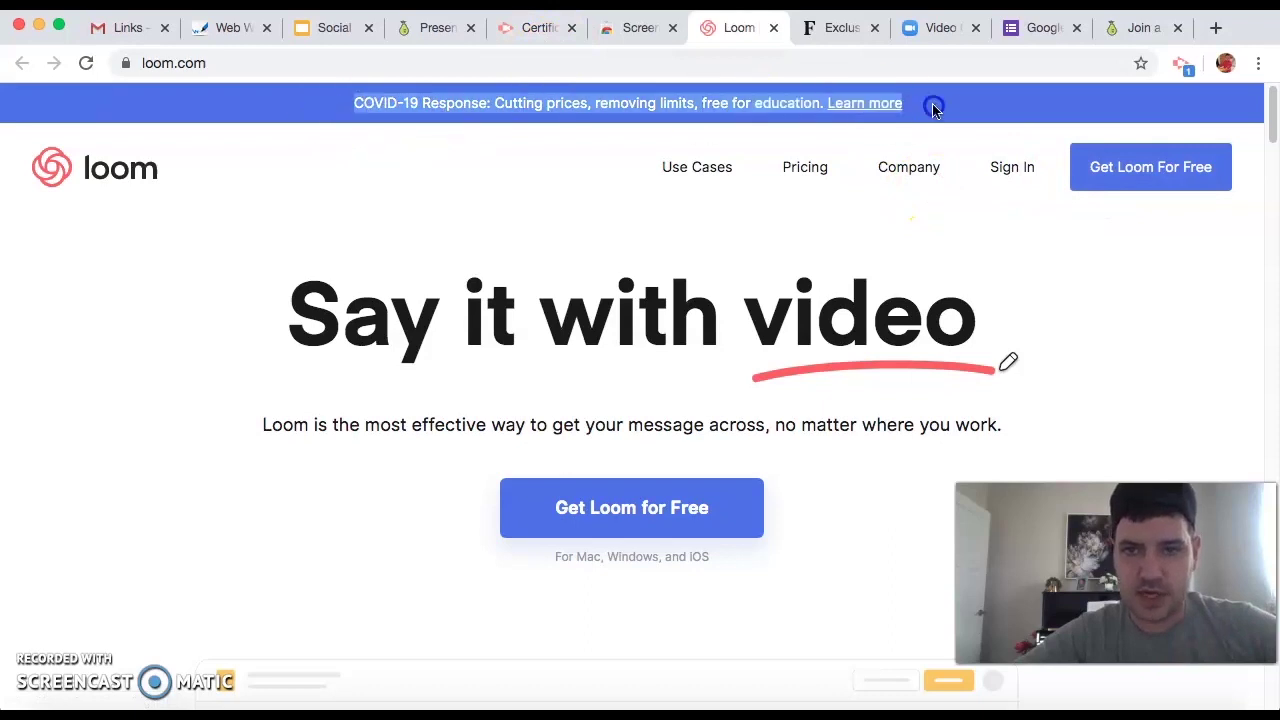
pyautogui.click(831, 243)
pyautogui.click(1048, 263)
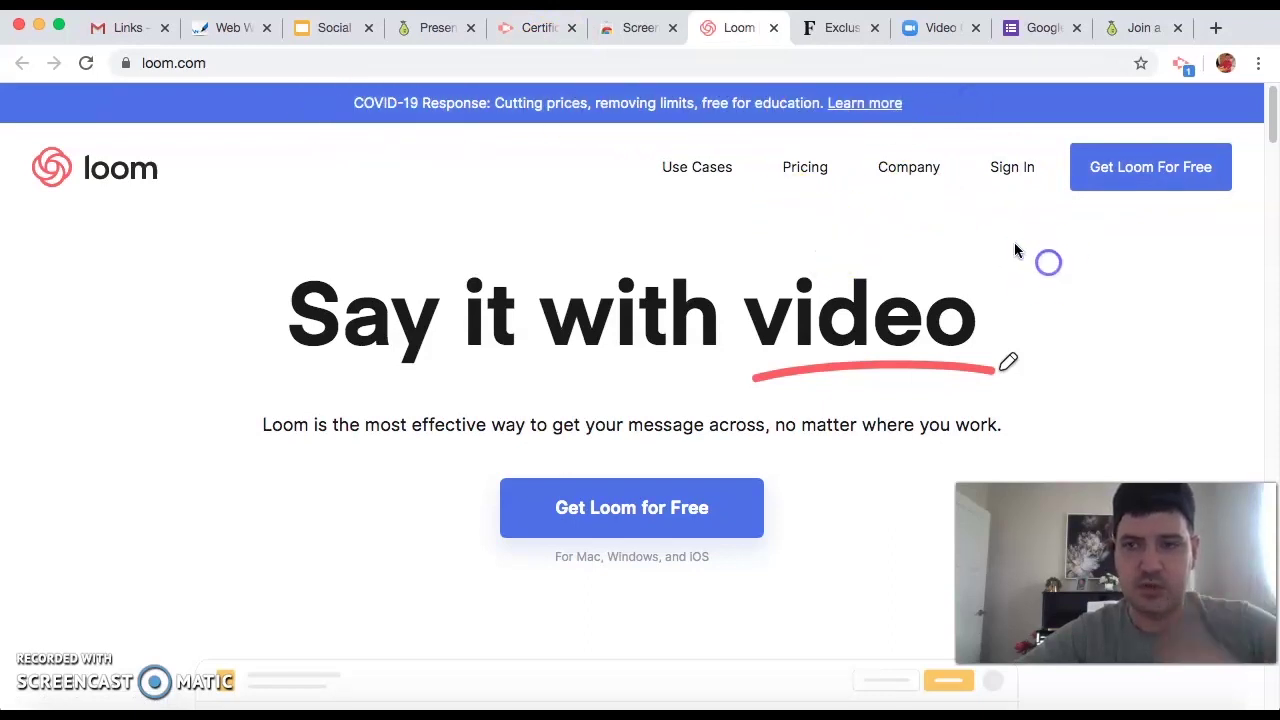
# Step: Sign up for Loom with the Google account and dismiss the request to show notifications
pyautogui.click(1124, 190)
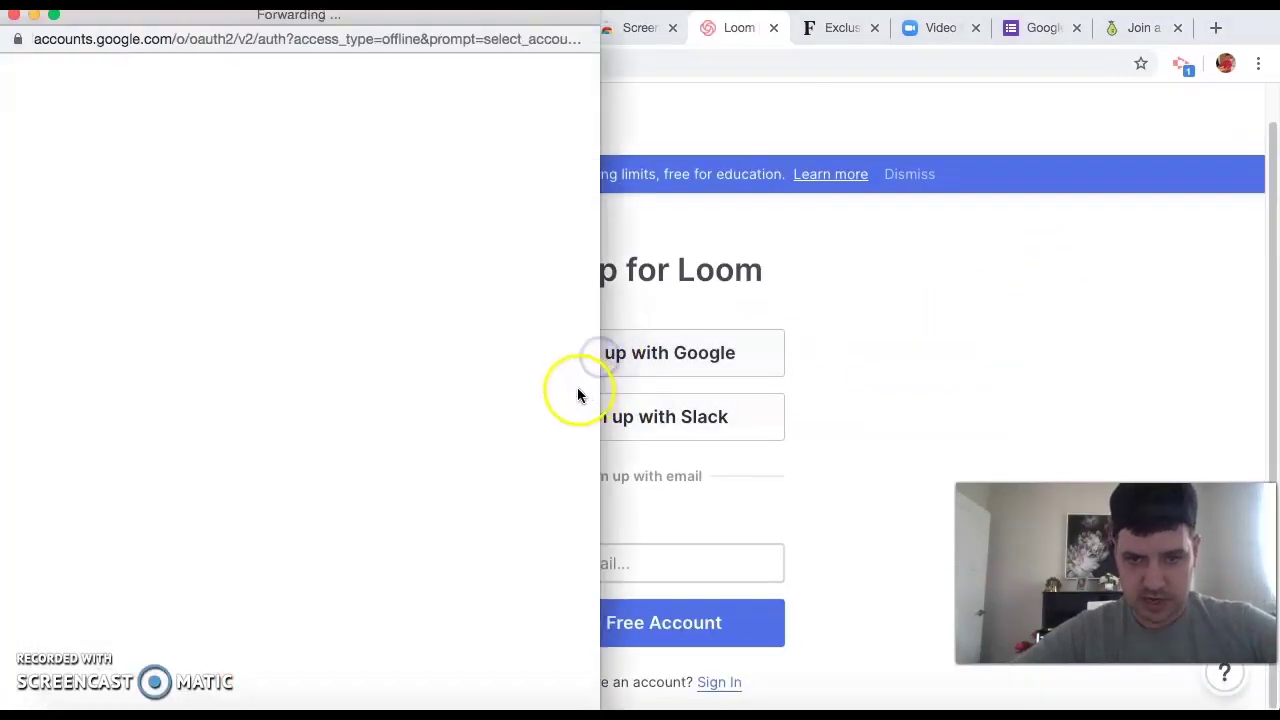
pyautogui.click(114, 298)
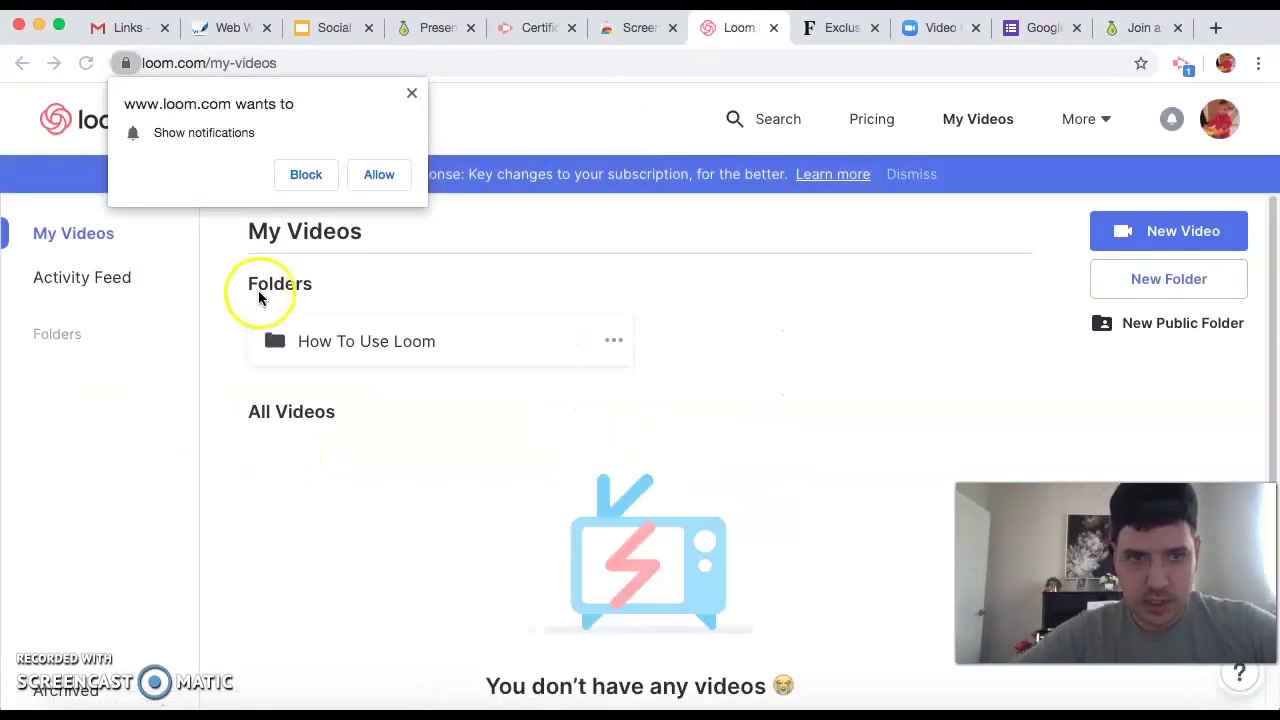
pyautogui.click(410, 93)
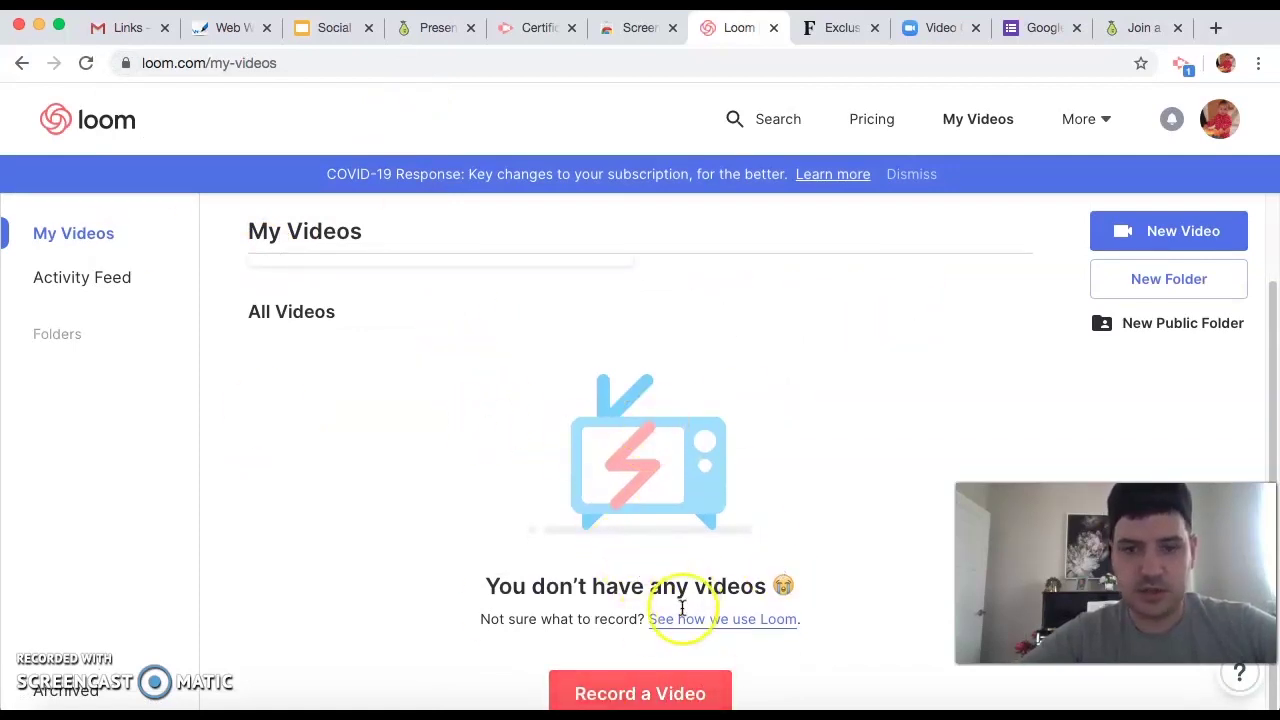
# Step: Open the recorder choices for a new video, compare the two options and download the Loom desktop app
pyautogui.click(677, 694)
pyautogui.scroll(-4, 500, 503)
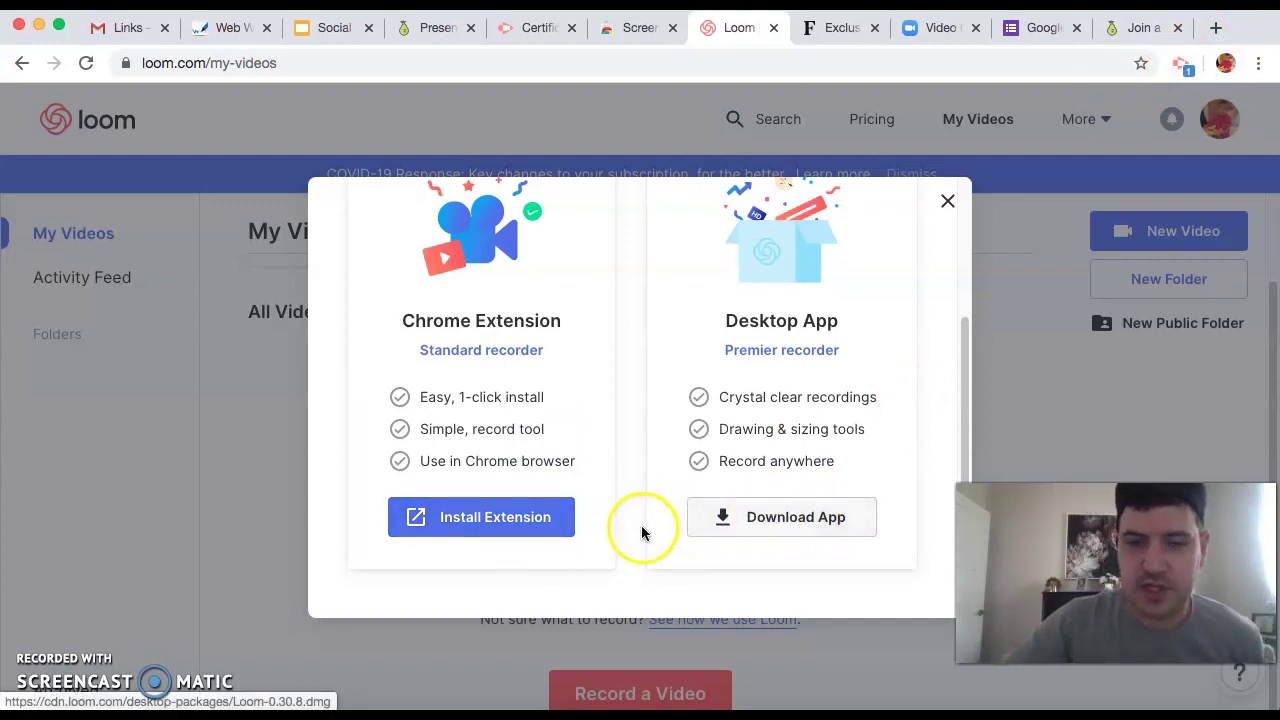
pyautogui.moveTo(743, 430); pyautogui.dragTo(876, 432)
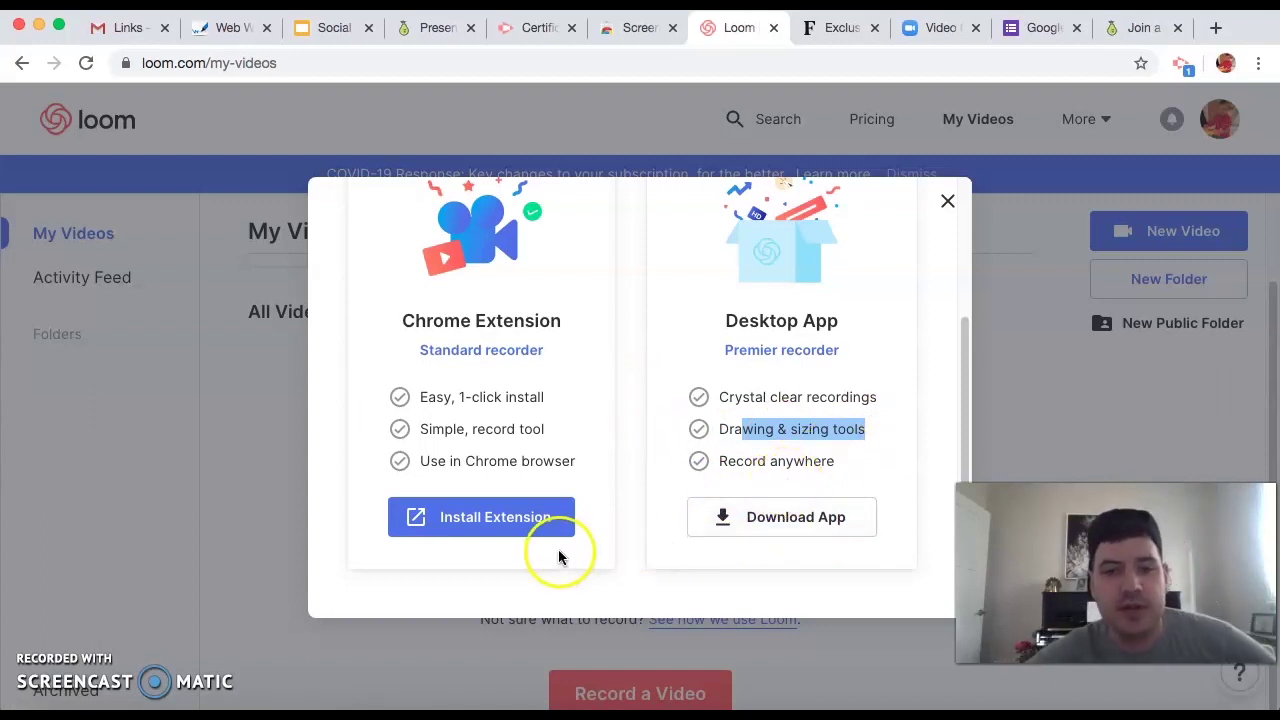
pyautogui.click(834, 524)
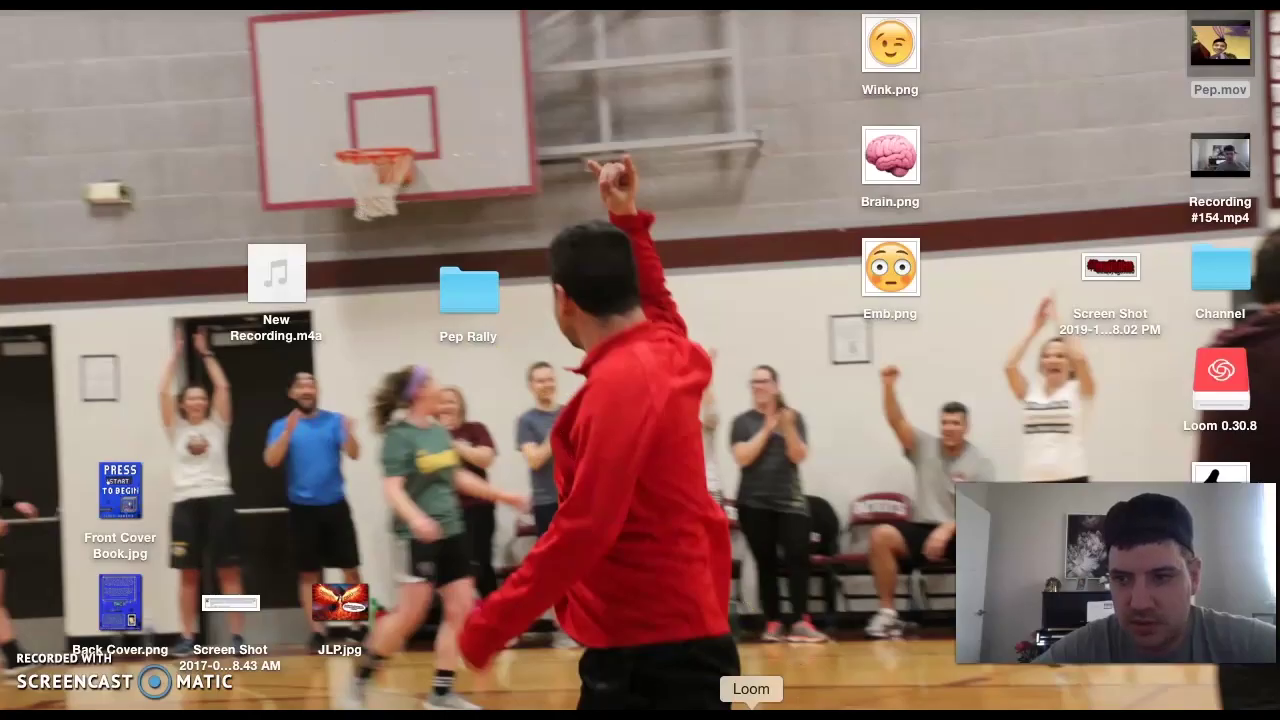
# Step: Open the Loom desktop app, acknowledge its dashboard tip and start a Screen Only recording of the full screen
pyautogui.click(751, 715)
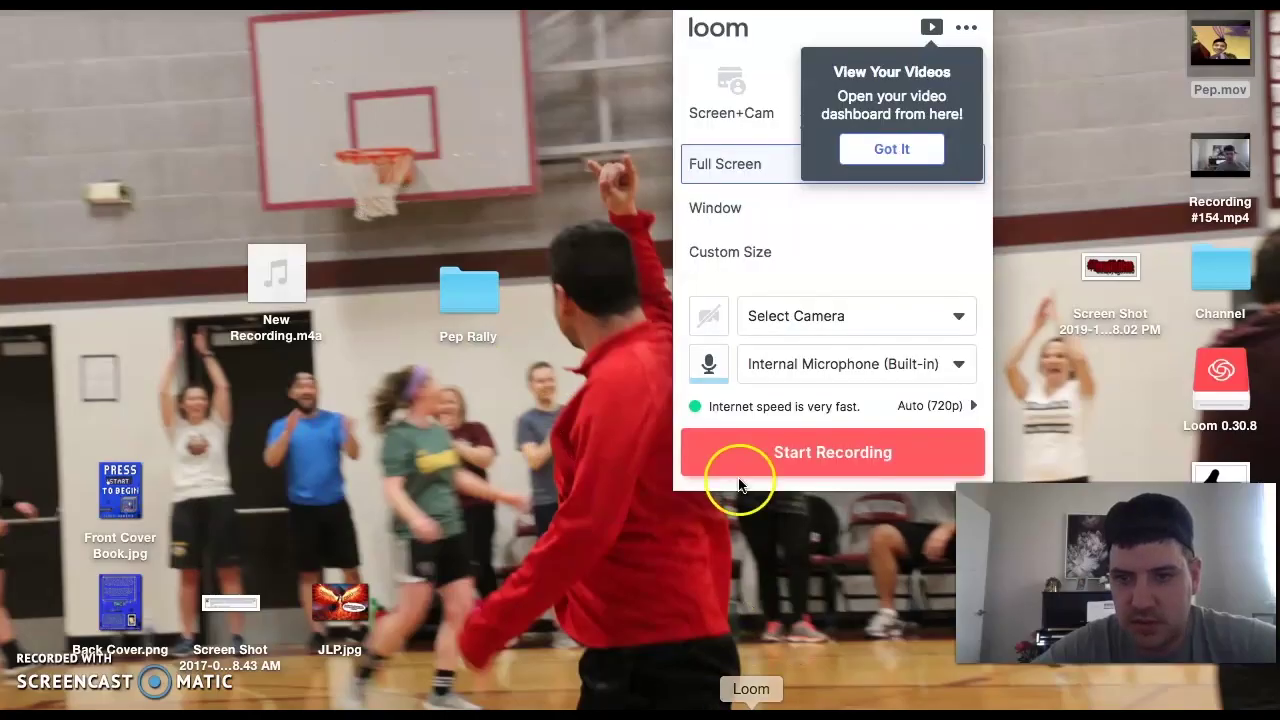
pyautogui.click(878, 153)
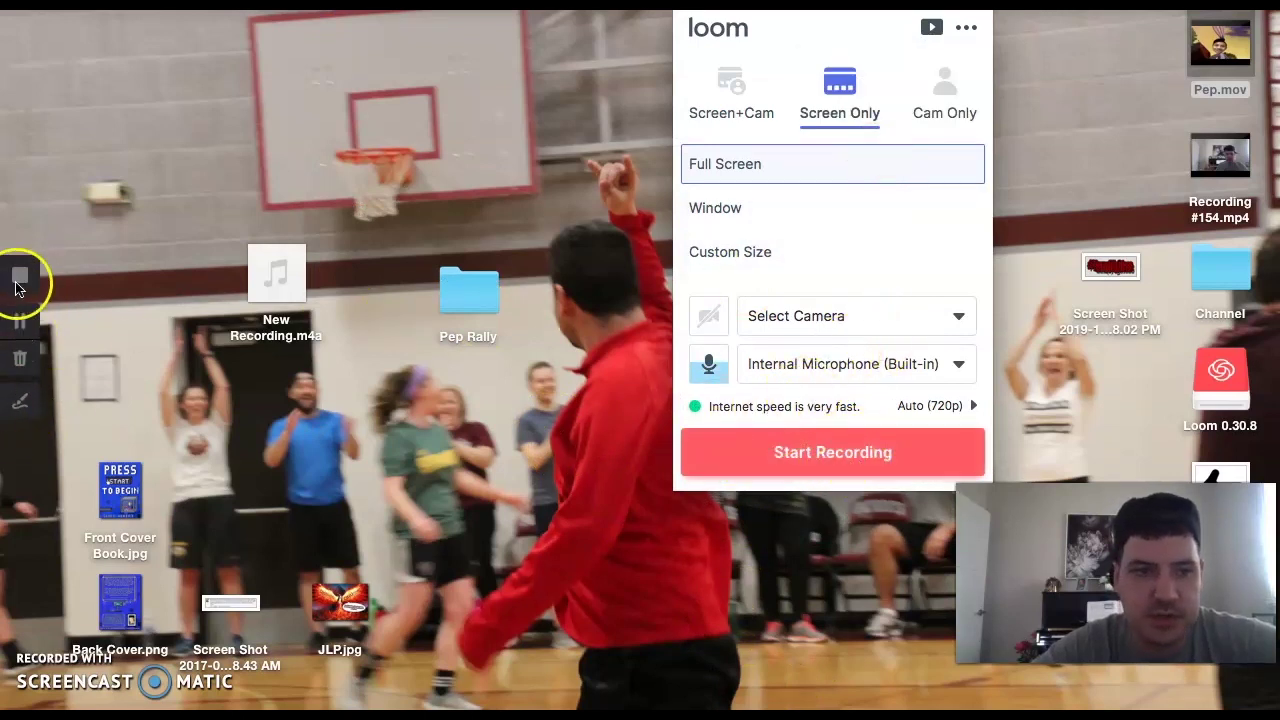
pyautogui.click(833, 467)
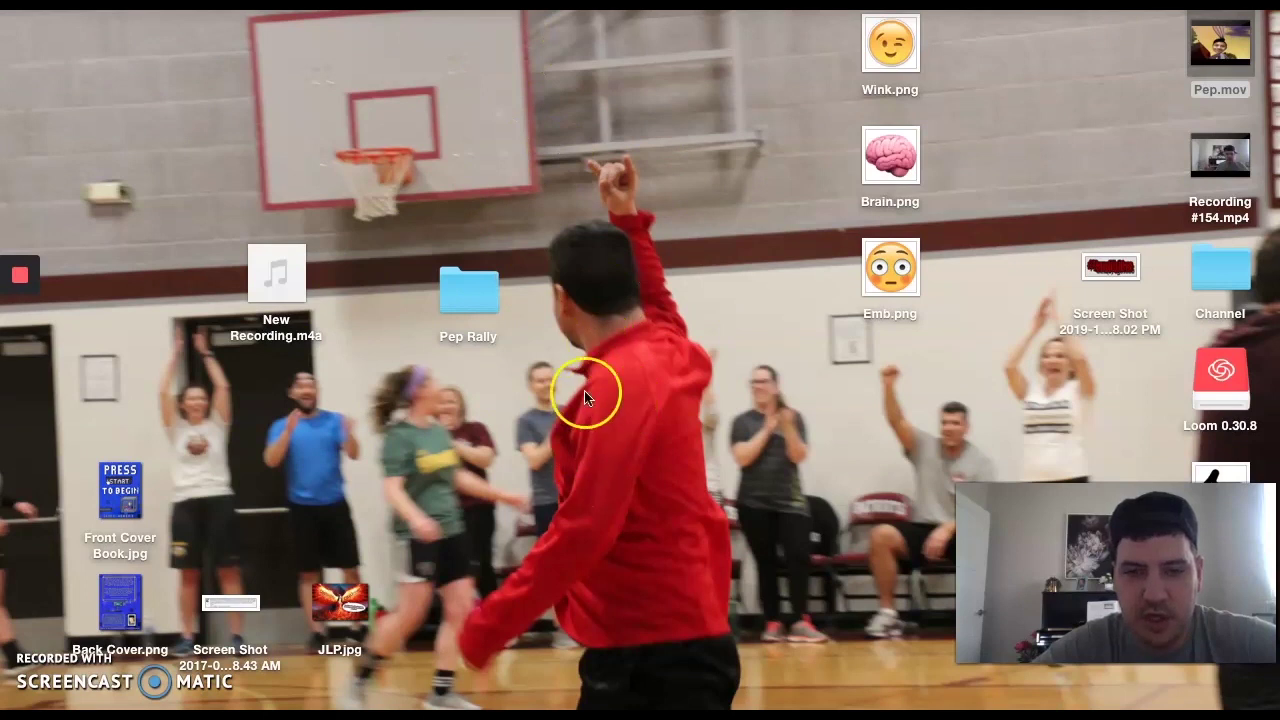
# Step: Activate the recording's drawing tool, choose green with a thinner brush and draw a looping line across the desktop picture
pyautogui.moveTo(5, 340)
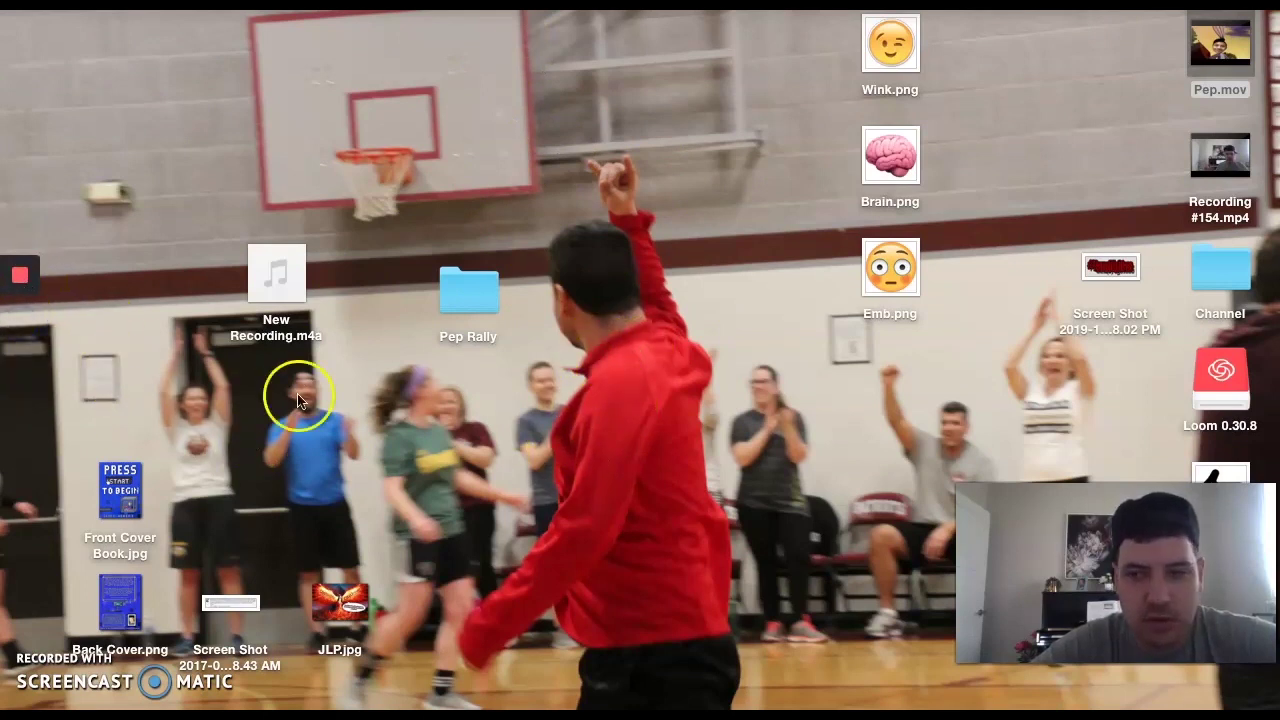
pyautogui.click(18, 324)
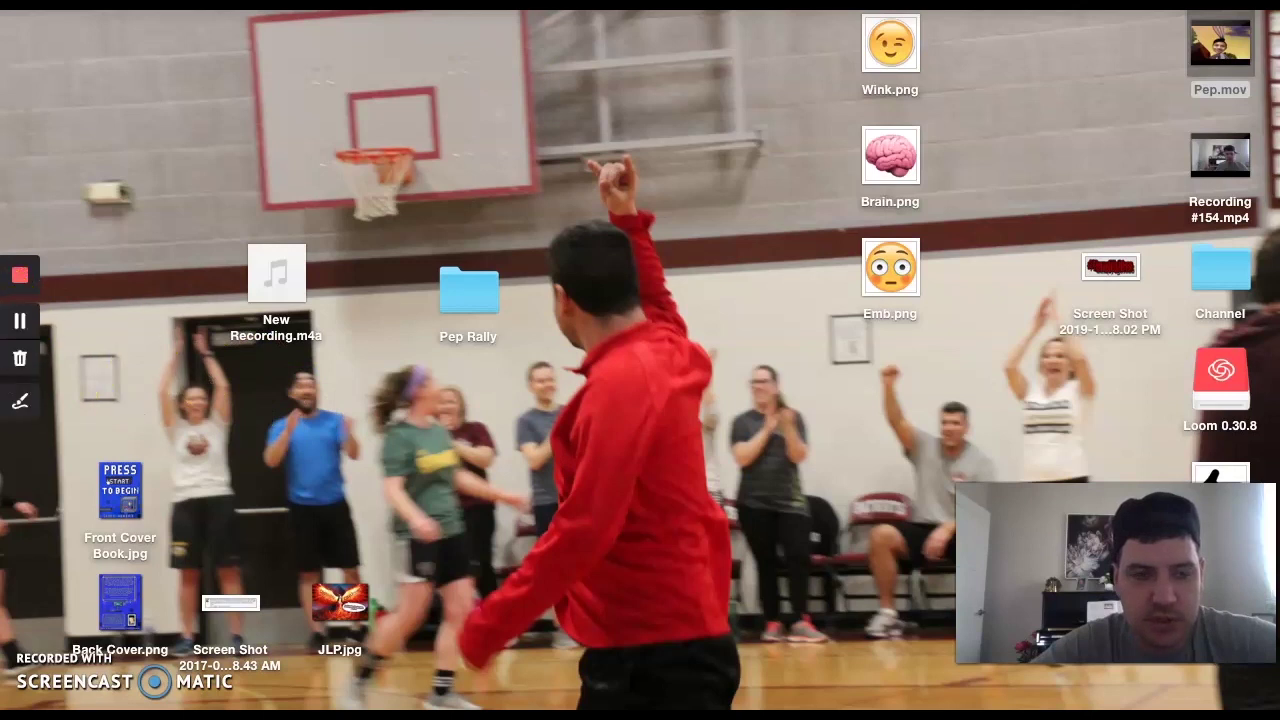
pyautogui.click(20, 407)
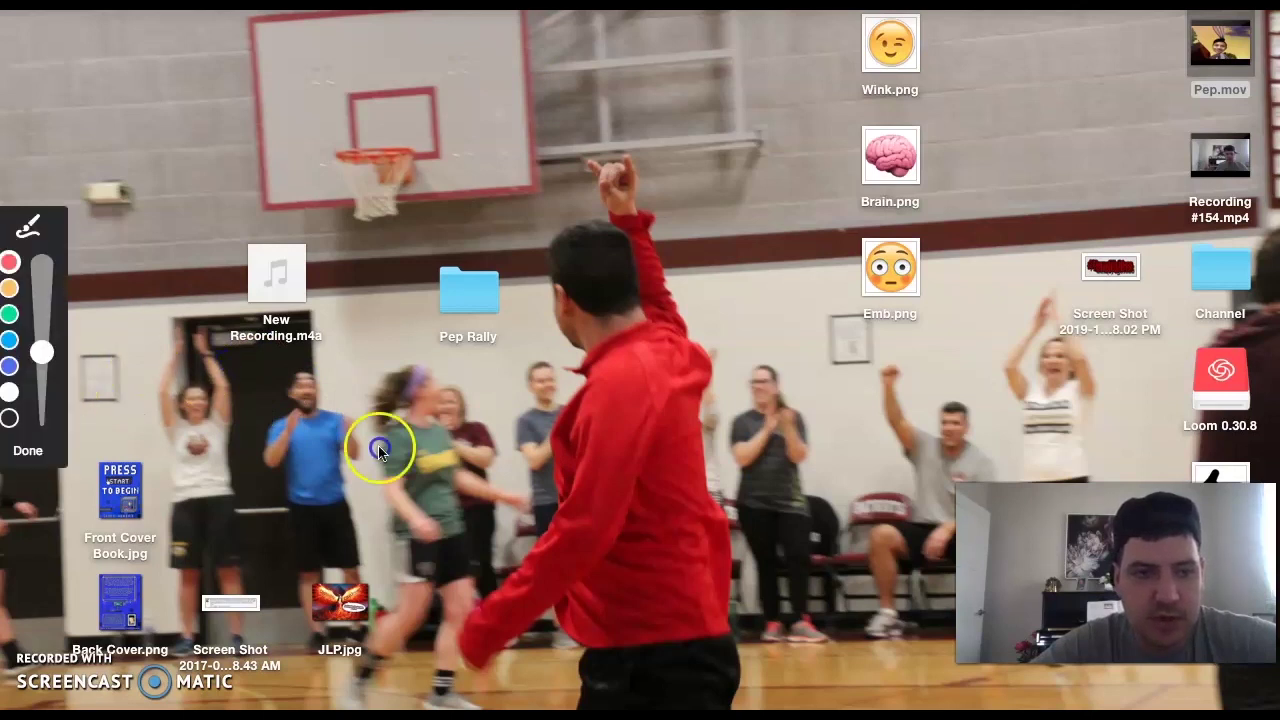
pyautogui.click(21, 314)
pyautogui.moveTo(55, 352); pyautogui.dragTo(55, 383)
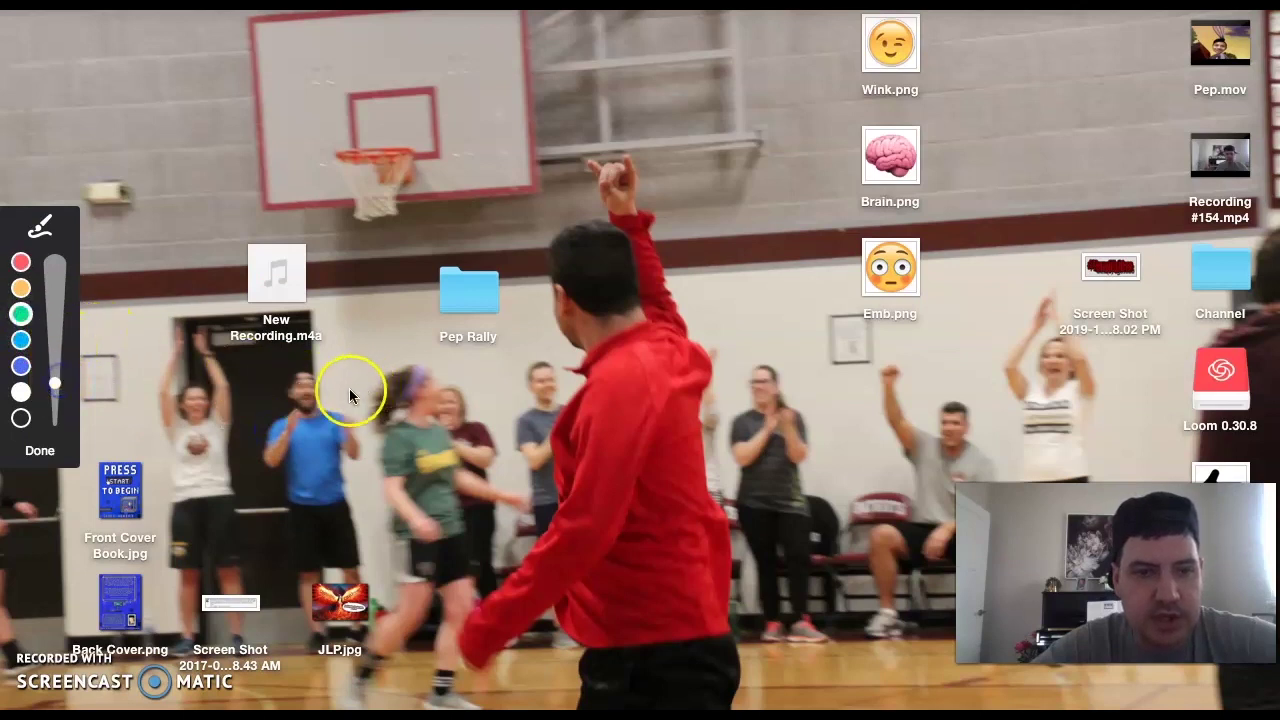
pyautogui.moveTo(349, 388)
pyautogui.mouseDown()
pyautogui.moveTo(428, 440)
pyautogui.moveTo(597, 220)
pyautogui.moveTo(597, 257)
pyautogui.moveTo(623, 214)
pyautogui.moveTo(589, 251)
pyautogui.moveTo(567, 242)
pyautogui.mouseUp()
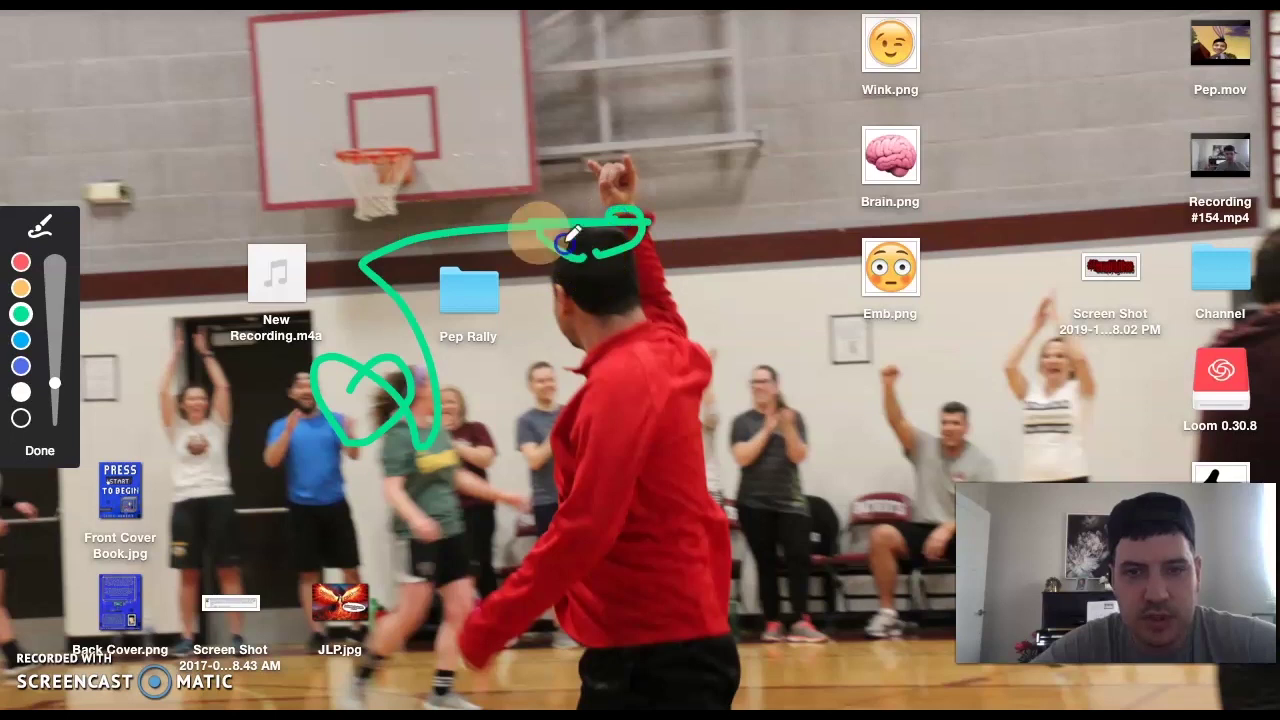
# Step: Switch the drawing color to indigo blue, add short horizontal strokes below the clapping woman and finish drawing
pyautogui.click(30, 370)
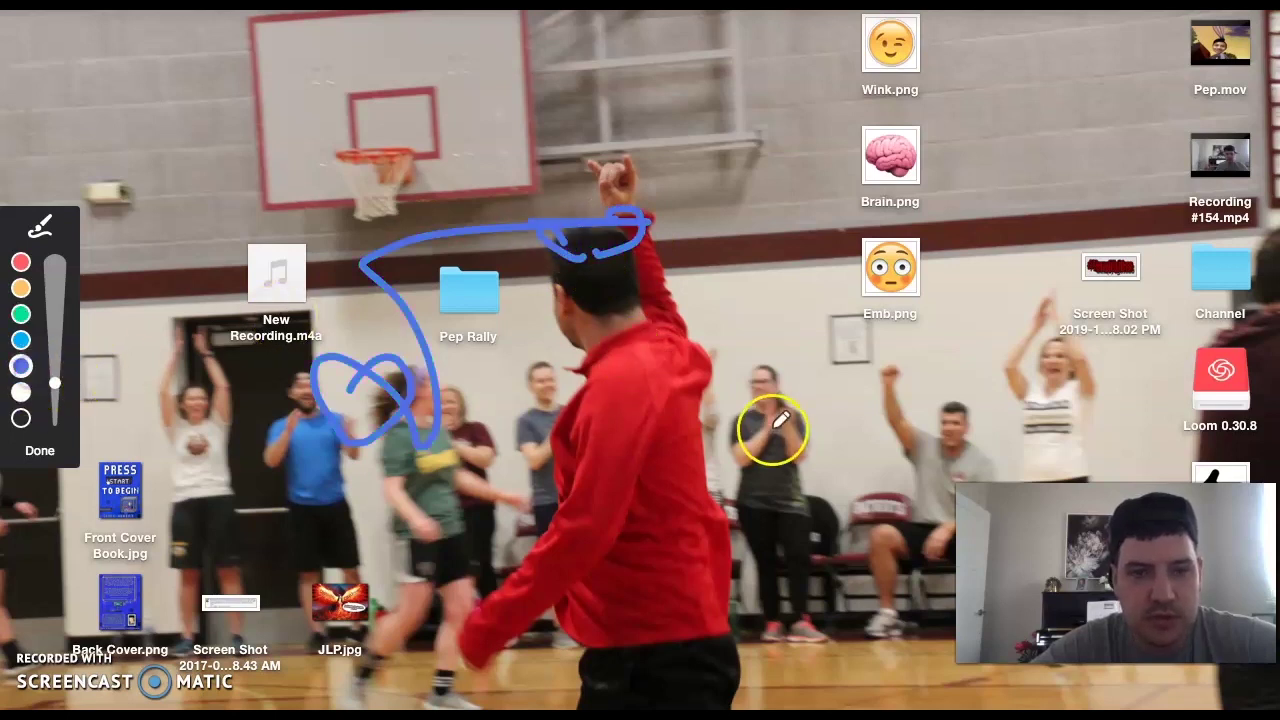
pyautogui.moveTo(766, 541); pyautogui.dragTo(800, 538)
pyautogui.moveTo(770, 555)
pyautogui.mouseDown()
pyautogui.moveTo(847, 554)
pyautogui.moveTo(897, 584)
pyautogui.mouseUp()
pyautogui.click(192, 430)
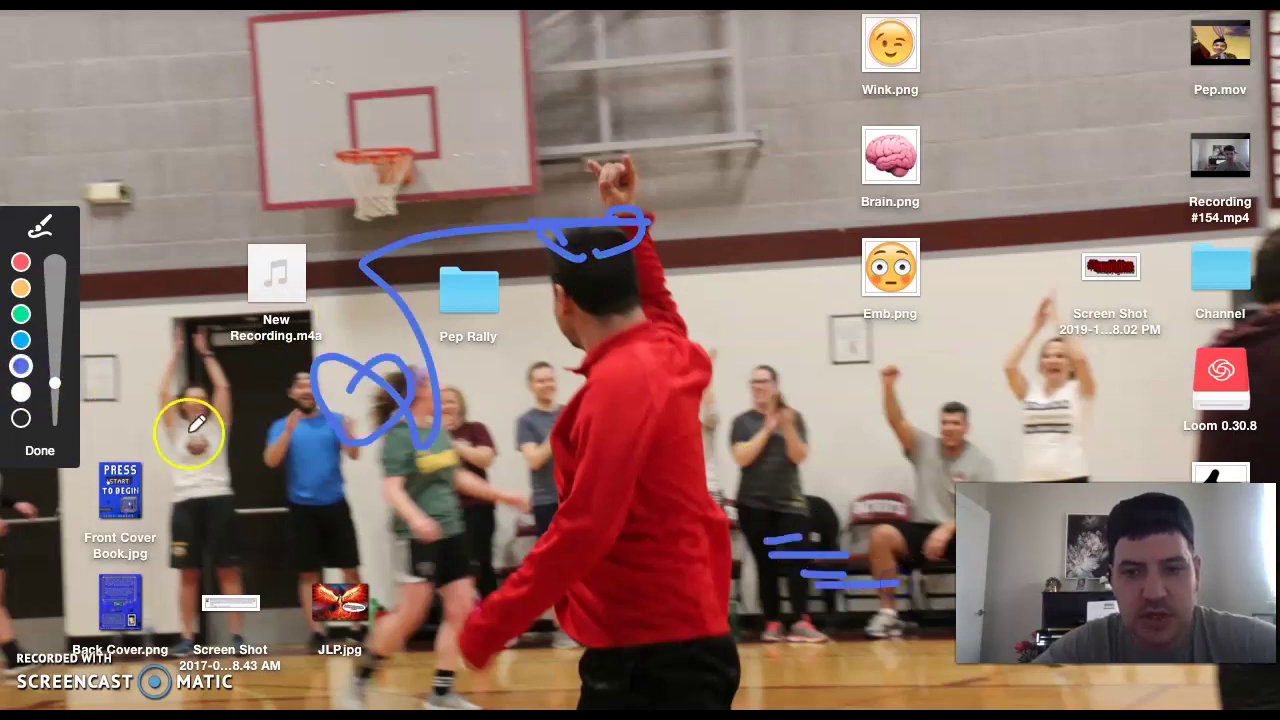
pyautogui.click(26, 450)
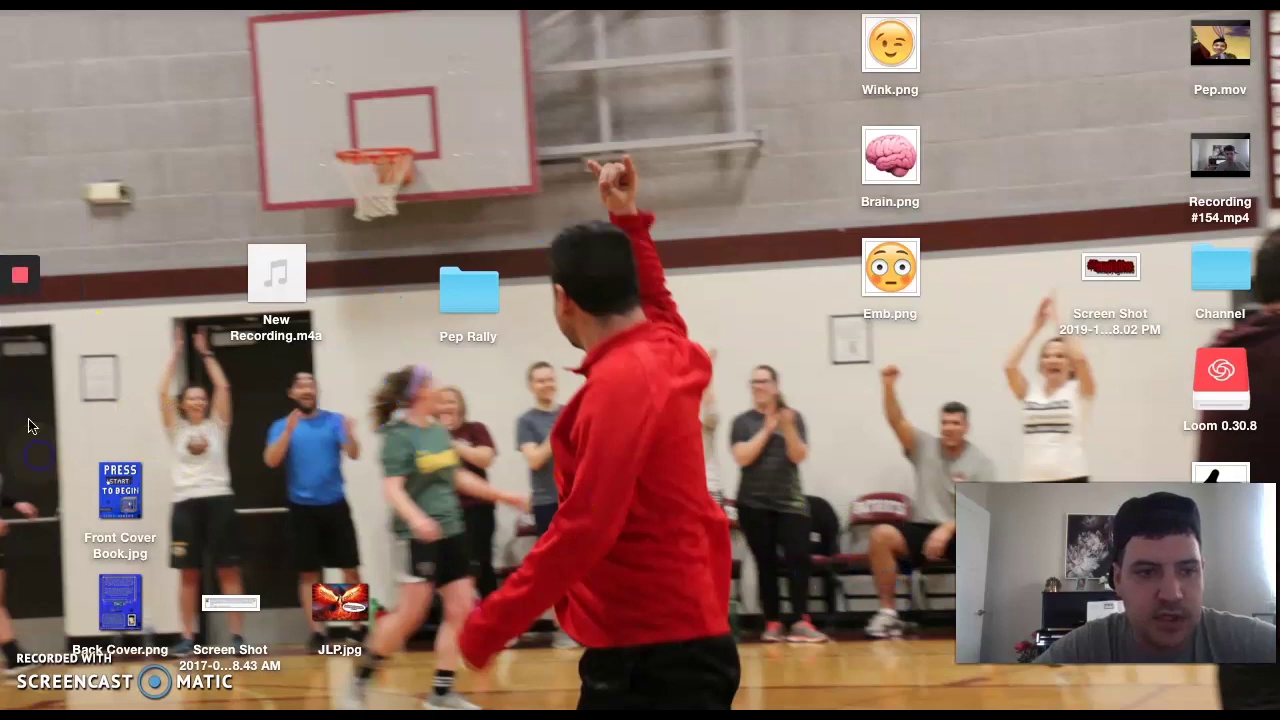
# Step: Show the option to discard the Loom recording, resume it instead and stop the recording to save it
pyautogui.click(20, 362)
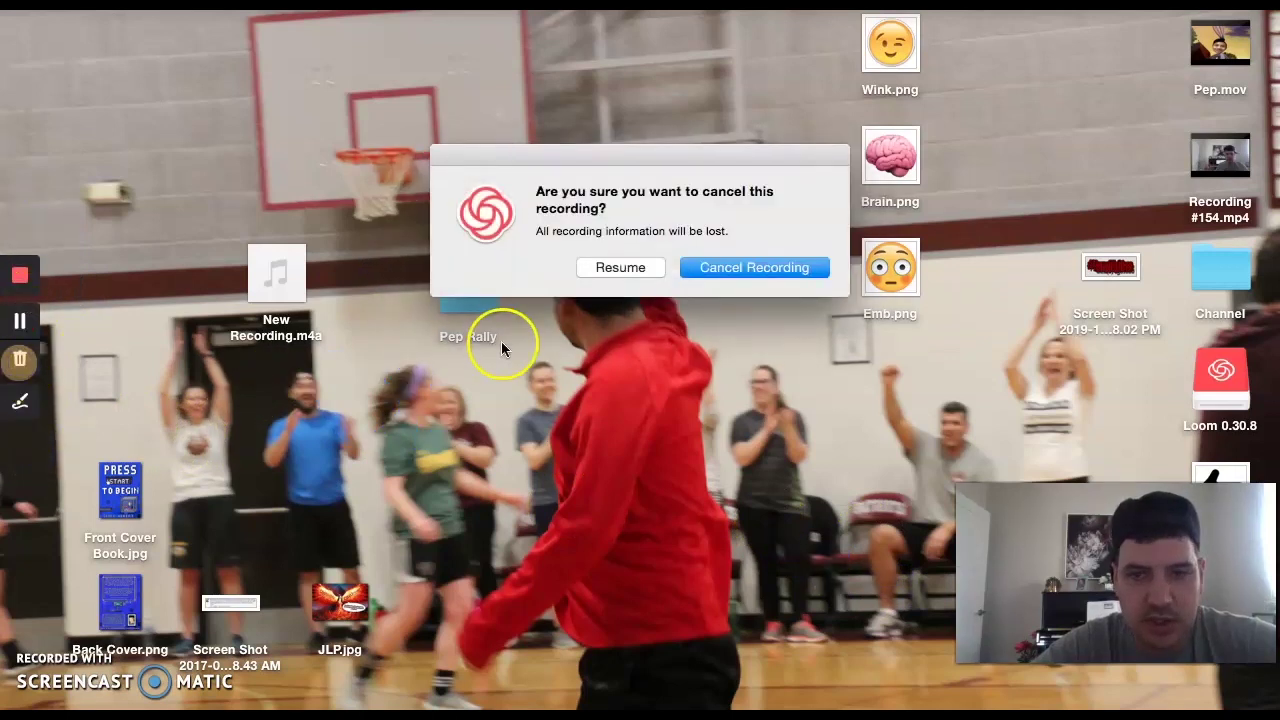
pyautogui.click(606, 270)
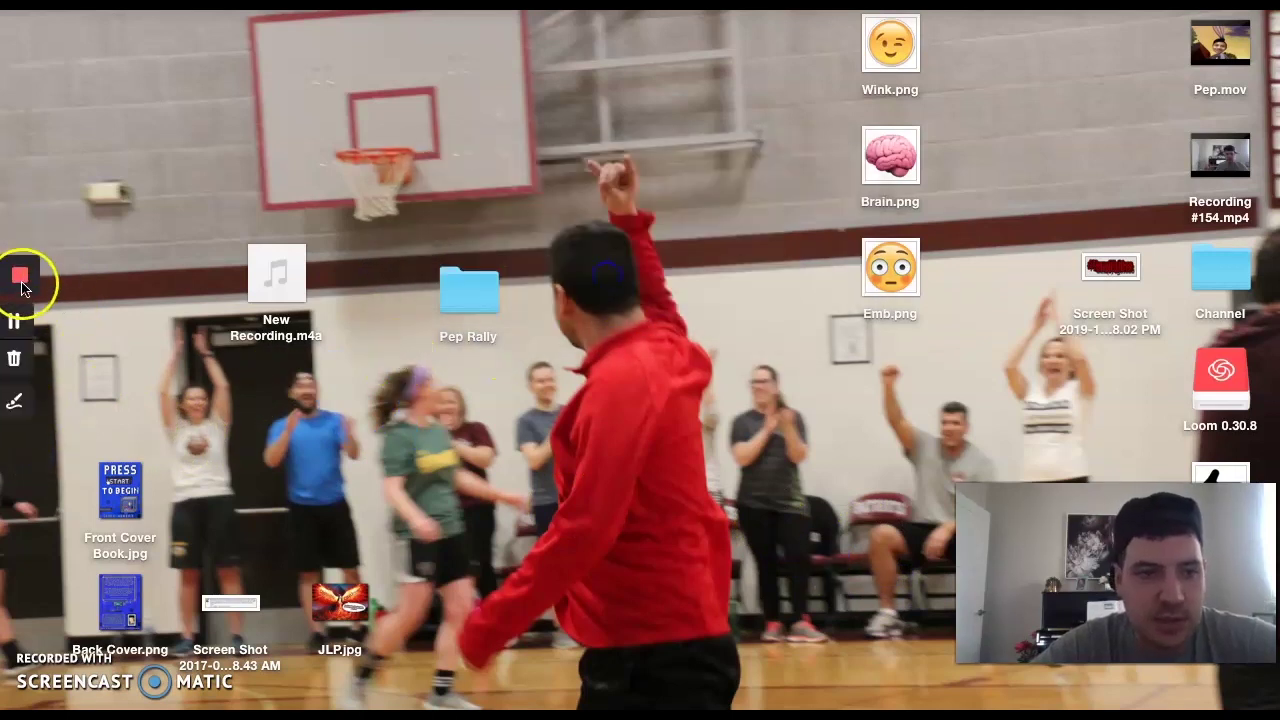
pyautogui.click(21, 278)
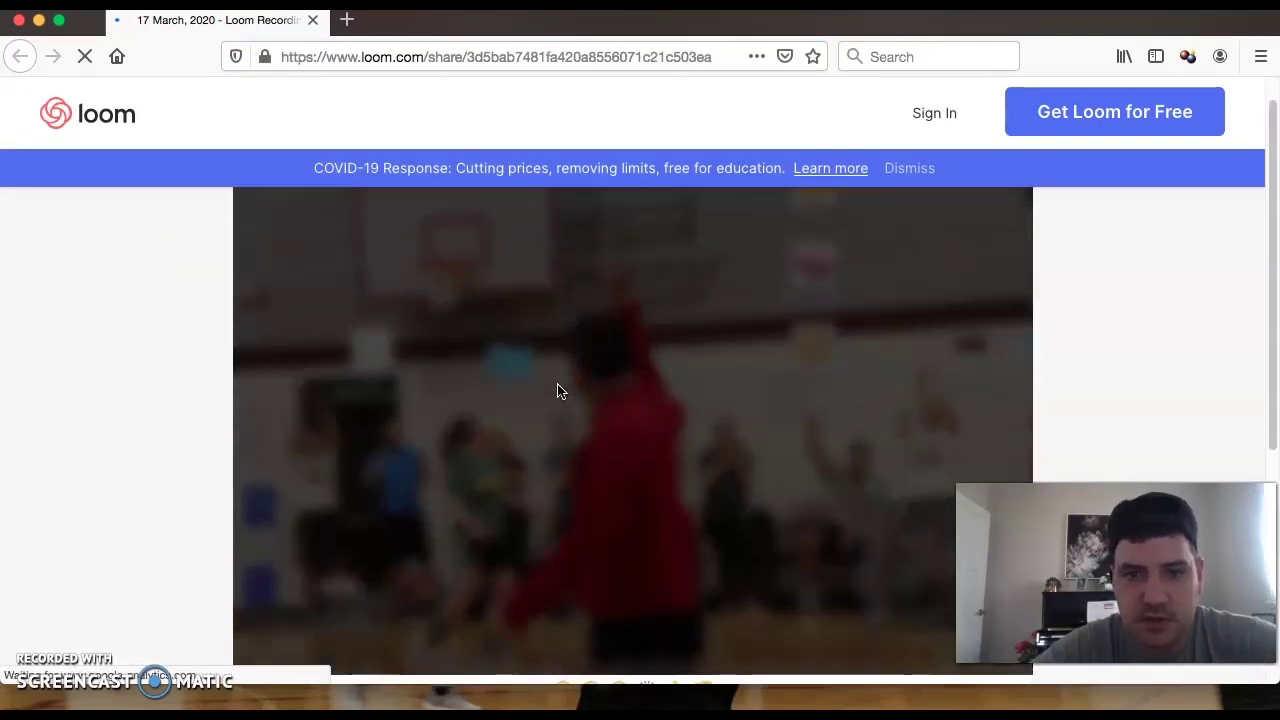
# Step: Look over the recording's share page and comment area, close that window and return to the Loom recorder choices in Chrome
pyautogui.scroll(-3, 700, 550)
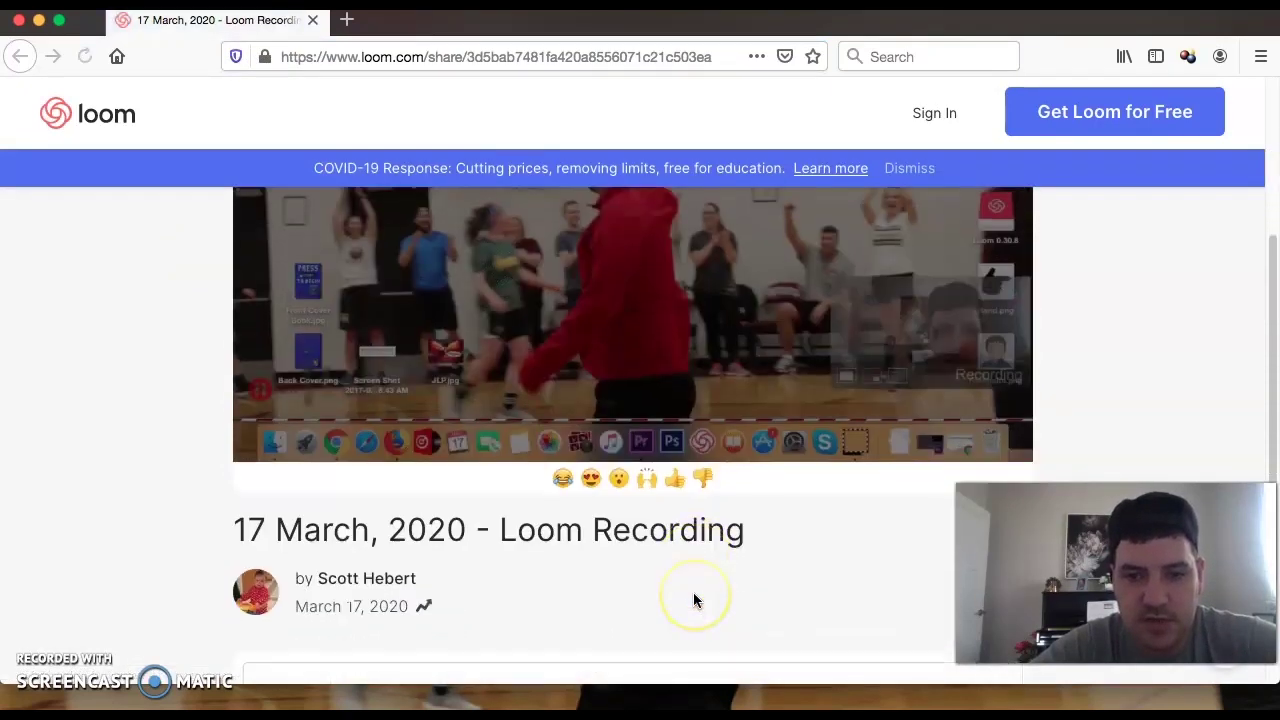
pyautogui.scroll(-3, 693, 600)
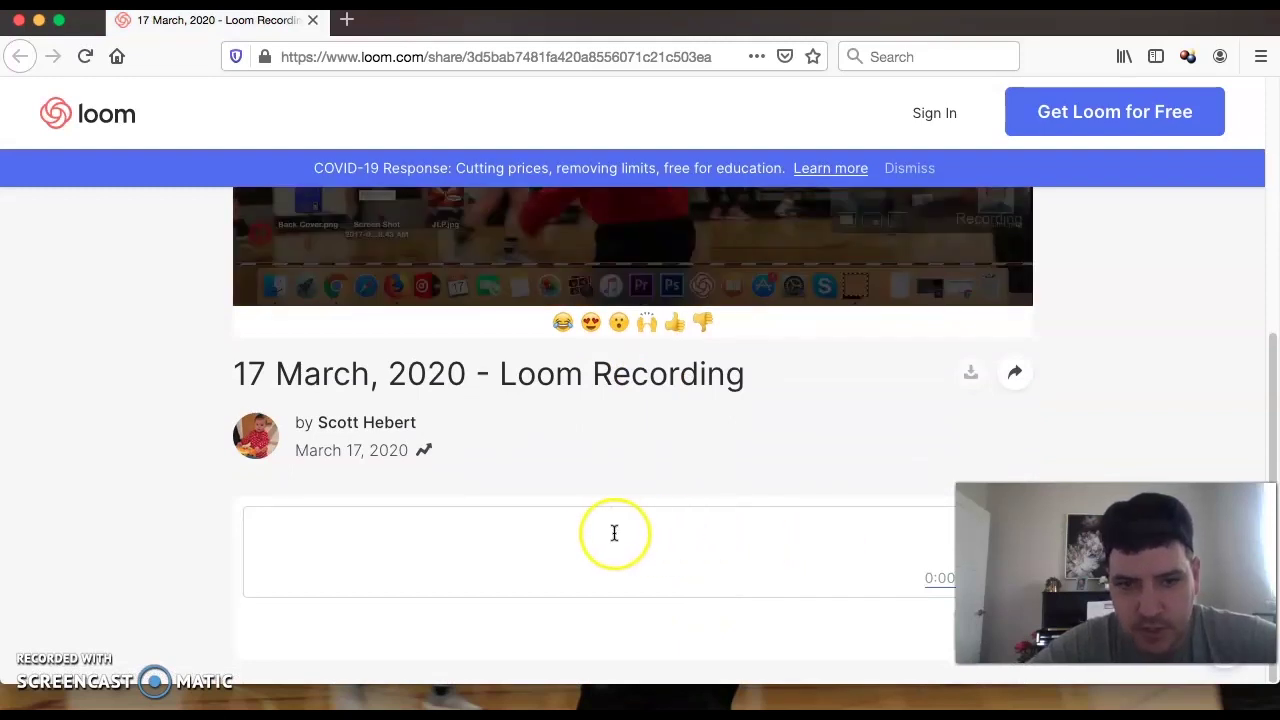
pyautogui.scroll(3, 612, 537)
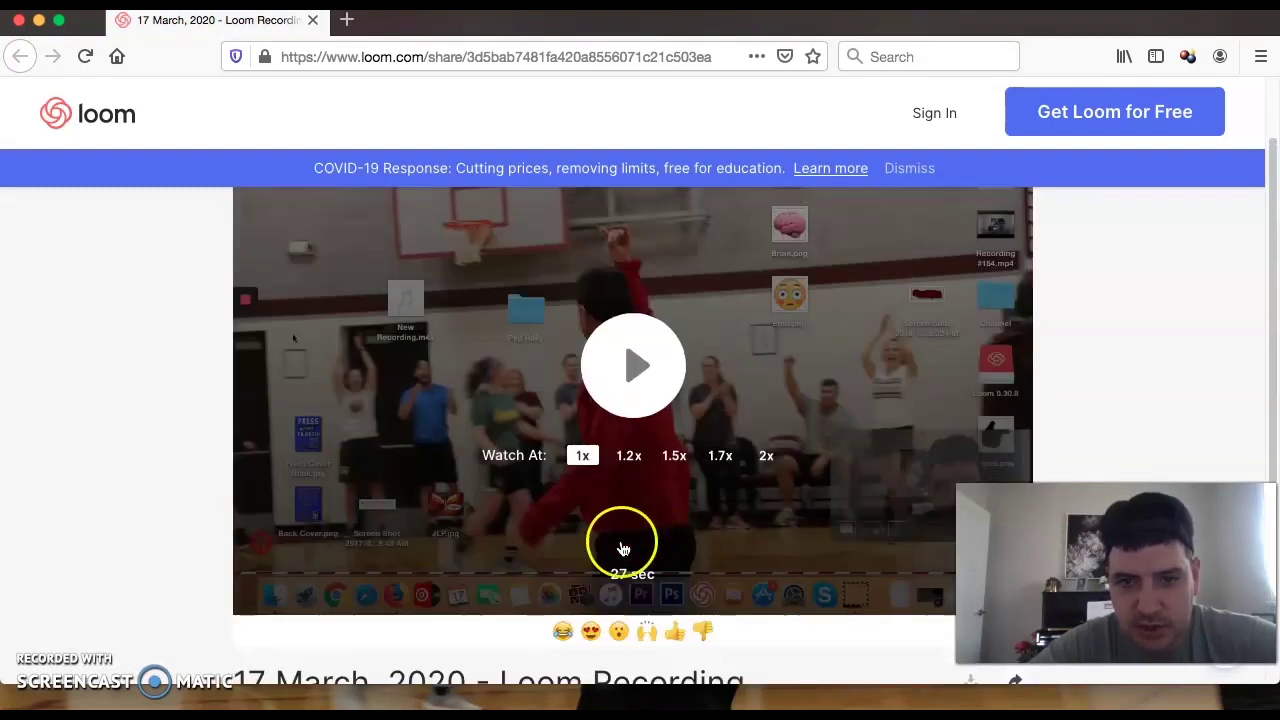
pyautogui.scroll(-3, 560, 555)
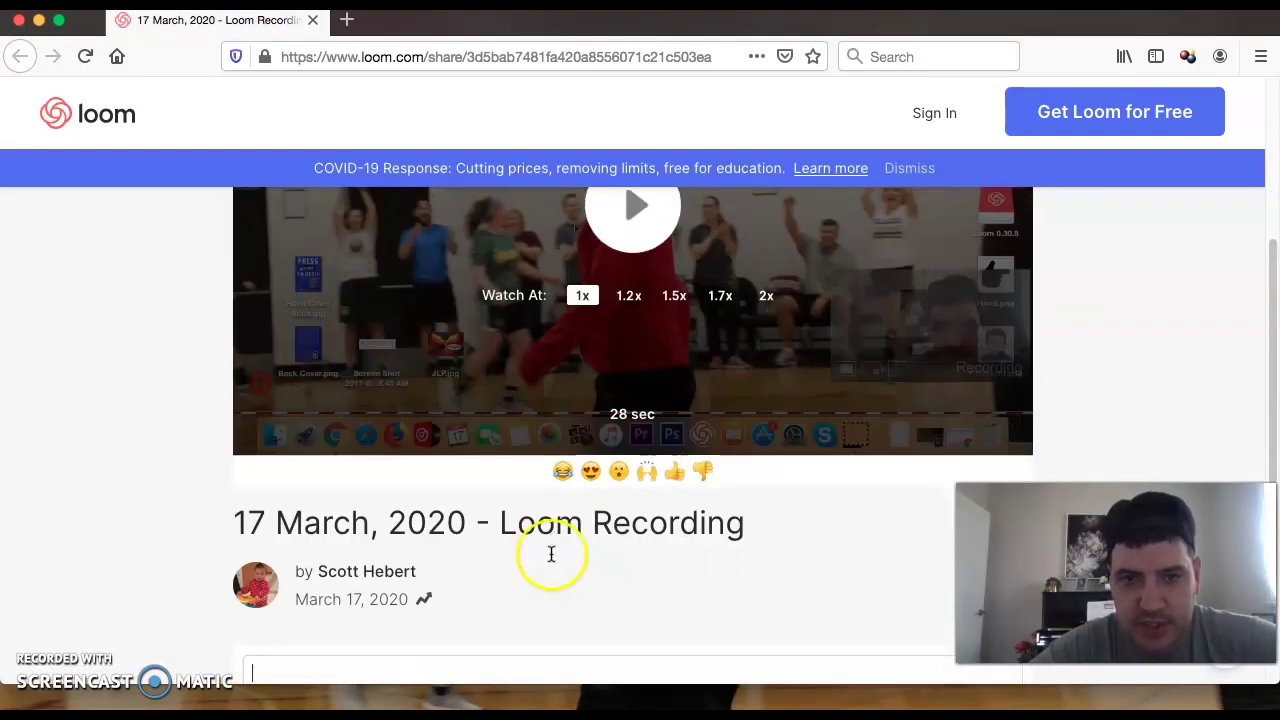
pyautogui.scroll(3, 545, 528)
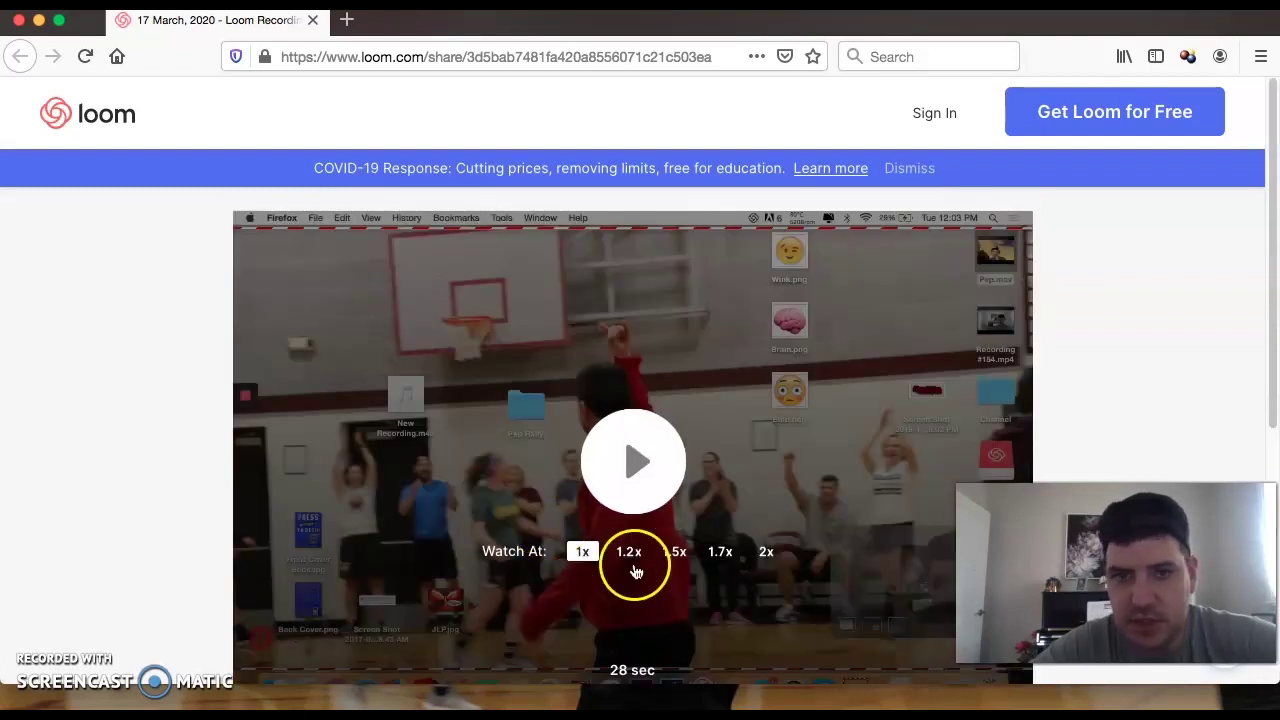
pyautogui.click(19, 20)
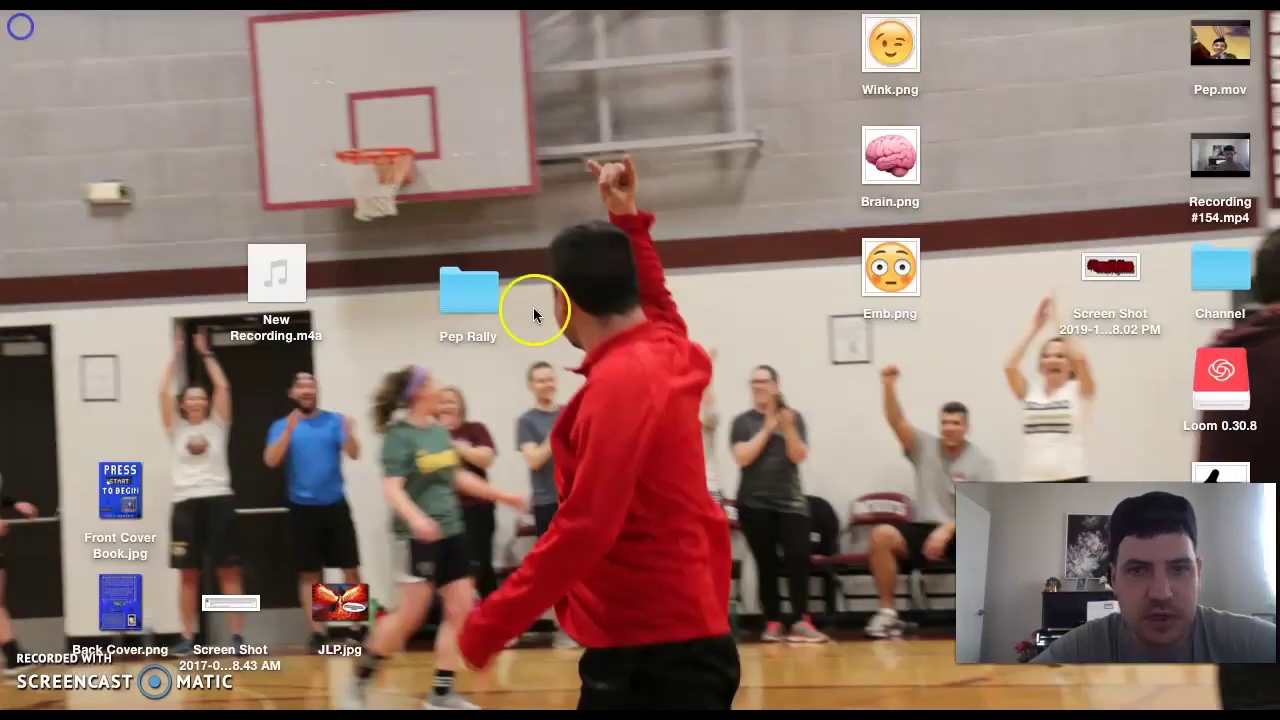
pyautogui.click(657, 693)
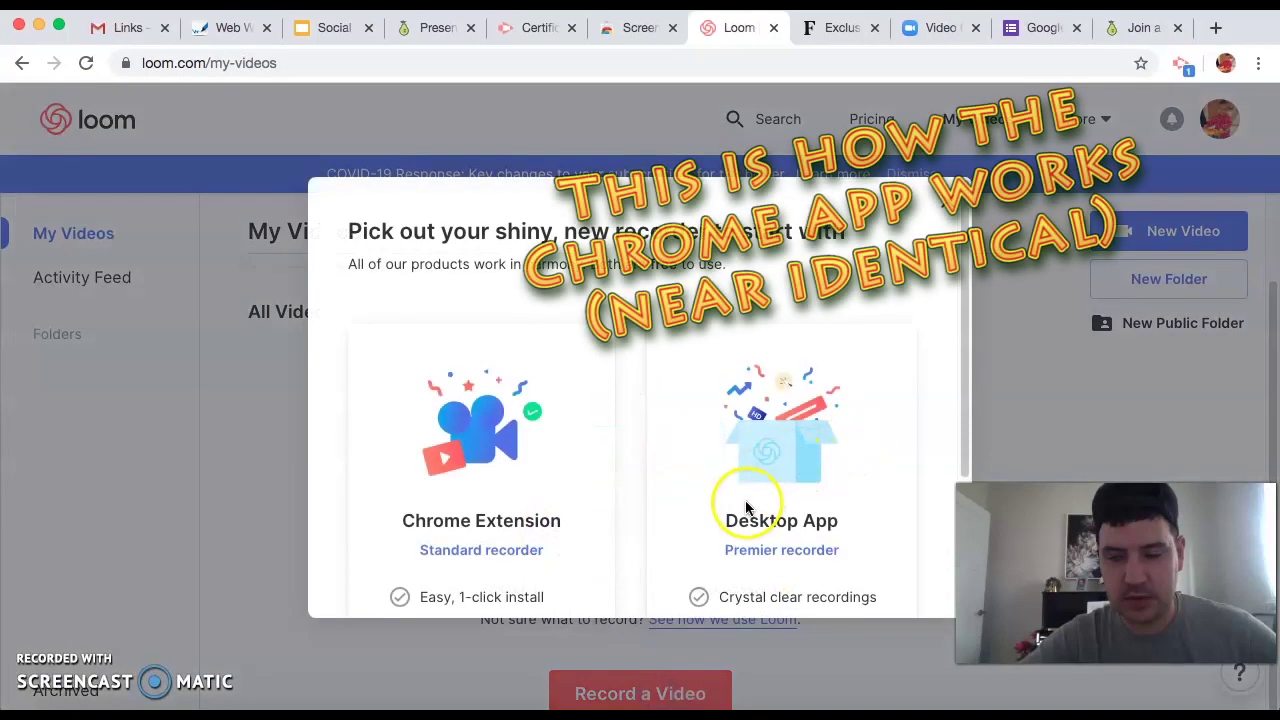
# Step: Install the Loom for Chrome extension from the Chrome Web Store and dismiss the confirmation notice
pyautogui.scroll(-2, 749, 508)
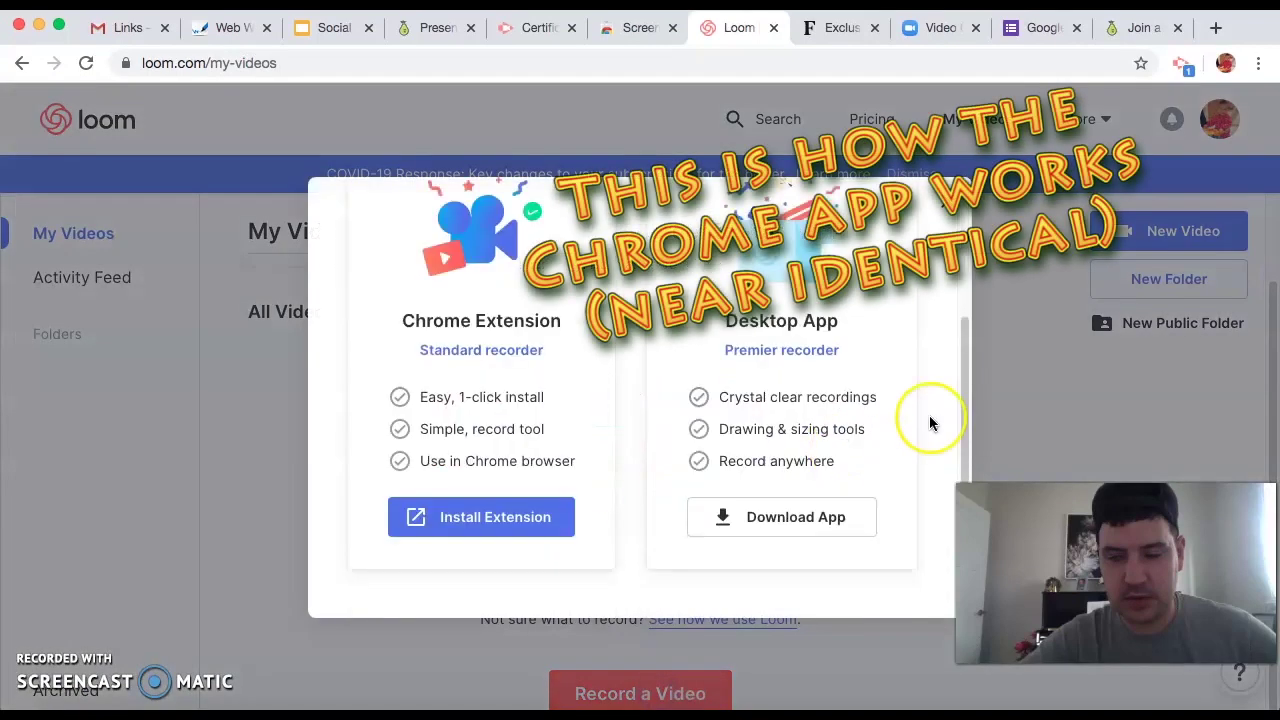
pyautogui.click(515, 540)
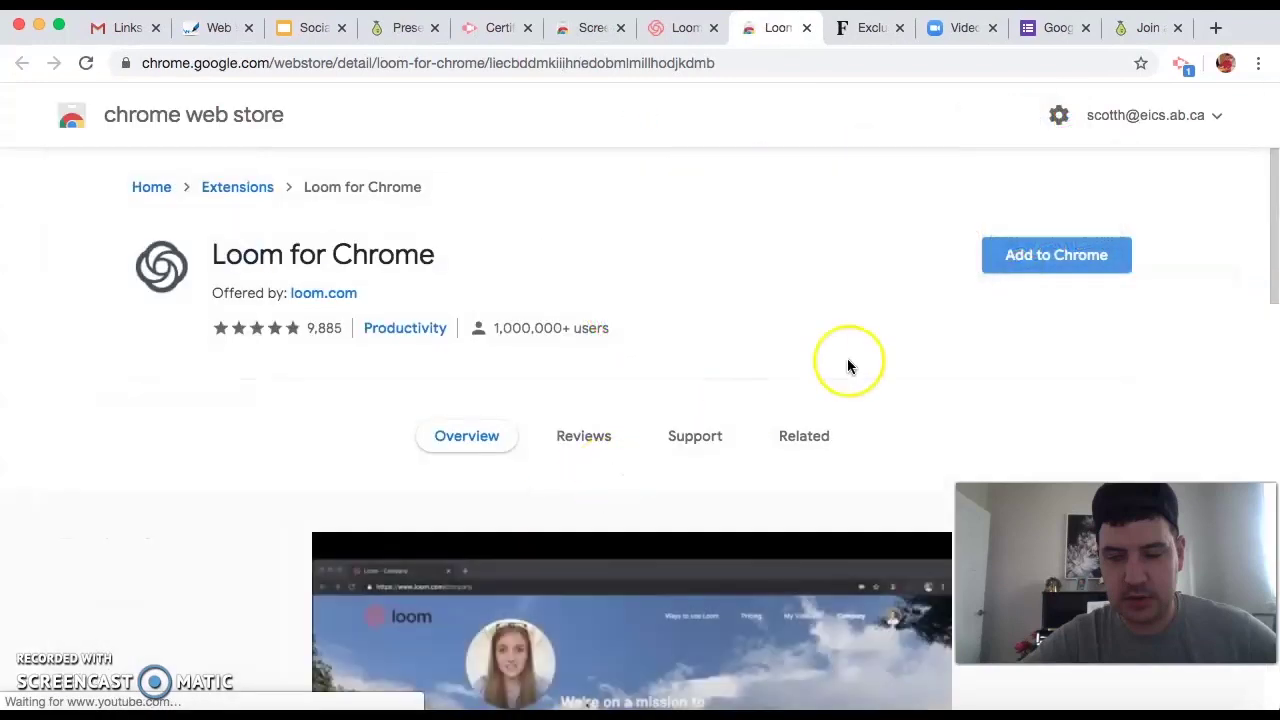
pyautogui.click(1037, 256)
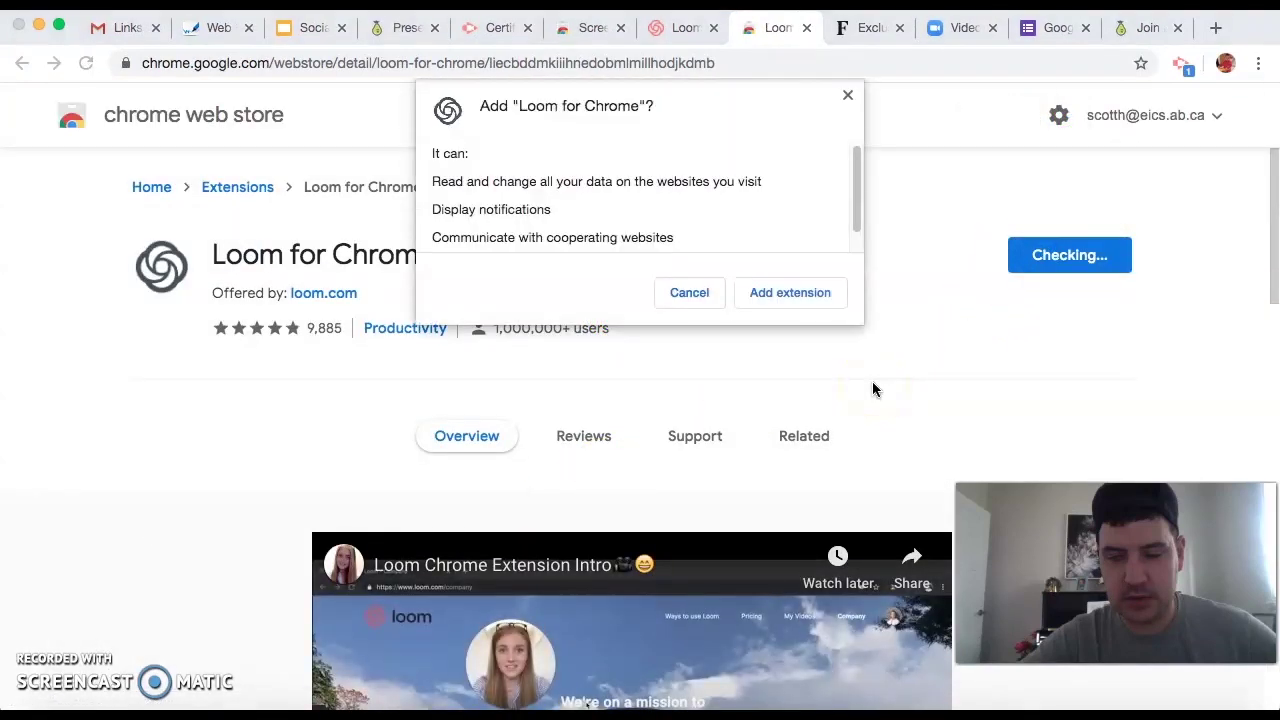
pyautogui.click(768, 295)
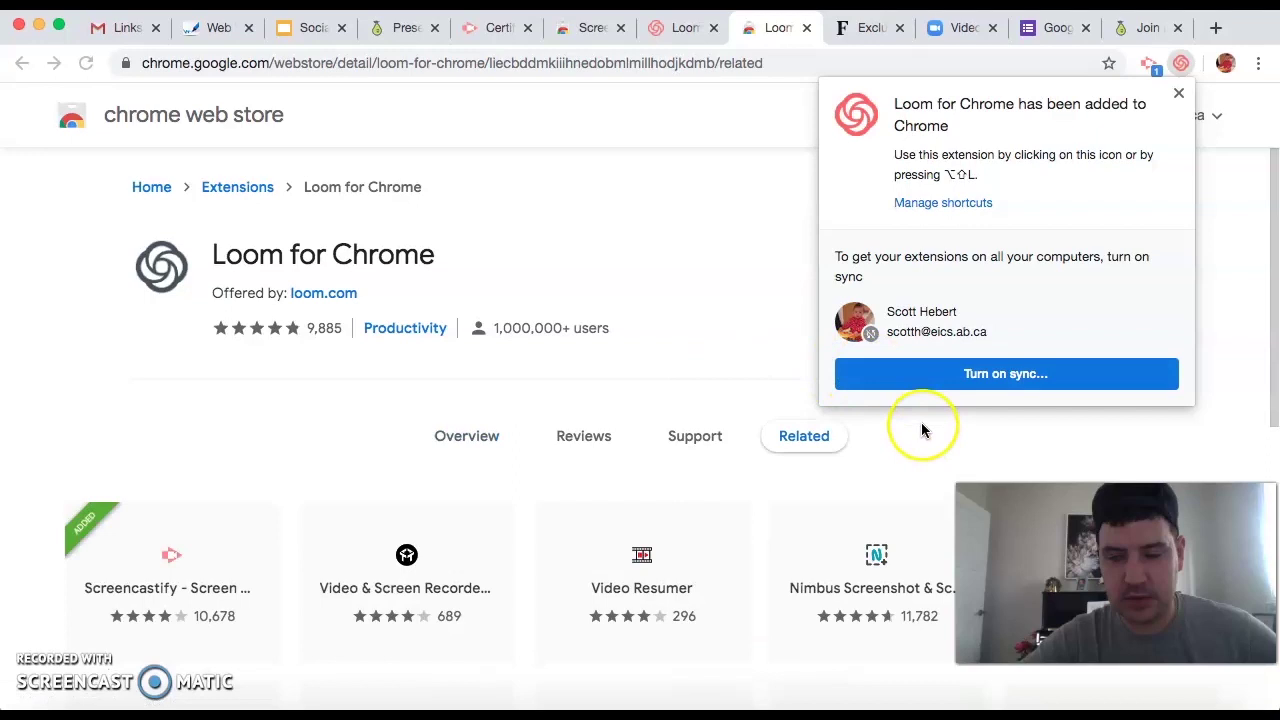
pyautogui.click(1179, 92)
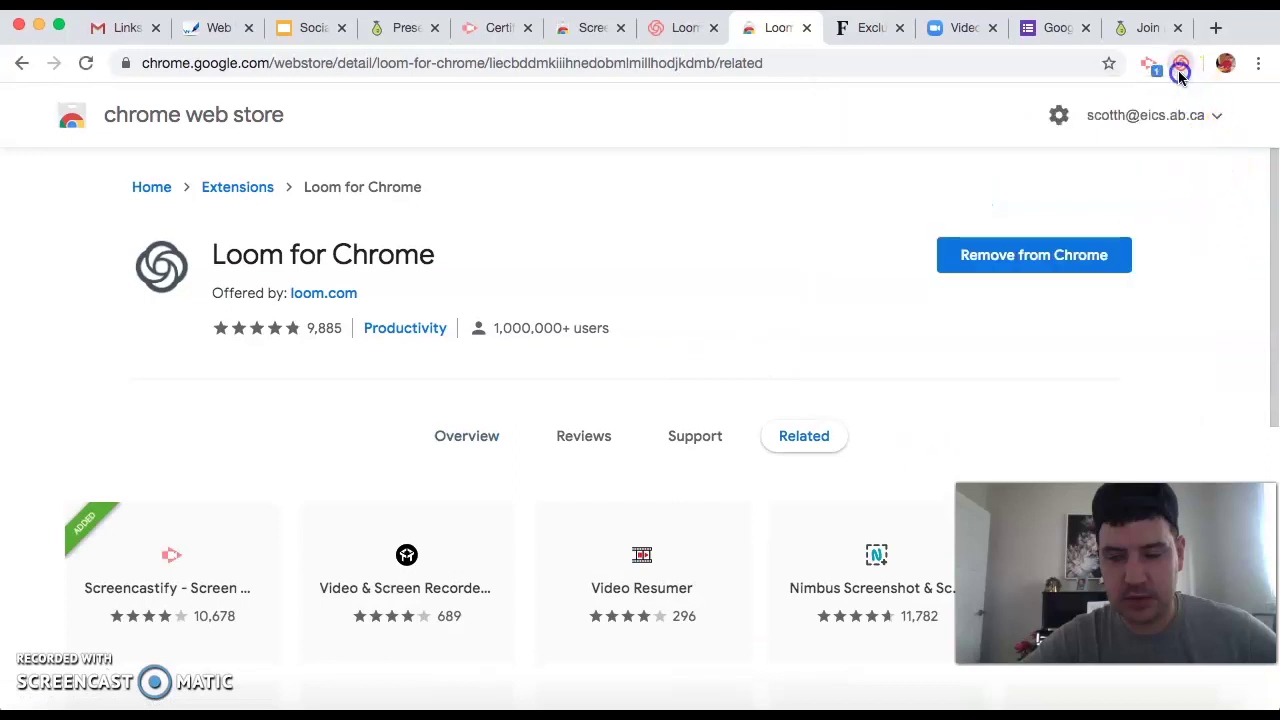
# Step: Revisit the recorder choices from Loom's My Videos page, close them and open the recorder of the Chrome extension
pyautogui.click(1180, 70)
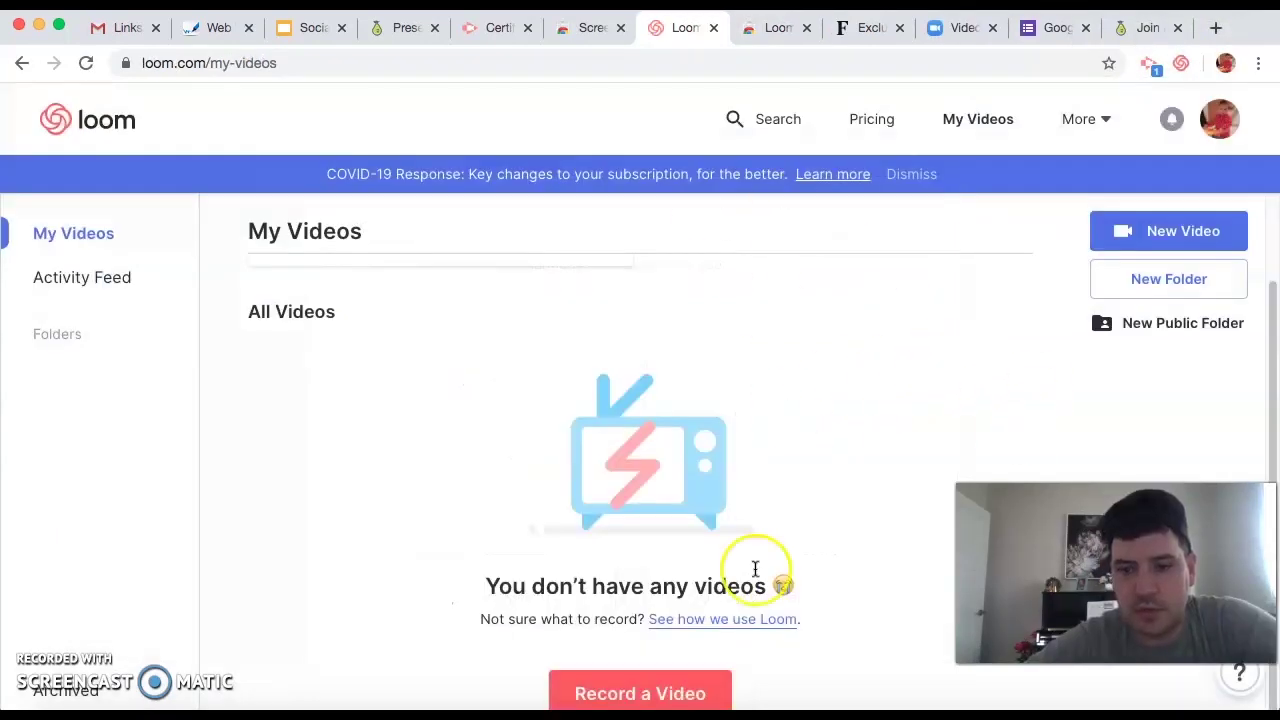
pyautogui.click(692, 692)
pyautogui.scroll(-2, 528, 418)
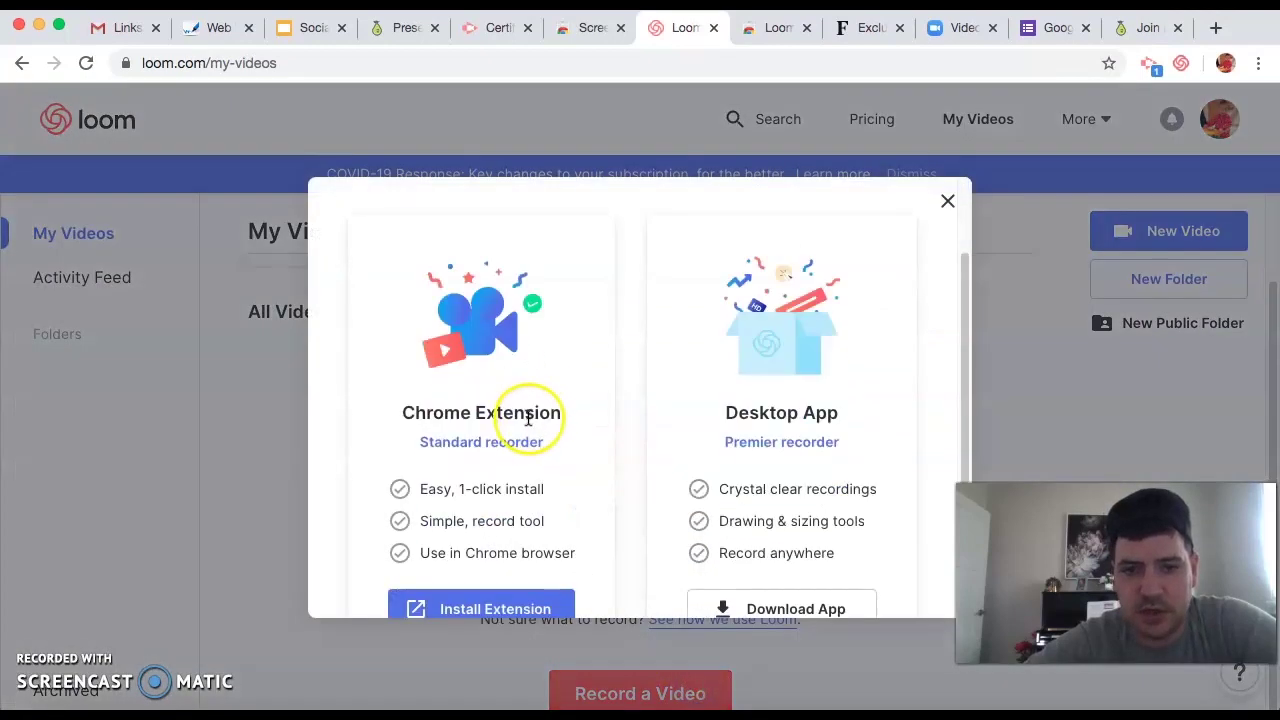
pyautogui.scroll(-1, 528, 418)
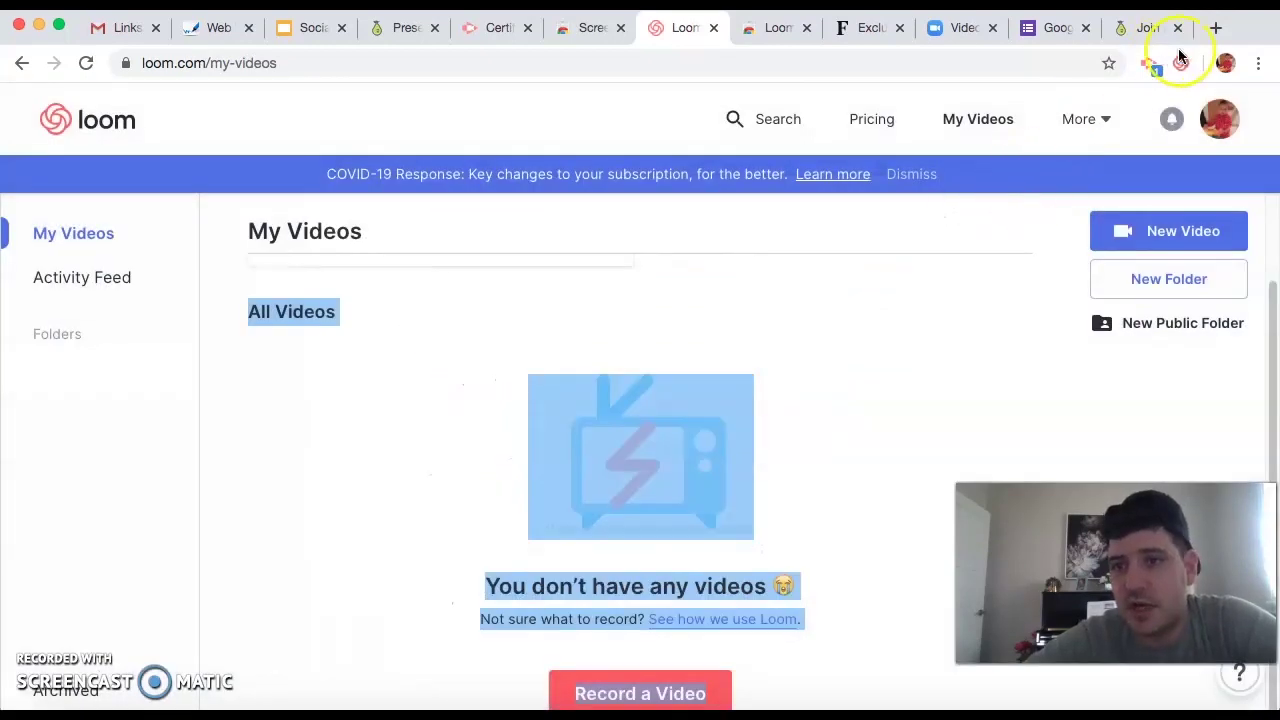
pyautogui.click(1181, 65)
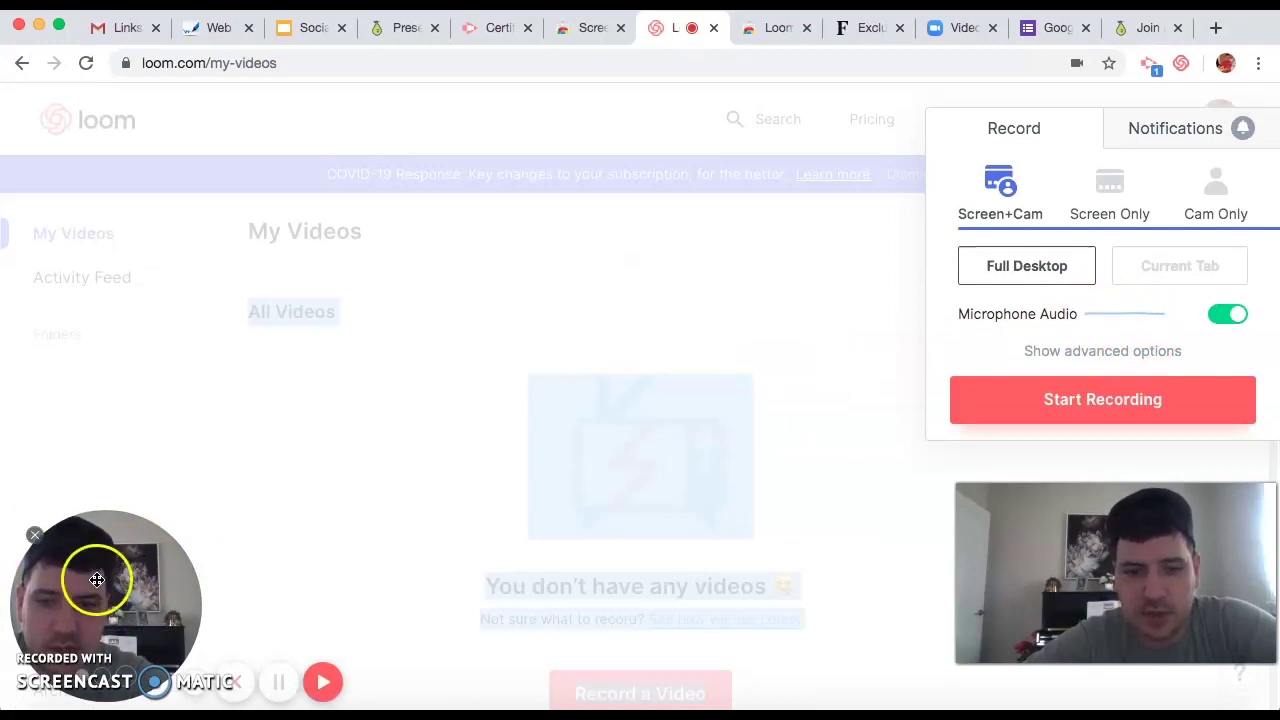
# Step: Move the camera bubble slightly higher, preview its larger sizes and return it to the smallest size
pyautogui.moveTo(140, 658); pyautogui.dragTo(135, 570)
pyautogui.click(103, 624)
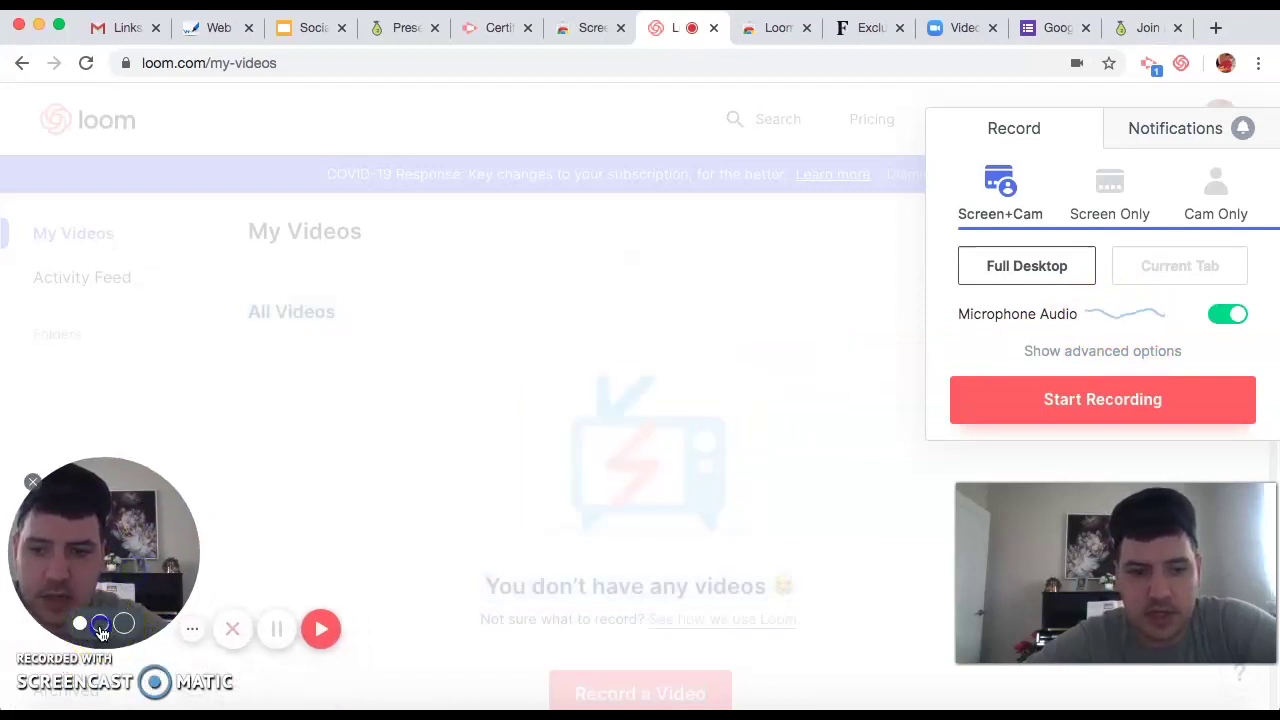
pyautogui.click(197, 625)
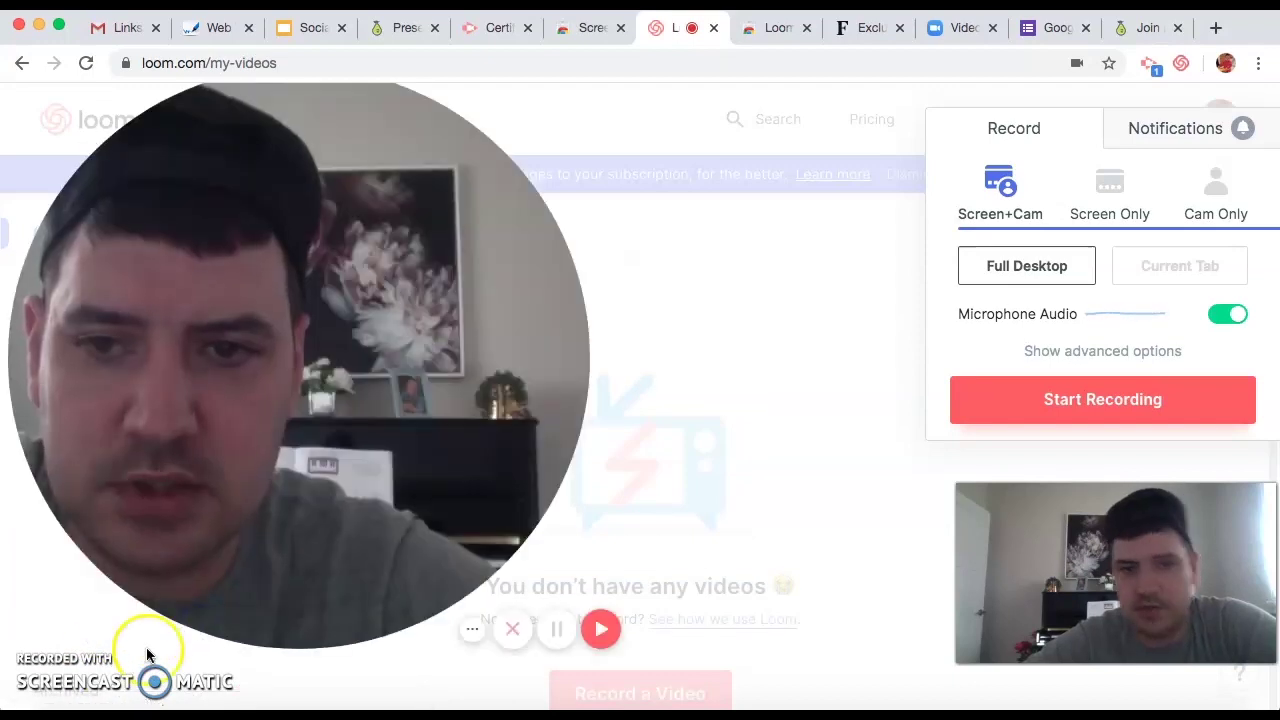
pyautogui.moveTo(208, 606)
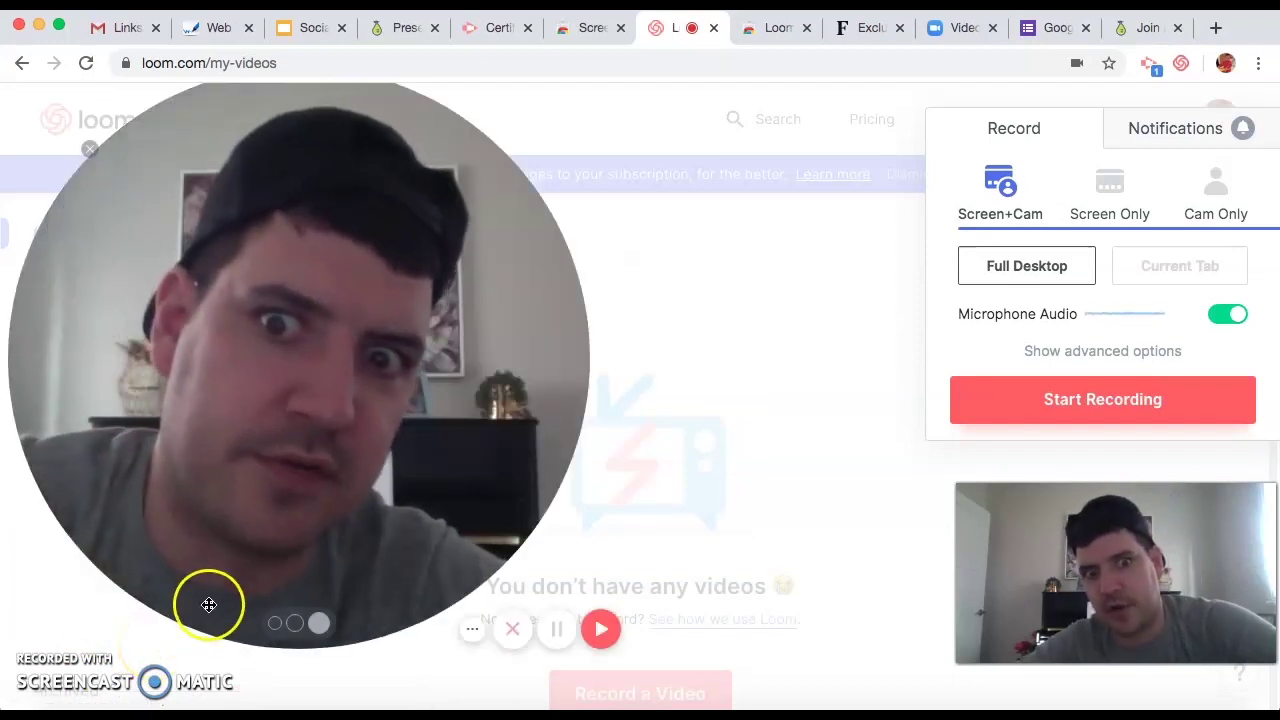
pyautogui.click(294, 624)
pyautogui.click(158, 622)
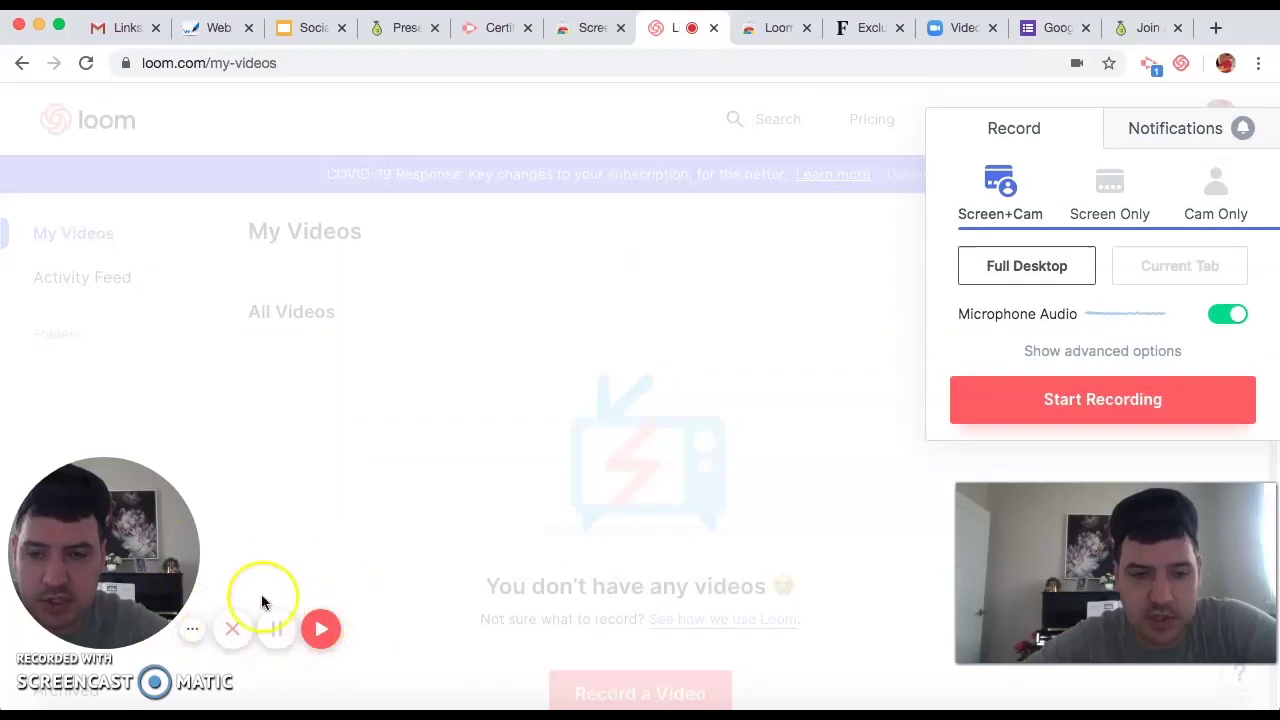
# Step: Start a screen and camera recording, compare the entire-screen and application-window sharing options, and share the entire screen
pyautogui.click(322, 630)
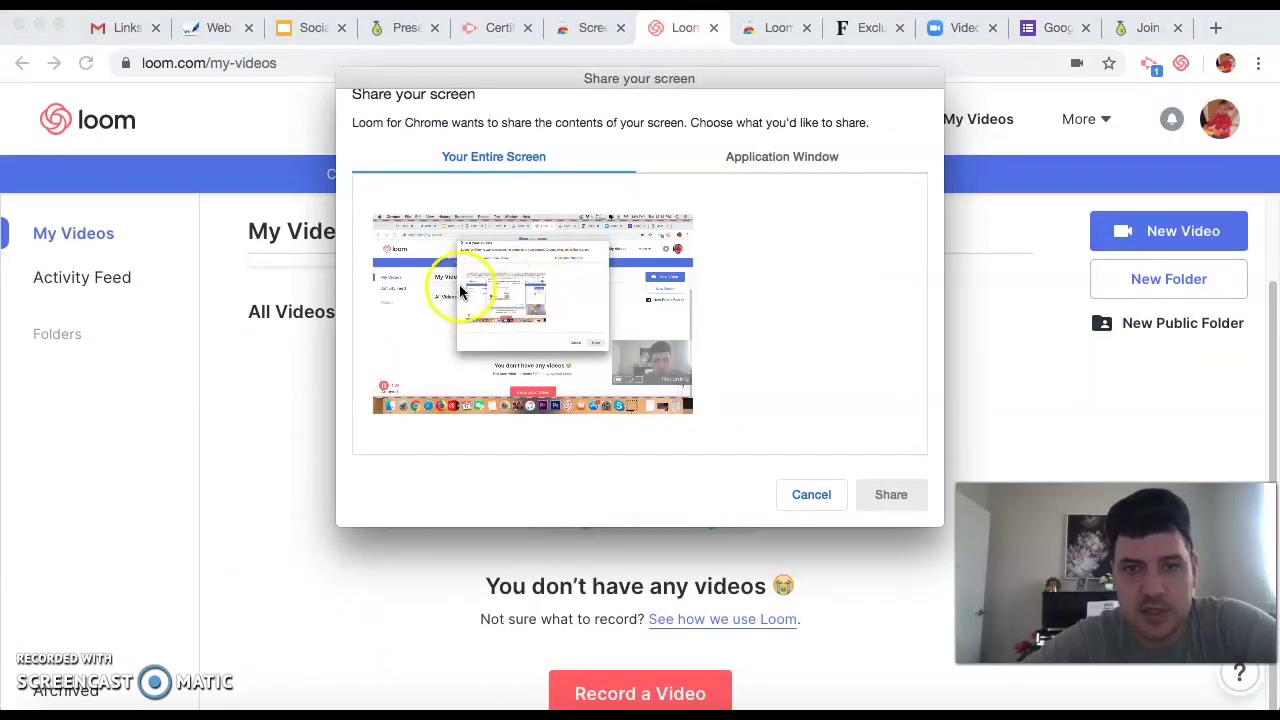
pyautogui.click(762, 160)
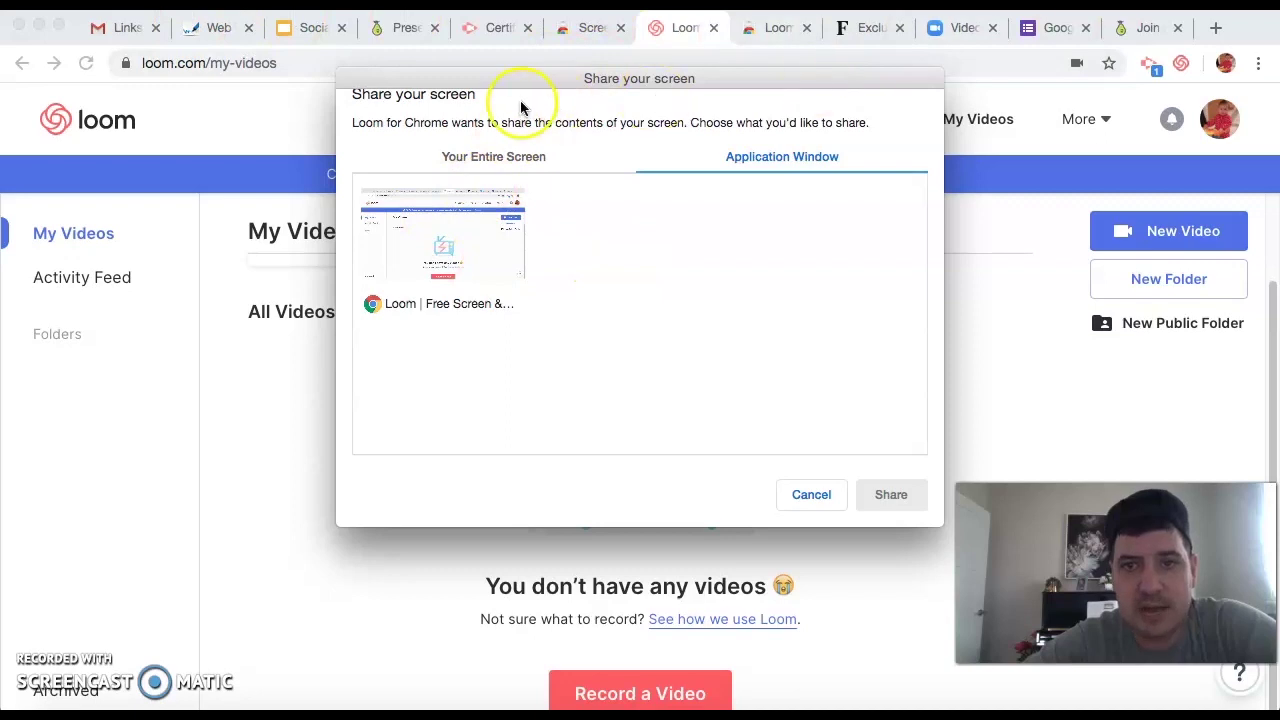
pyautogui.click(505, 164)
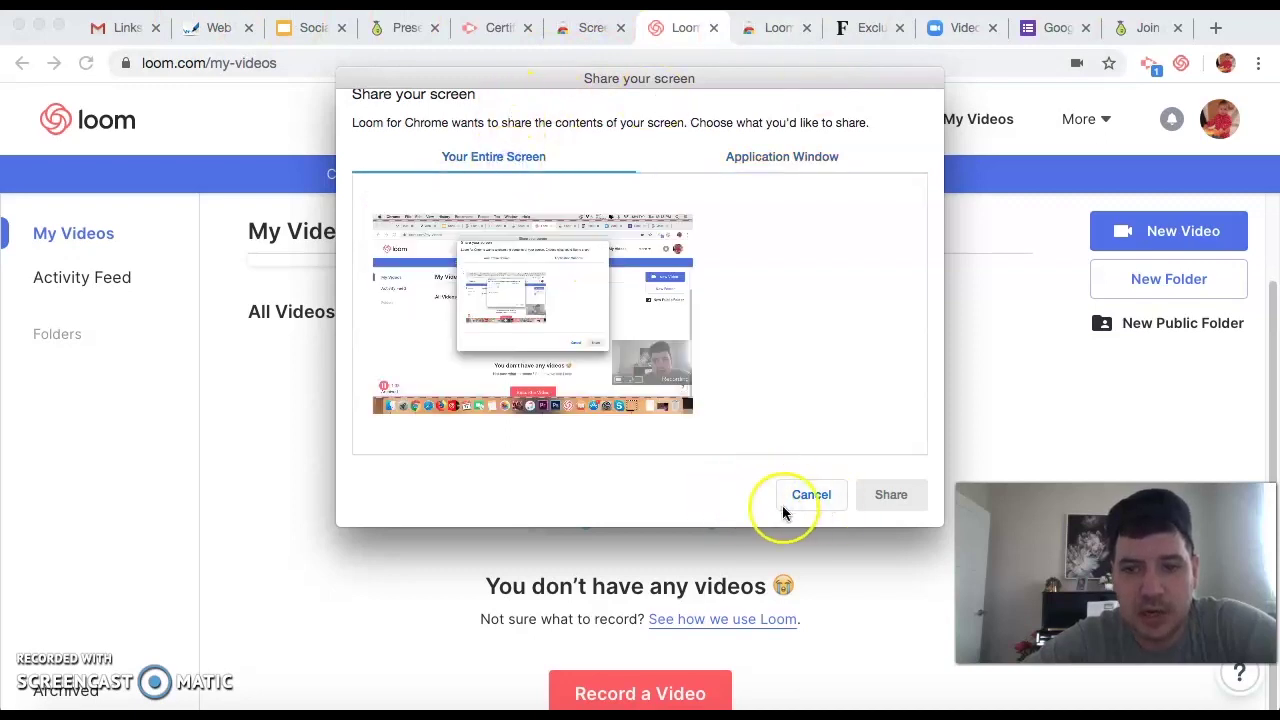
pyautogui.click(749, 157)
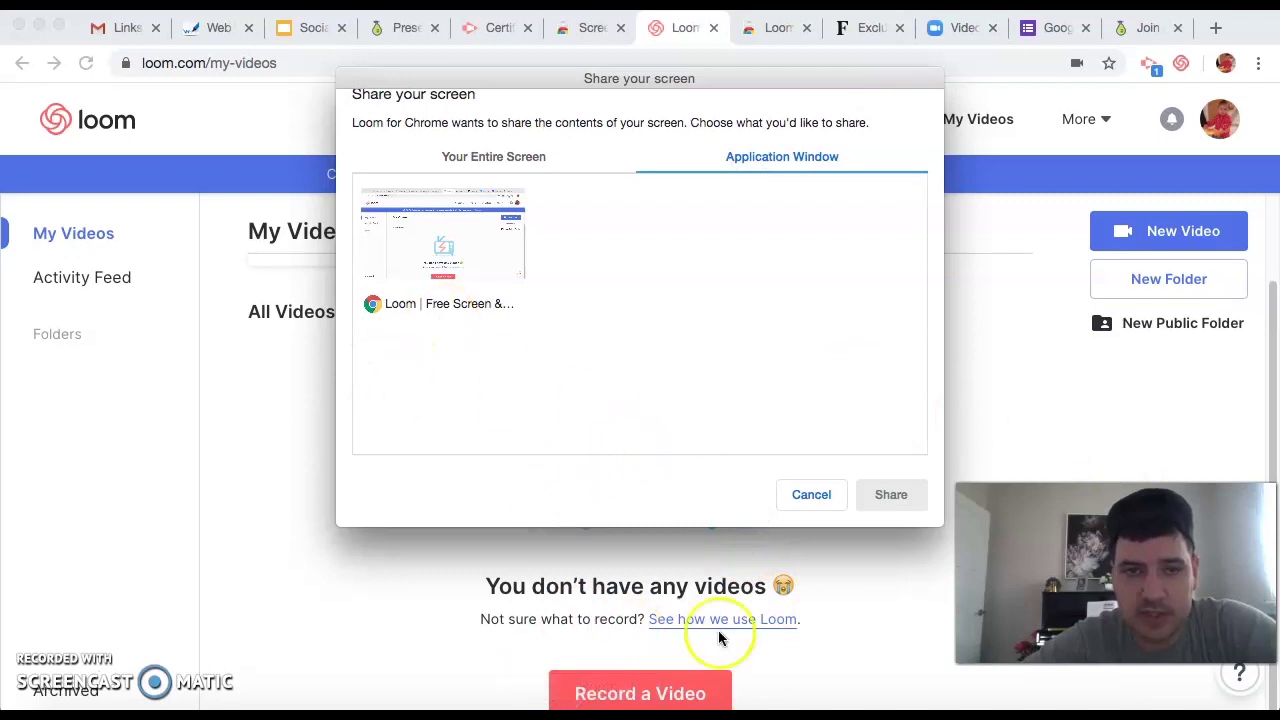
pyautogui.click(490, 160)
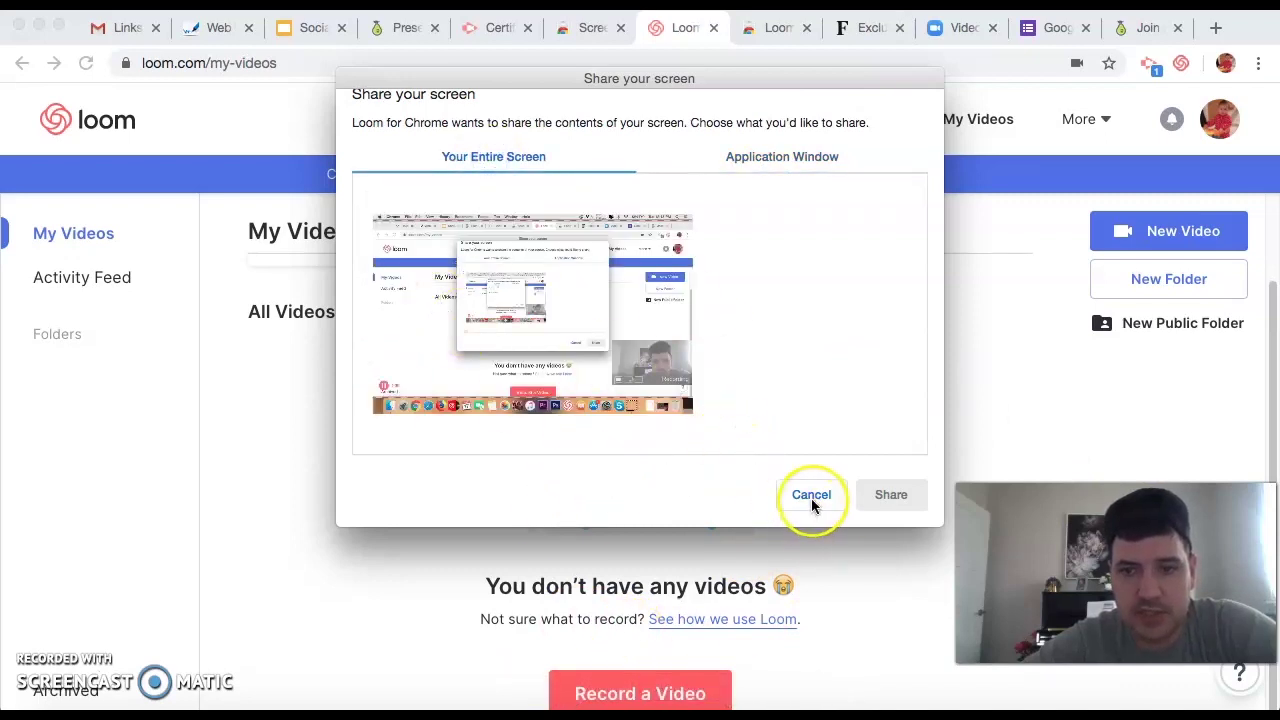
pyautogui.click(593, 368)
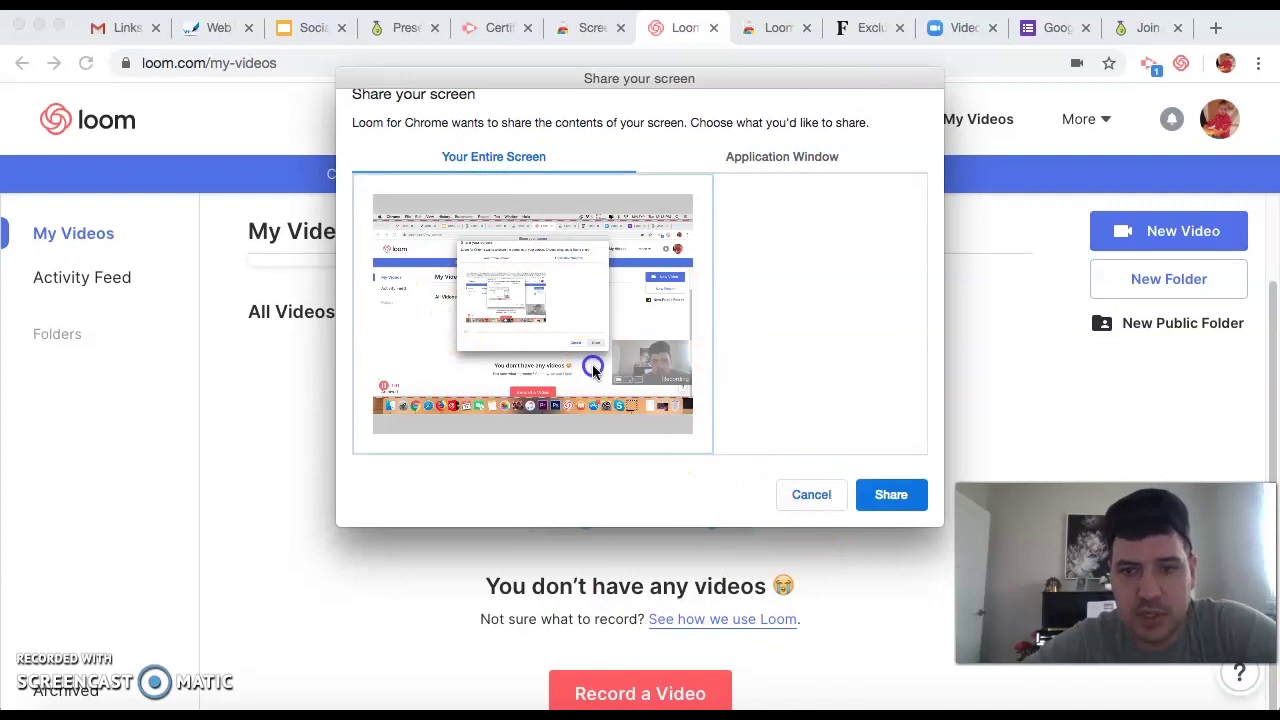
pyautogui.click(889, 495)
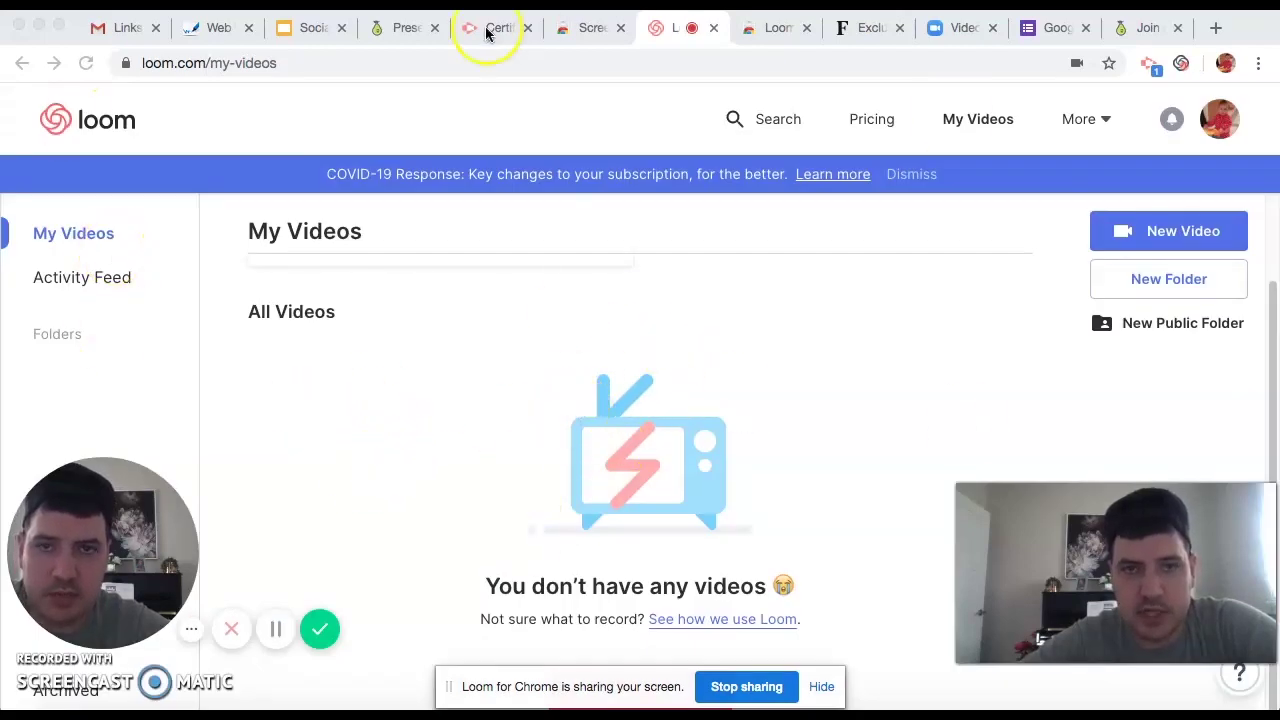
# Step: Present the Pear Deck slides up to "The Land of the Rising Sun" while recording, and finish the Loom recording
pyautogui.click(403, 28)
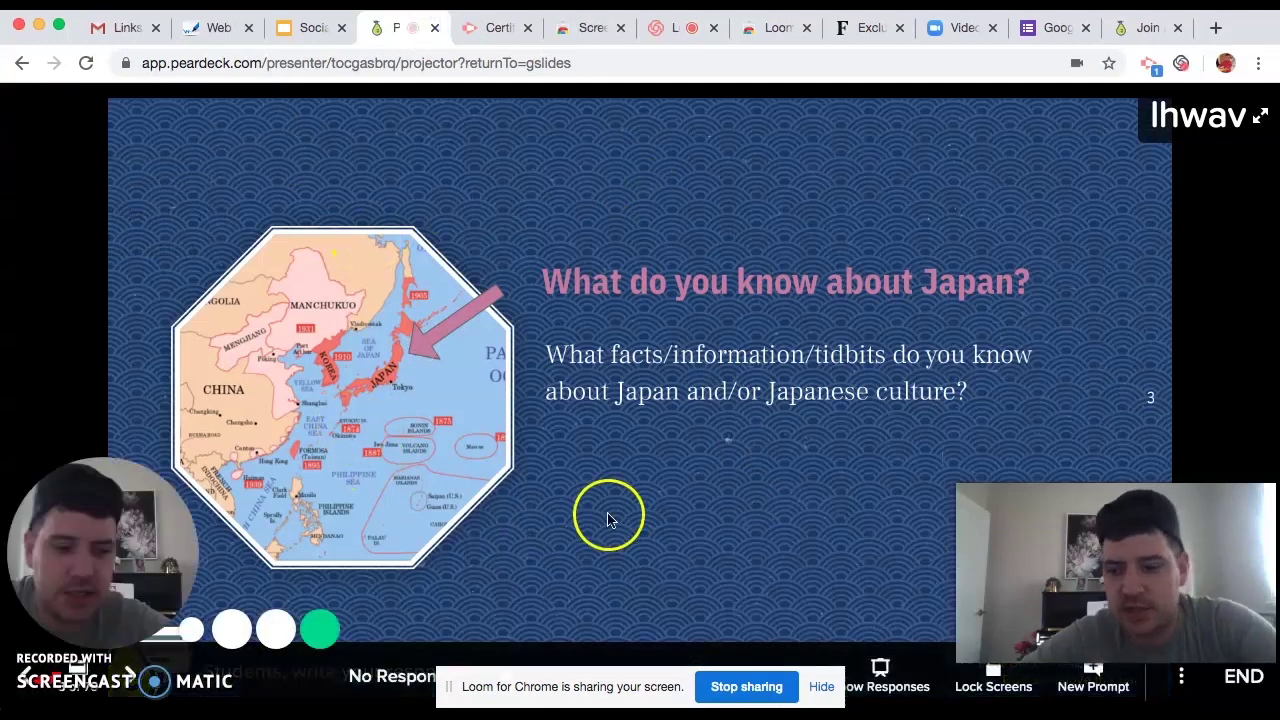
pyautogui.press('Right')
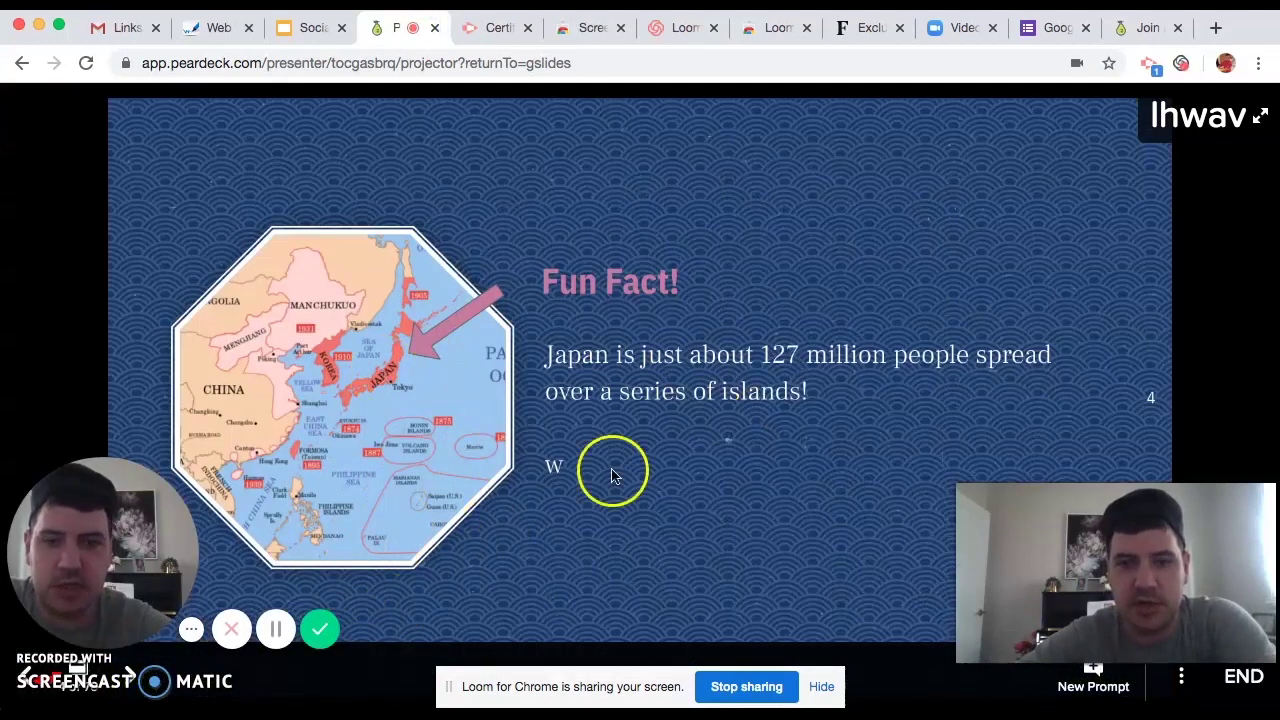
pyautogui.press('Right')
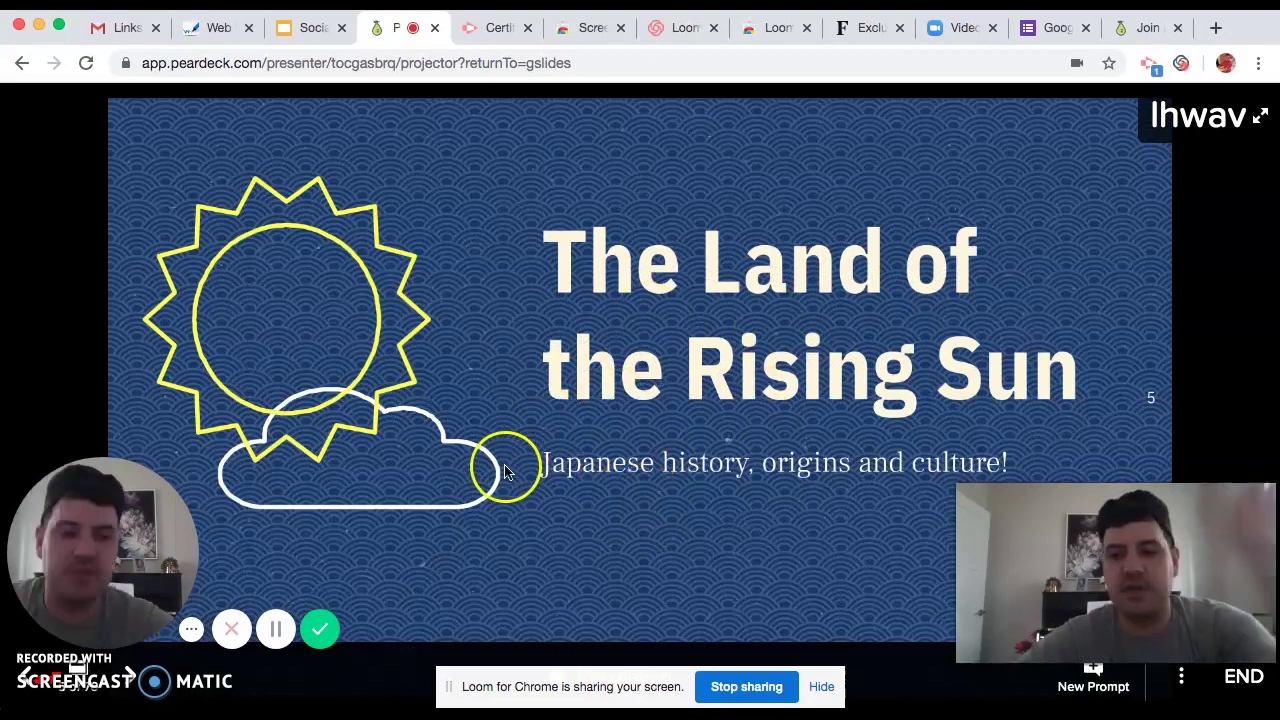
pyautogui.click(320, 636)
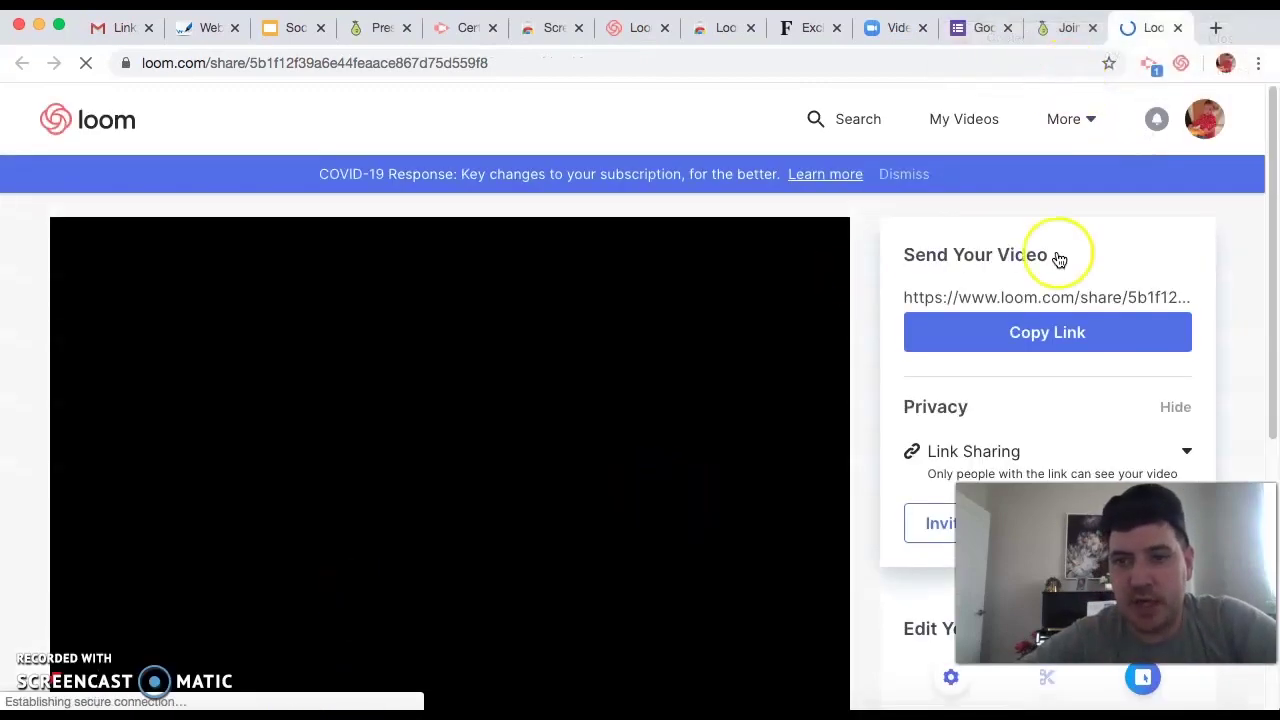
# Step: Examine the new recording's share page: link copying, privacy, download and delete options, comment area and video editing tools
pyautogui.scroll(-1, 905, 368)
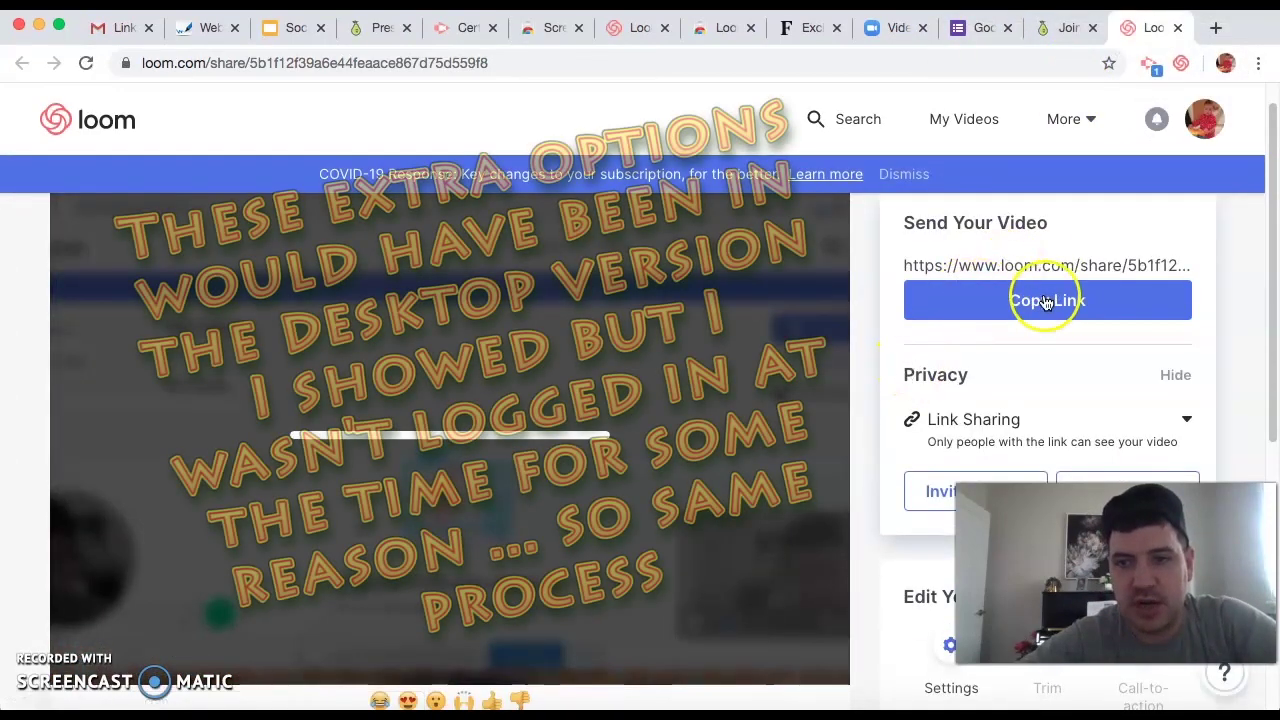
pyautogui.scroll(-5, 894, 363)
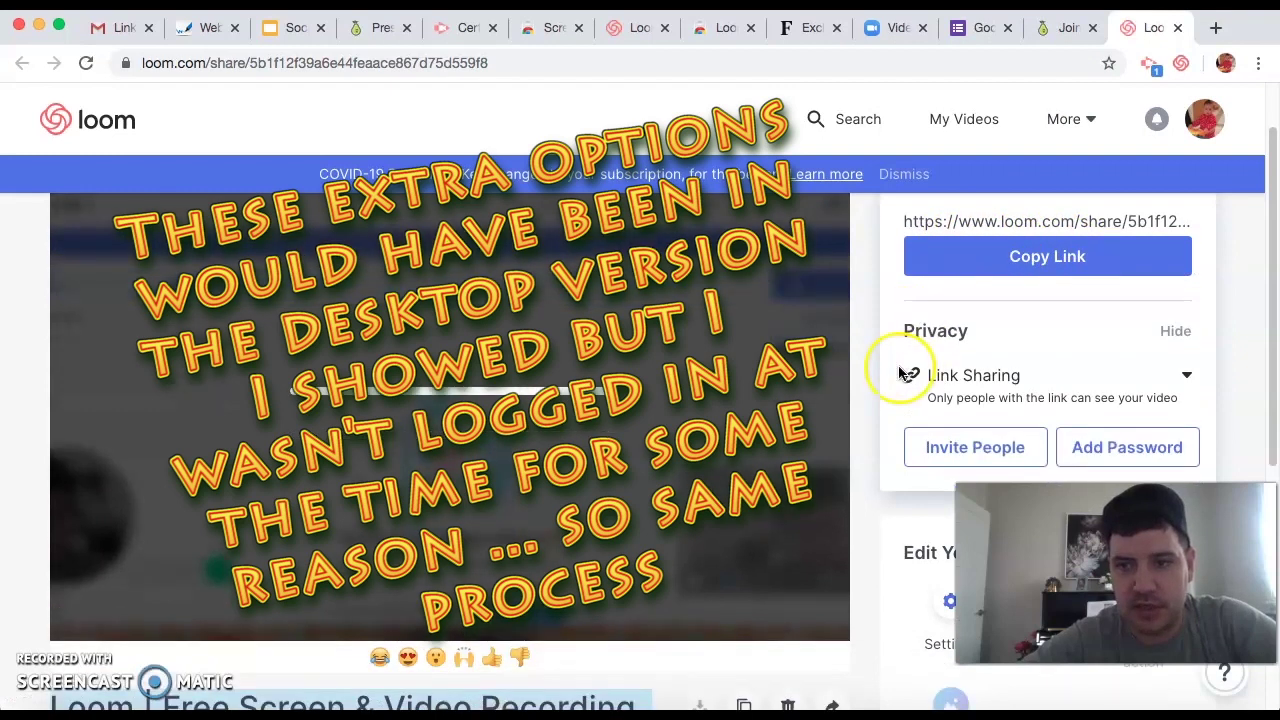
pyautogui.scroll(6, 898, 370)
pyautogui.scroll(-1, 897, 372)
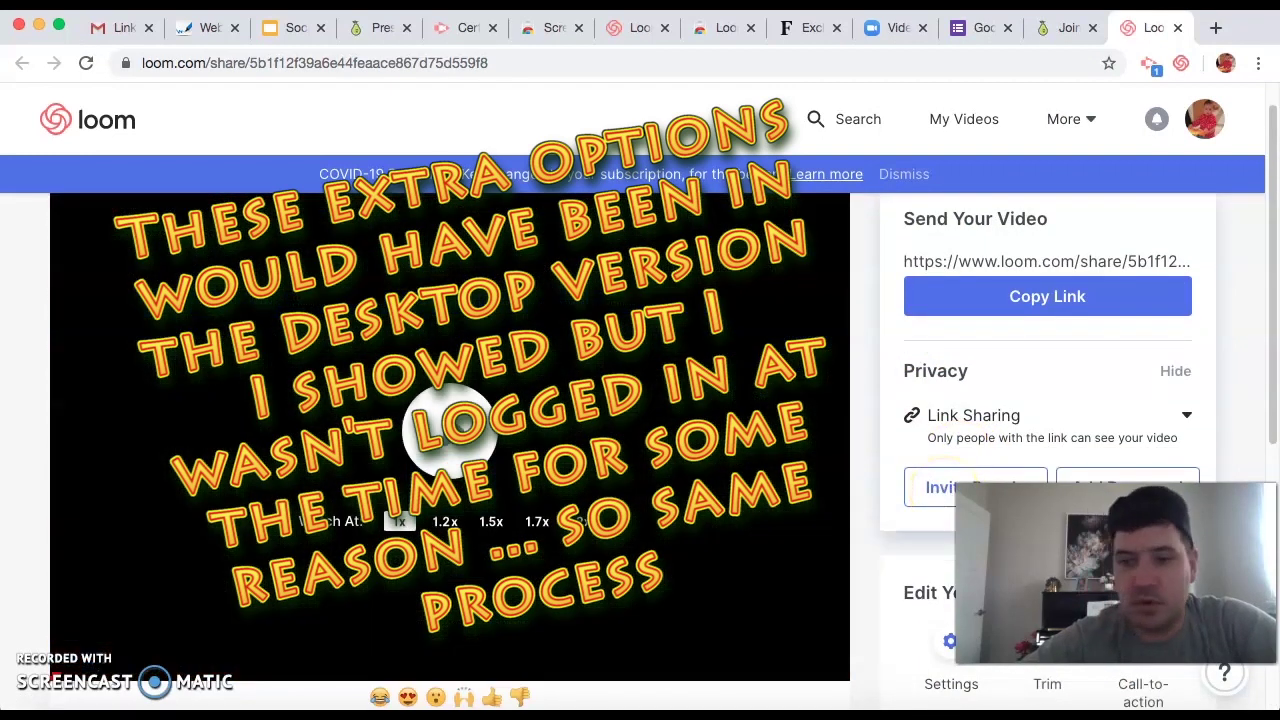
pyautogui.scroll(-4, 679, 497)
pyautogui.scroll(-2, 679, 497)
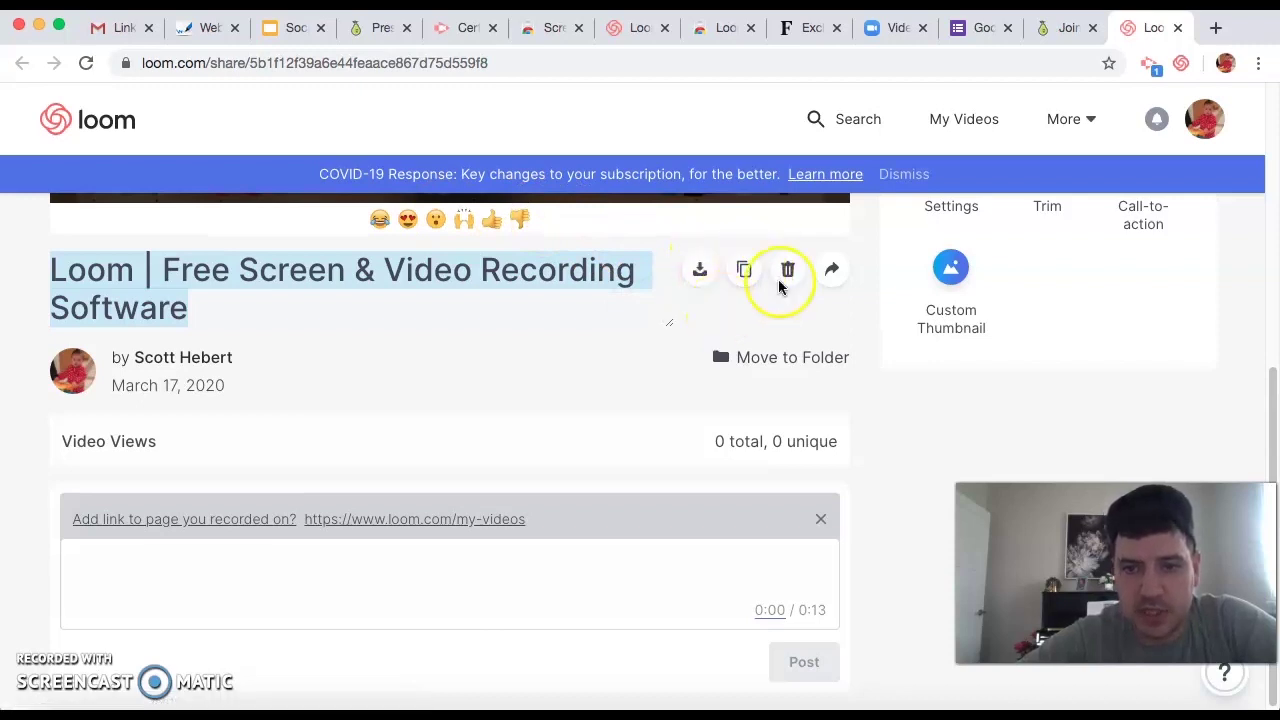
pyautogui.scroll(-1, 399, 435)
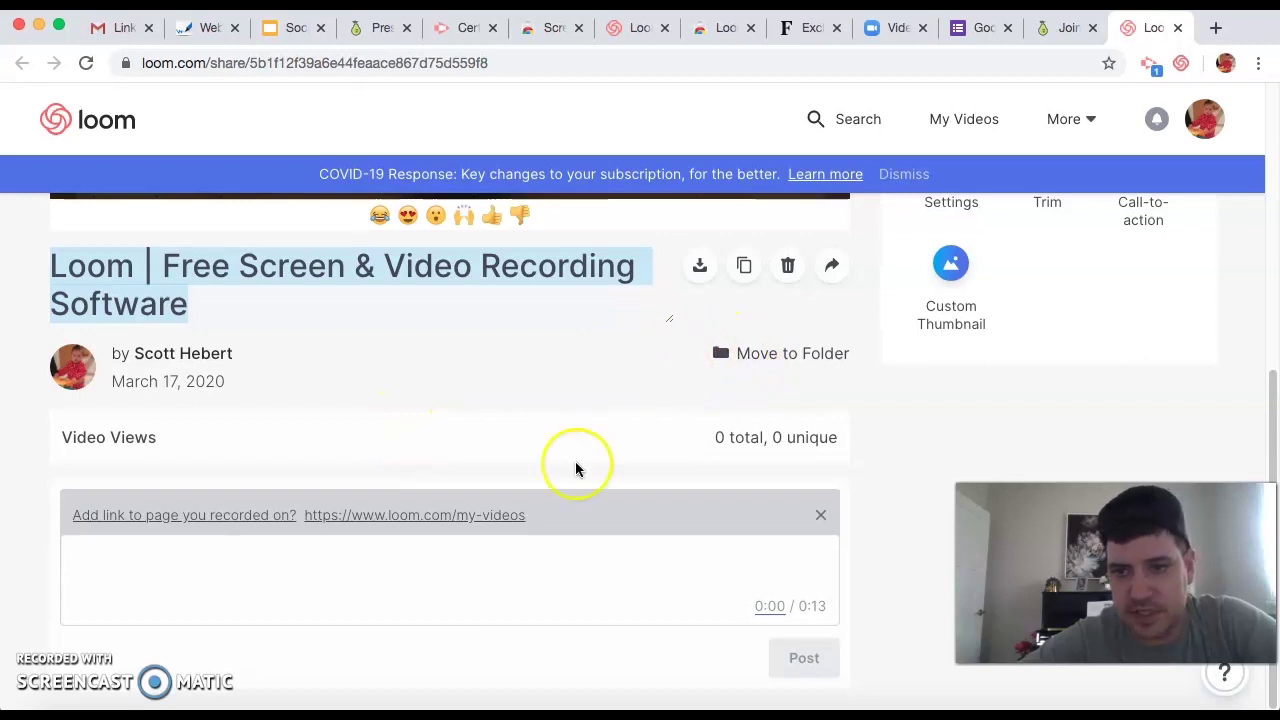
pyautogui.scroll(2, 575, 466)
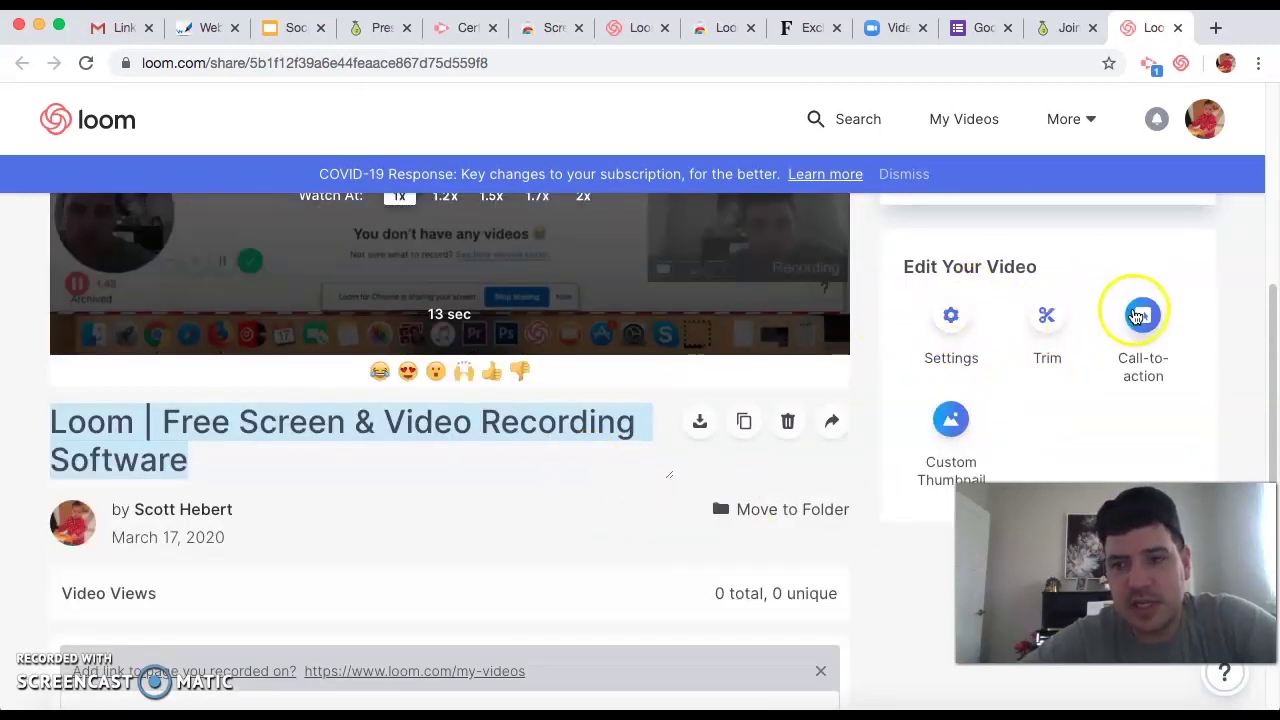
# Step: Show the call-to-action form with its button text, link, color and corner style options, and cancel it
pyautogui.click(1137, 316)
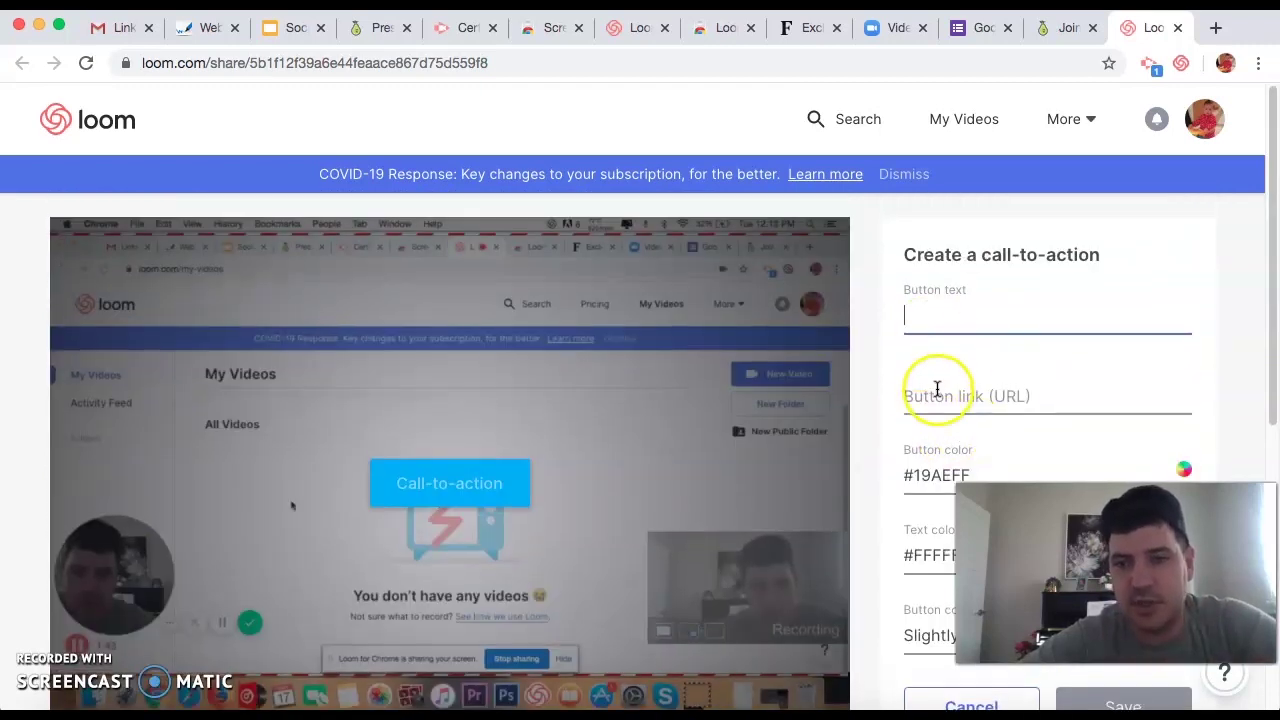
pyautogui.scroll(-3, 937, 388)
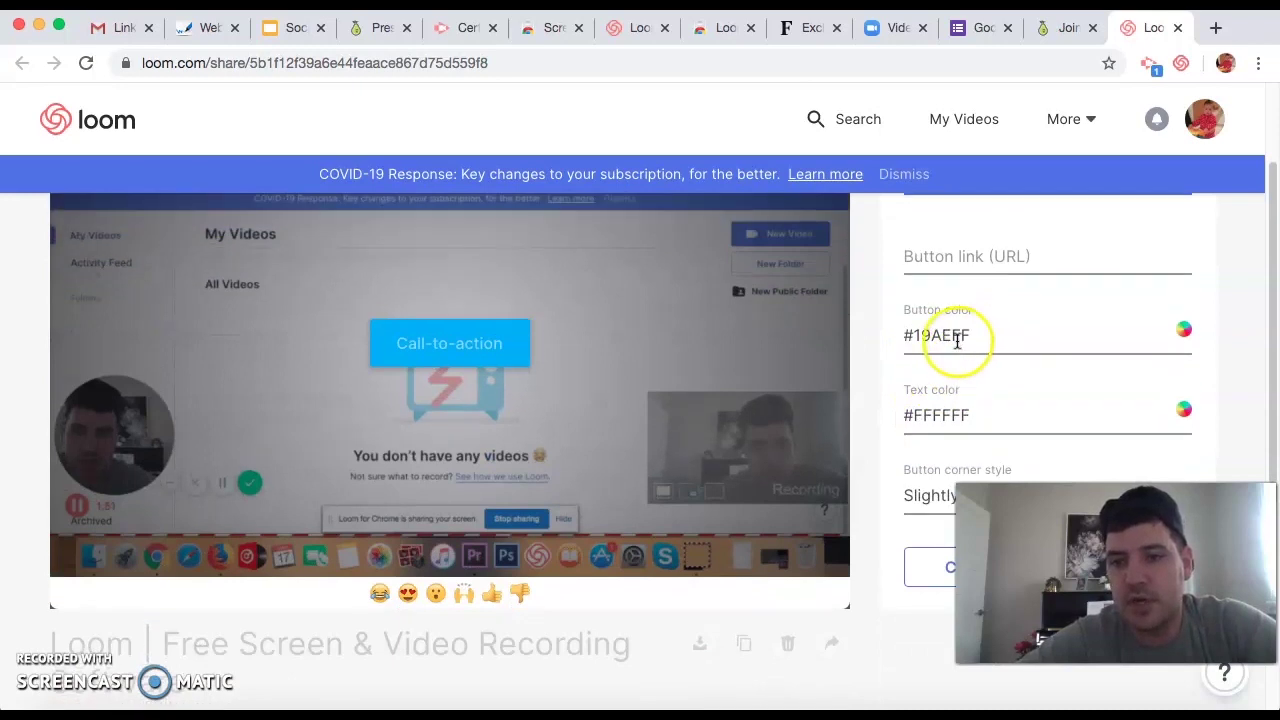
pyautogui.scroll(-1, 940, 450)
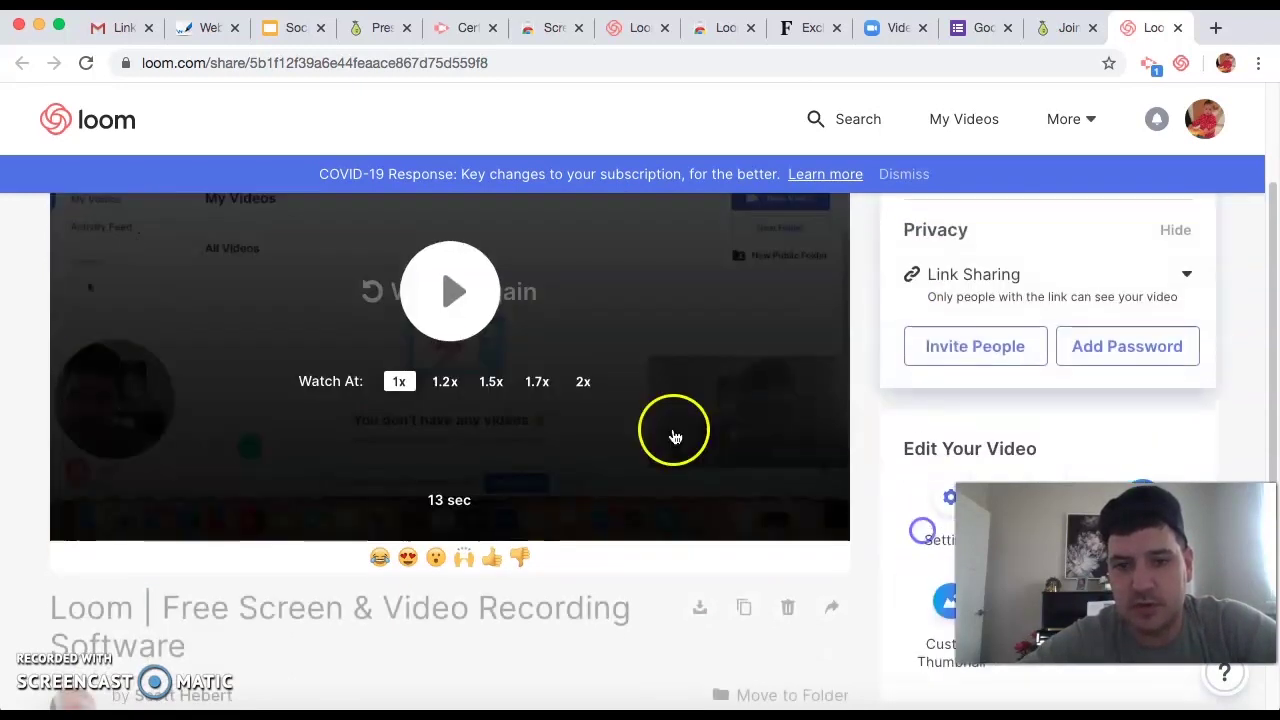
# Step: Post the comment "Hello this is my Japan lesson!" below the recording on its share page
pyautogui.scroll(-5, 521, 535)
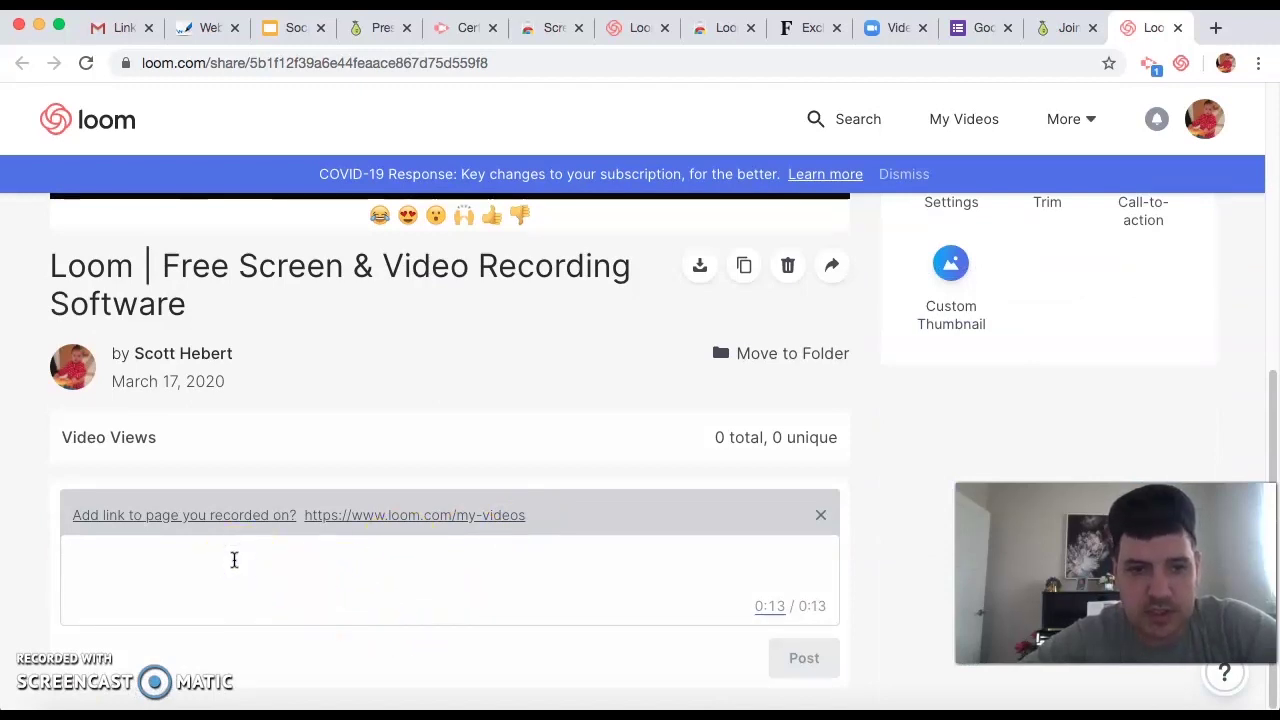
pyautogui.write('Hello this')
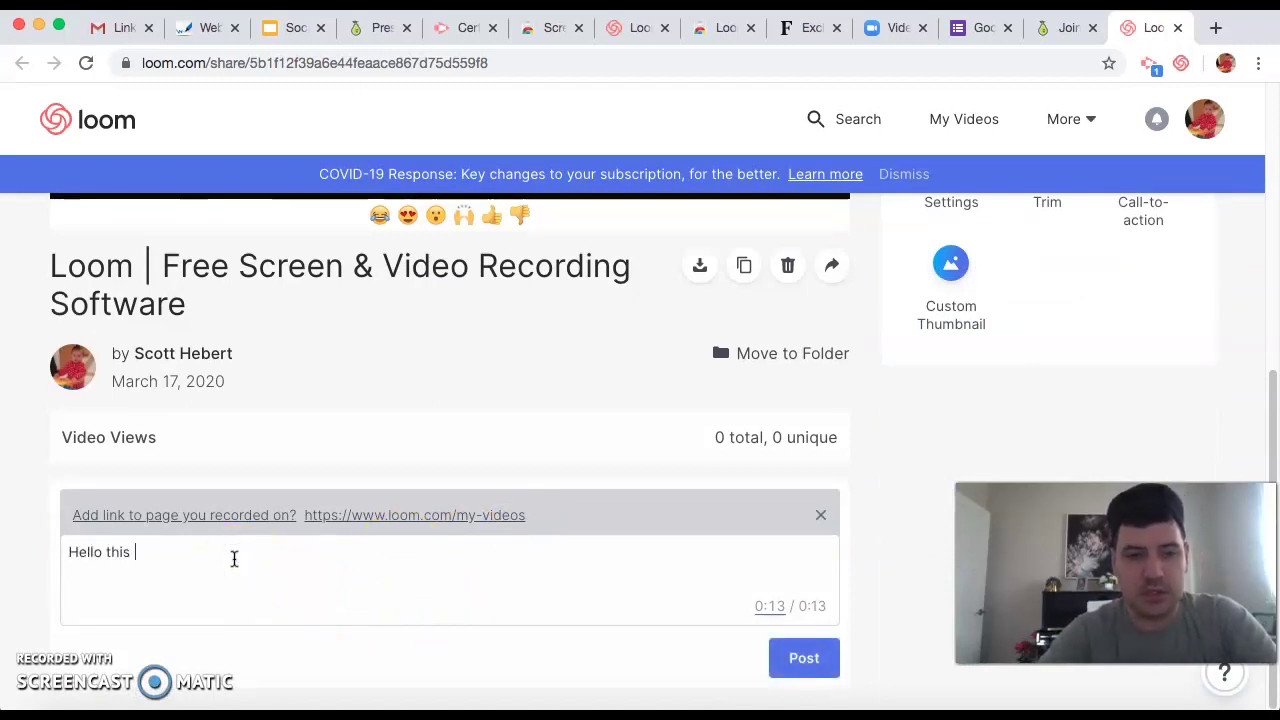
pyautogui.write(' is my Japan lesson!')
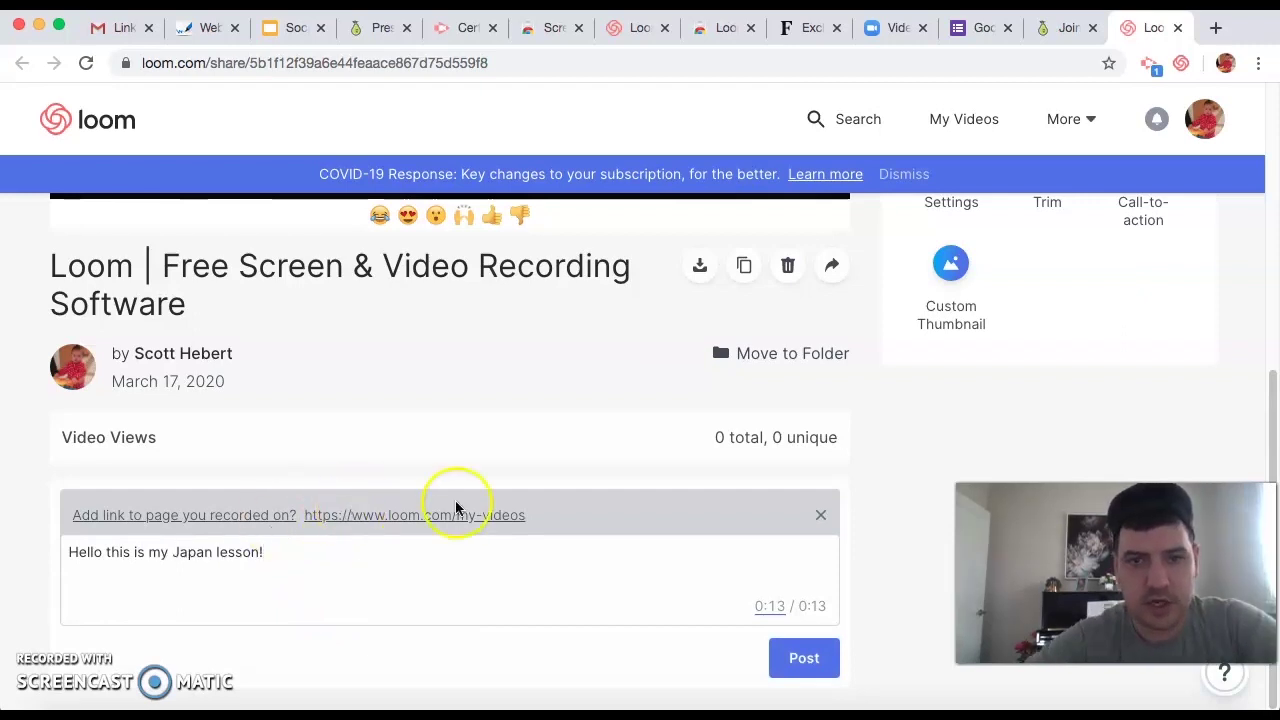
pyautogui.scroll(5, 614, 504)
pyautogui.scroll(-5, 614, 504)
pyautogui.scroll(5, 614, 504)
pyautogui.scroll(-4, 570, 510)
pyautogui.scroll(-2, 556, 512)
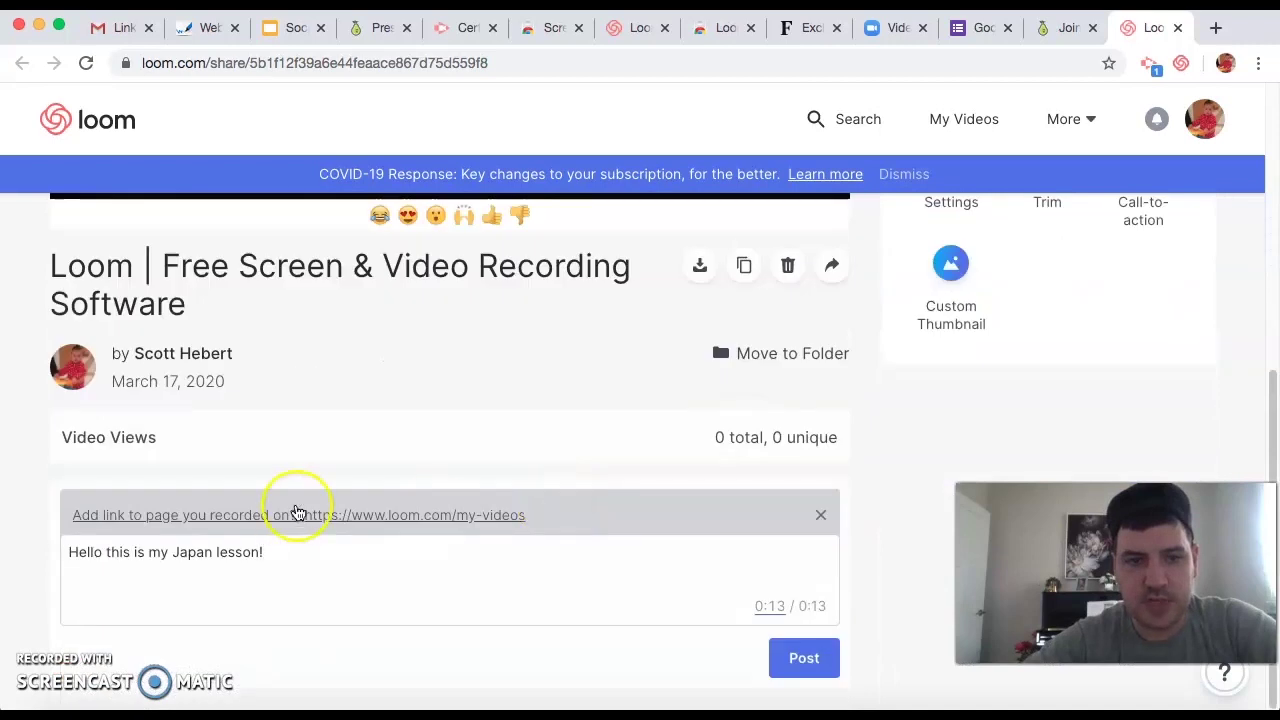
pyautogui.click(785, 657)
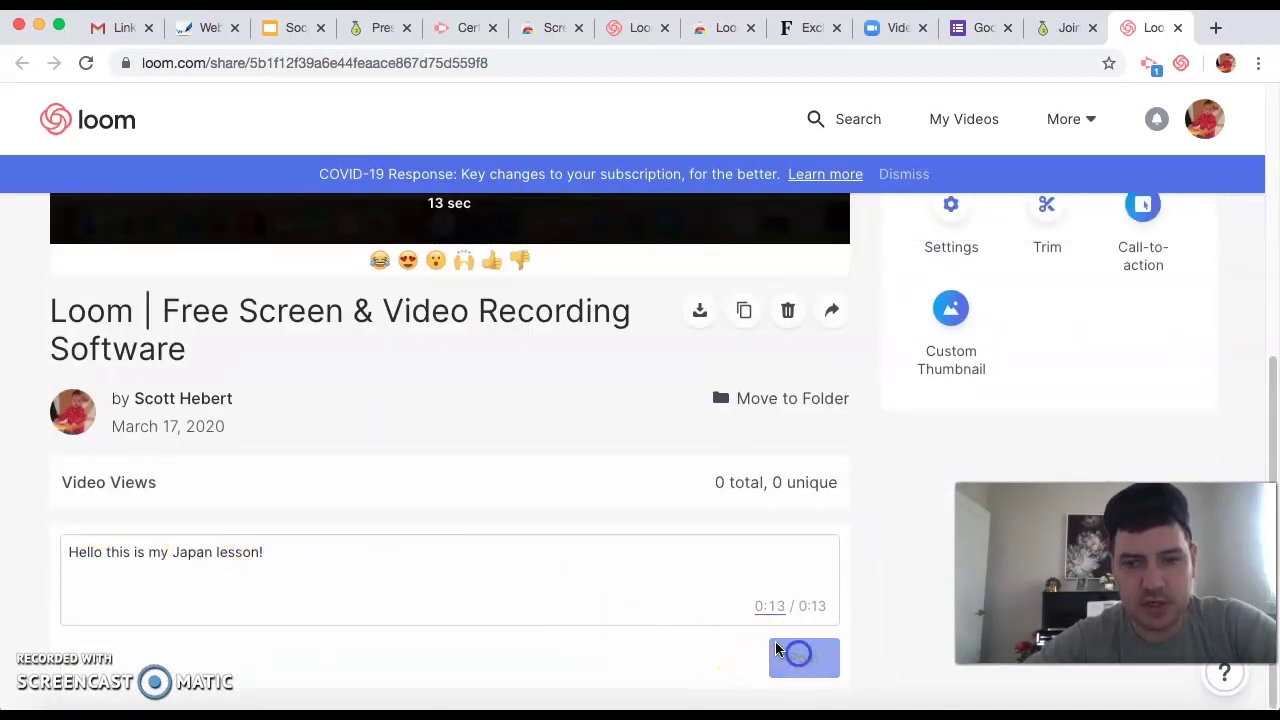
pyautogui.scroll(-2, 521, 596)
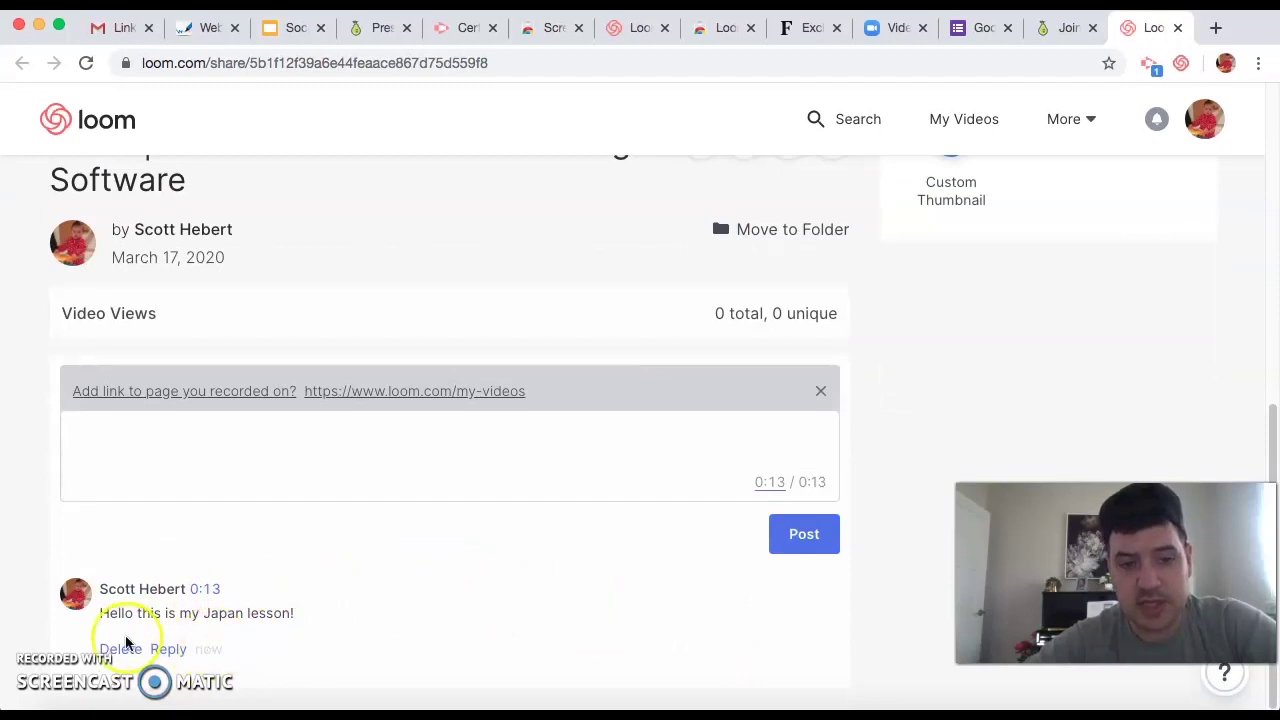
pyautogui.scroll(4, 306, 580)
pyautogui.scroll(-4, 306, 586)
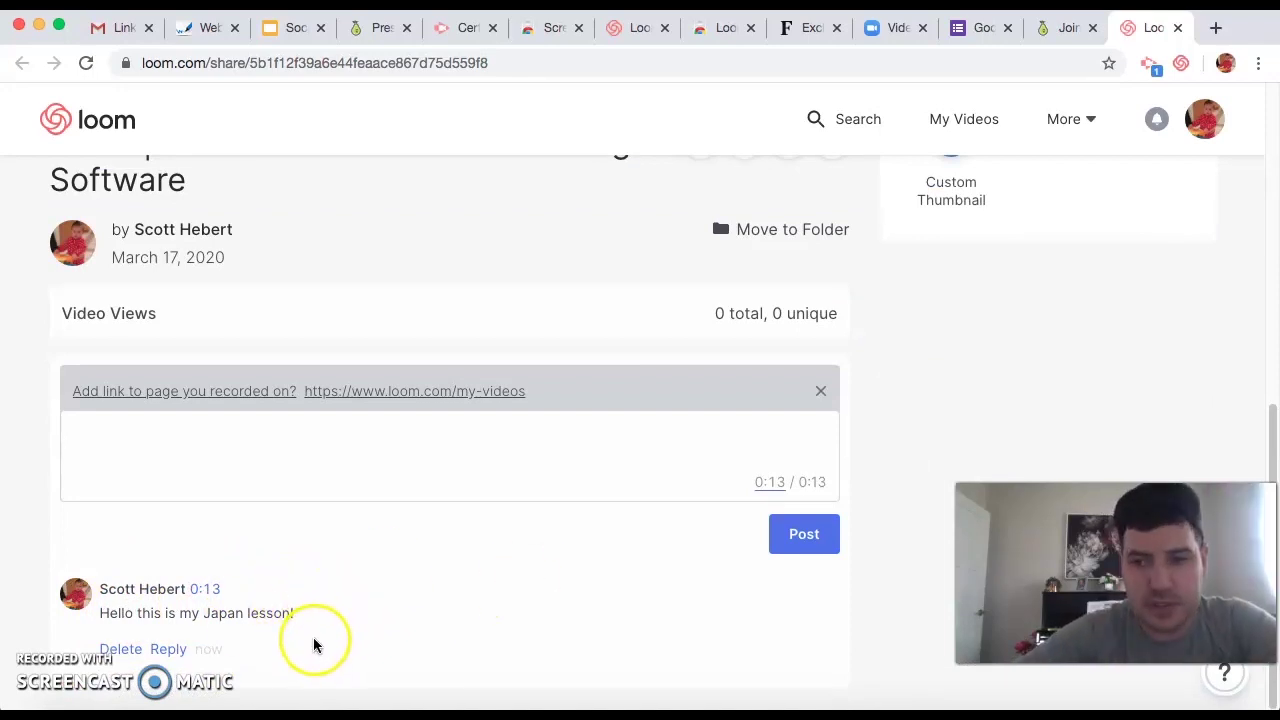
pyautogui.scroll(10, 314, 645)
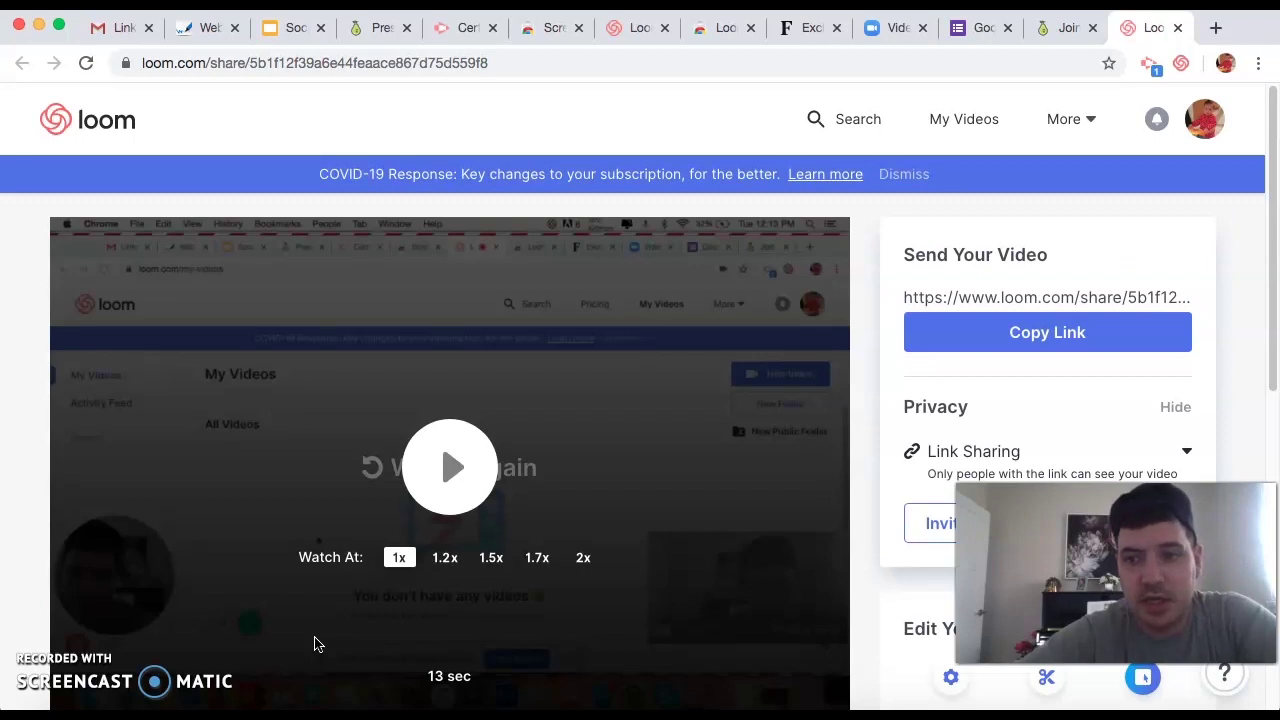
pyautogui.scroll(-10, 314, 645)
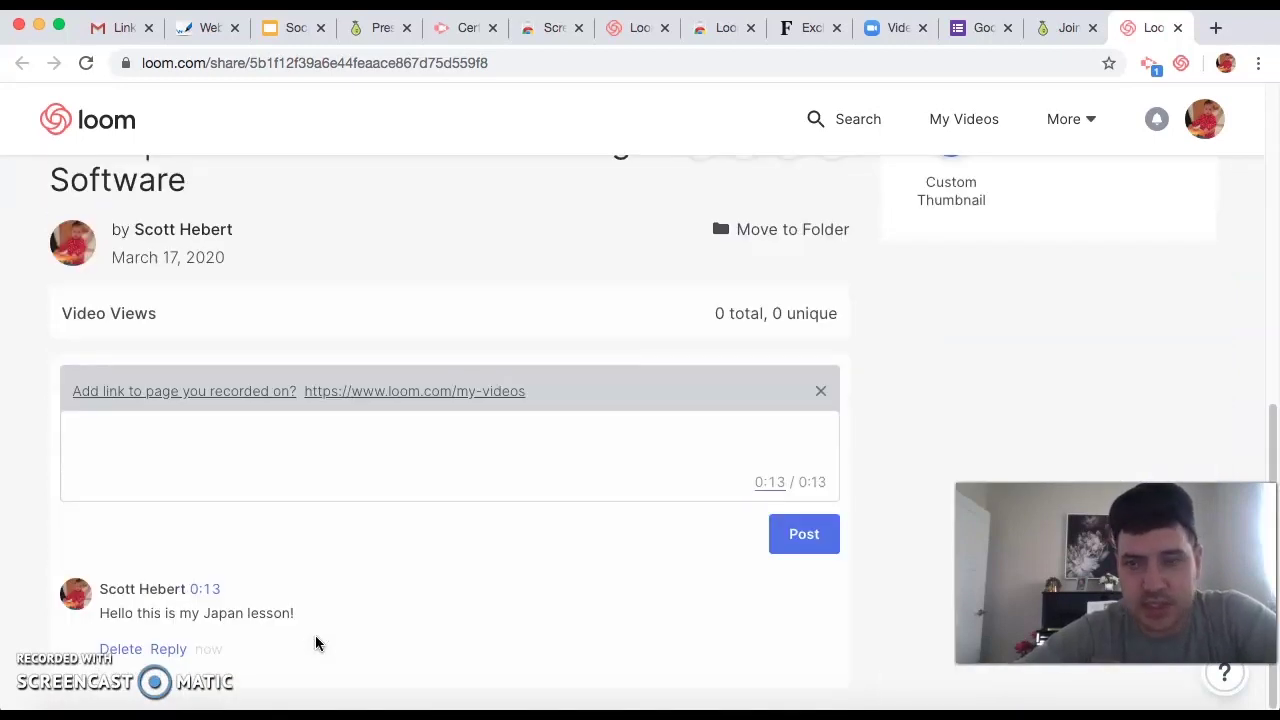
pyautogui.scroll(10, 316, 640)
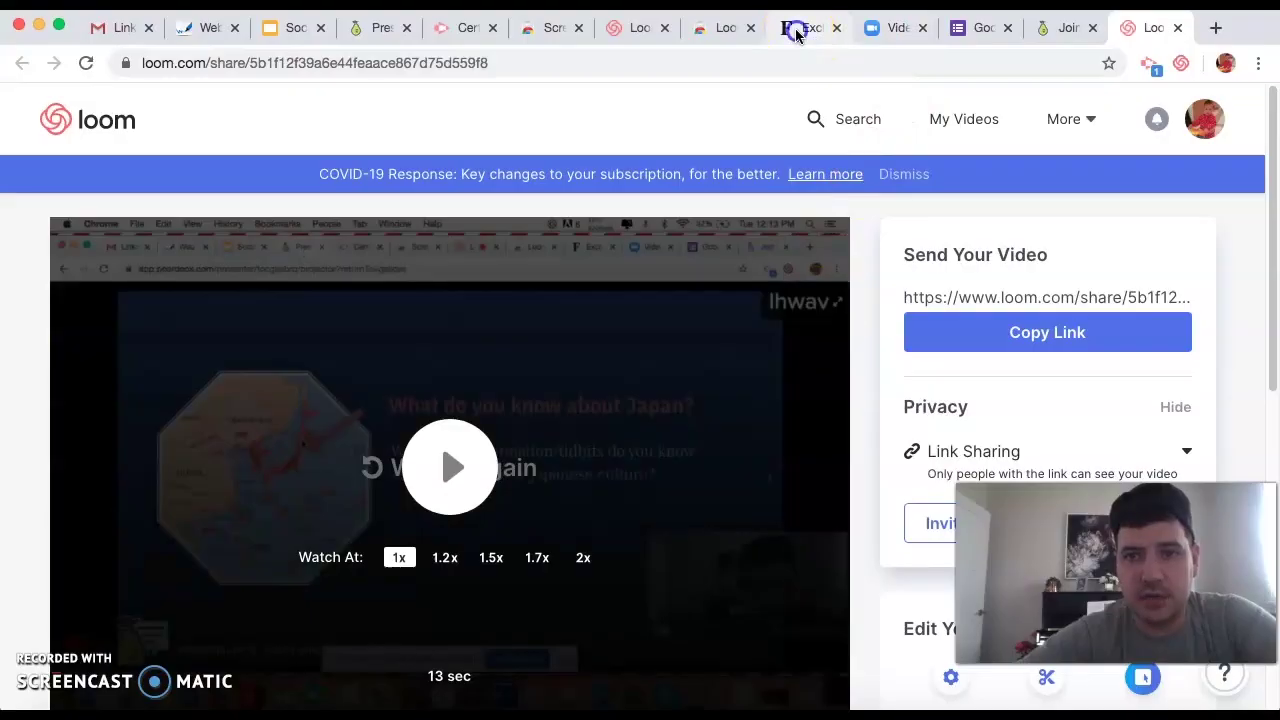
# Step: Examine the Forbes article about Zoom's free videoconferencing for K-12 schools, including the paragraph with the online form link
pyautogui.click(786, 28)
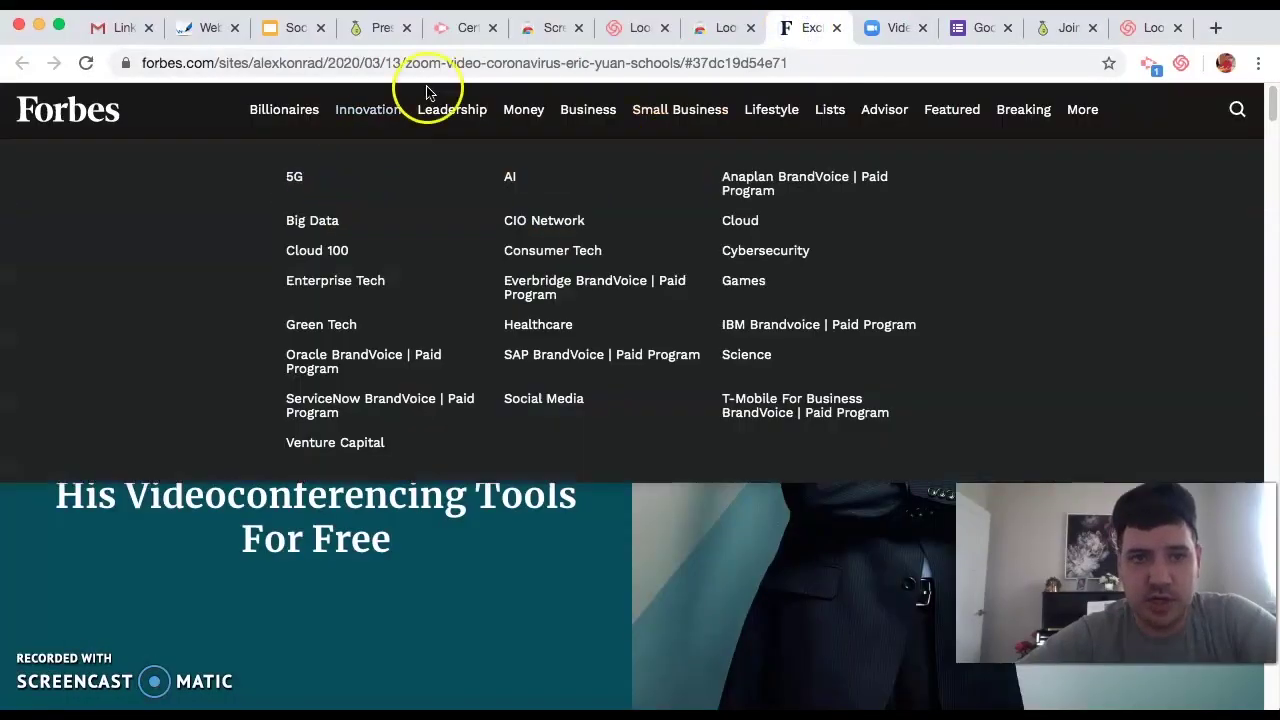
pyautogui.moveTo(290, 115)
pyautogui.scroll(-10, 414, 451)
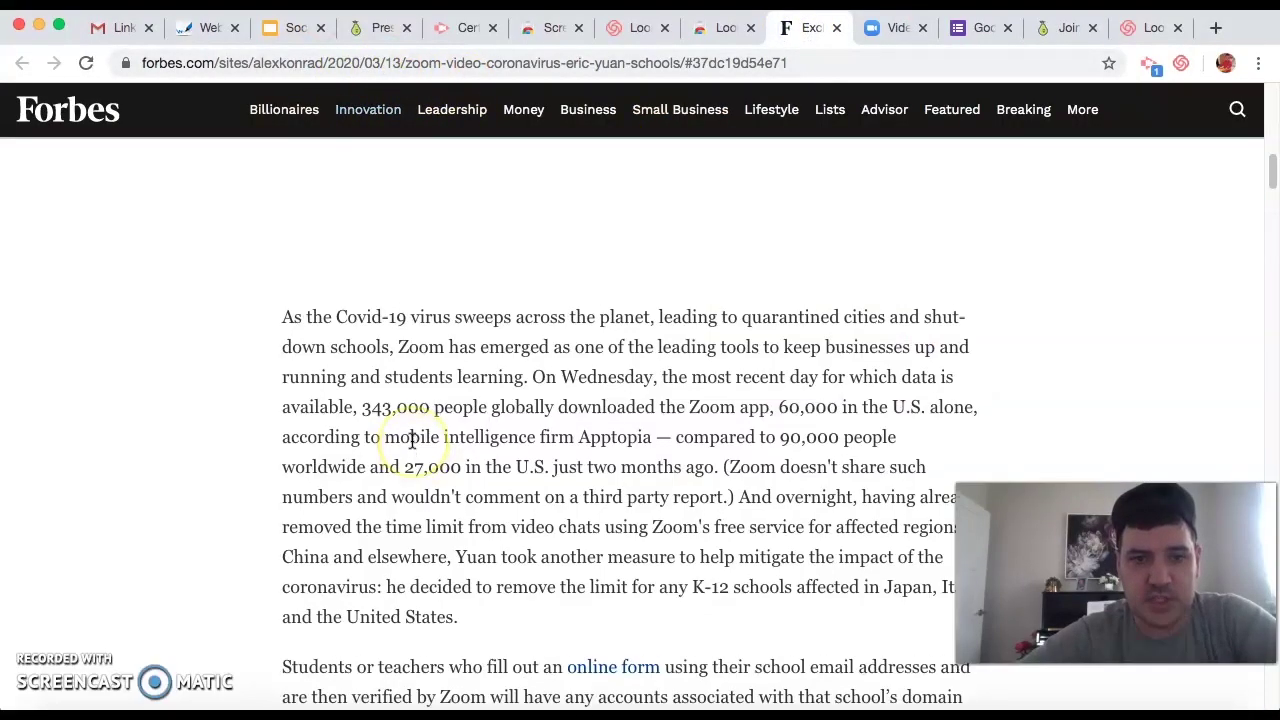
pyautogui.scroll(-15, 412, 440)
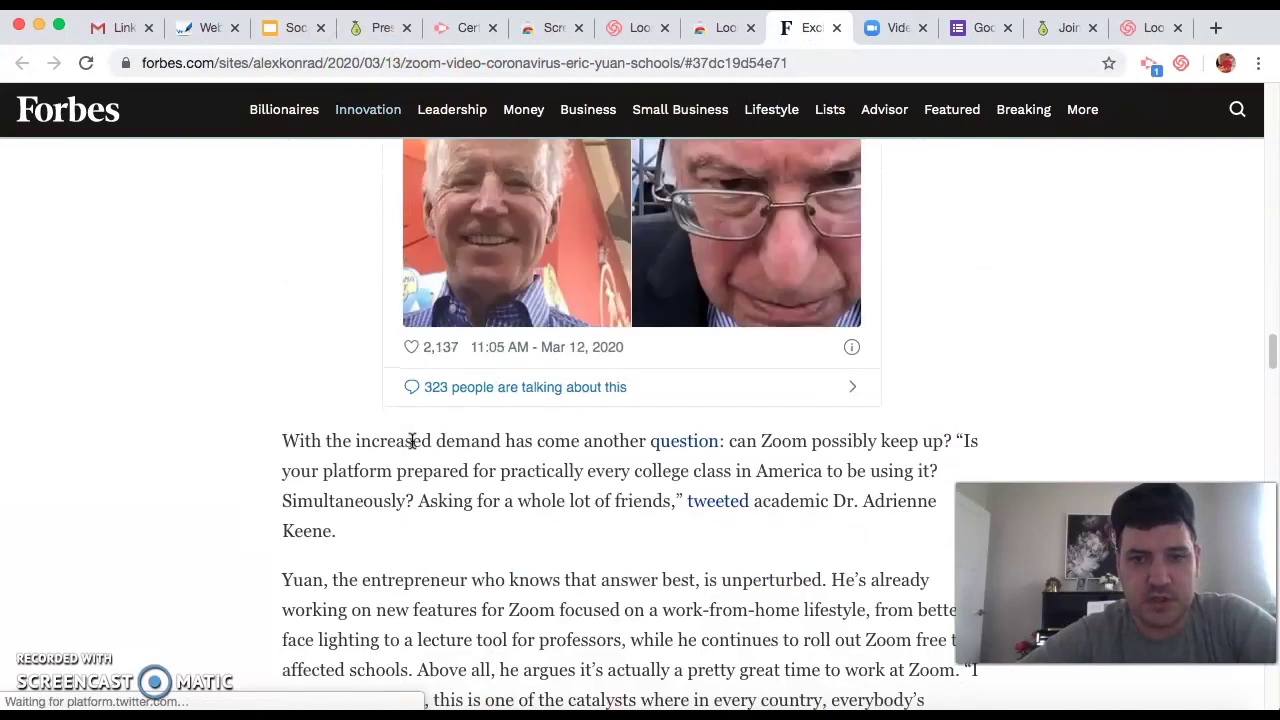
pyautogui.scroll(-15, 412, 440)
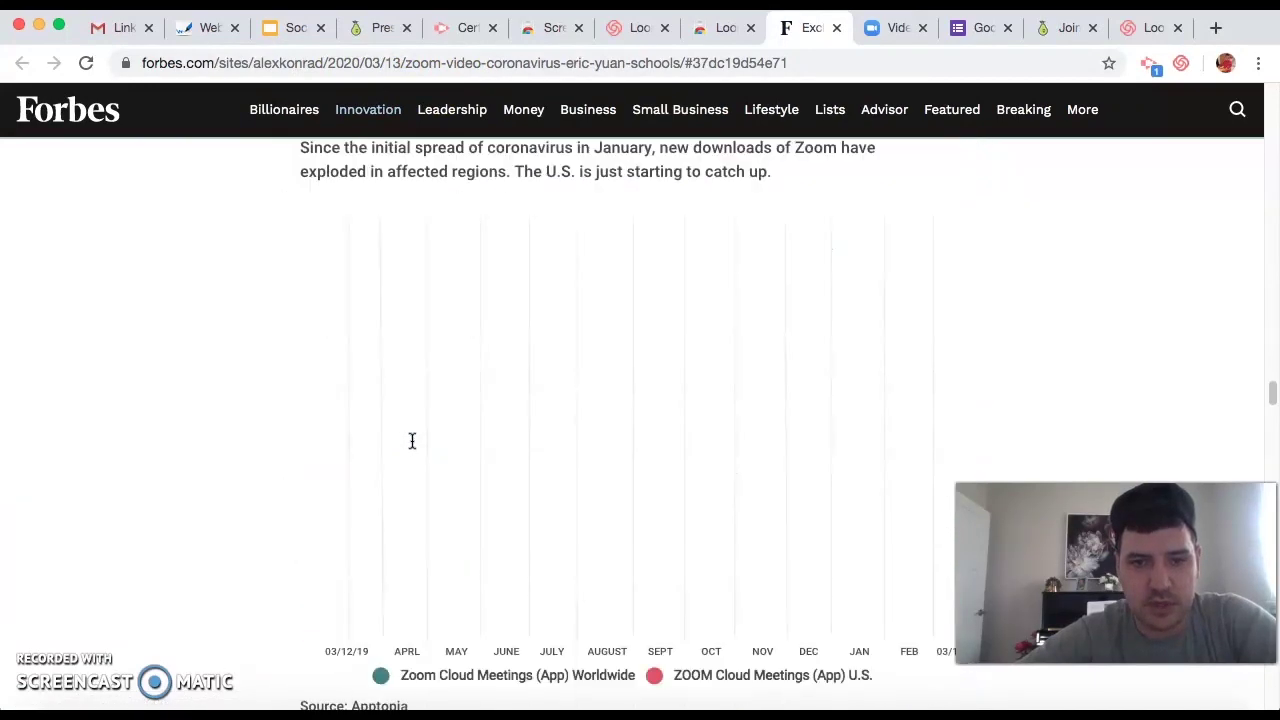
pyautogui.scroll(-15, 412, 440)
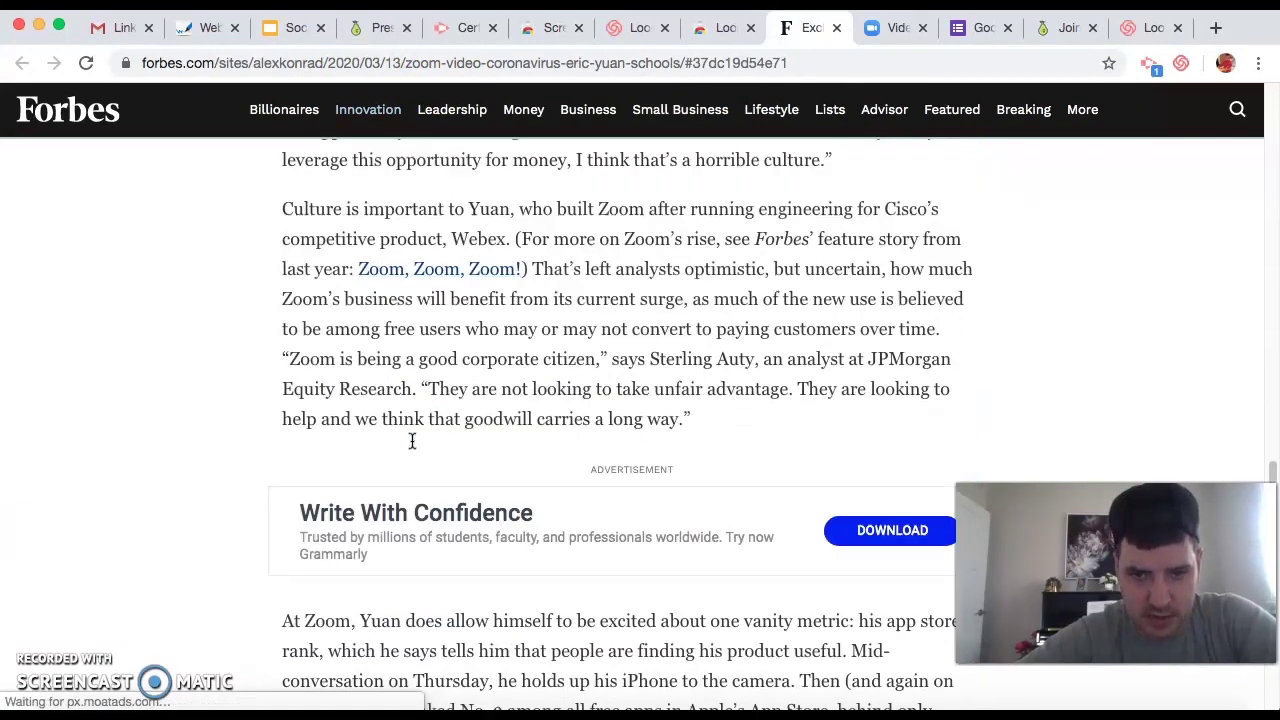
pyautogui.moveTo(276, 318); pyautogui.dragTo(994, 316)
pyautogui.click(587, 343)
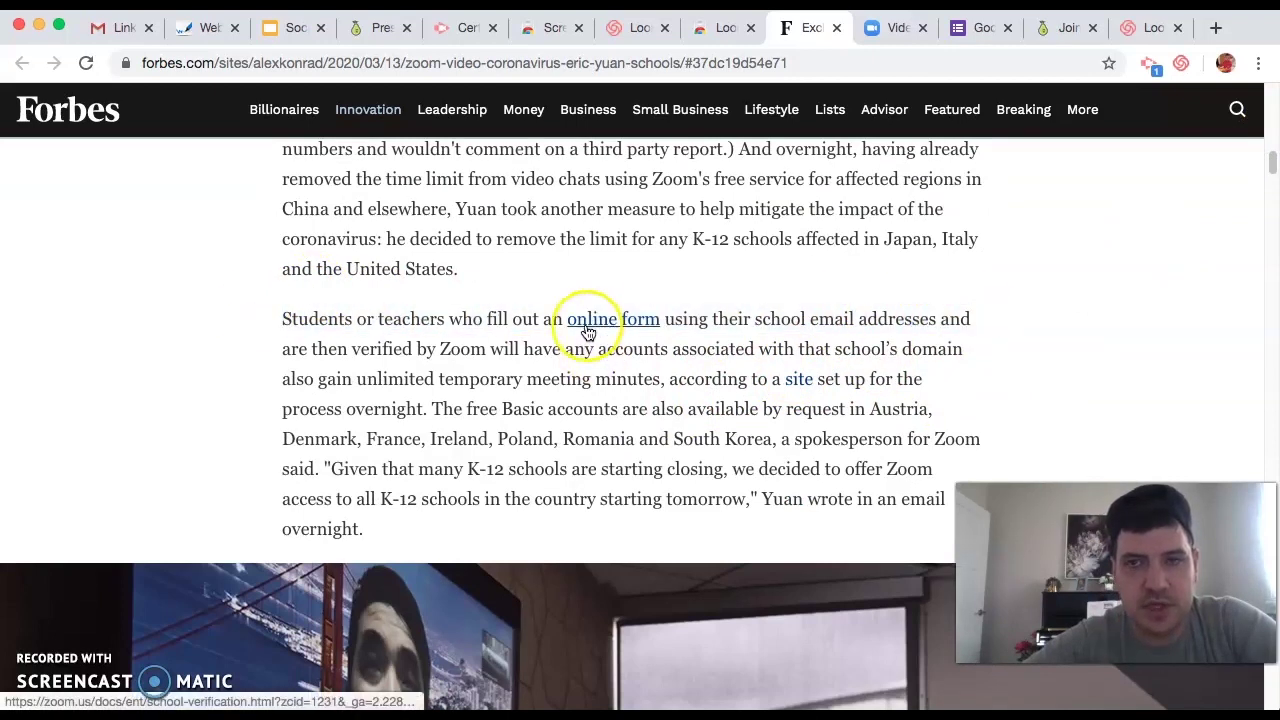
# Step: Switch to the Zoom website, open its sign-in page and enter the account's e-mail address
pyautogui.click(878, 28)
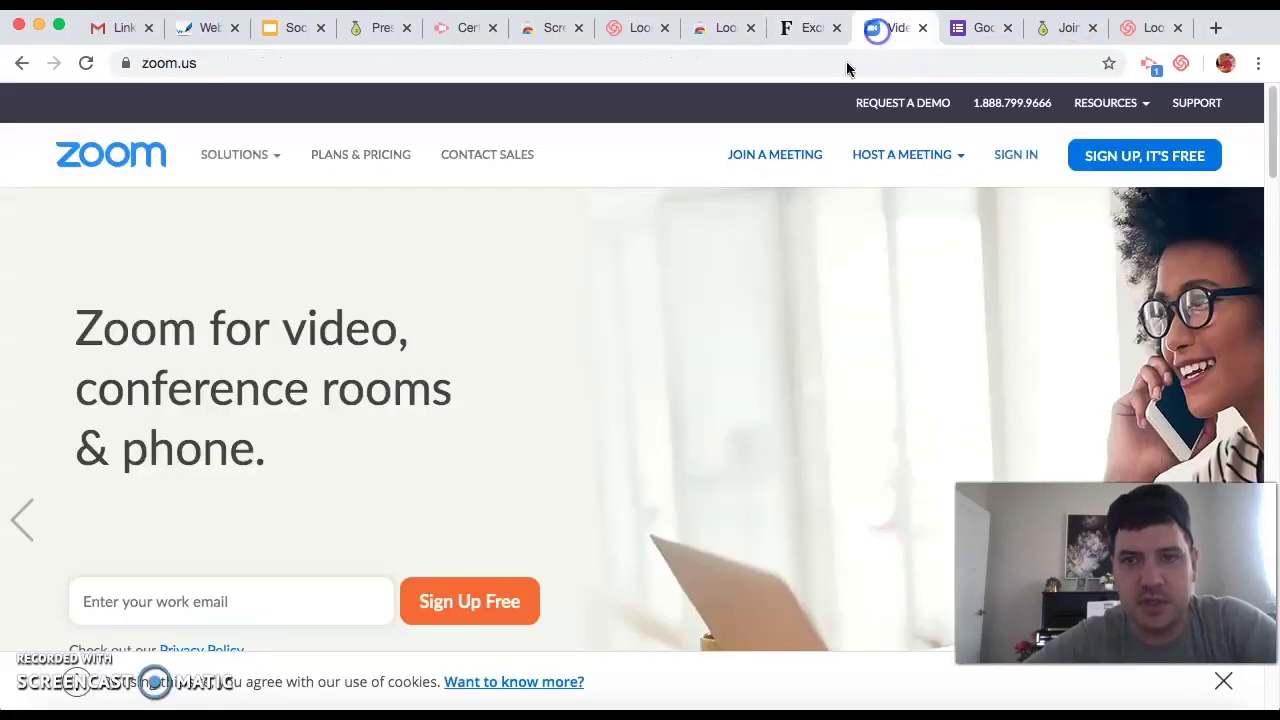
pyautogui.moveTo(970, 160)
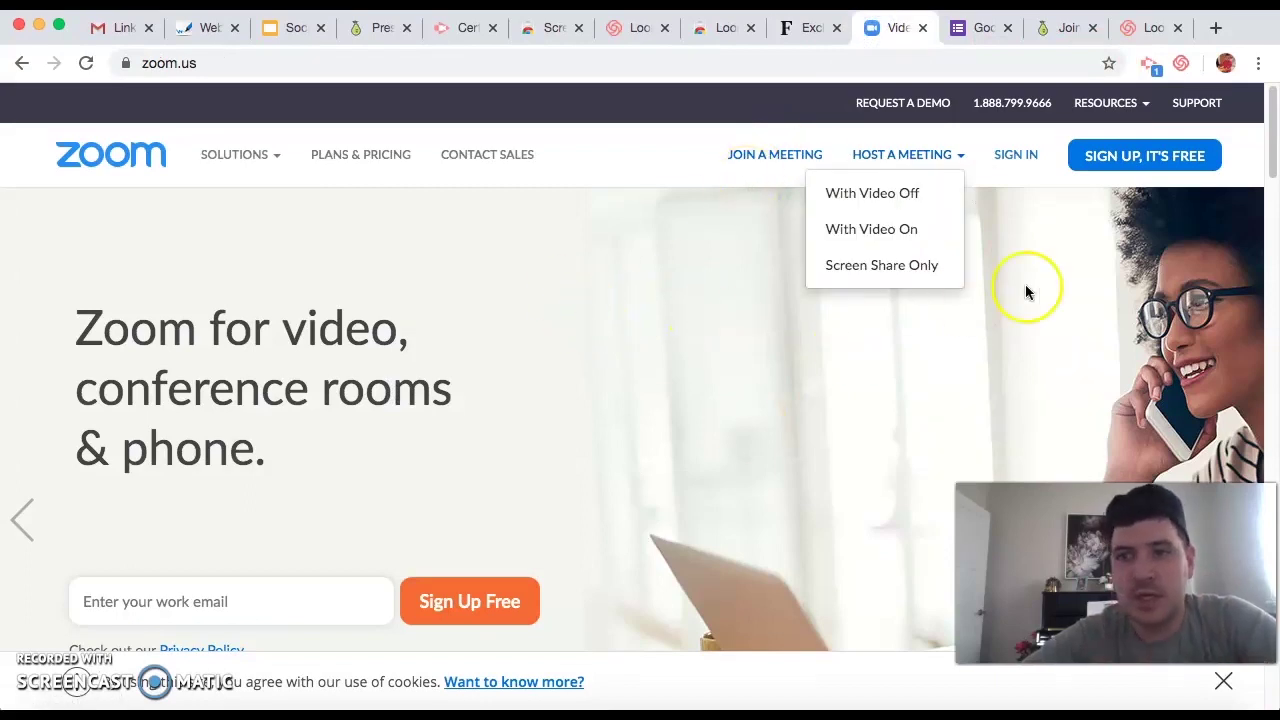
pyautogui.click(1008, 156)
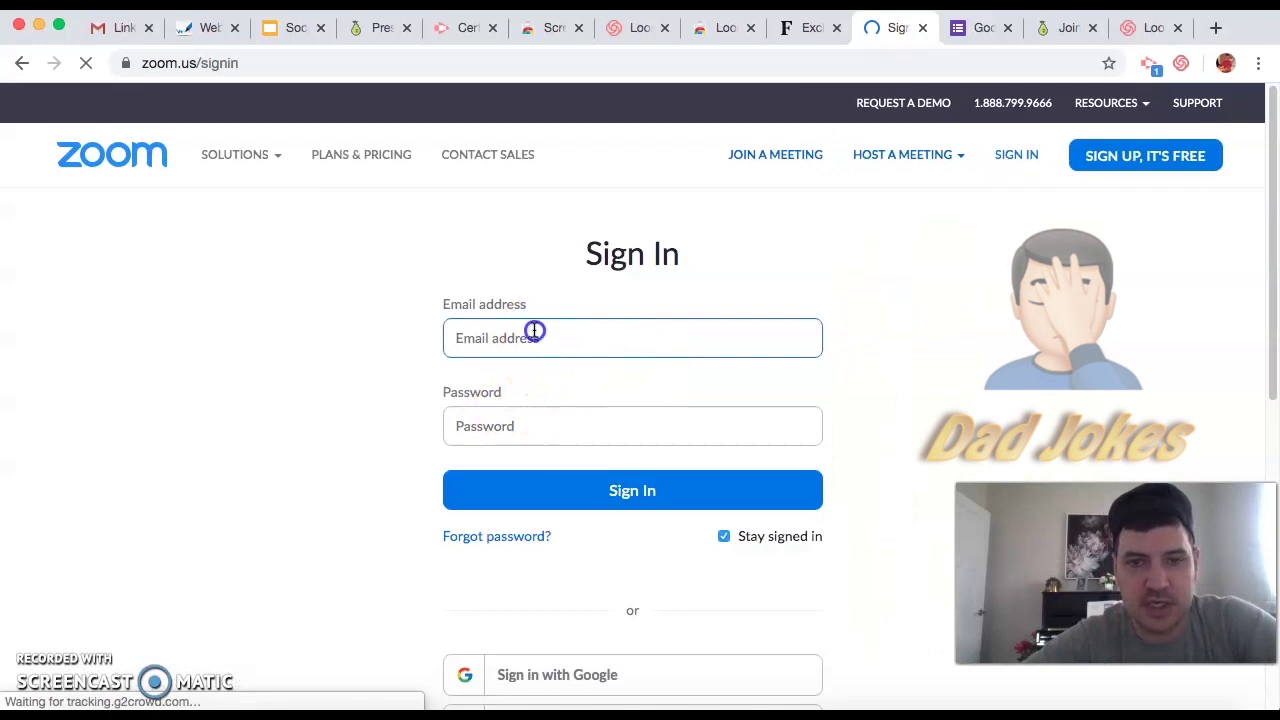
pyautogui.click(527, 332)
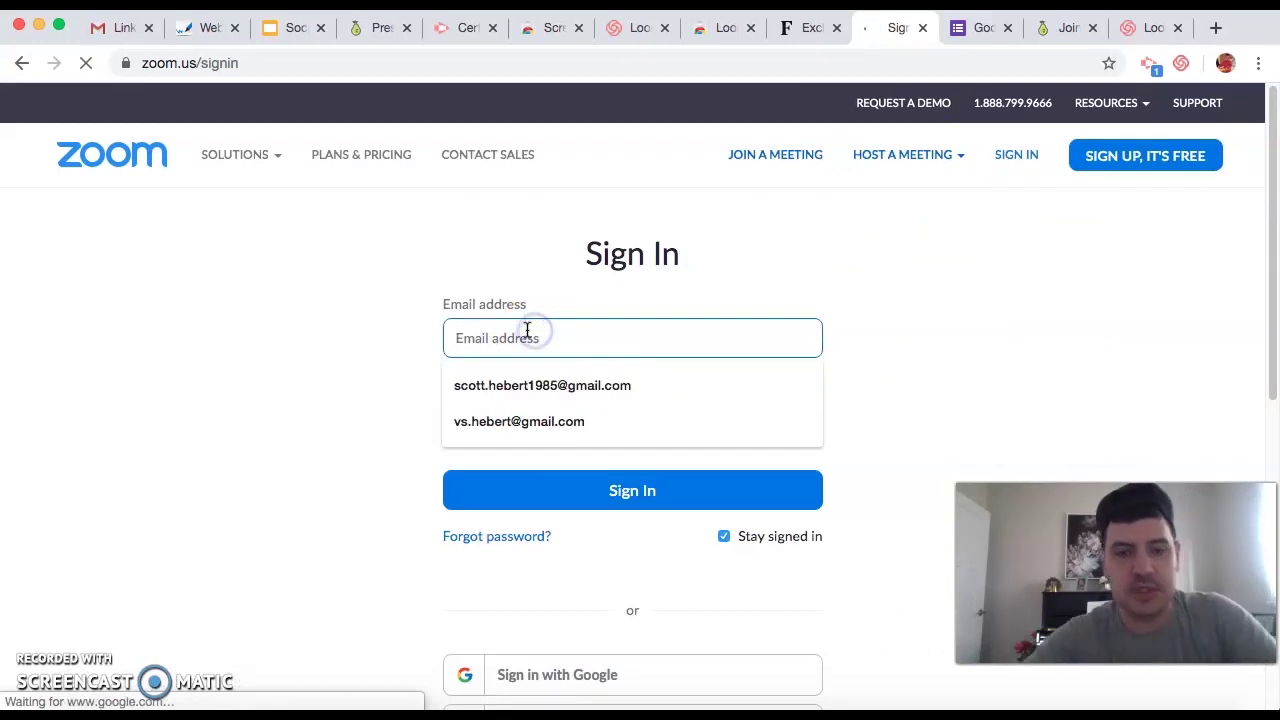
pyautogui.write('scott')
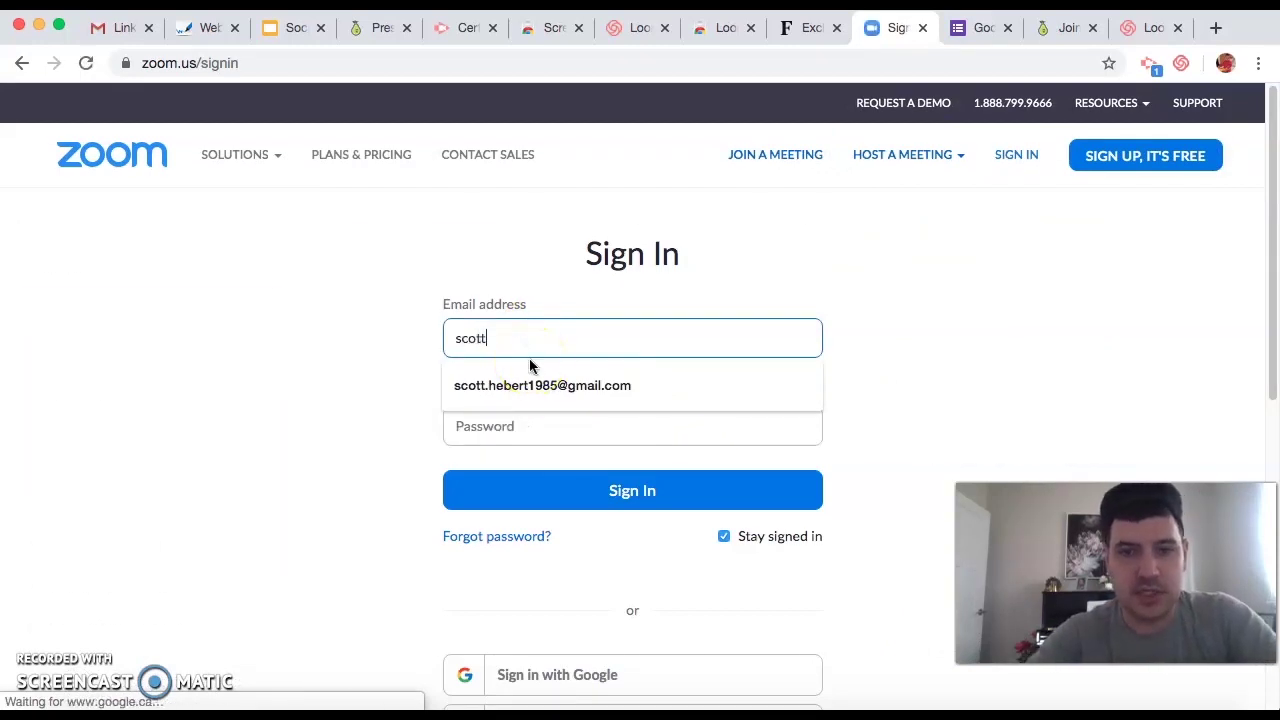
# Step: Look over the Zoom meetings page and the Live Training Webinars help article with its training topics, and close the article
pyautogui.scroll(-4, 547, 494)
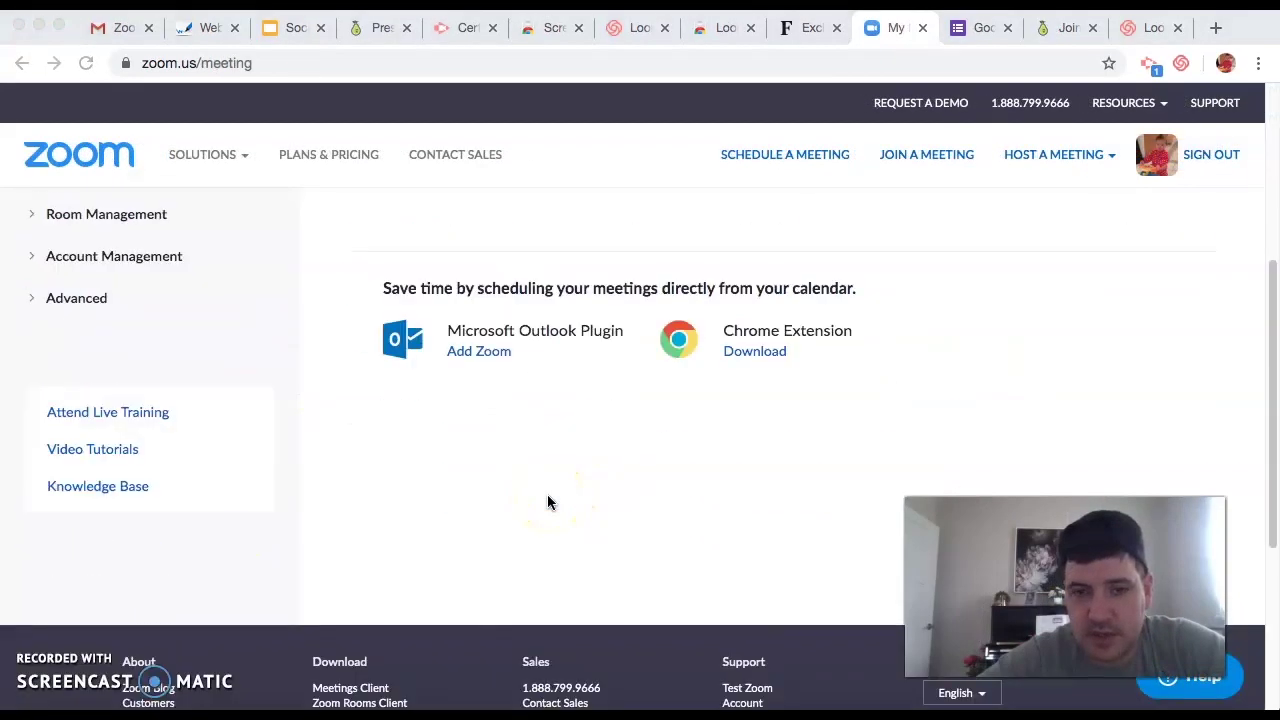
pyautogui.scroll(4, 547, 502)
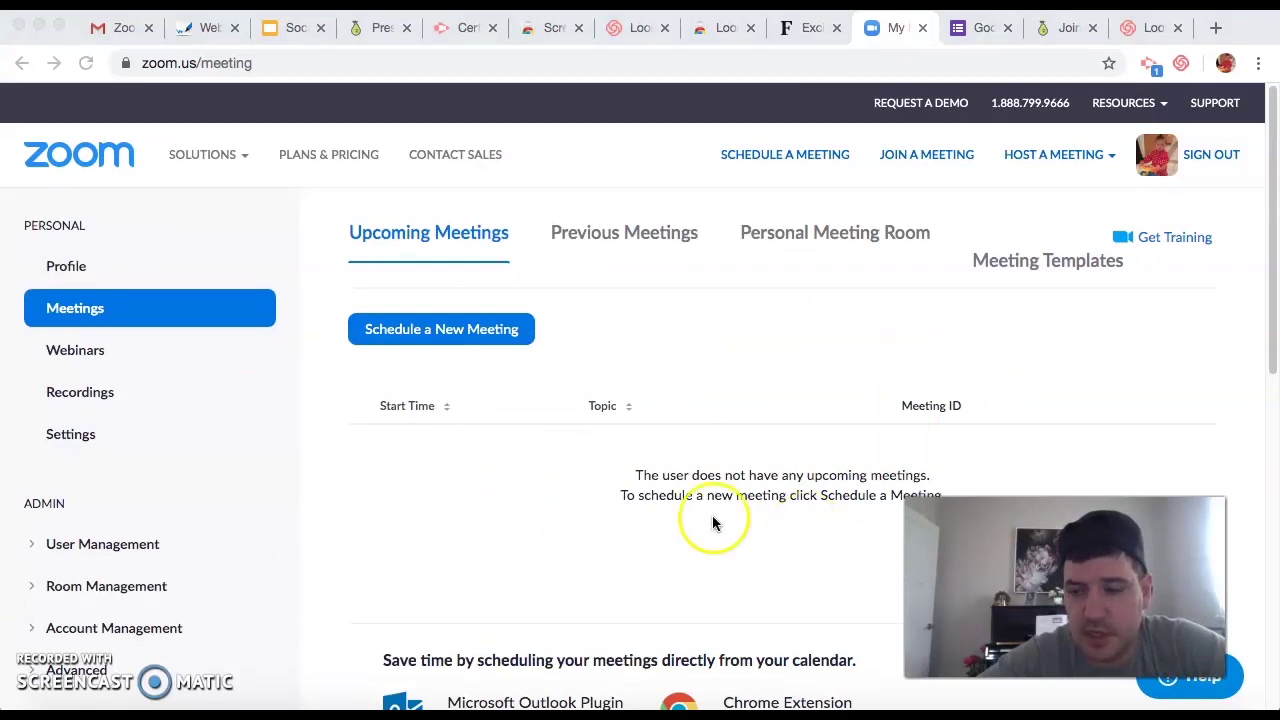
pyautogui.click(1180, 237)
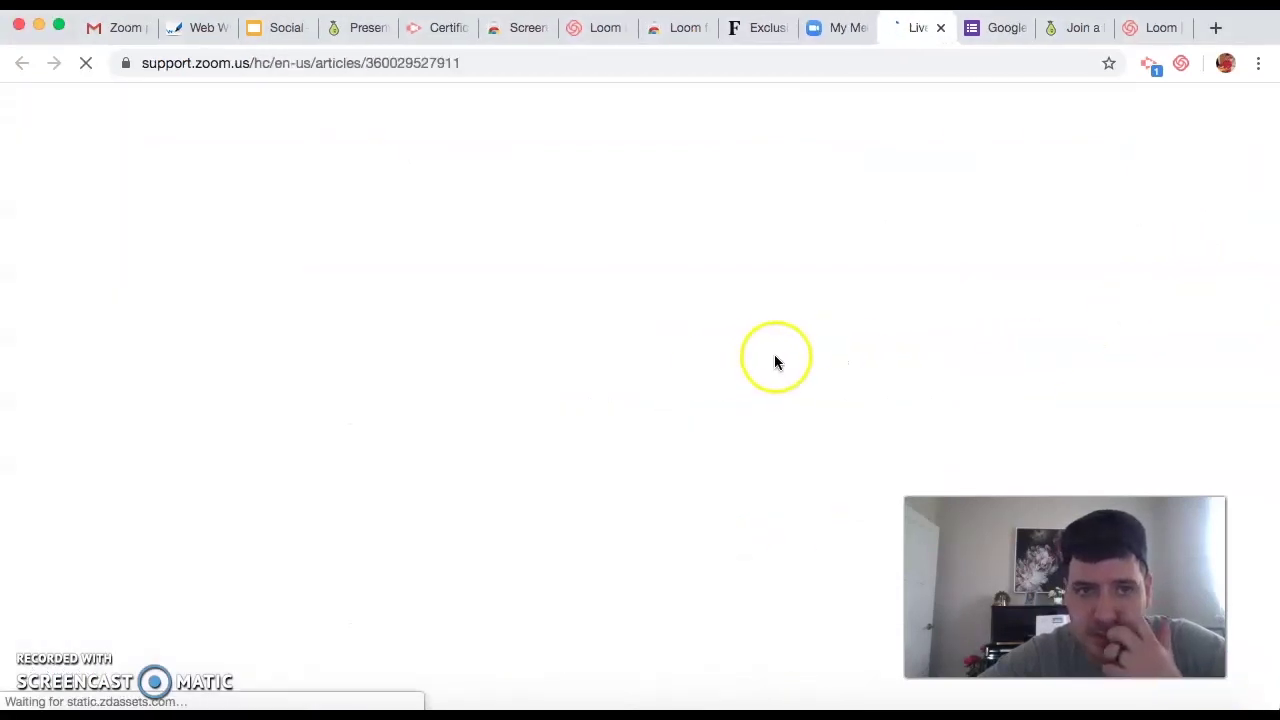
pyautogui.scroll(-10, 580, 472)
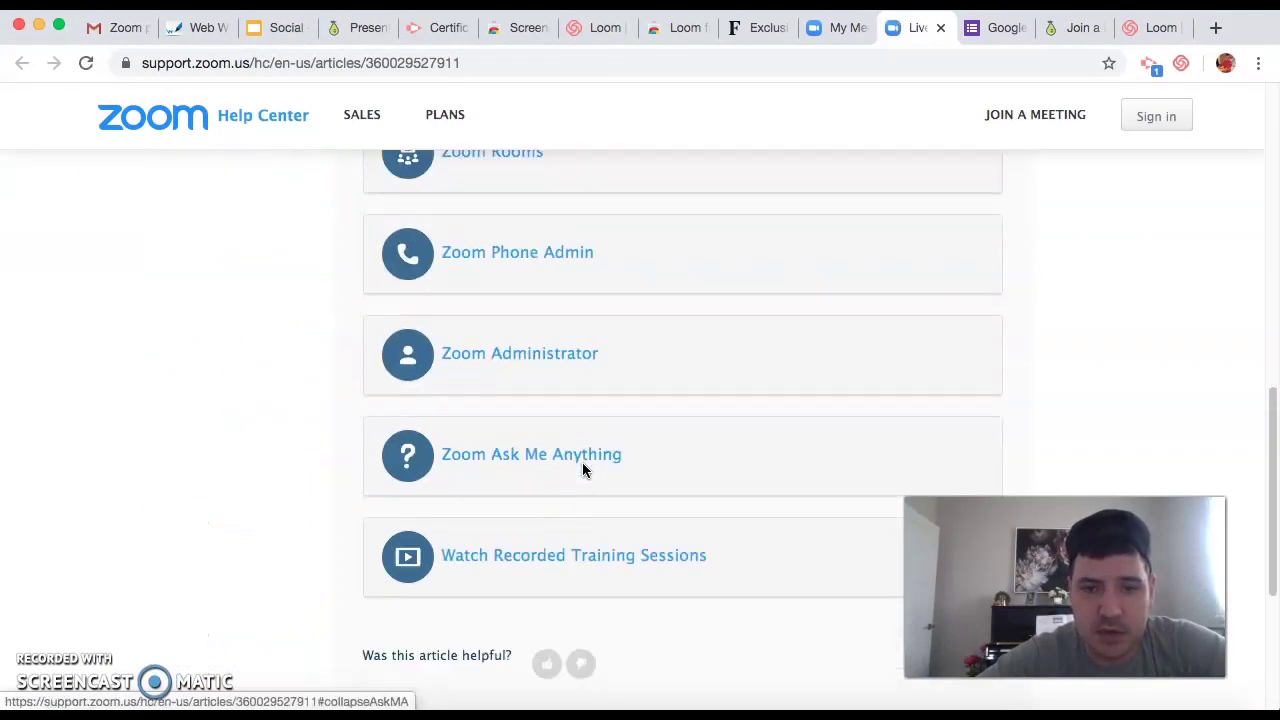
pyautogui.scroll(-3, 582, 462)
pyautogui.scroll(8, 582, 462)
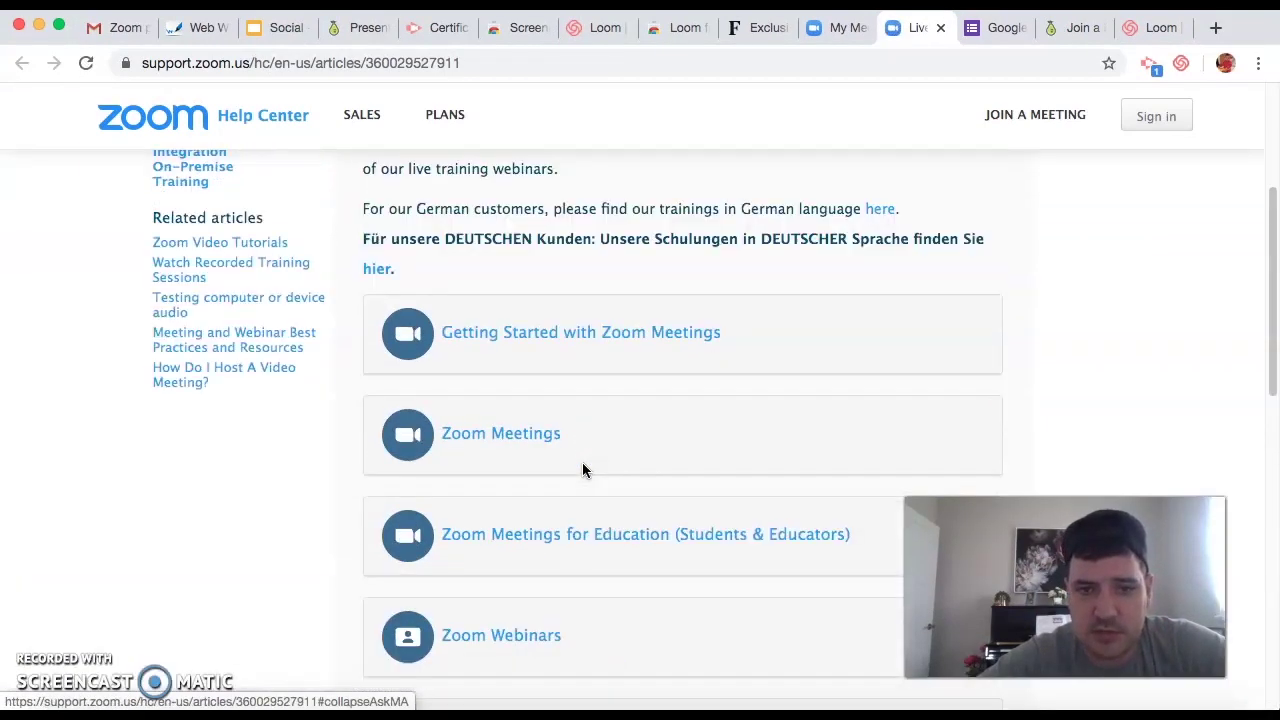
pyautogui.scroll(4, 584, 470)
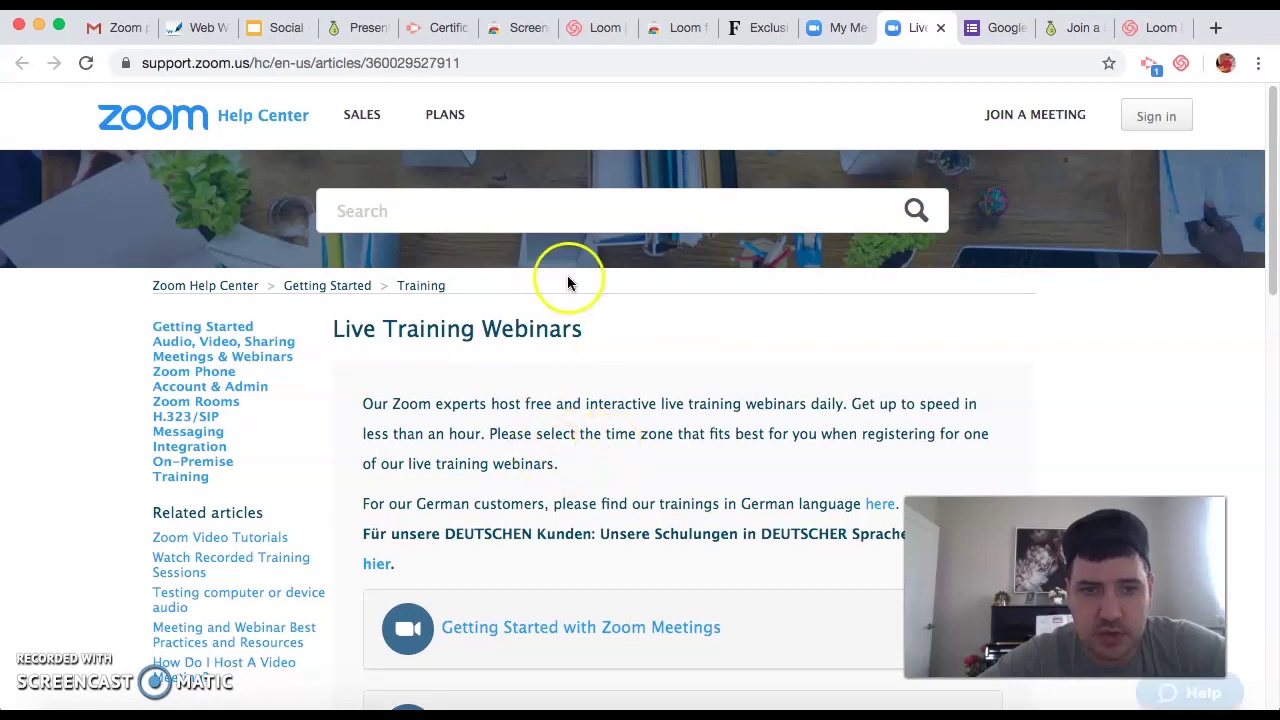
pyautogui.click(940, 28)
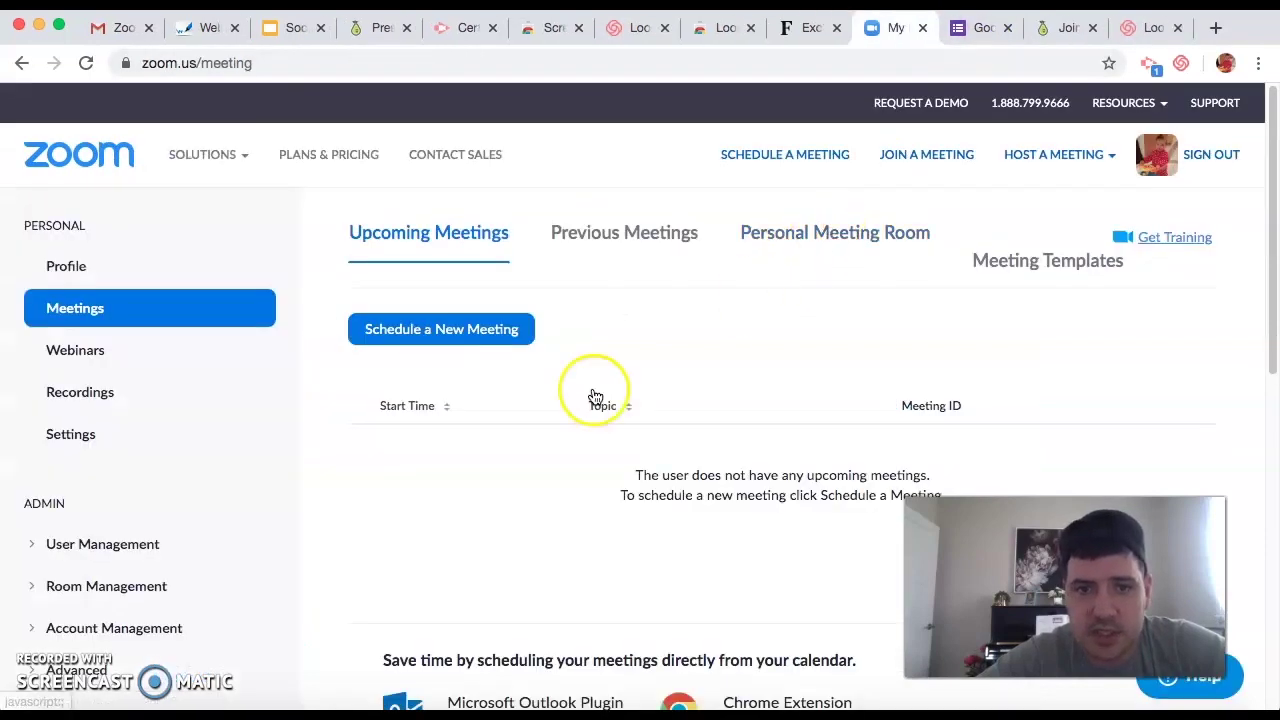
# Step: Start scheduling a new Zoom meeting with the topic "Japan Chap"
pyautogui.click(452, 330)
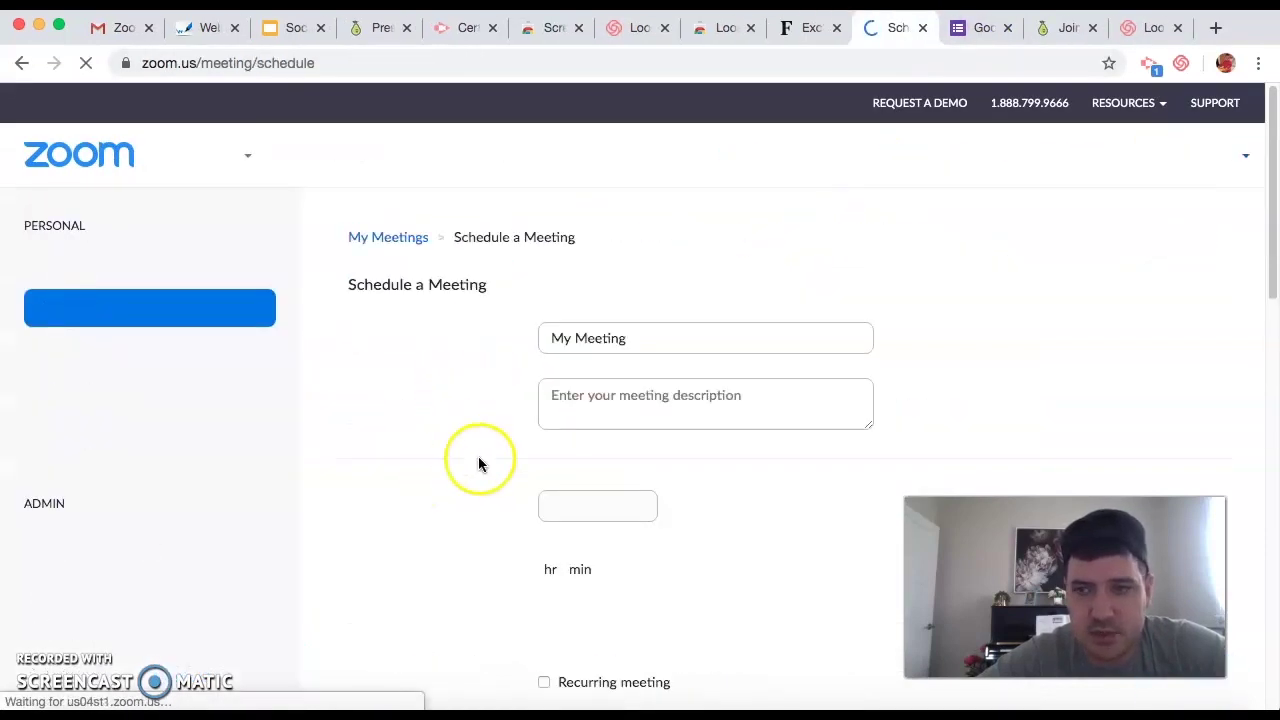
pyautogui.click(456, 323)
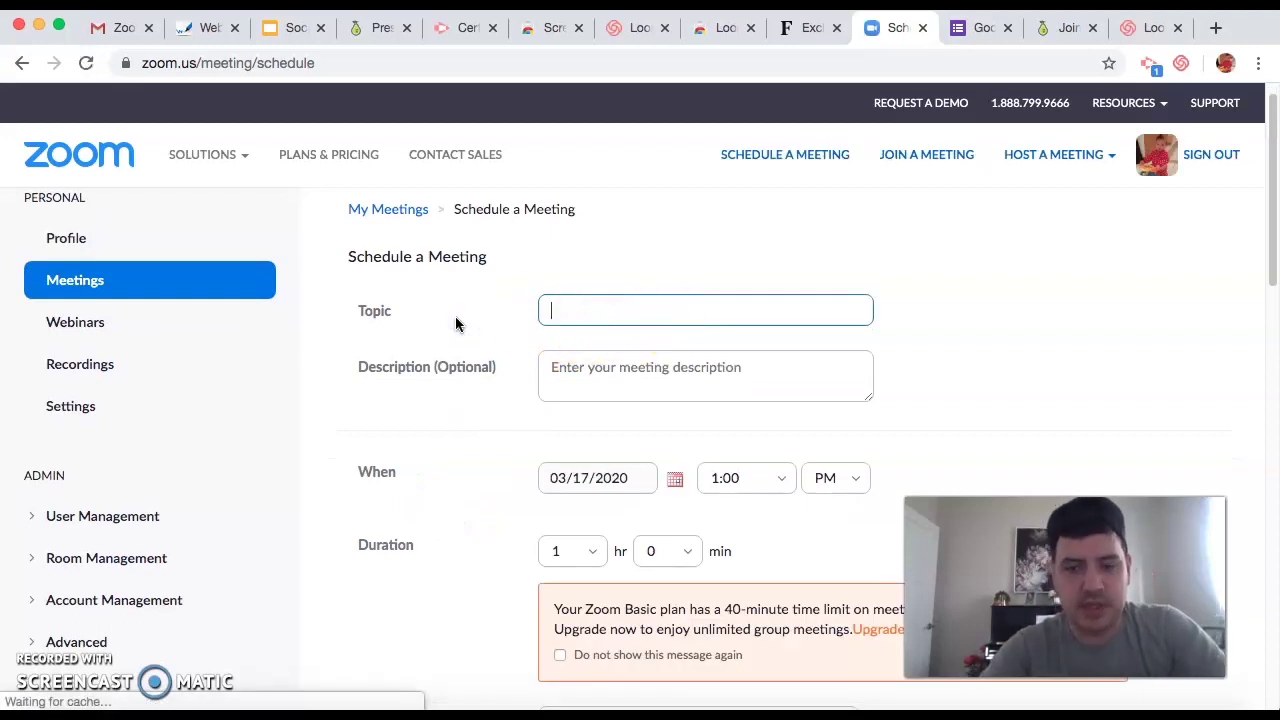
pyautogui.write('Japan Chap')
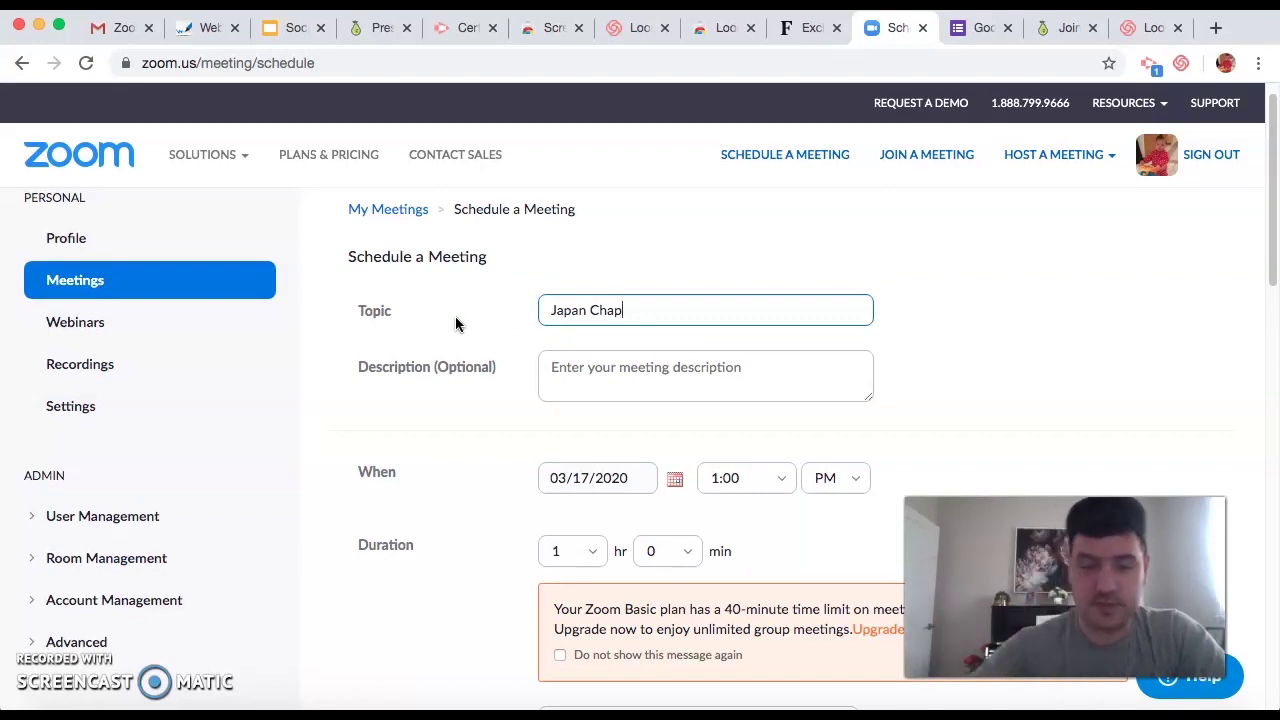
pyautogui.click(605, 368)
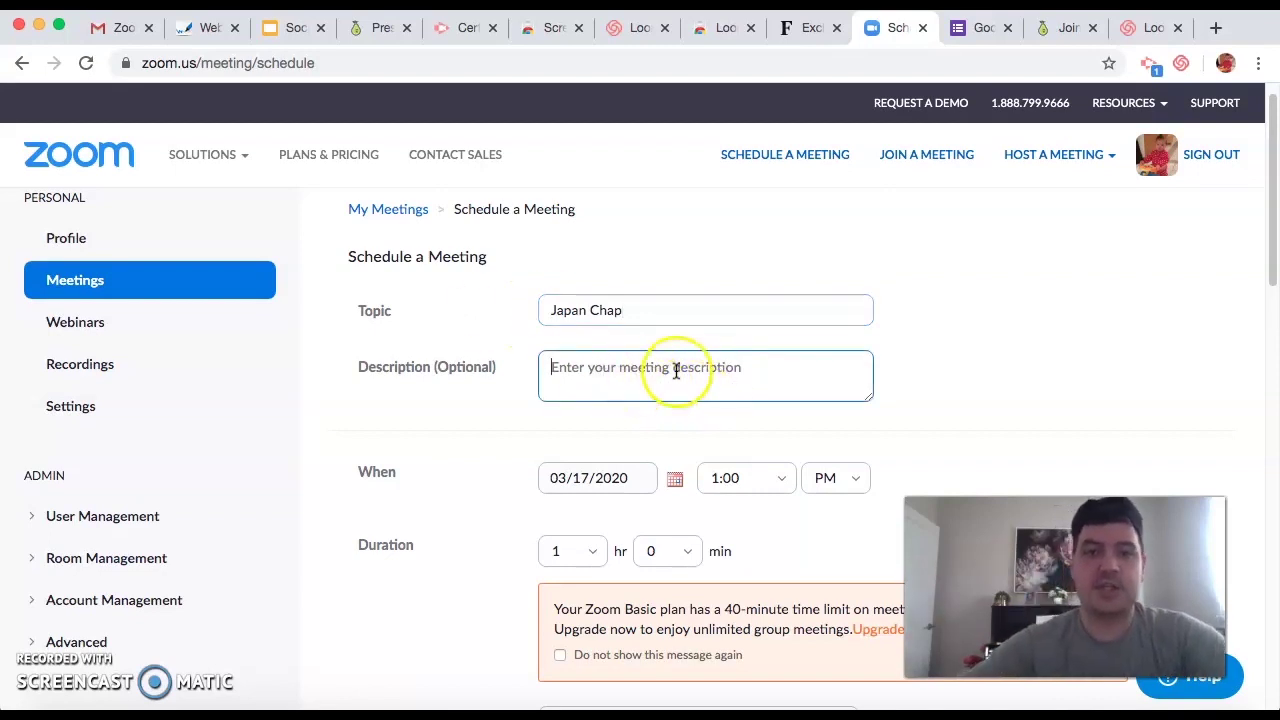
# Step: Set the meeting date to 03/23/2020
pyautogui.scroll(-3, 646, 404)
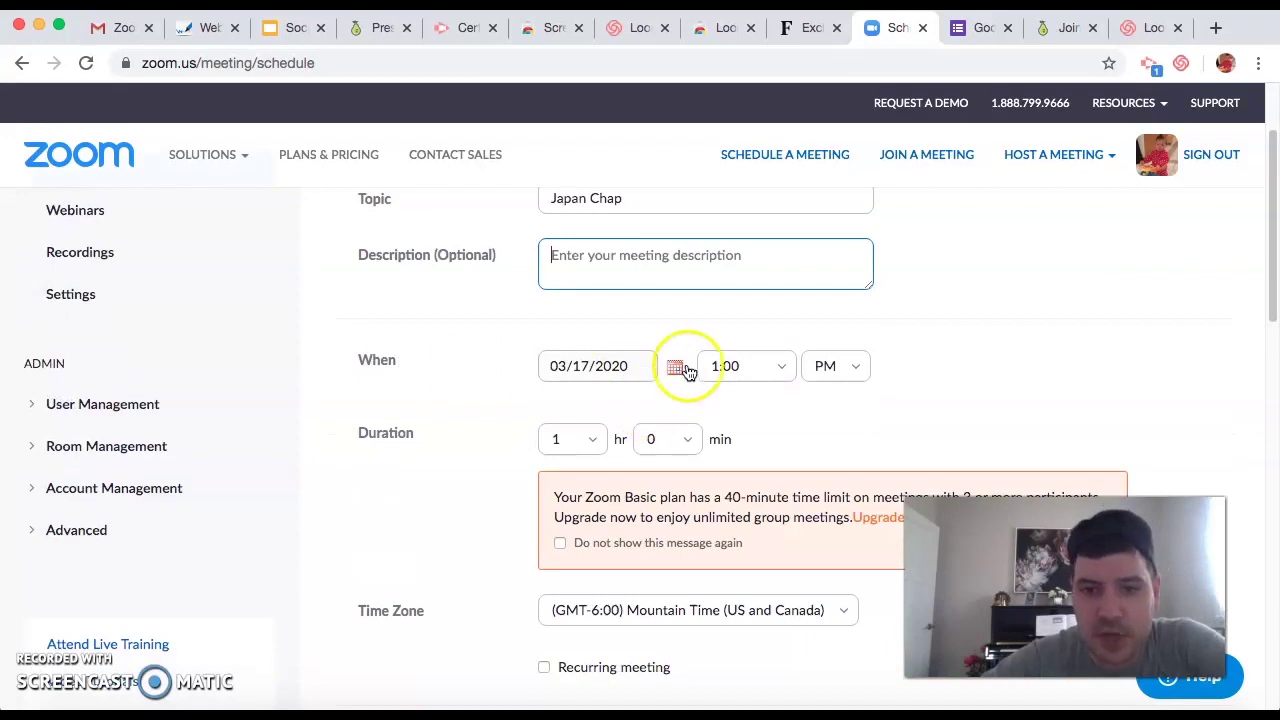
pyautogui.click(675, 367)
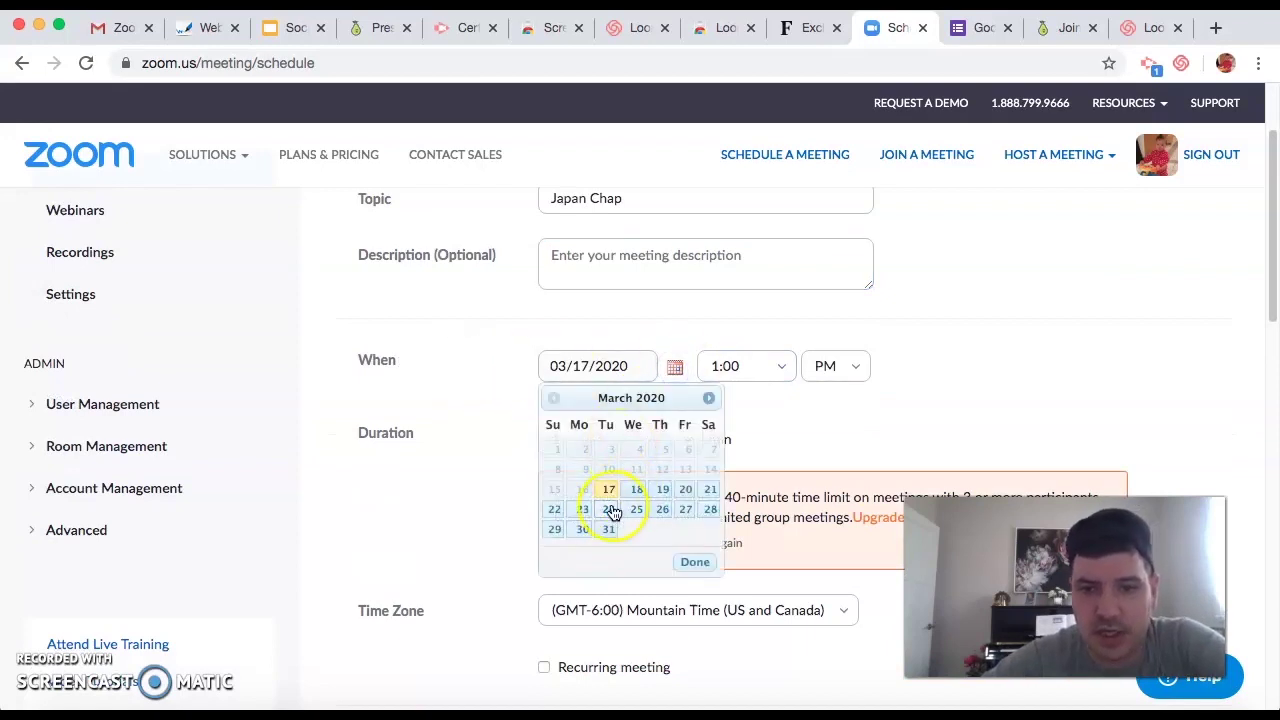
pyautogui.click(585, 510)
pyautogui.click(663, 440)
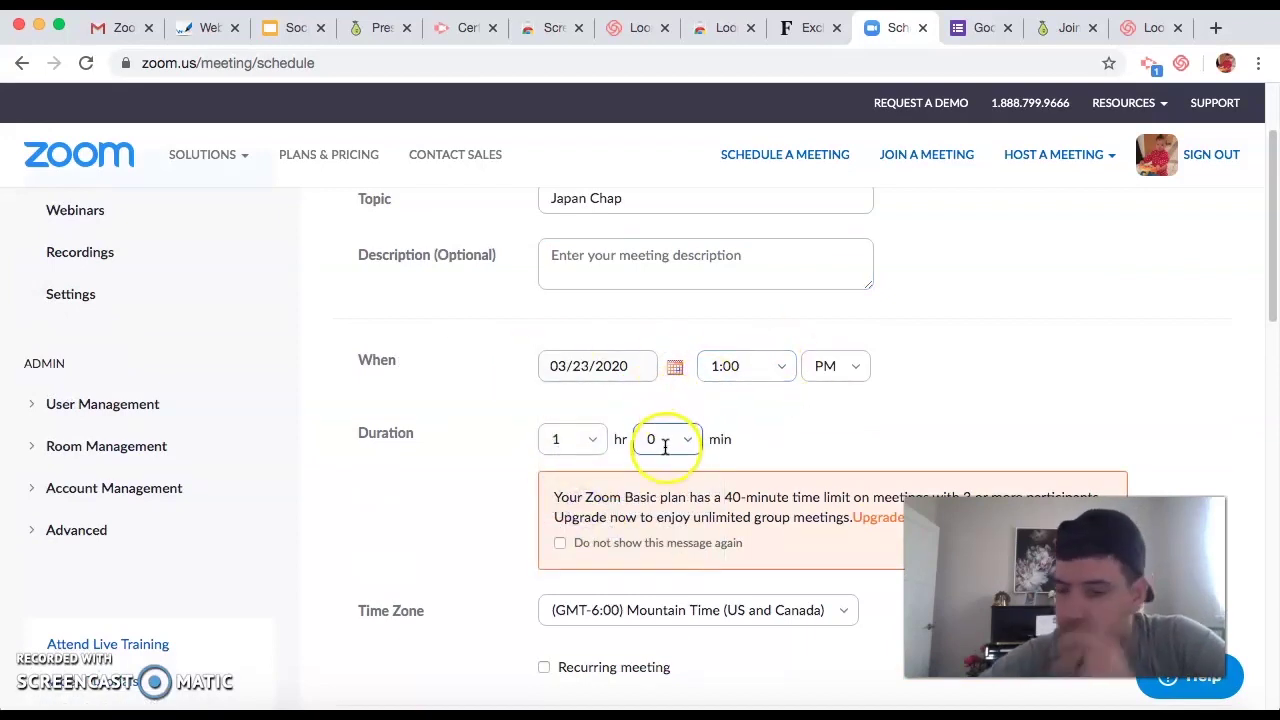
# Step: Set the meeting duration to 0 hours 30 minutes
pyautogui.click(595, 441)
pyautogui.click(595, 441)
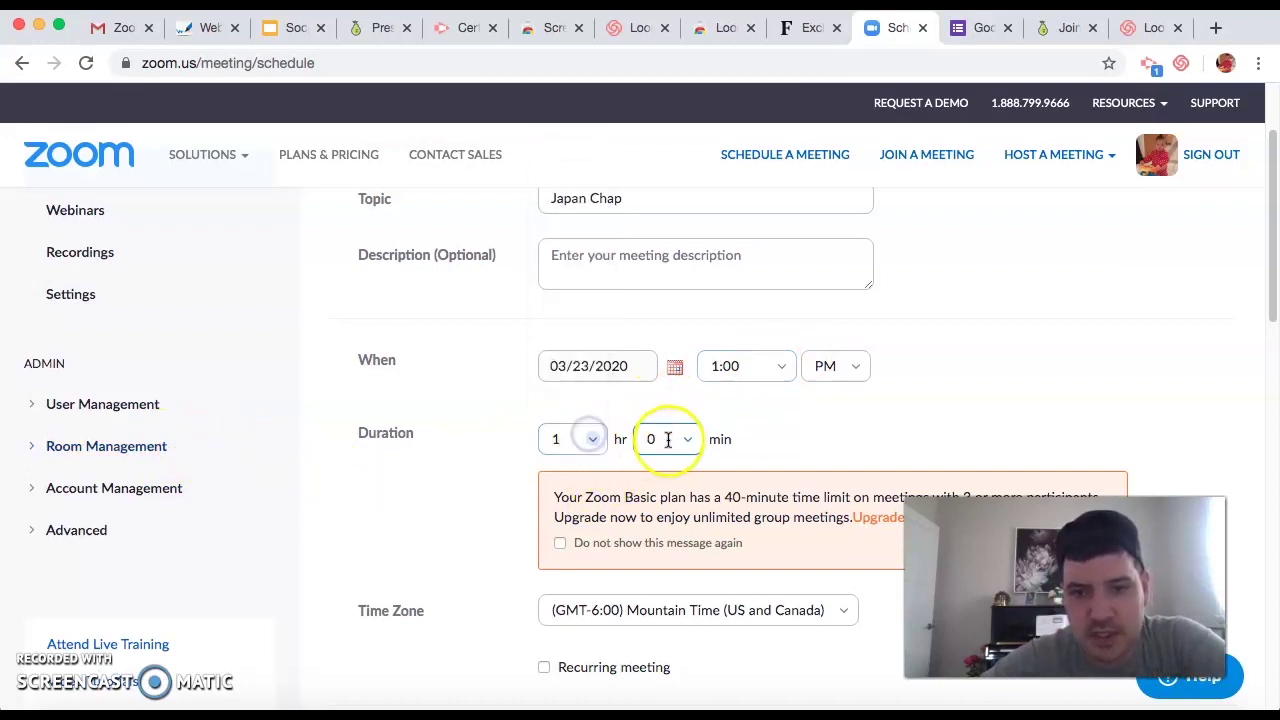
pyautogui.click(596, 445)
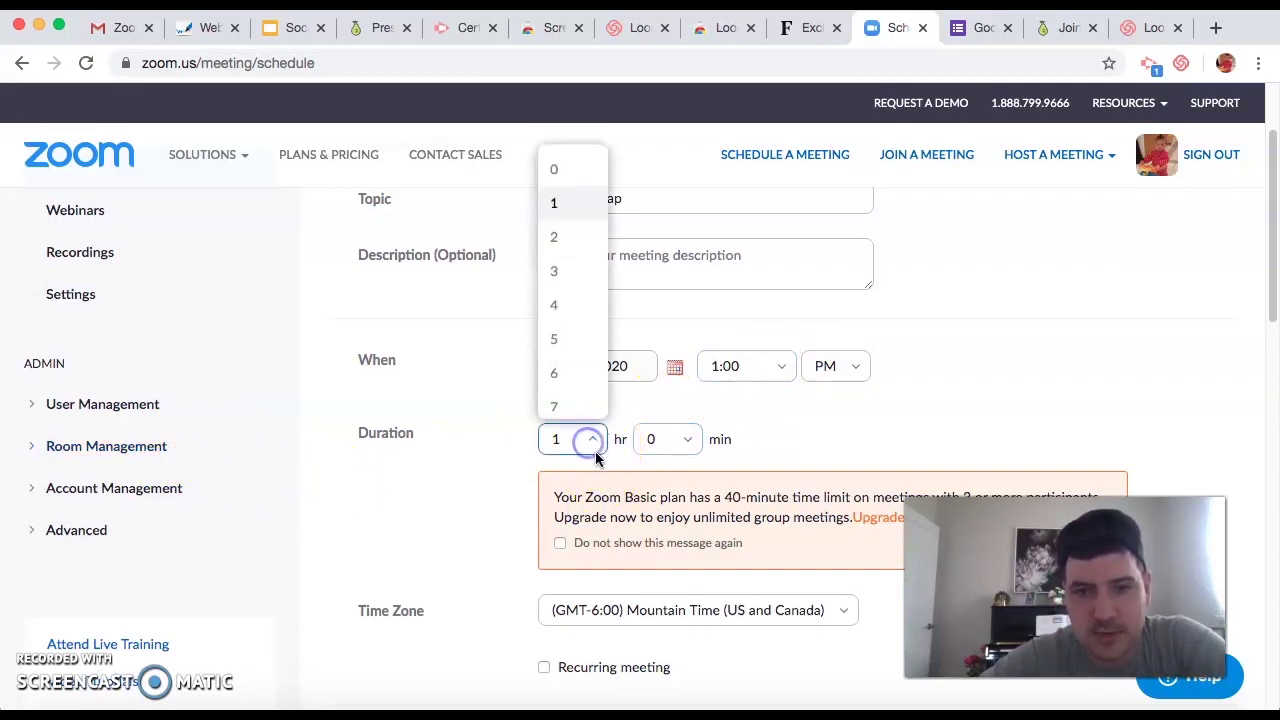
pyautogui.click(559, 171)
pyautogui.click(670, 455)
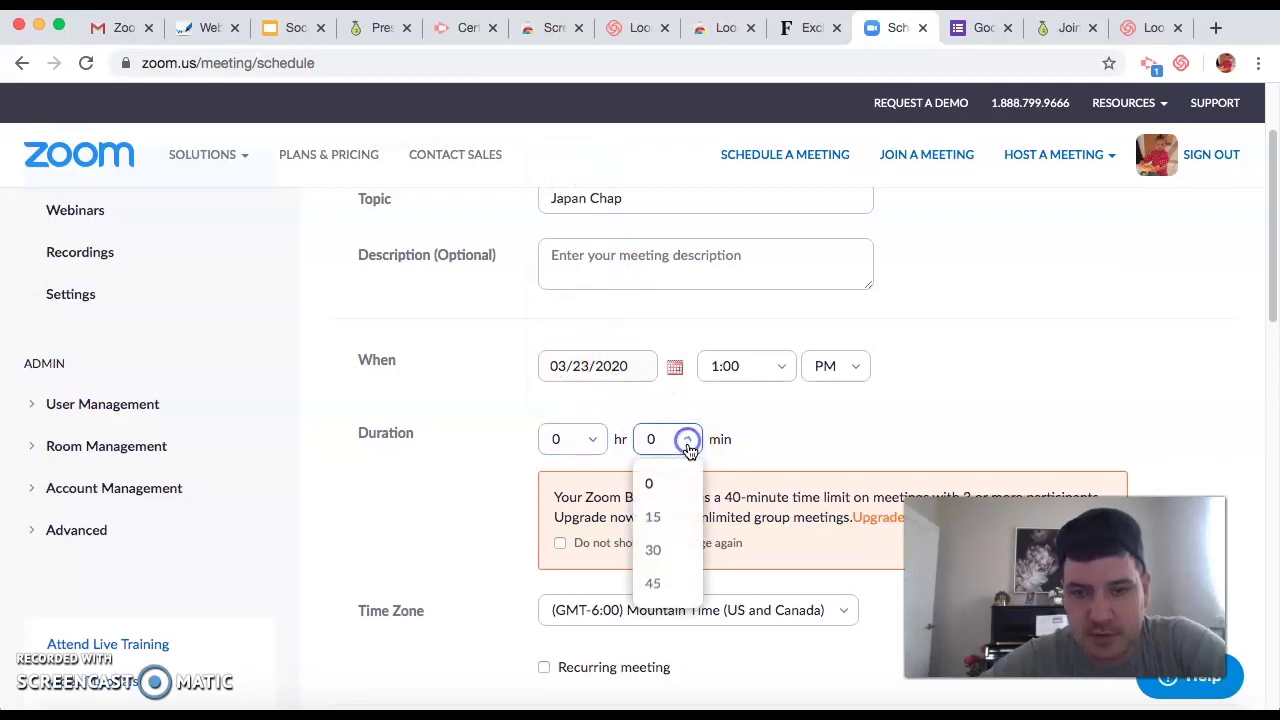
pyautogui.click(663, 558)
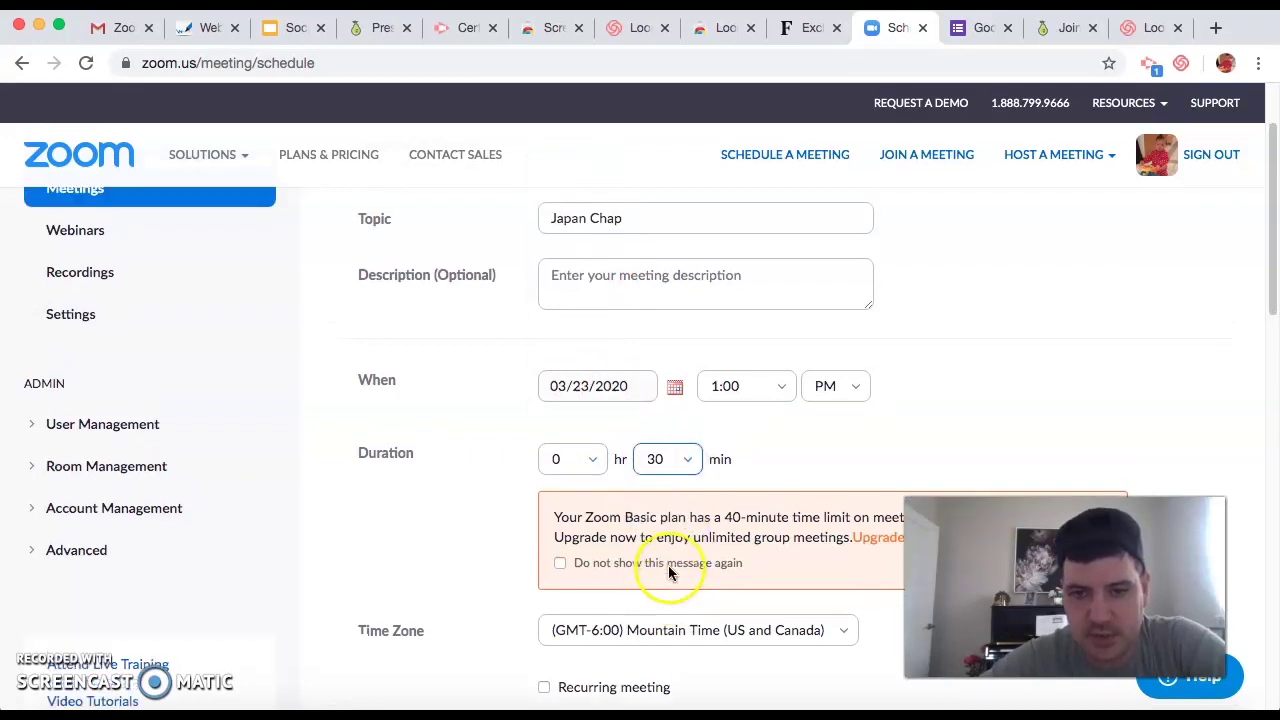
# Step: Review the time zone, meeting ID, password, video and audio settings, and turn the host's video on
pyautogui.scroll(-3, 668, 568)
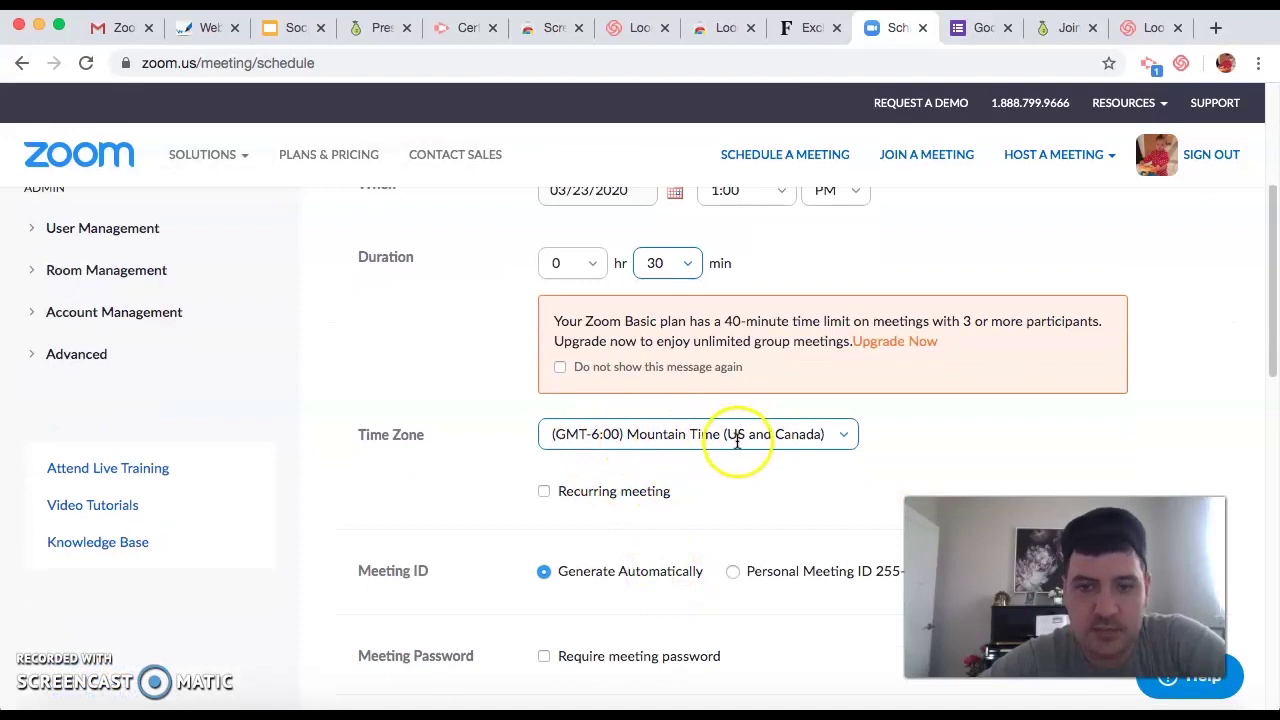
pyautogui.scroll(-1, 612, 508)
pyautogui.scroll(-1, 620, 525)
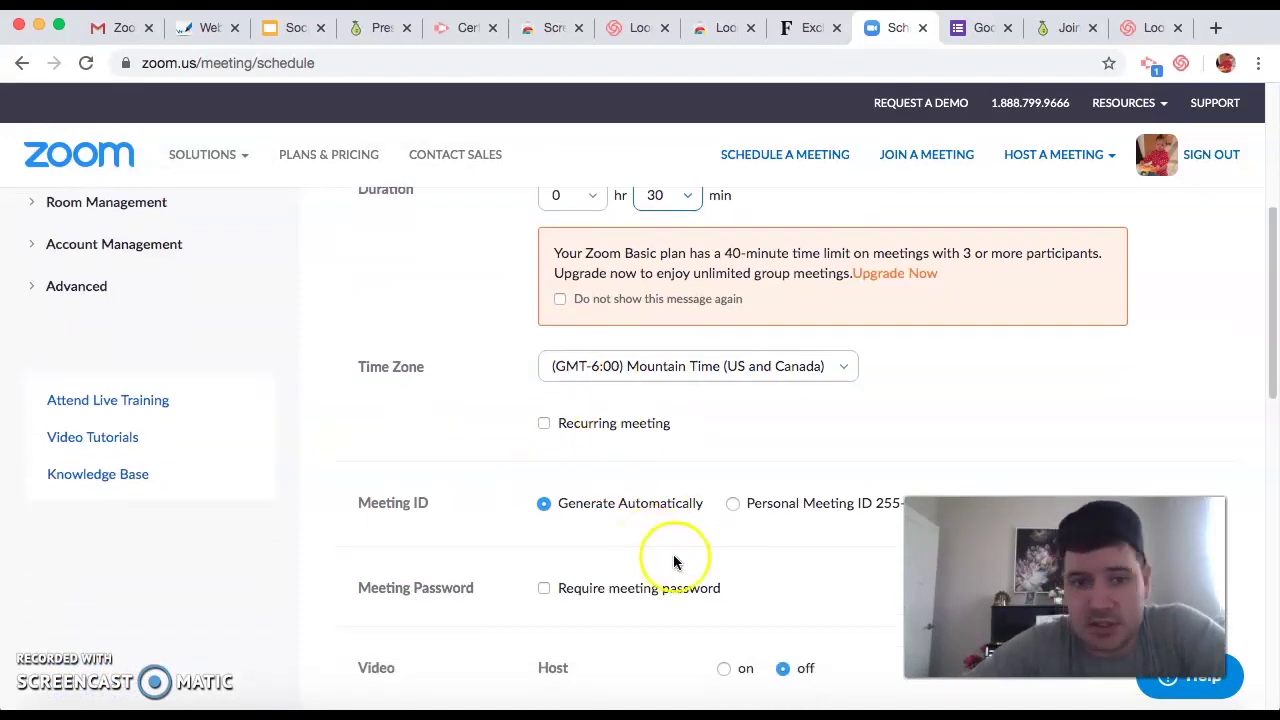
pyautogui.scroll(-3, 673, 558)
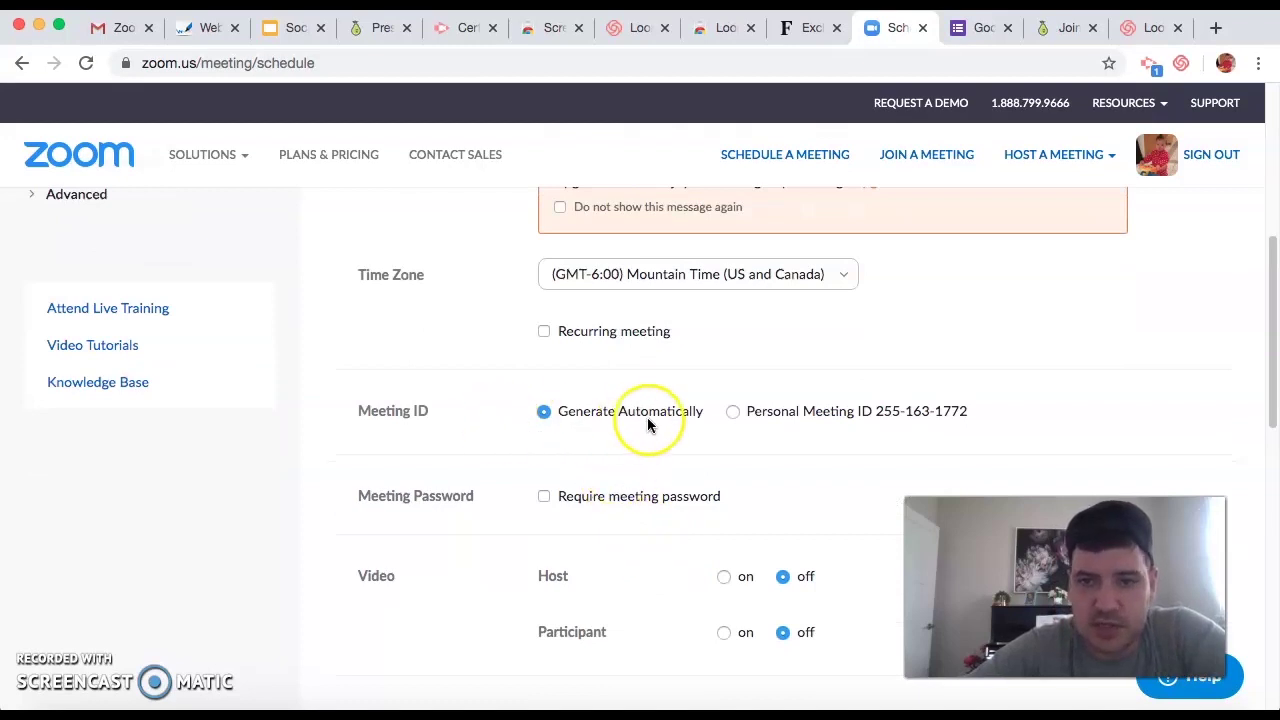
pyautogui.scroll(-1, 640, 520)
pyautogui.scroll(-1, 623, 487)
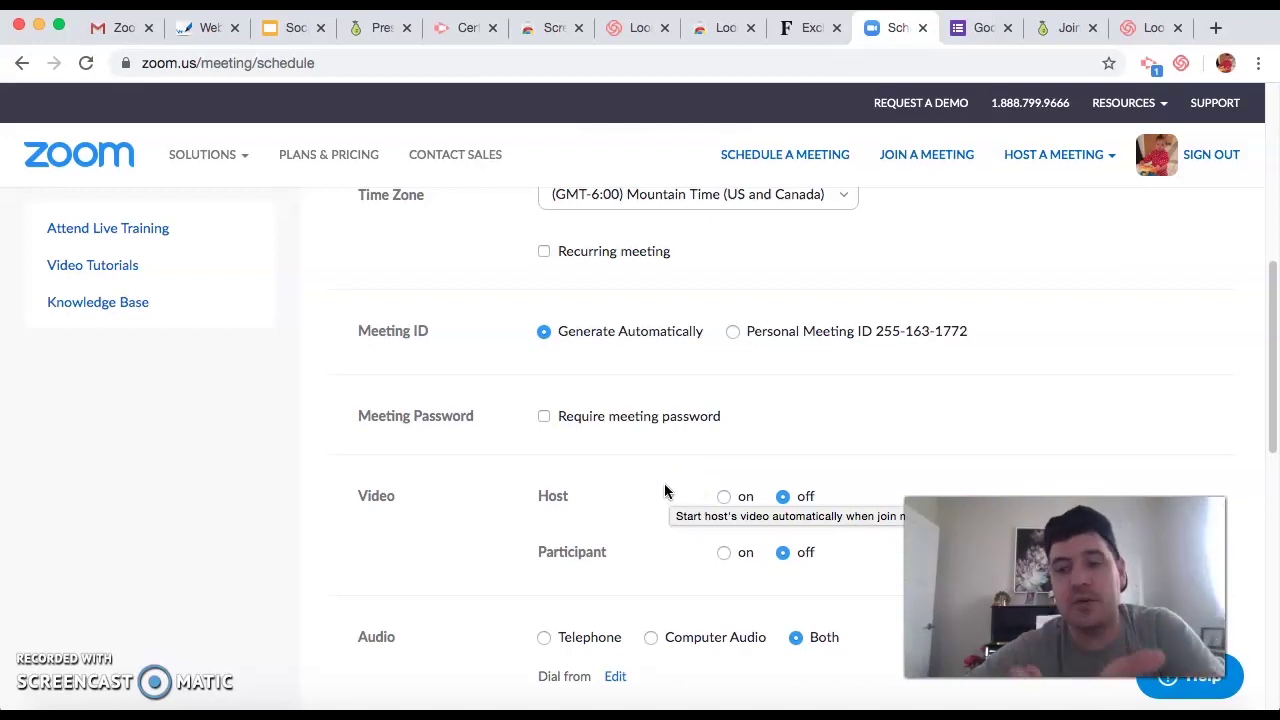
pyautogui.scroll(-1, 614, 550)
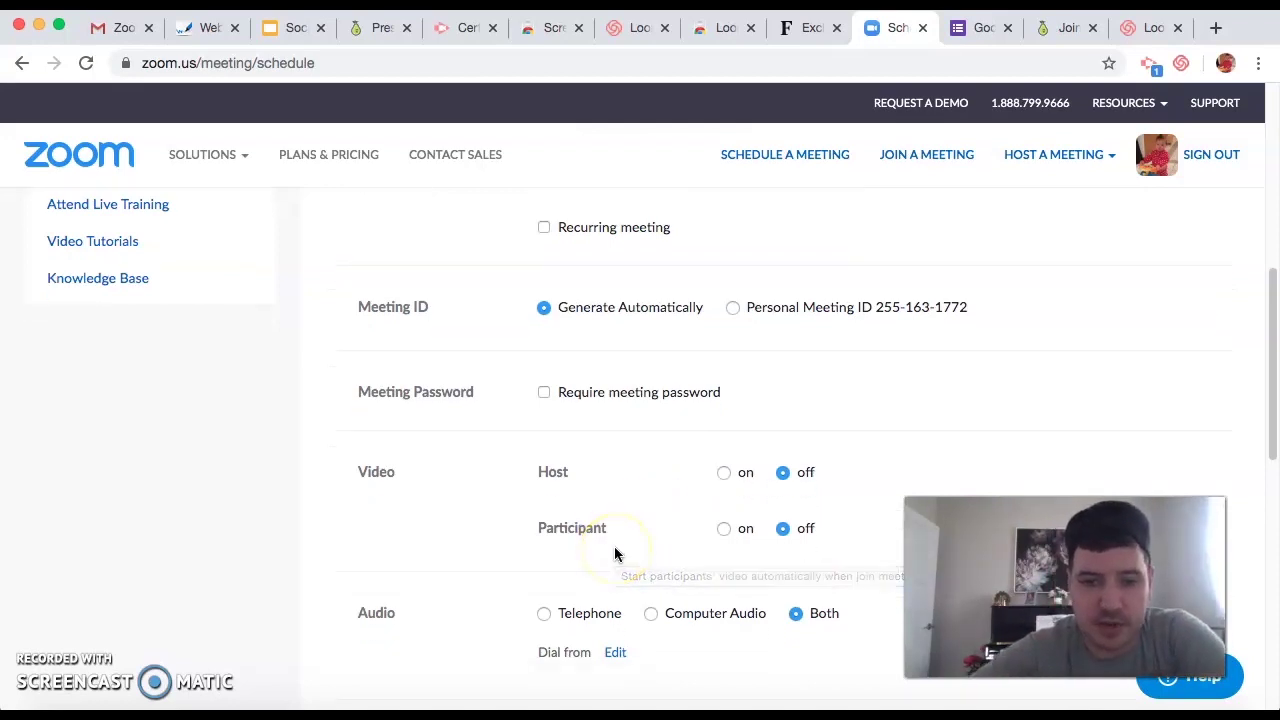
pyautogui.scroll(-2, 614, 554)
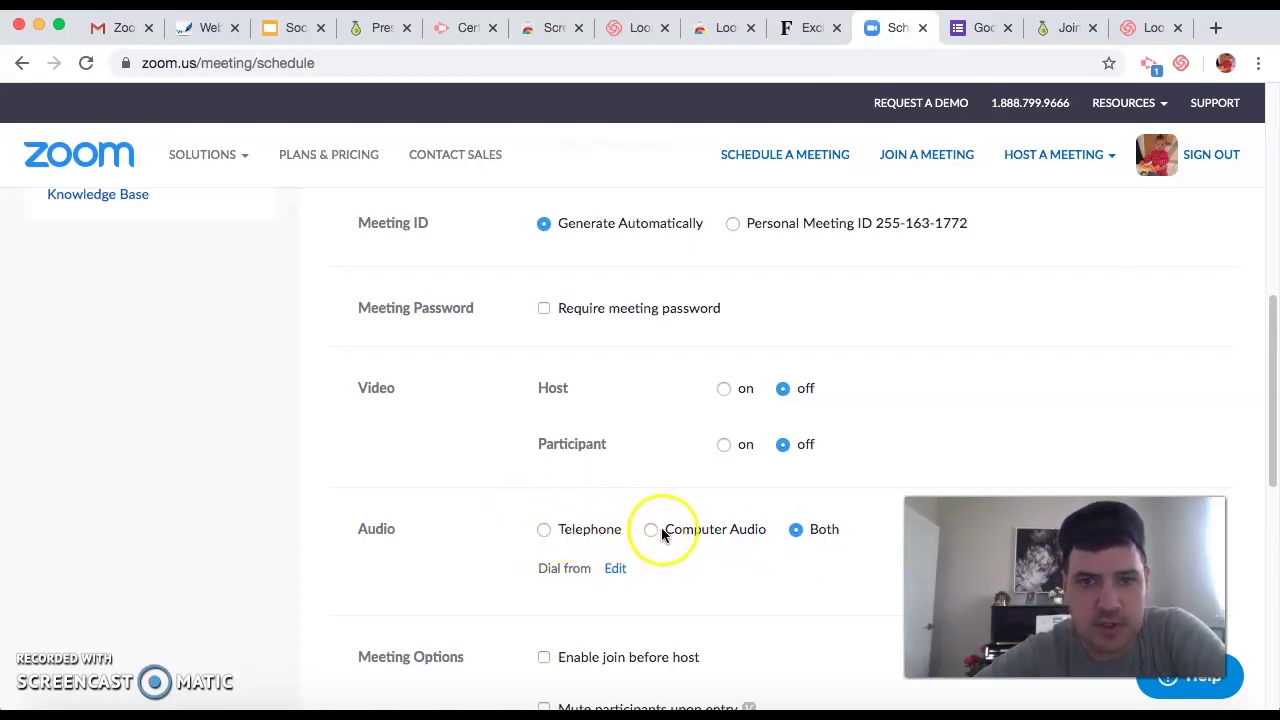
pyautogui.click(722, 390)
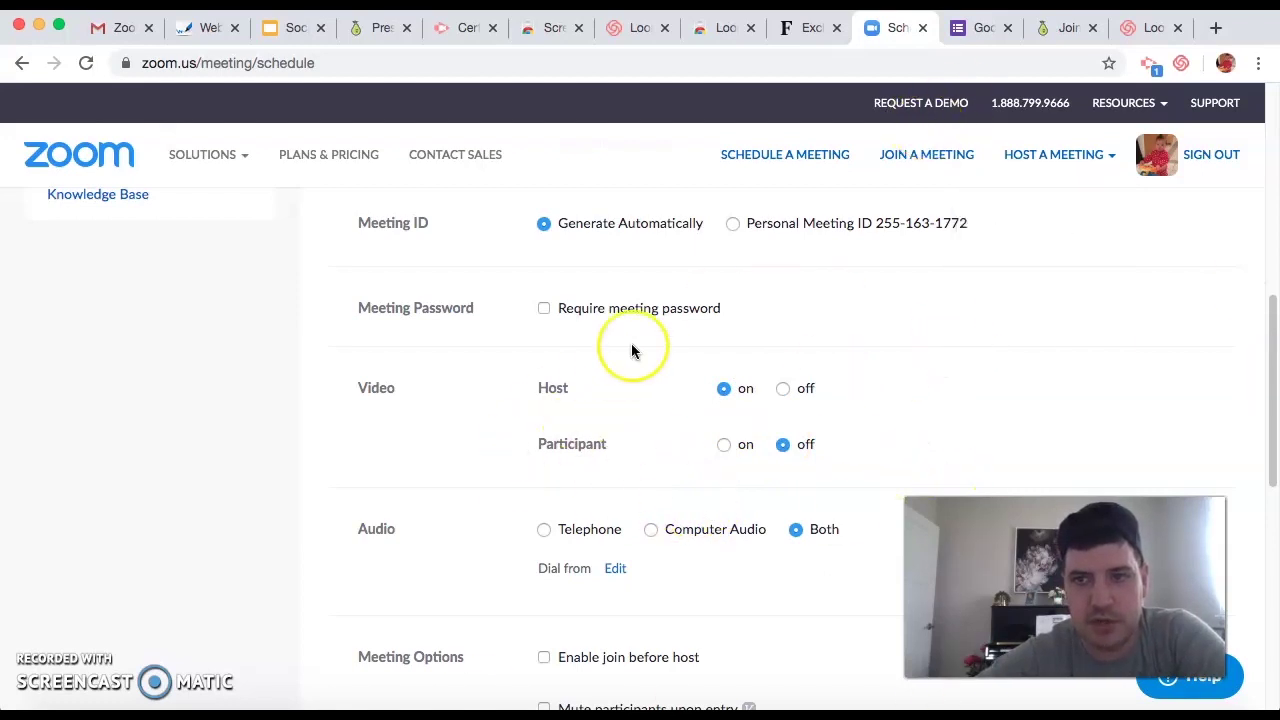
# Step: Look over the meeting options without changing them and save the scheduled meeting
pyautogui.scroll(-5, 727, 437)
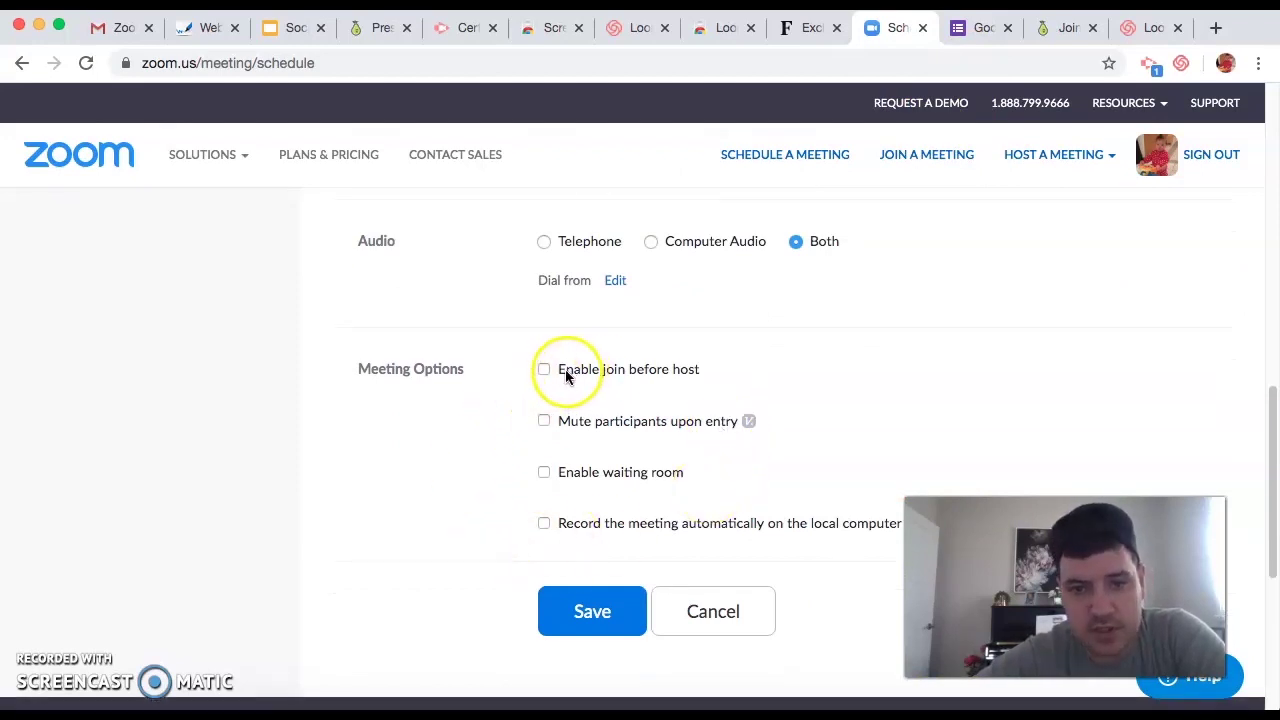
pyautogui.scroll(2, 534, 543)
pyautogui.scroll(-2, 586, 603)
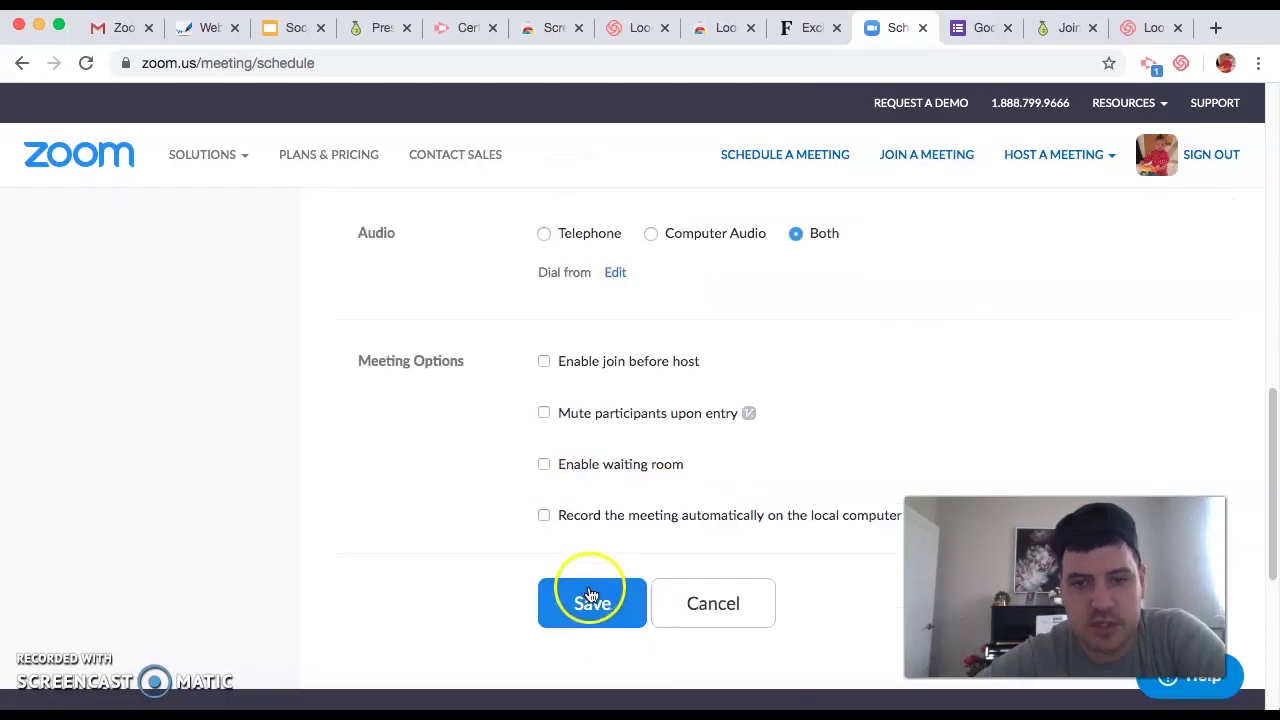
pyautogui.click(577, 595)
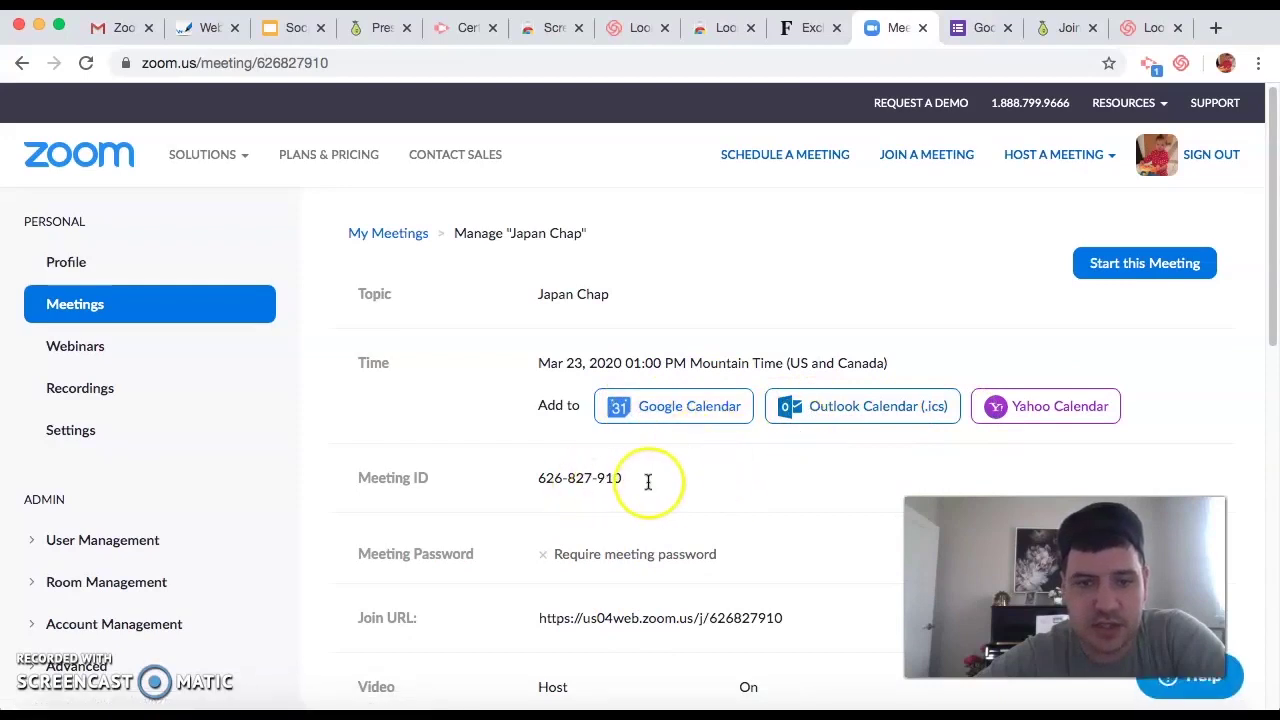
# Step: Examine the saved meeting's details, including its meeting ID and join URL
pyautogui.moveTo(646, 478); pyautogui.dragTo(574, 480)
pyautogui.scroll(-1, 594, 500)
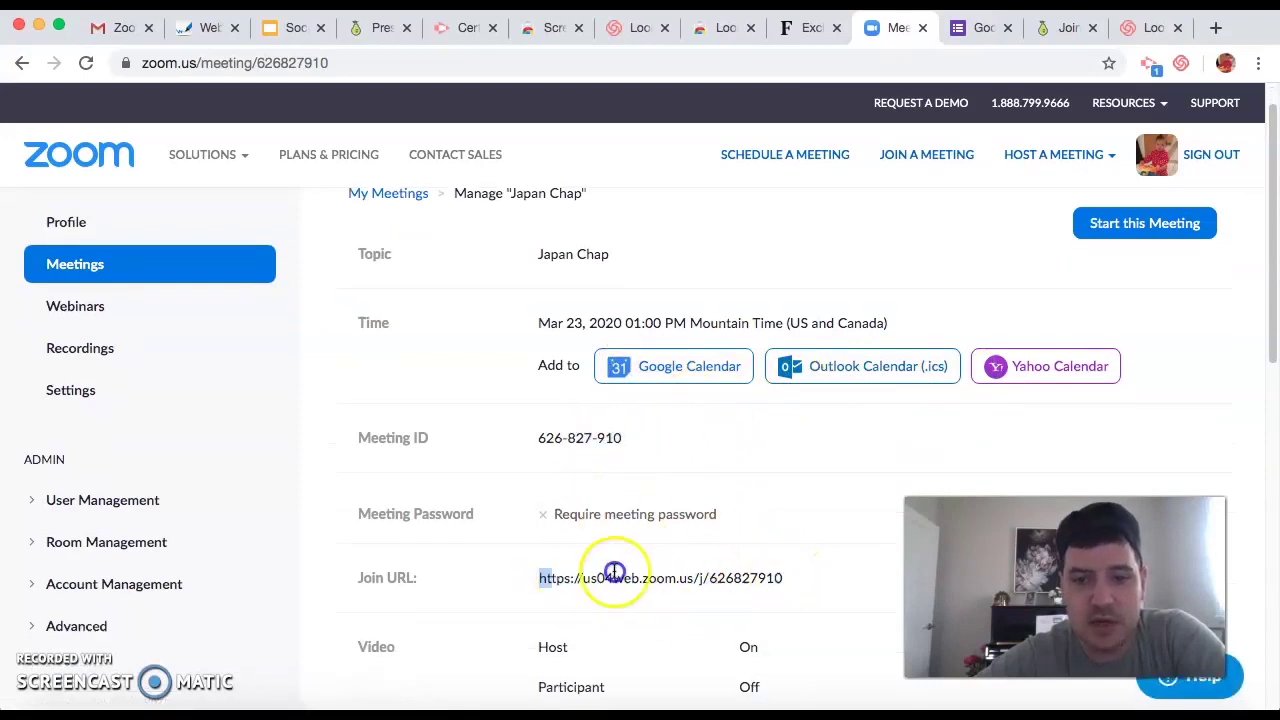
pyautogui.moveTo(614, 572); pyautogui.dragTo(790, 579)
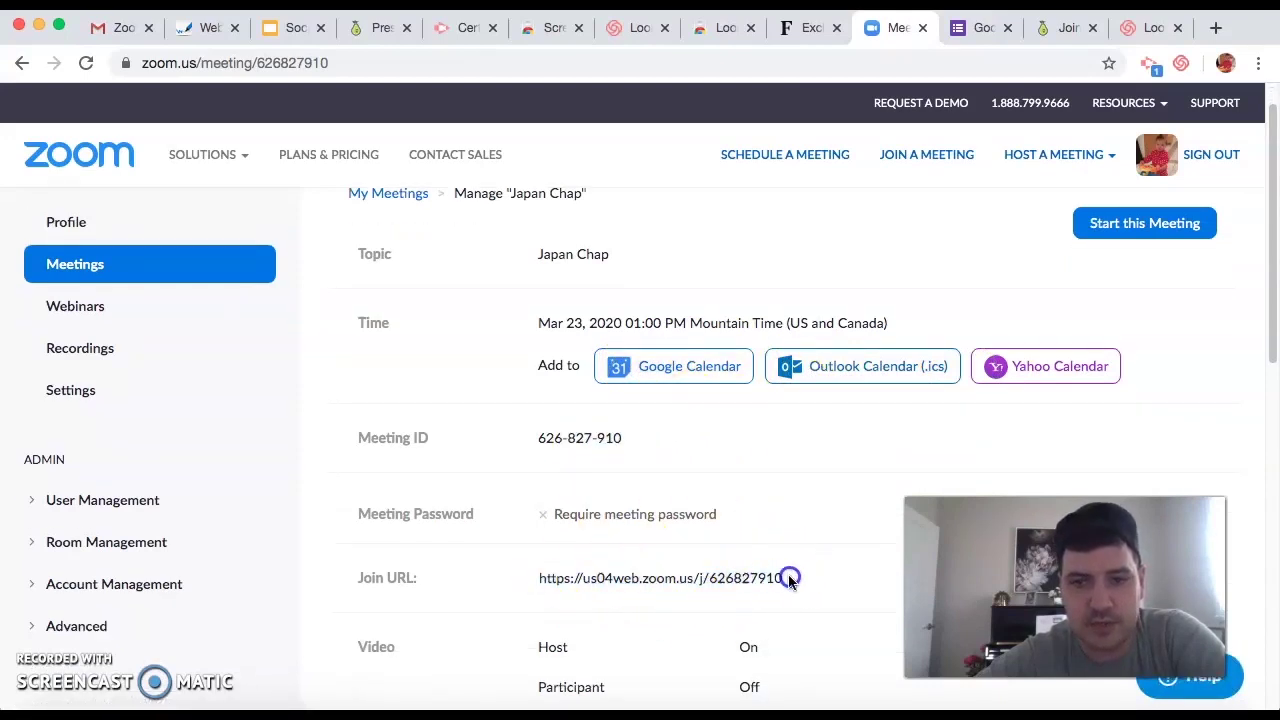
pyautogui.scroll(-10, 757, 577)
pyautogui.scroll(10, 757, 578)
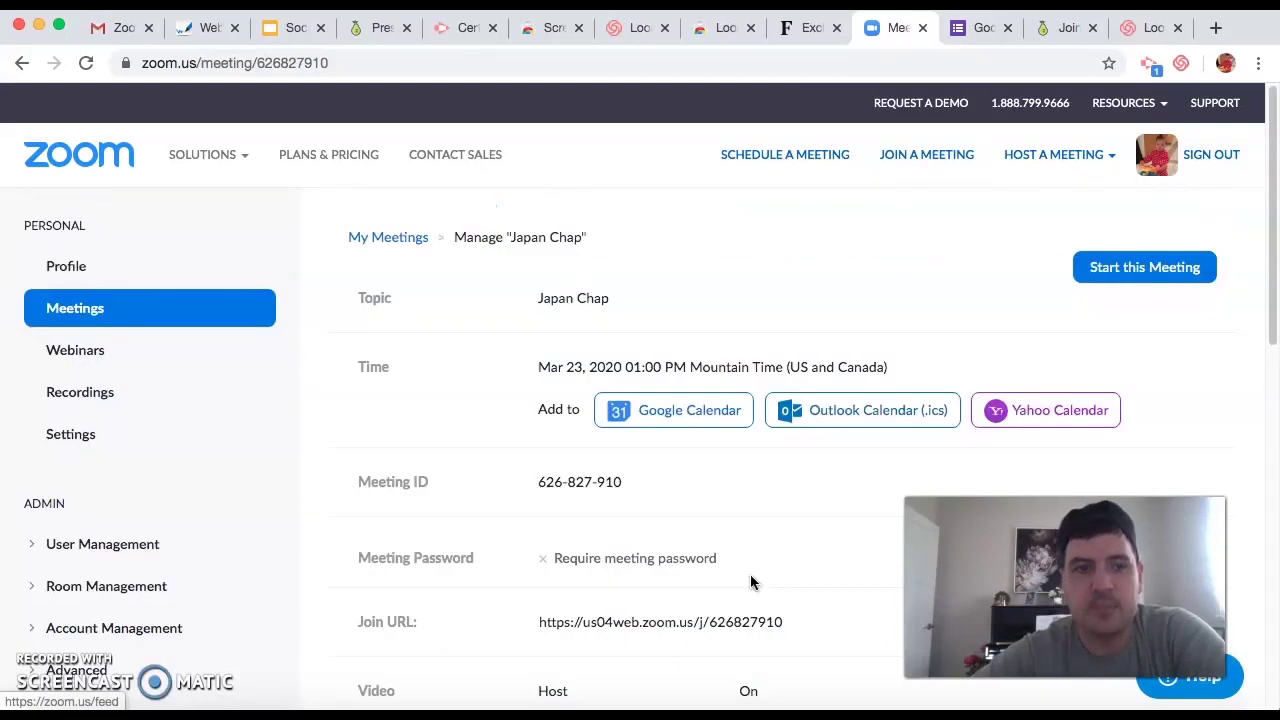
# Step: Start the meeting in the Zoom desktop app, view the mic and speaker test settings, and close the audio windows without joining audio
pyautogui.click(1112, 268)
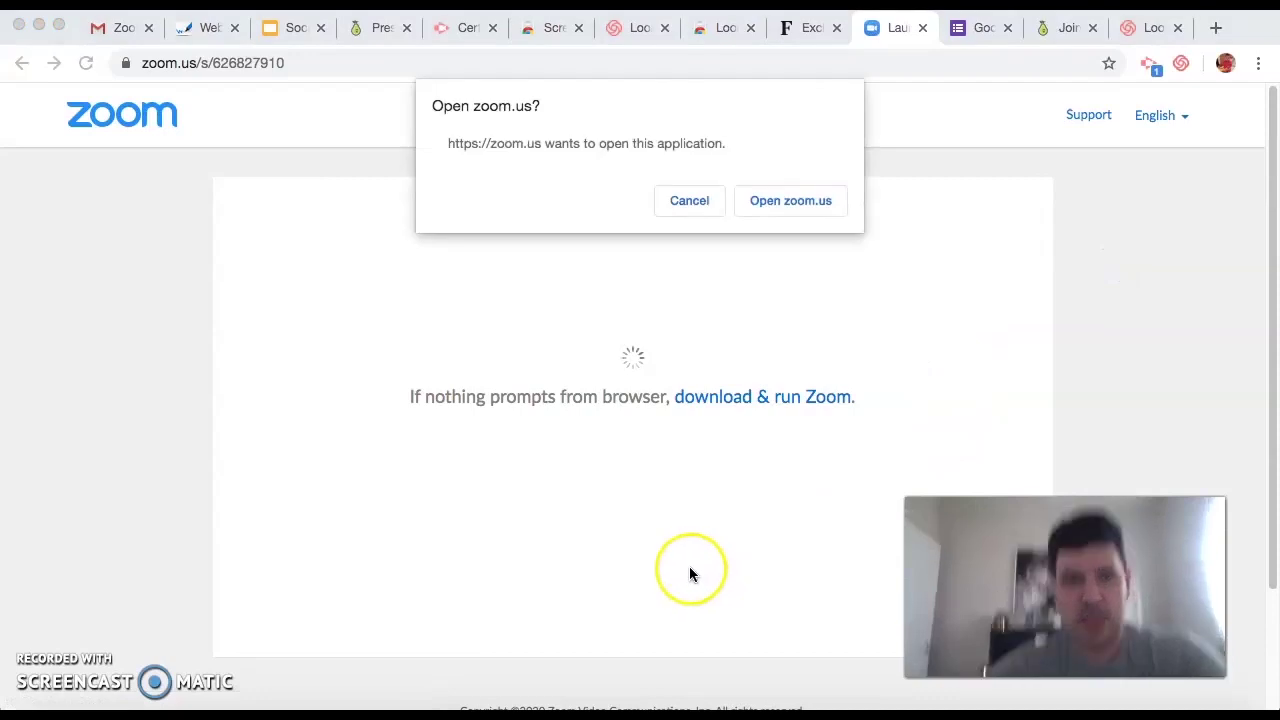
pyautogui.click(790, 201)
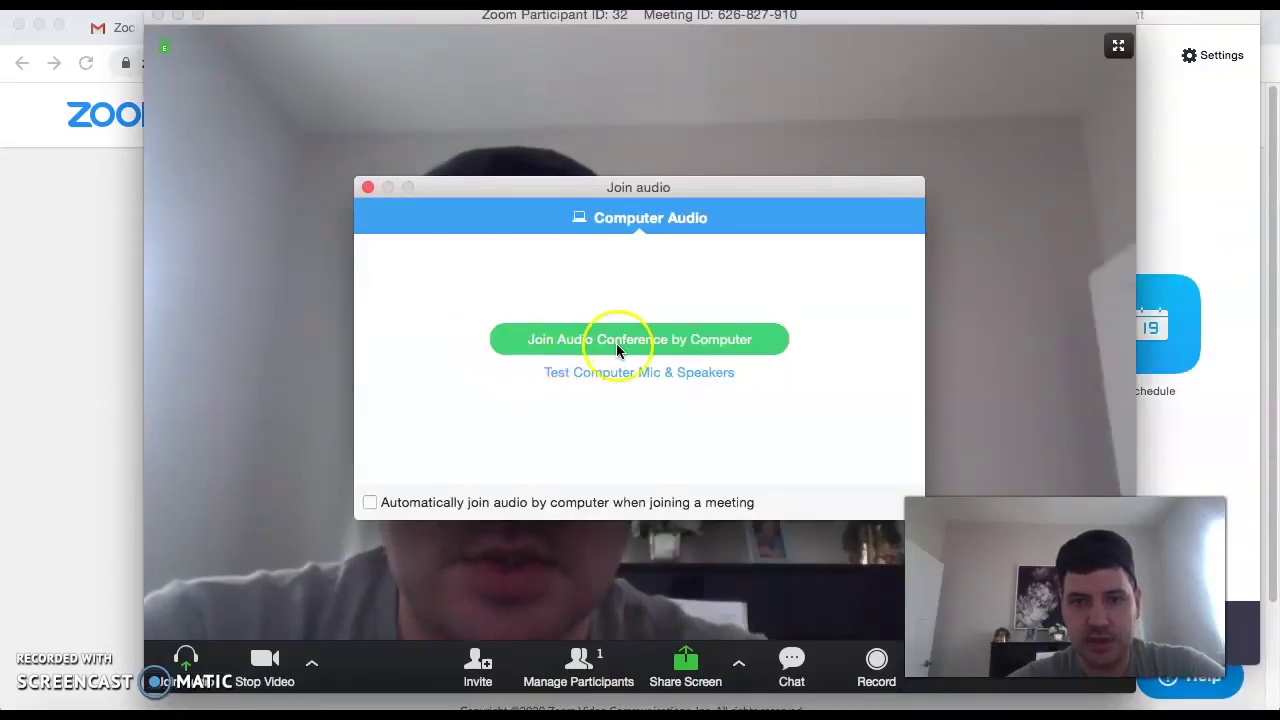
pyautogui.click(612, 372)
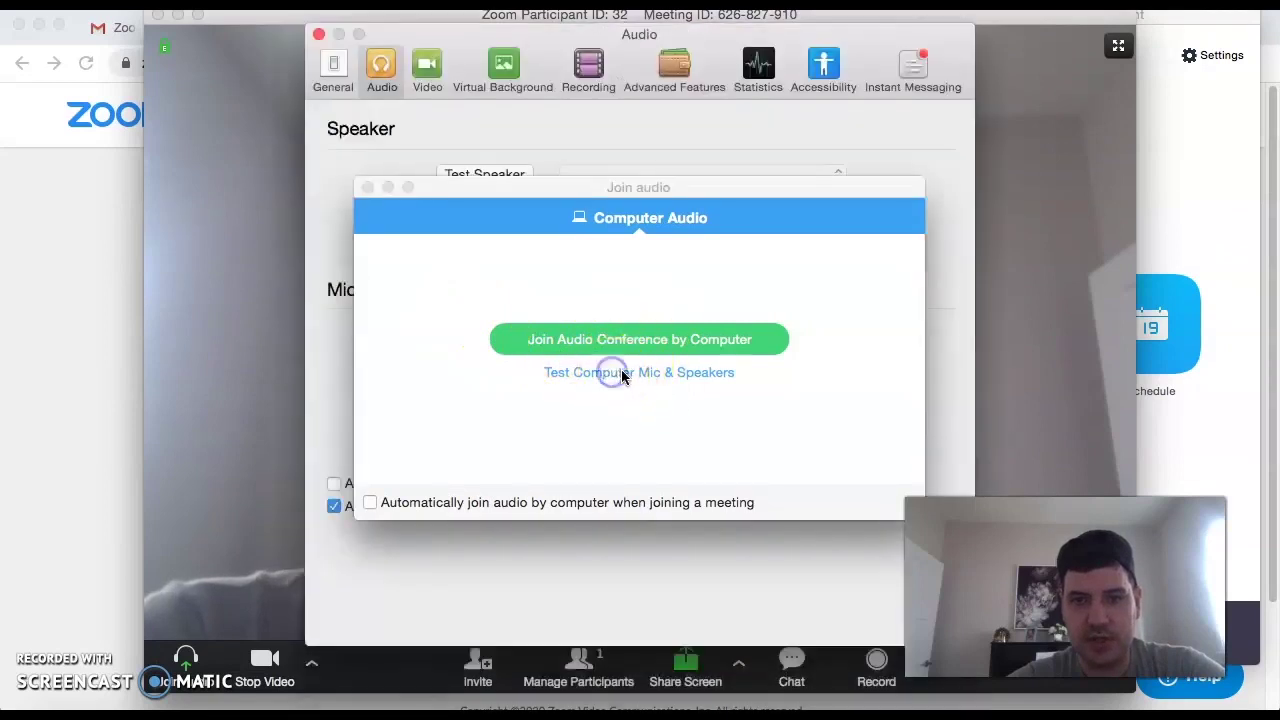
pyautogui.click(368, 188)
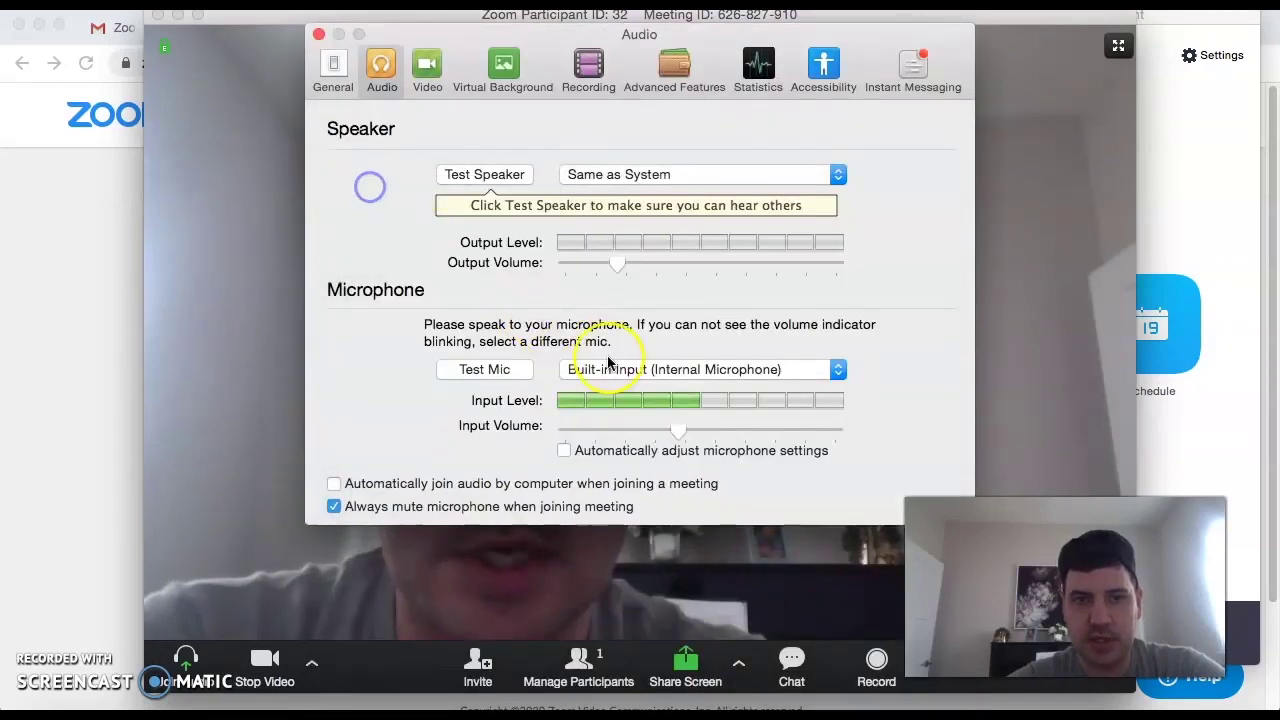
pyautogui.click(320, 36)
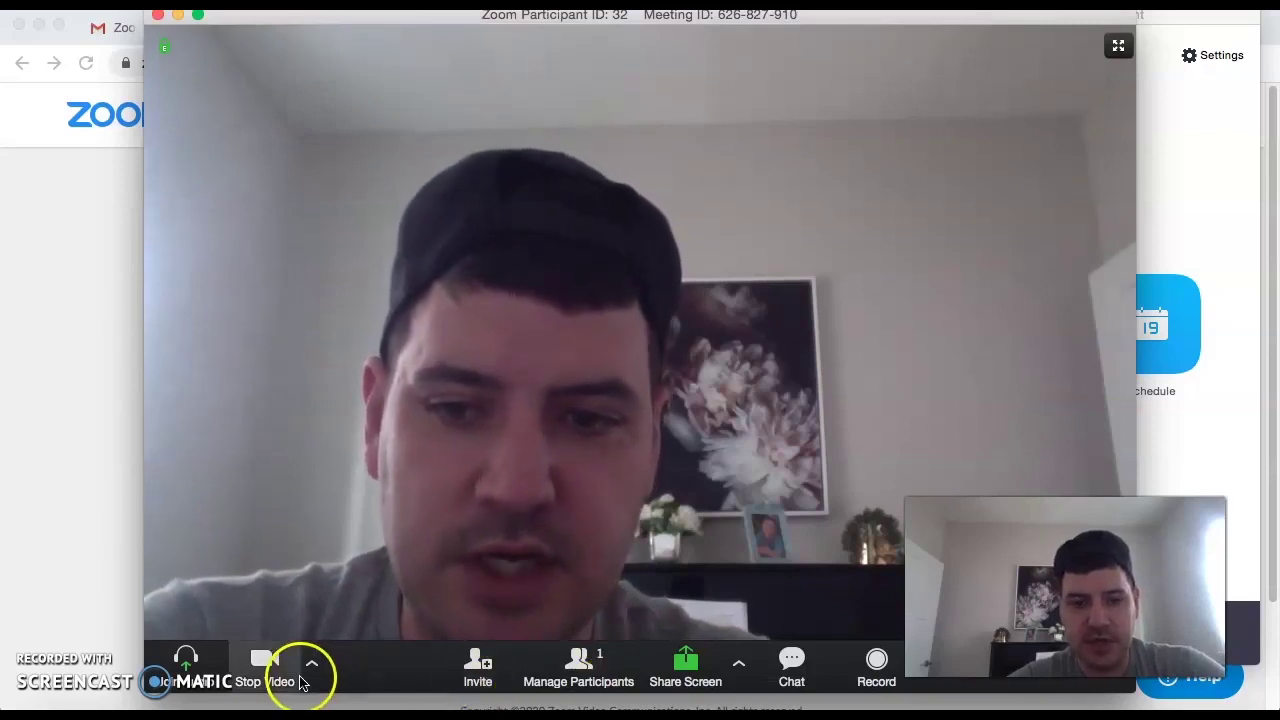
# Step: Share Desktop 1 in the meeting and reposition the floating video thumbnail over the Zoom home window
pyautogui.click(703, 668)
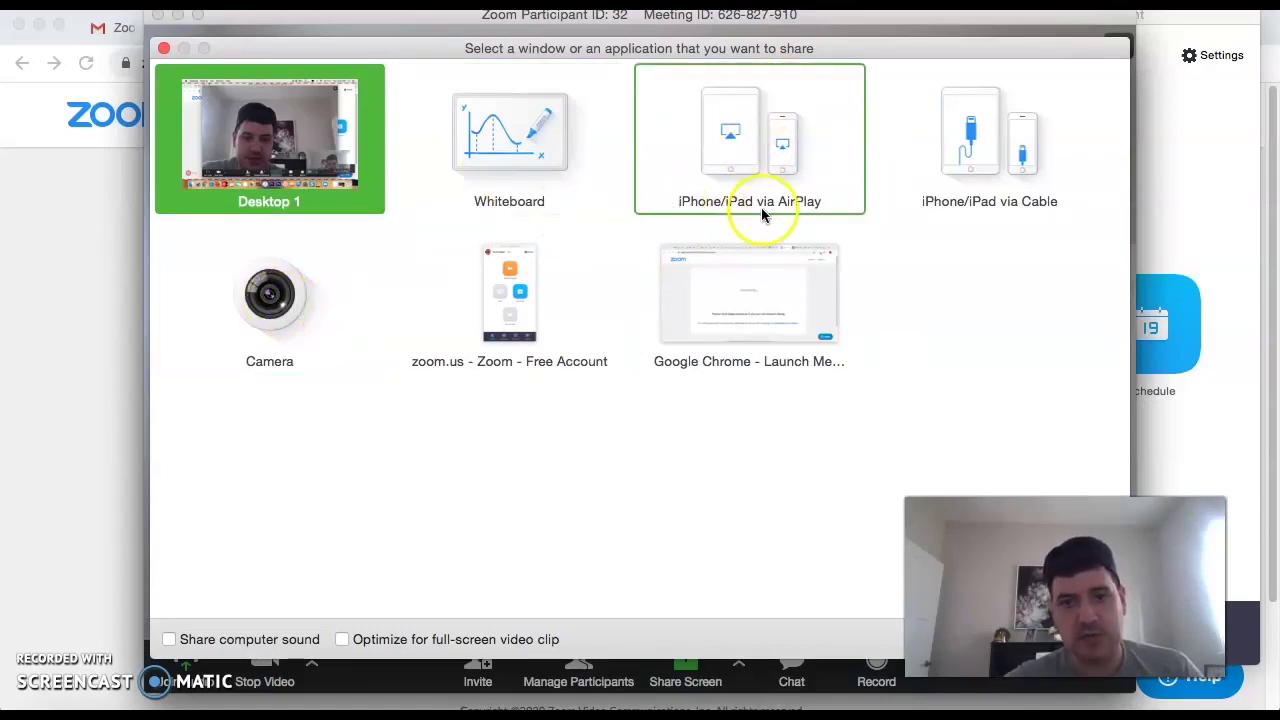
pyautogui.click(690, 295)
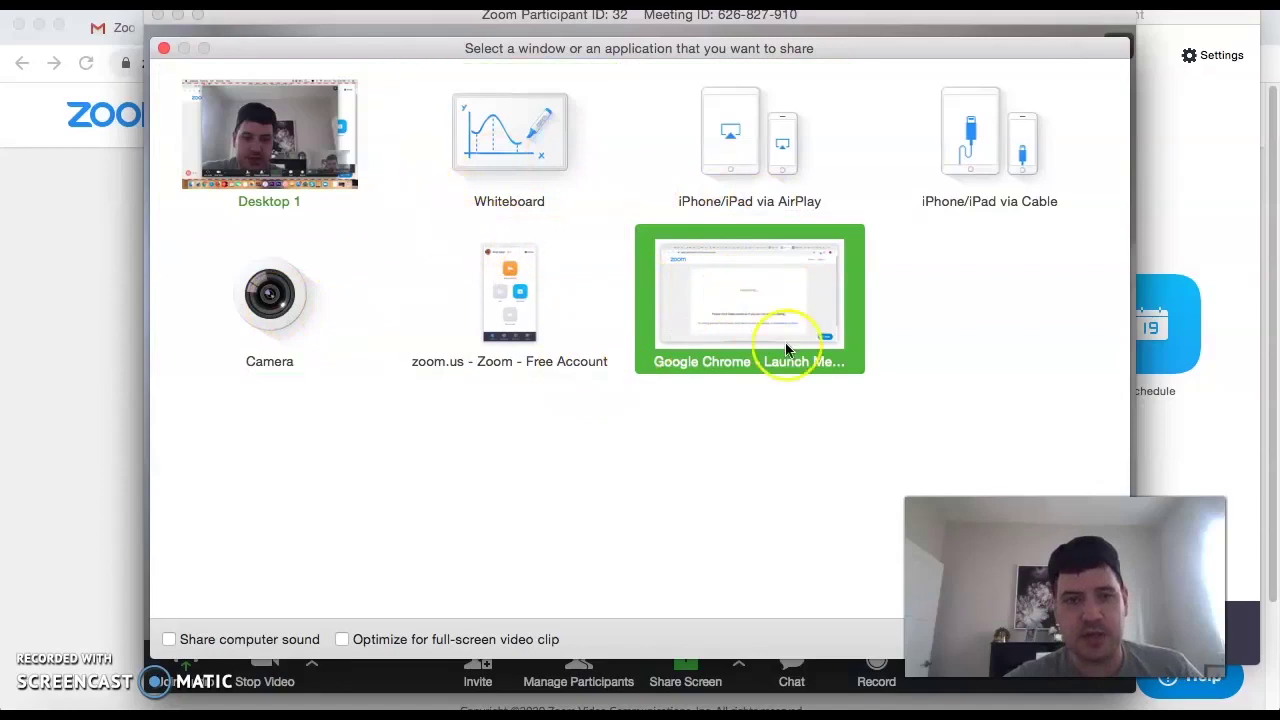
pyautogui.click(323, 147)
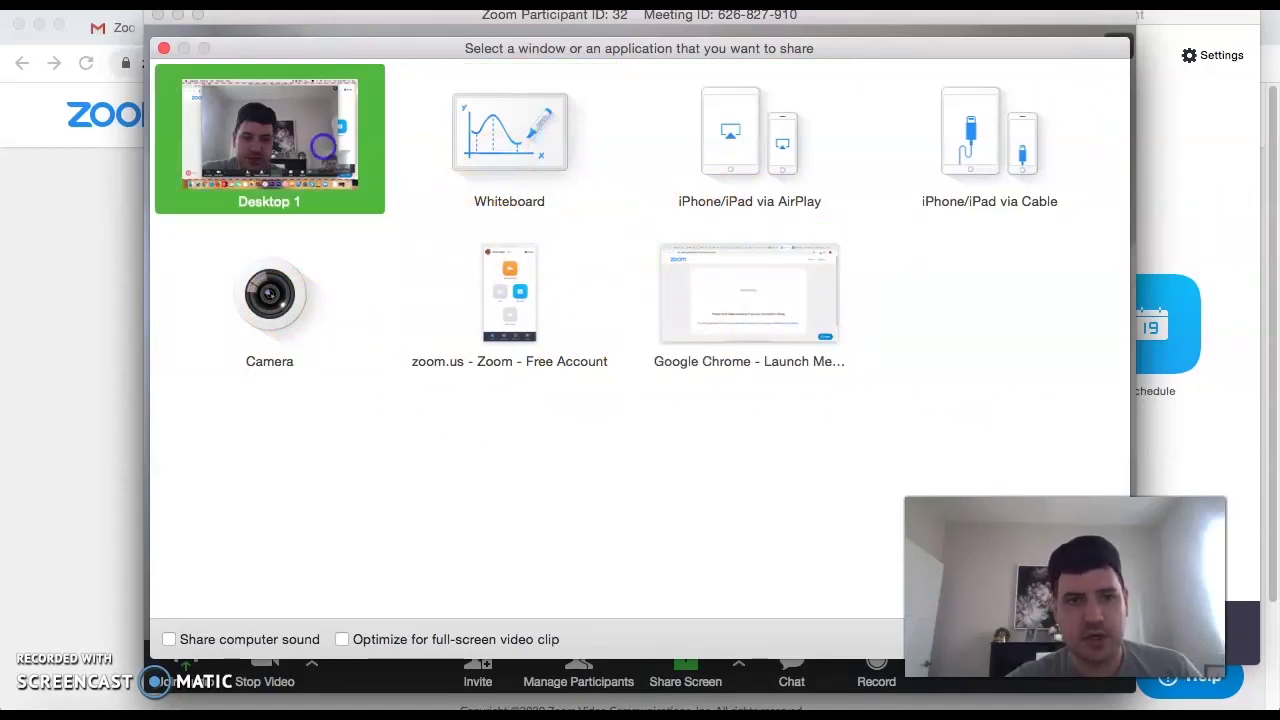
pyautogui.click(1078, 639)
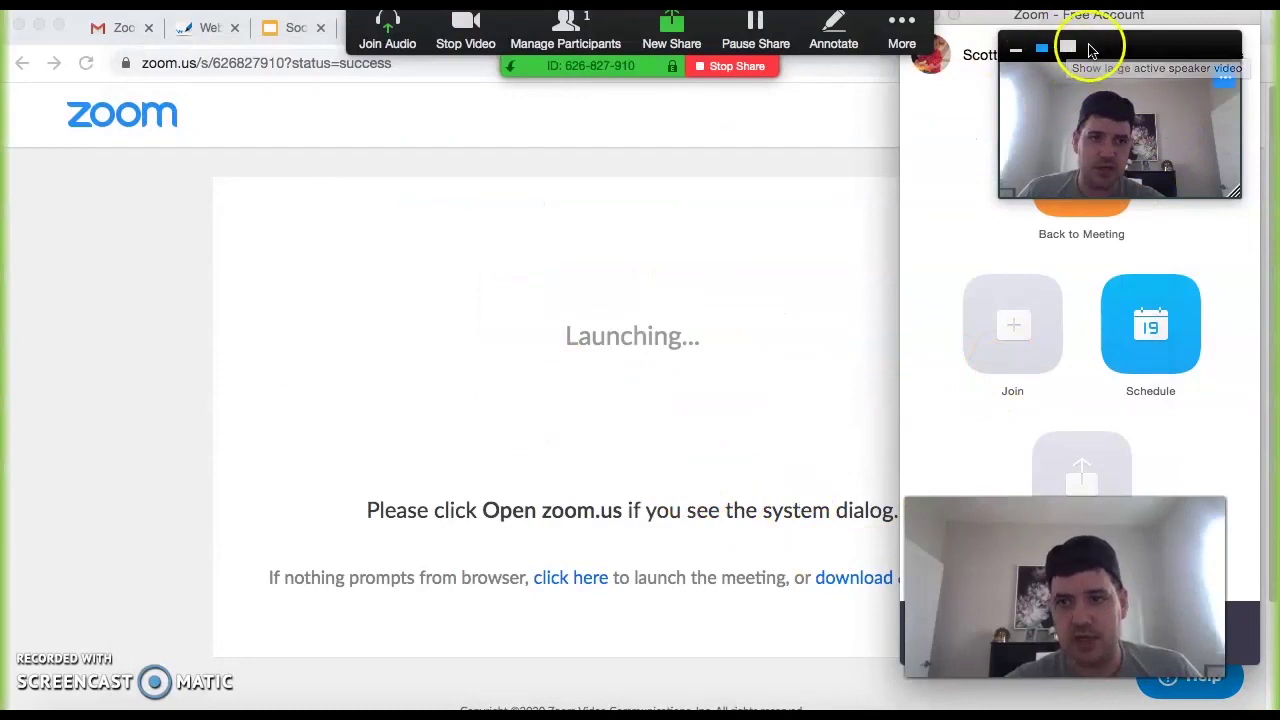
pyautogui.moveTo(1135, 53); pyautogui.dragTo(1094, 114)
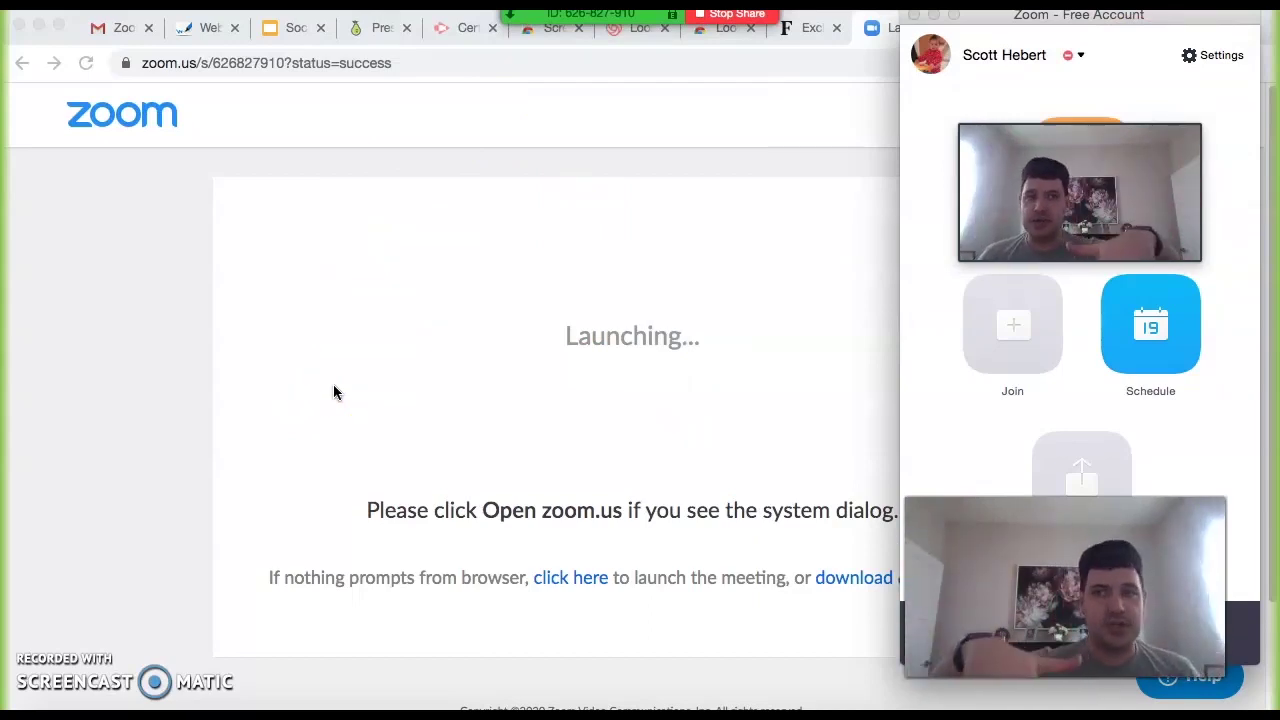
# Step: Change the Zoom account status to Available
pyautogui.click(1081, 55)
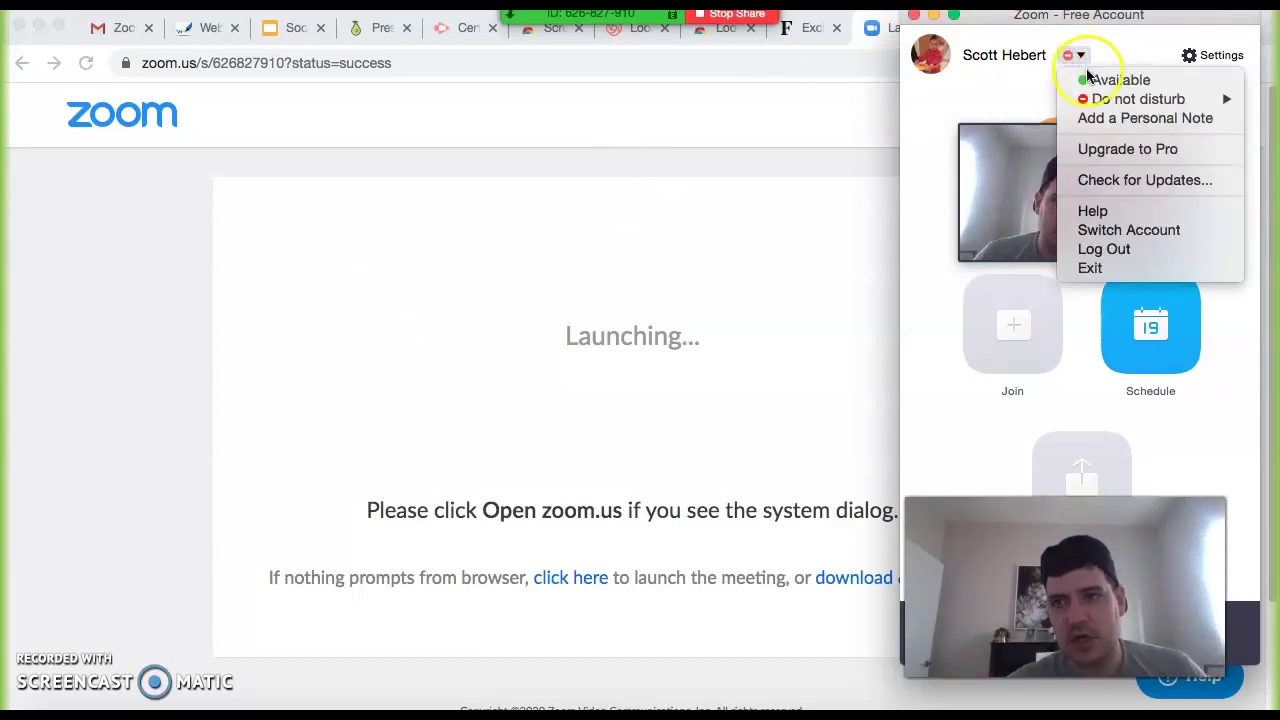
pyautogui.click(1090, 78)
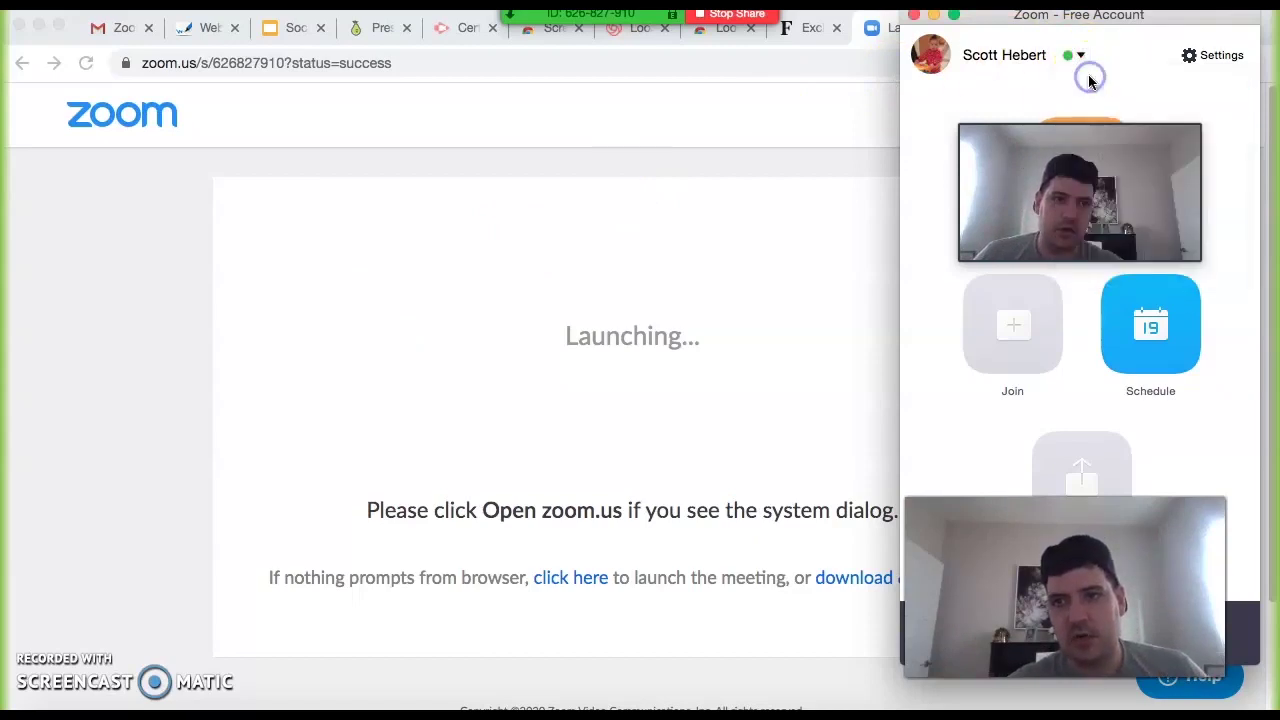
# Step: Open the Zoom virtual background settings and apply the Earth-from-space background
pyautogui.click(1205, 60)
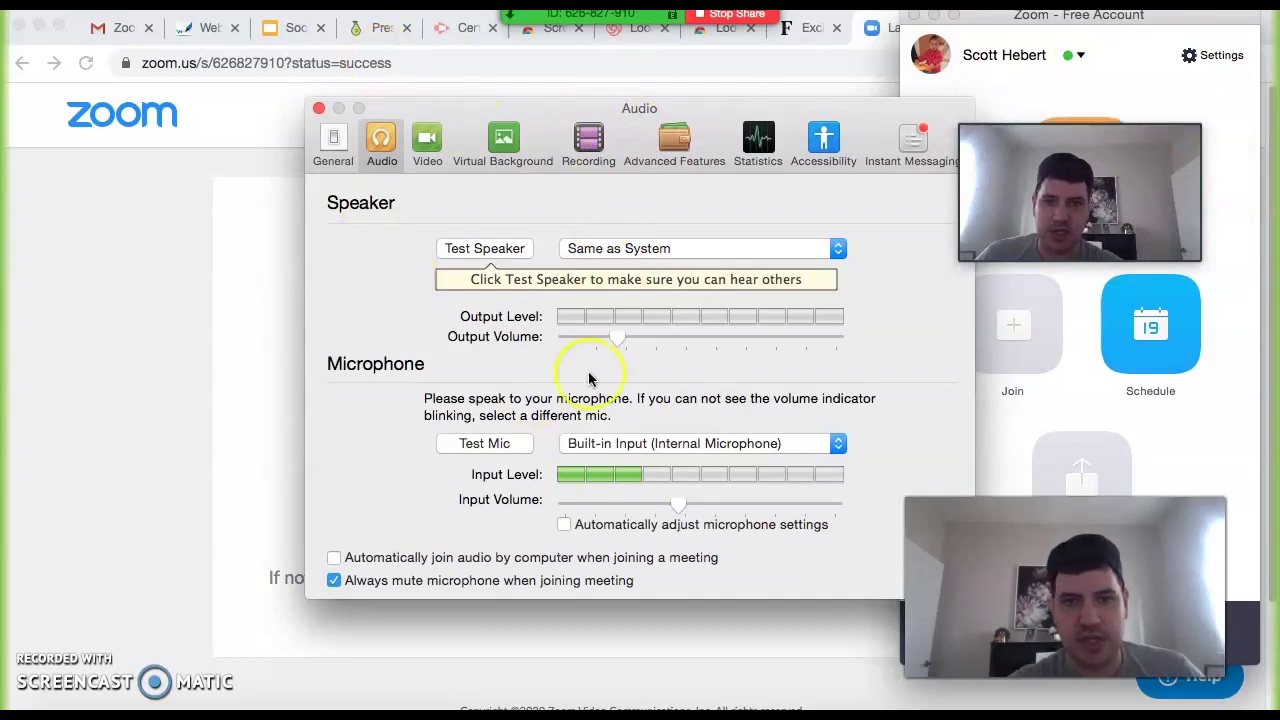
pyautogui.click(505, 140)
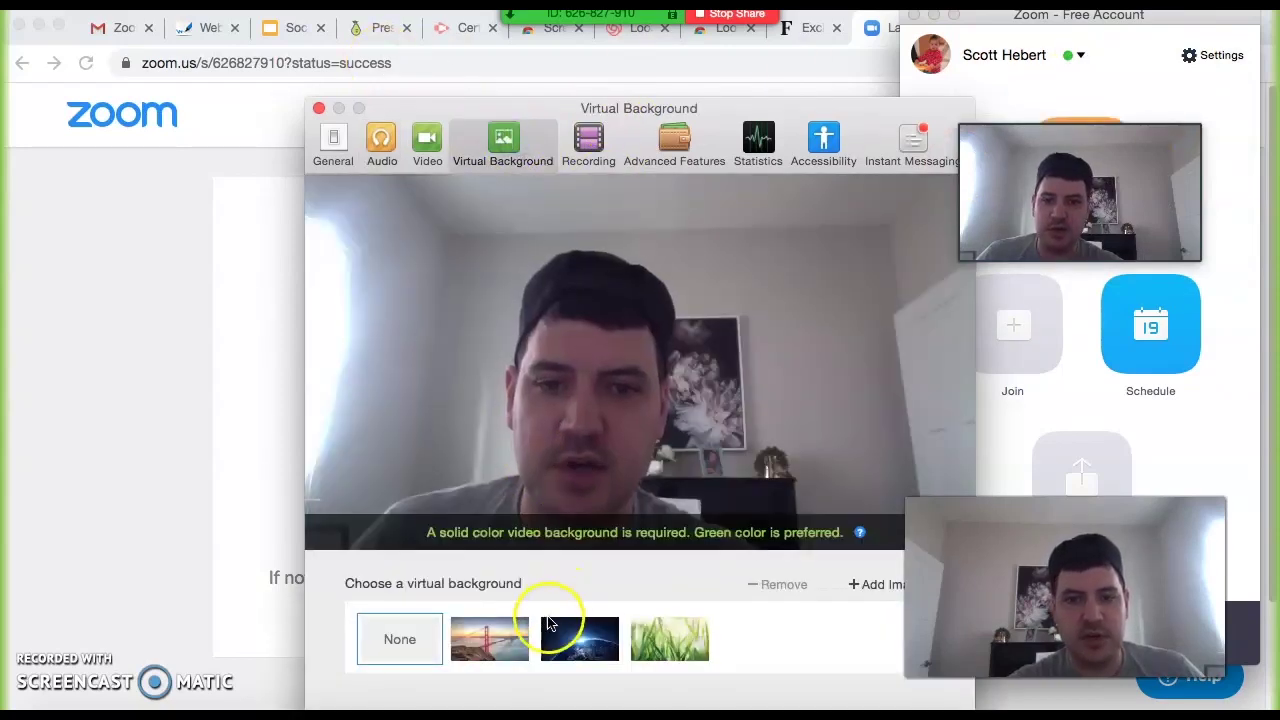
pyautogui.click(548, 623)
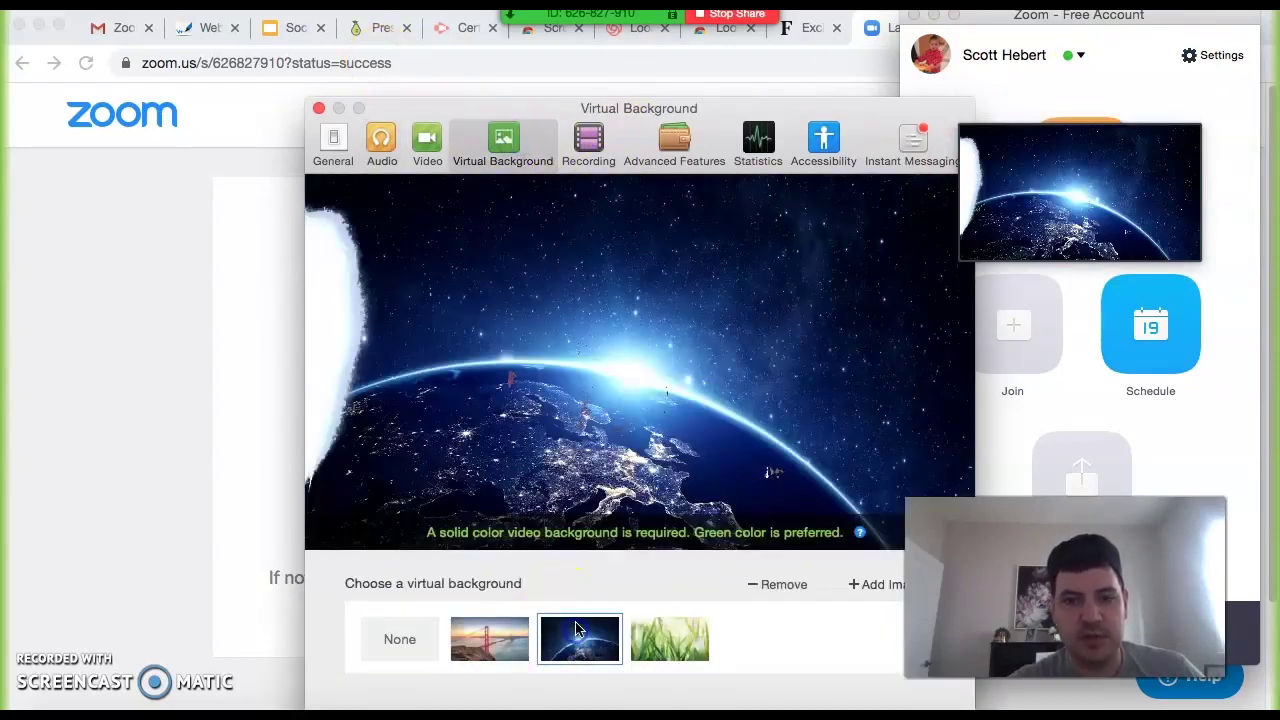
# Step: Try the grass, Golden Gate Bridge and Earth virtual backgrounds, and set the virtual background to None
pyautogui.click(676, 650)
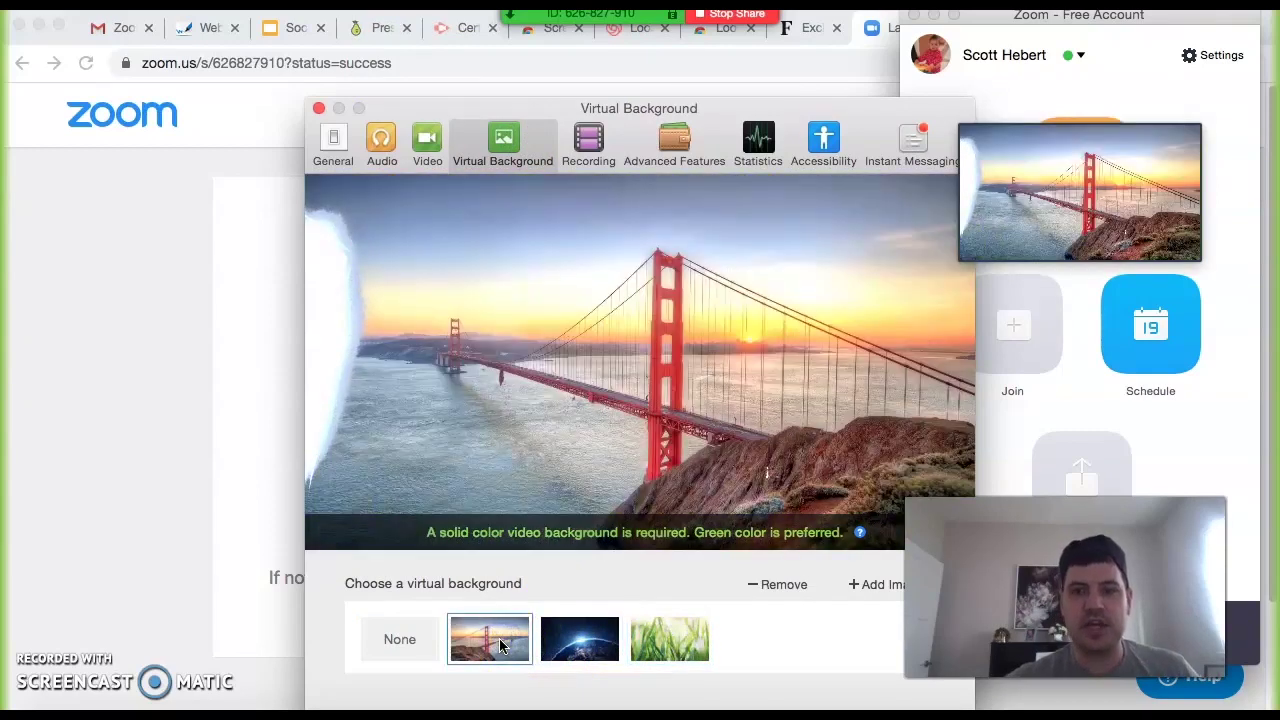
pyautogui.click(490, 645)
pyautogui.click(404, 638)
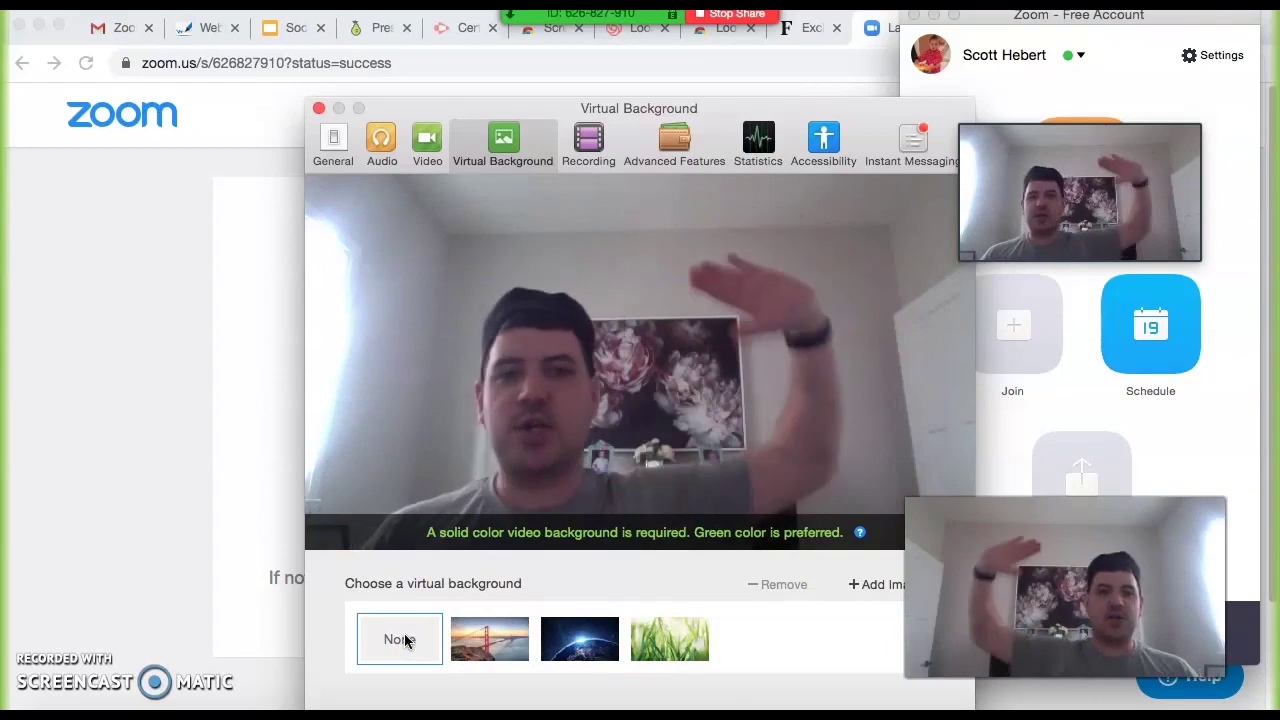
pyautogui.click(590, 632)
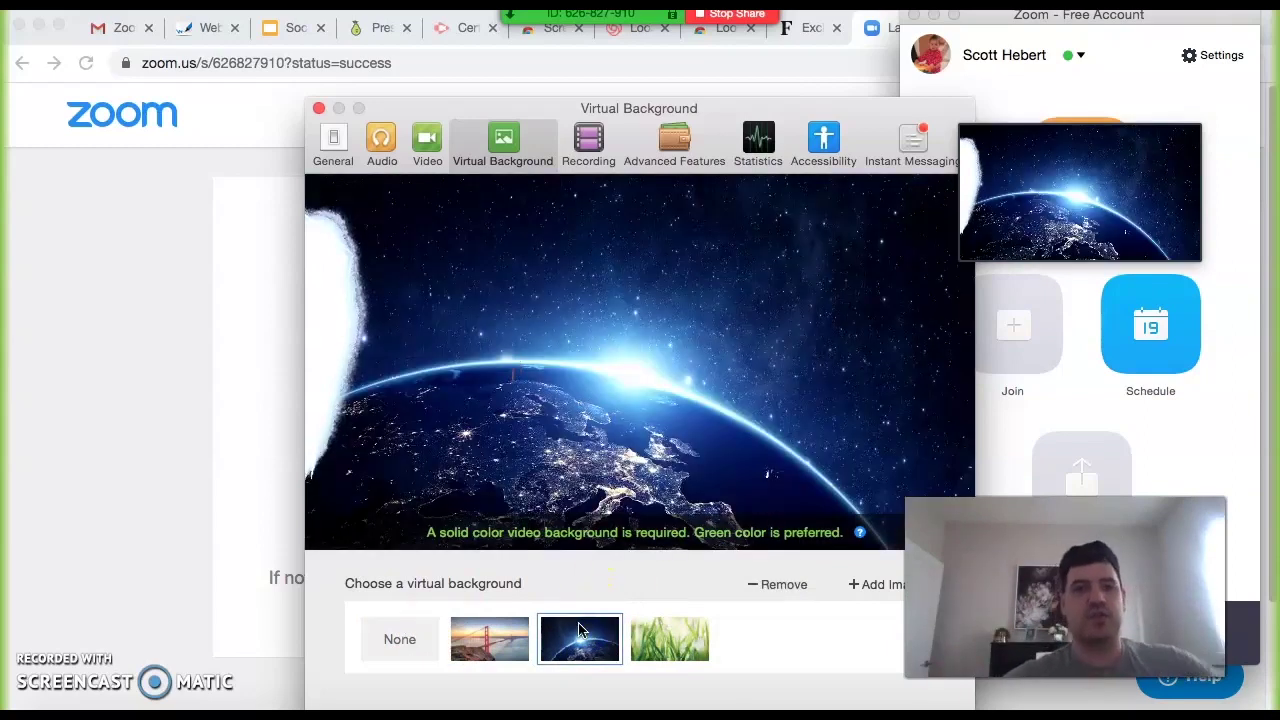
pyautogui.click(537, 535)
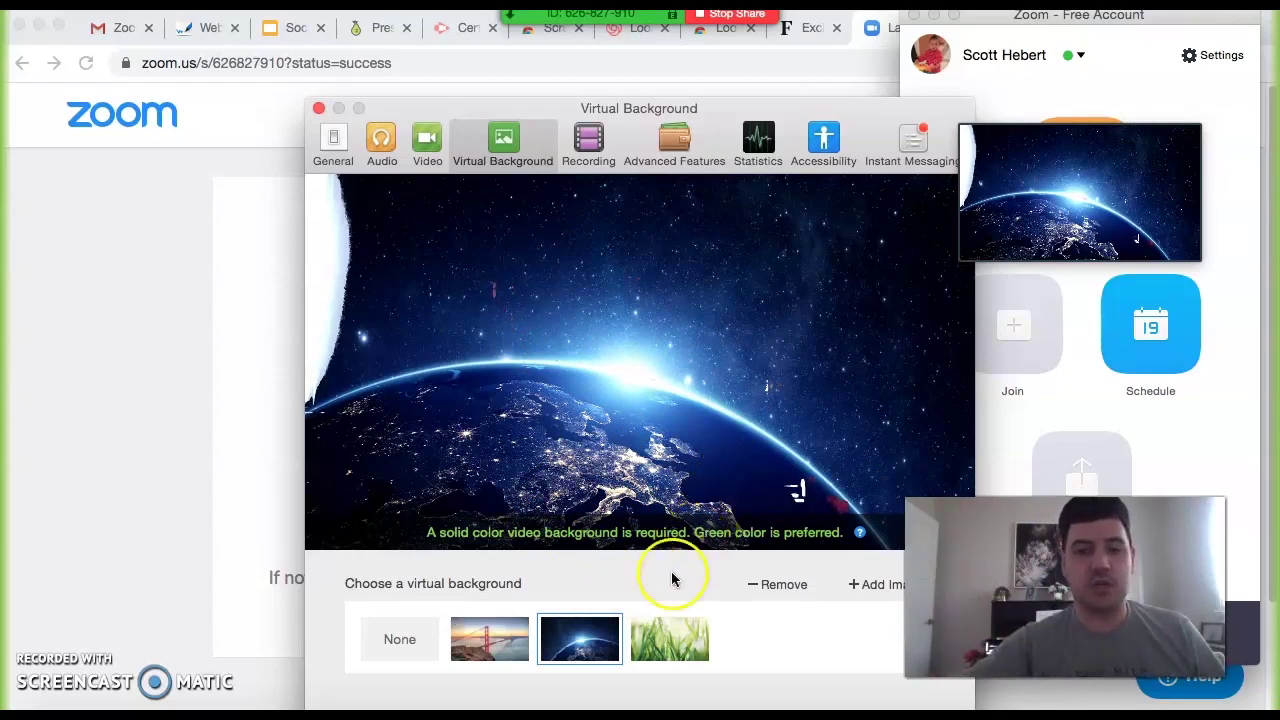
pyautogui.click(510, 628)
pyautogui.click(580, 632)
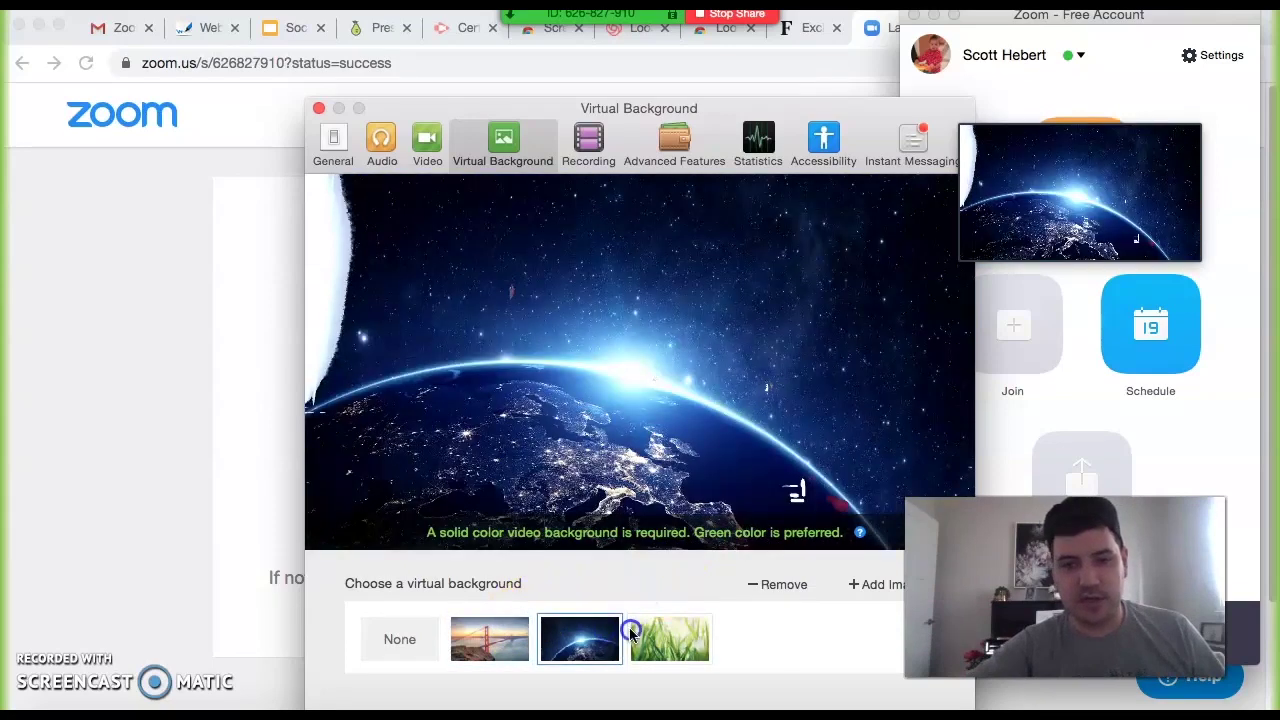
pyautogui.click(636, 630)
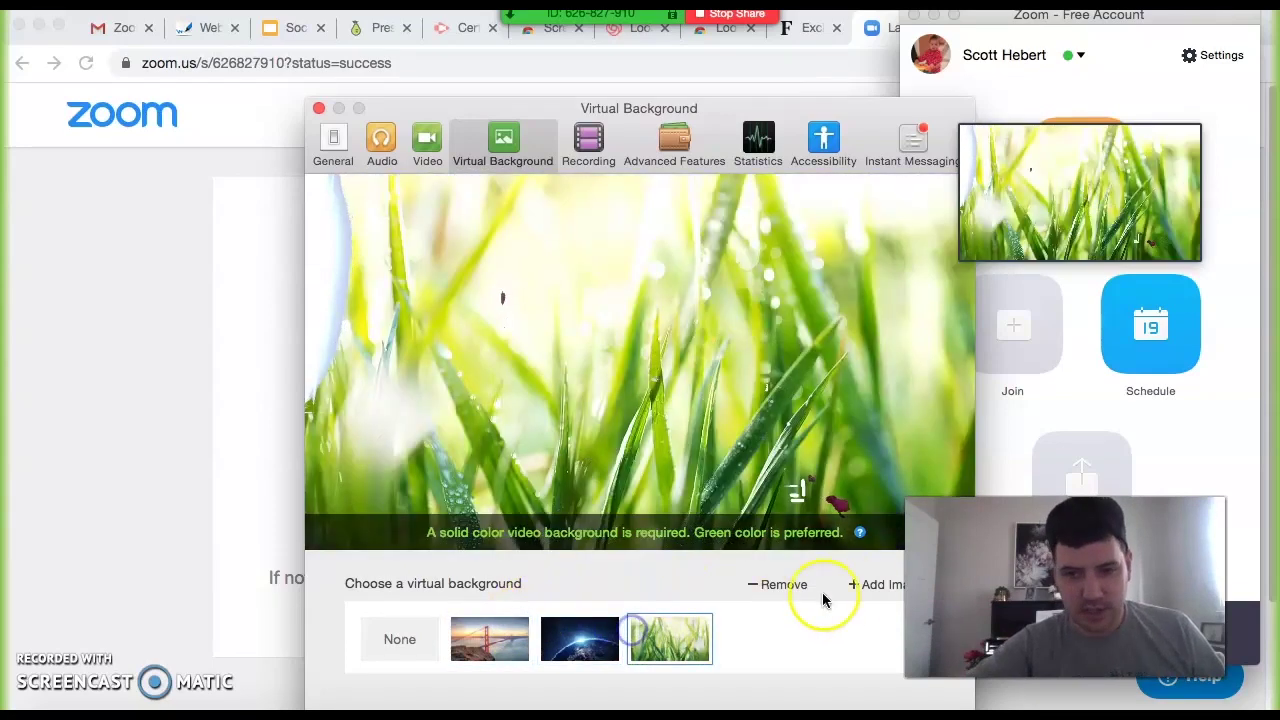
pyautogui.click(497, 632)
pyautogui.click(410, 640)
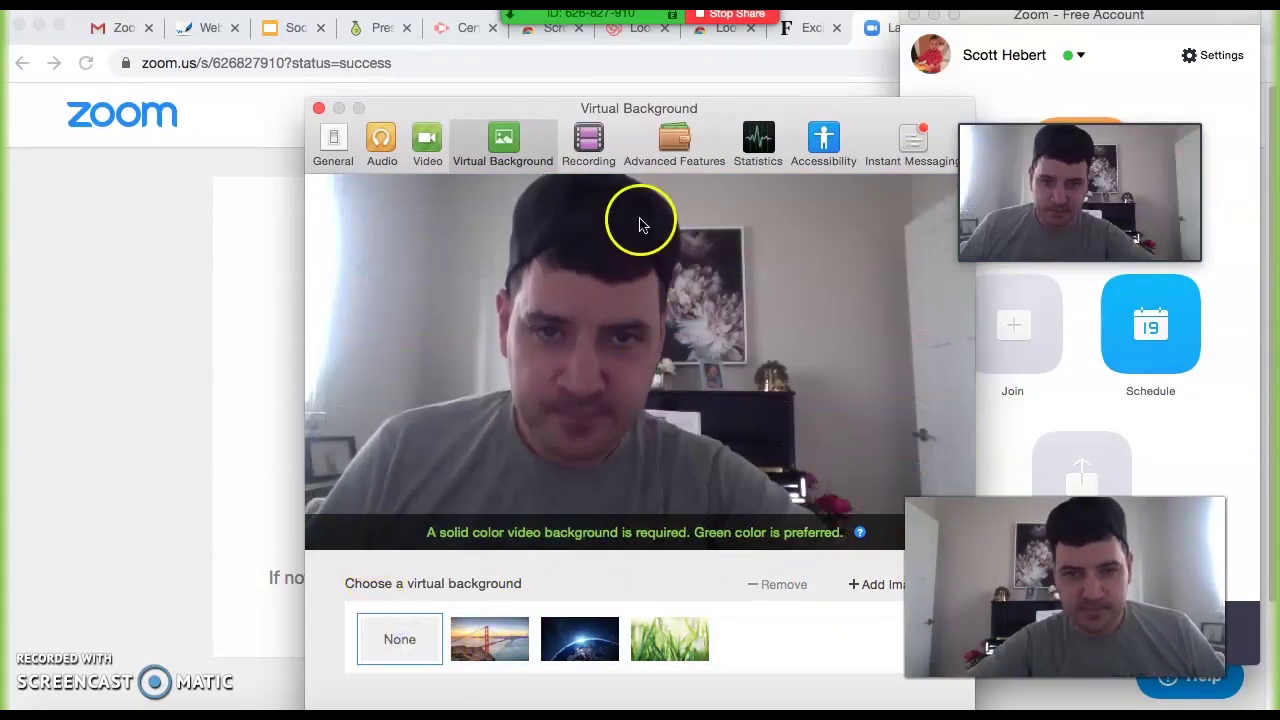
# Step: View the Statistics and General settings in Zoom, and close the settings window
pyautogui.click(758, 145)
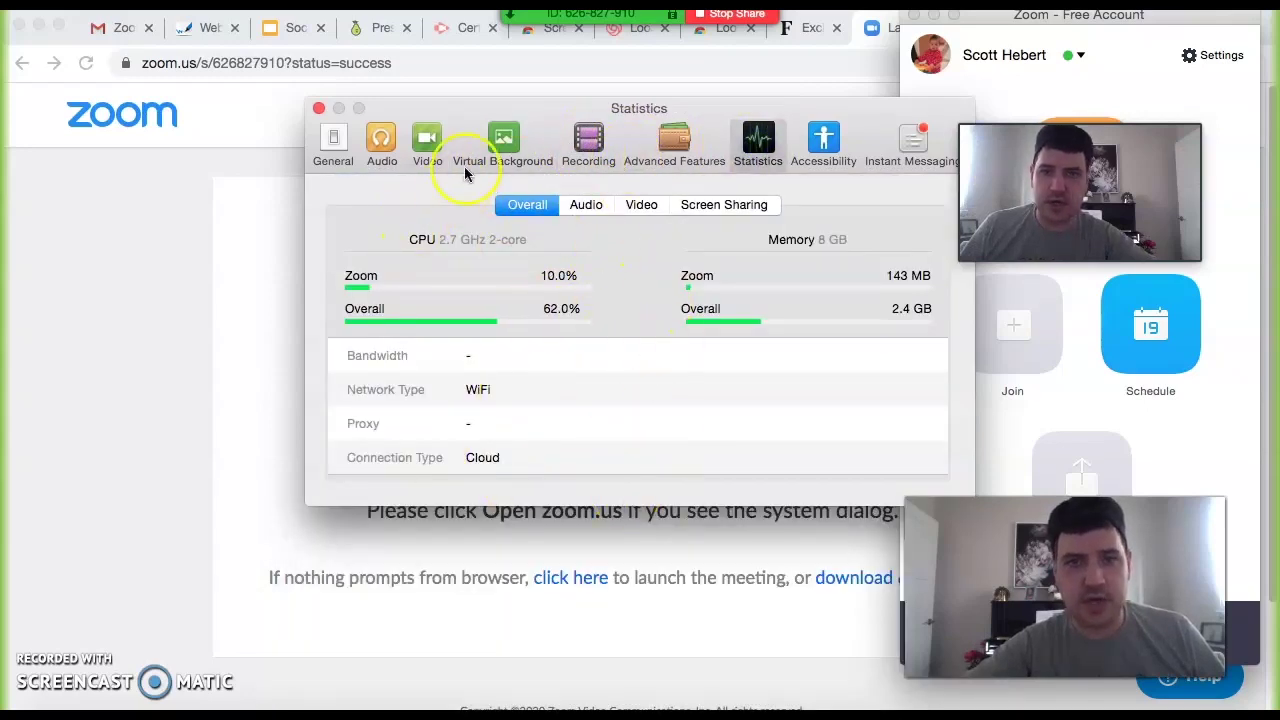
pyautogui.click(330, 143)
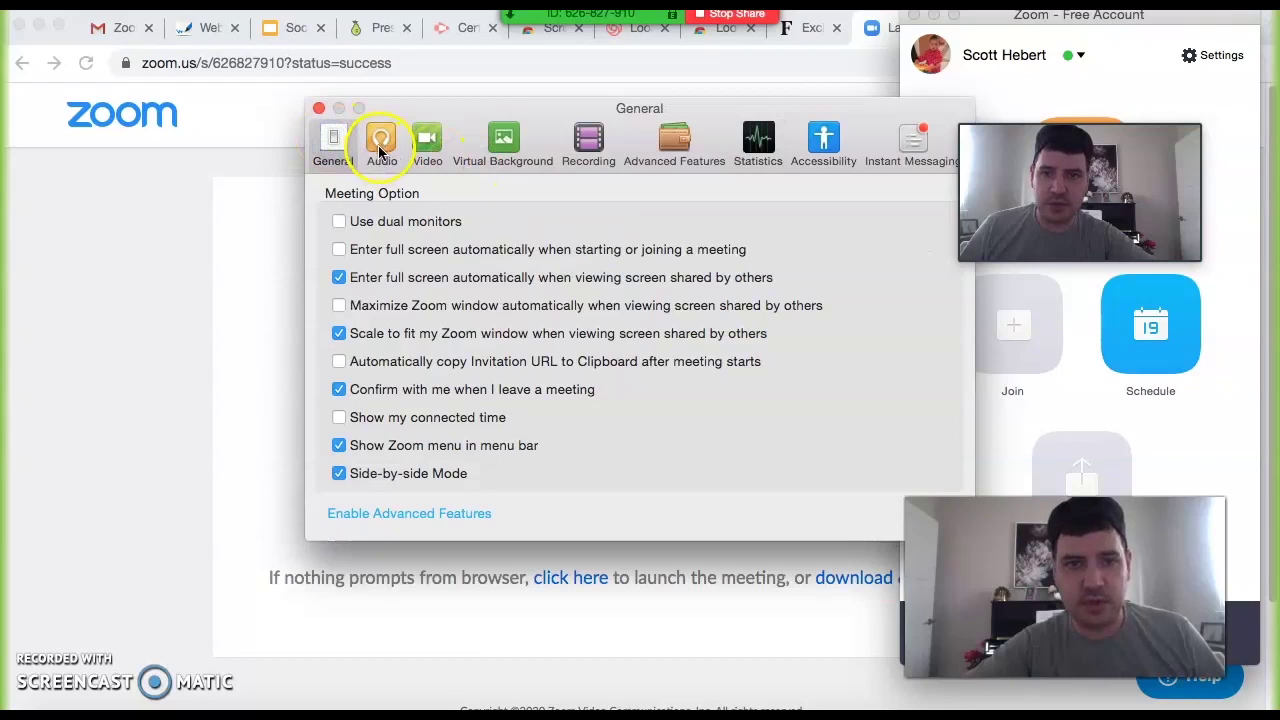
pyautogui.click(318, 108)
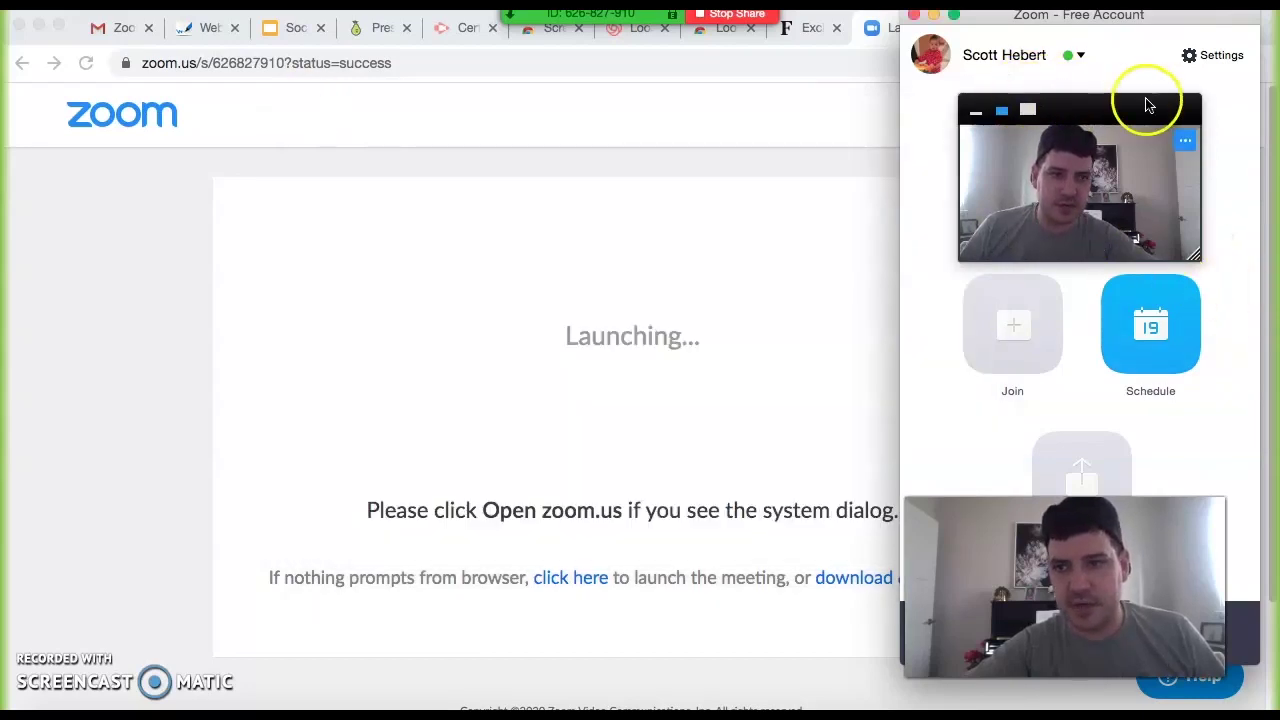
# Step: Stop the screen share and send "What did you mean?" to Everyone in the meeting chat
pyautogui.click(707, 16)
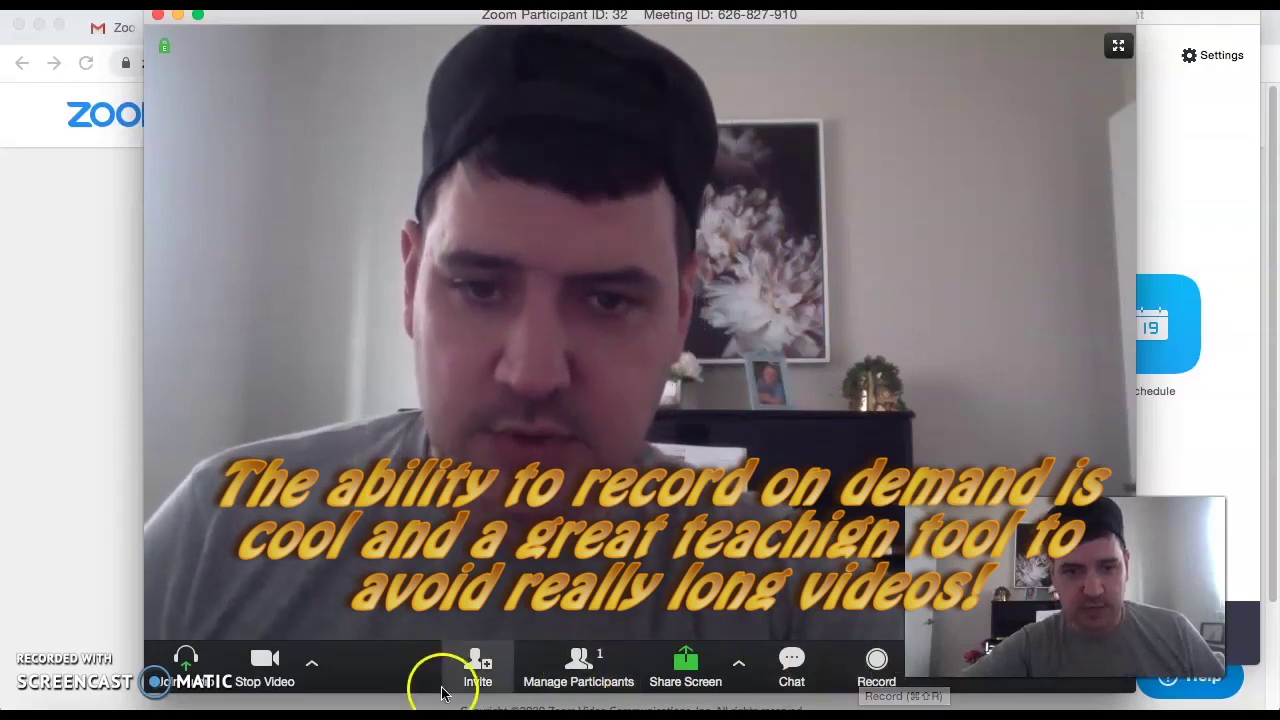
pyautogui.click(791, 666)
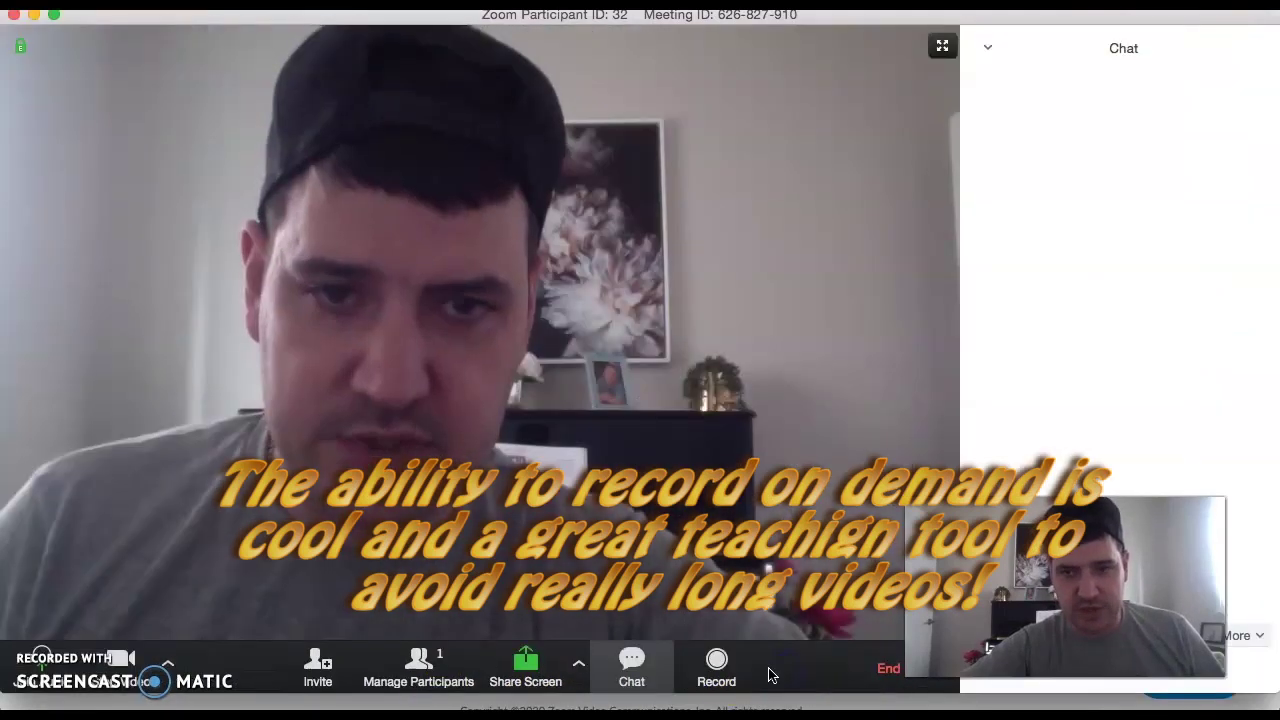
pyautogui.moveTo(1125, 585); pyautogui.dragTo(971, 491)
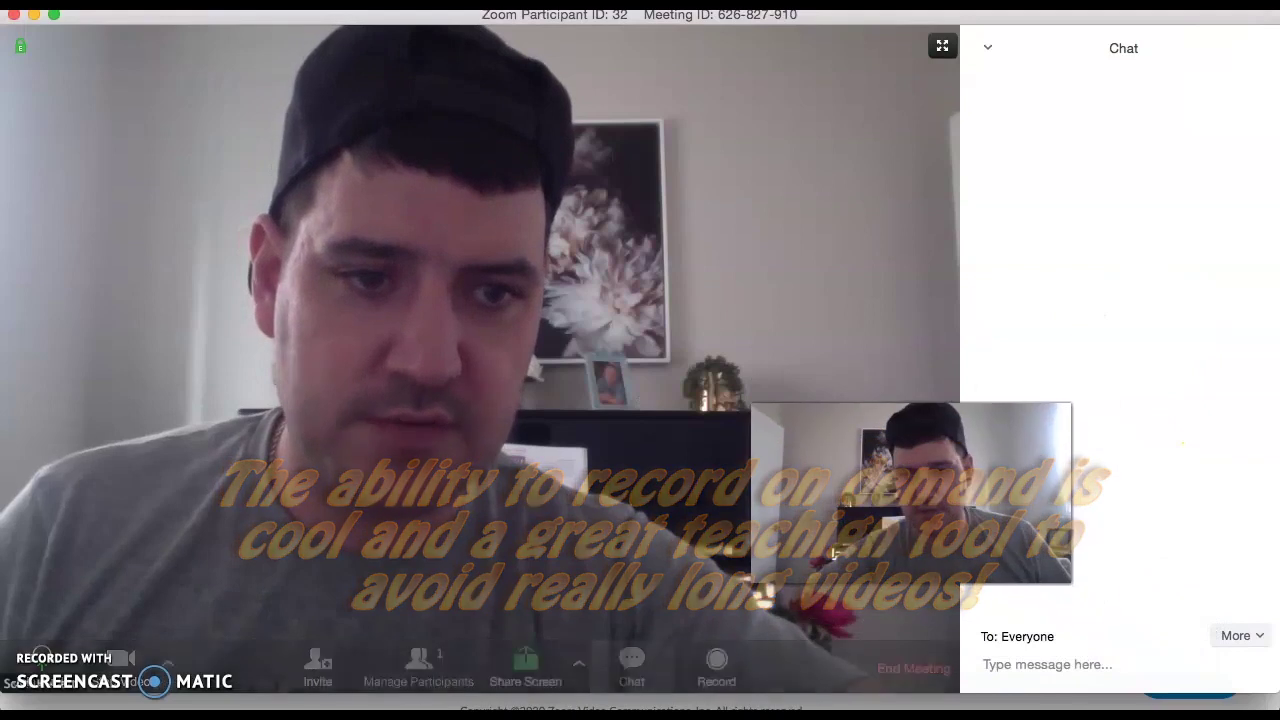
pyautogui.click(1060, 662)
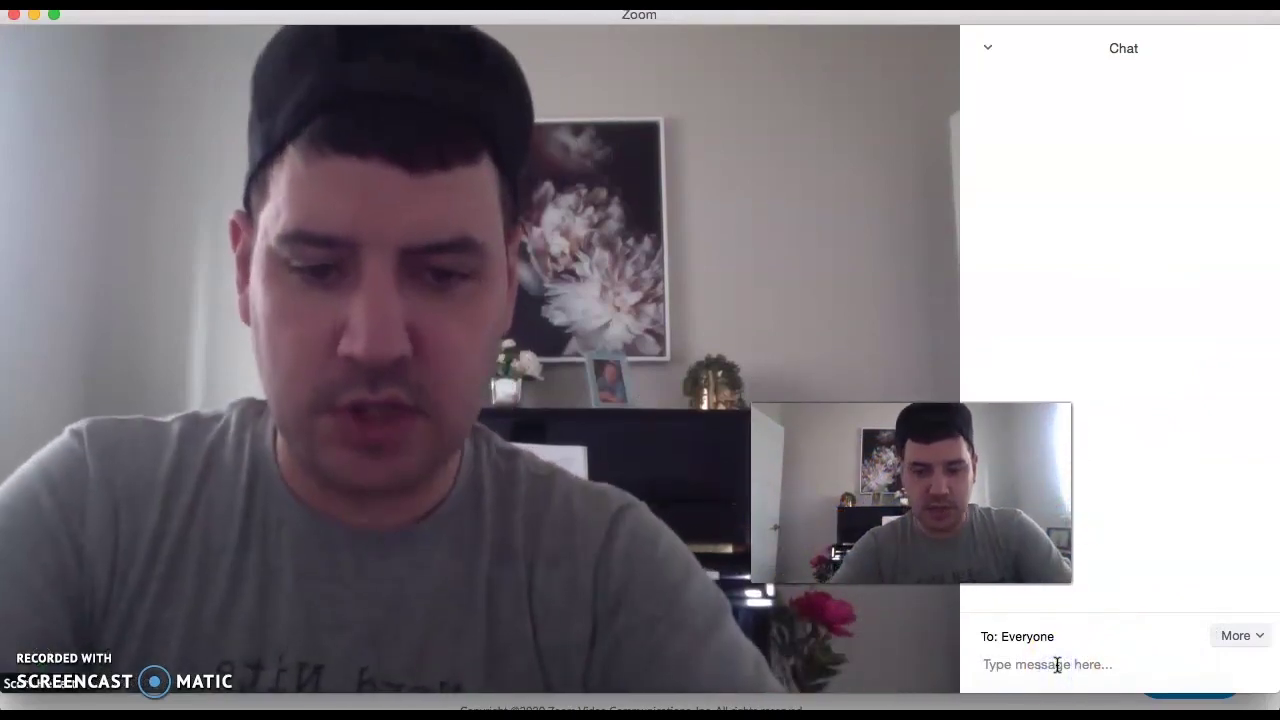
pyautogui.write('What did you mean')
pyautogui.click(222, 586)
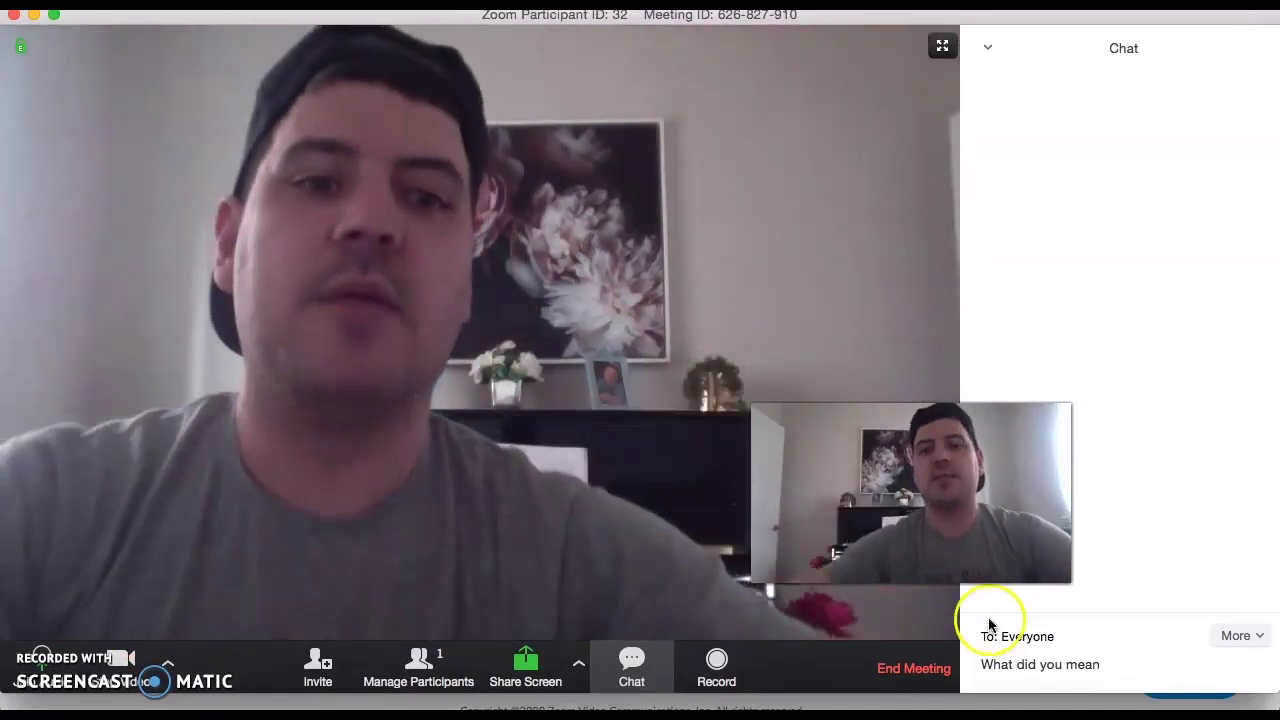
pyautogui.write('?')
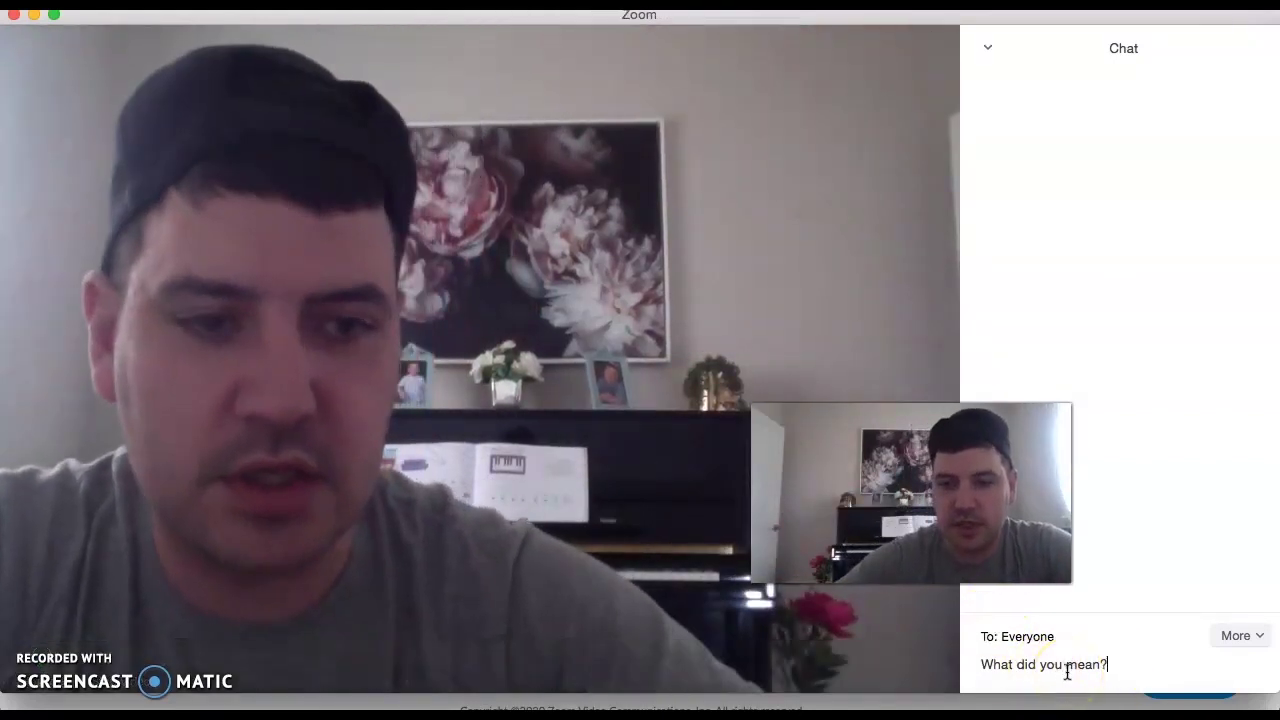
pyautogui.press('Return')
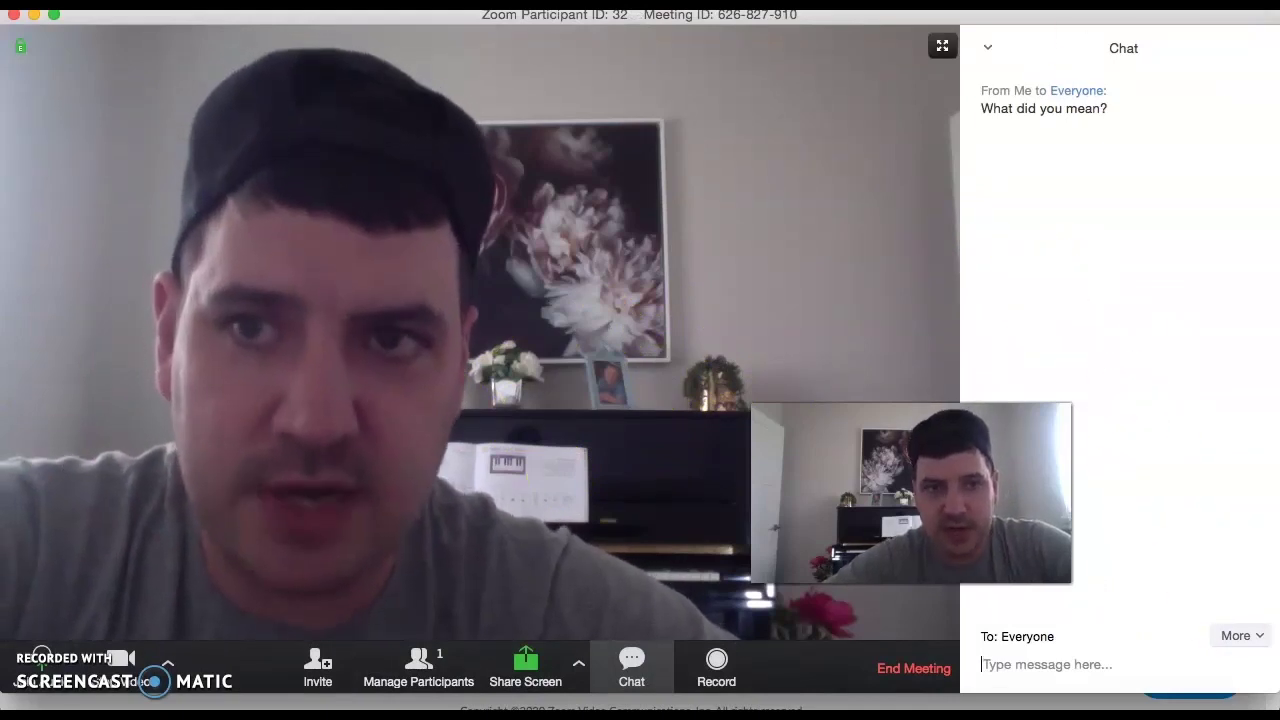
# Step: Record a short clip of the meeting and stop the recording
pyautogui.click(714, 663)
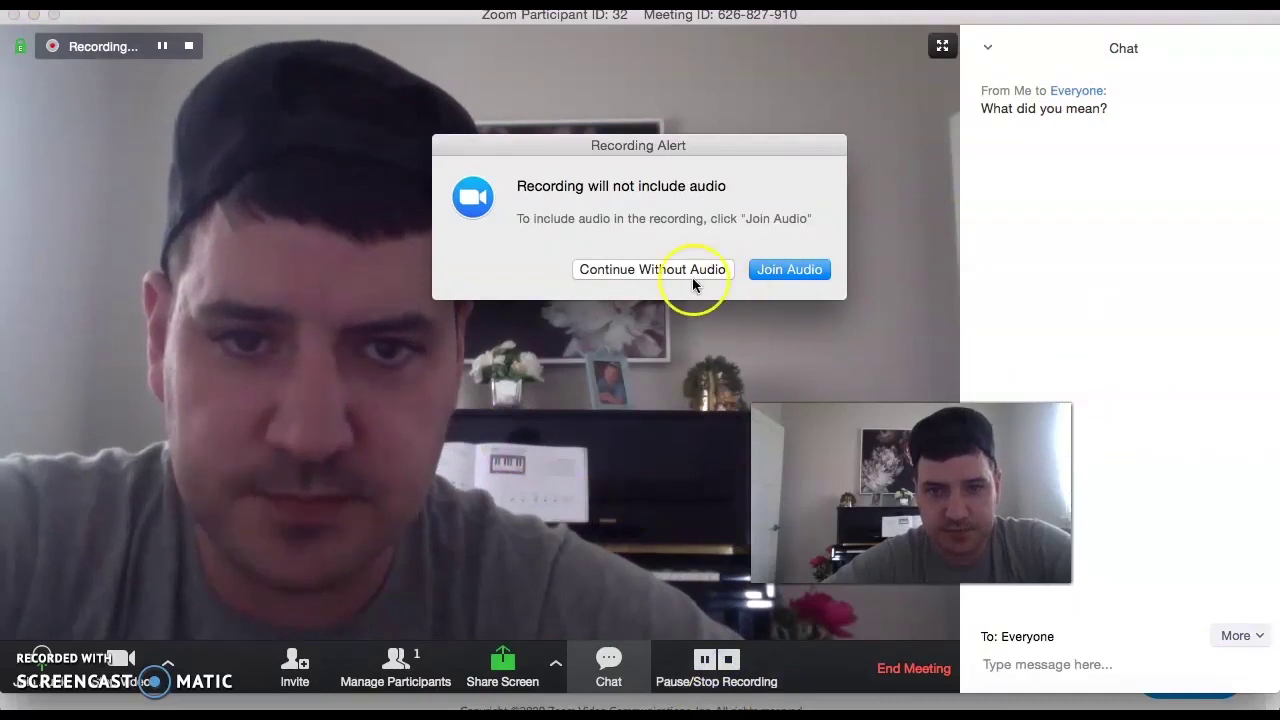
pyautogui.click(456, 273)
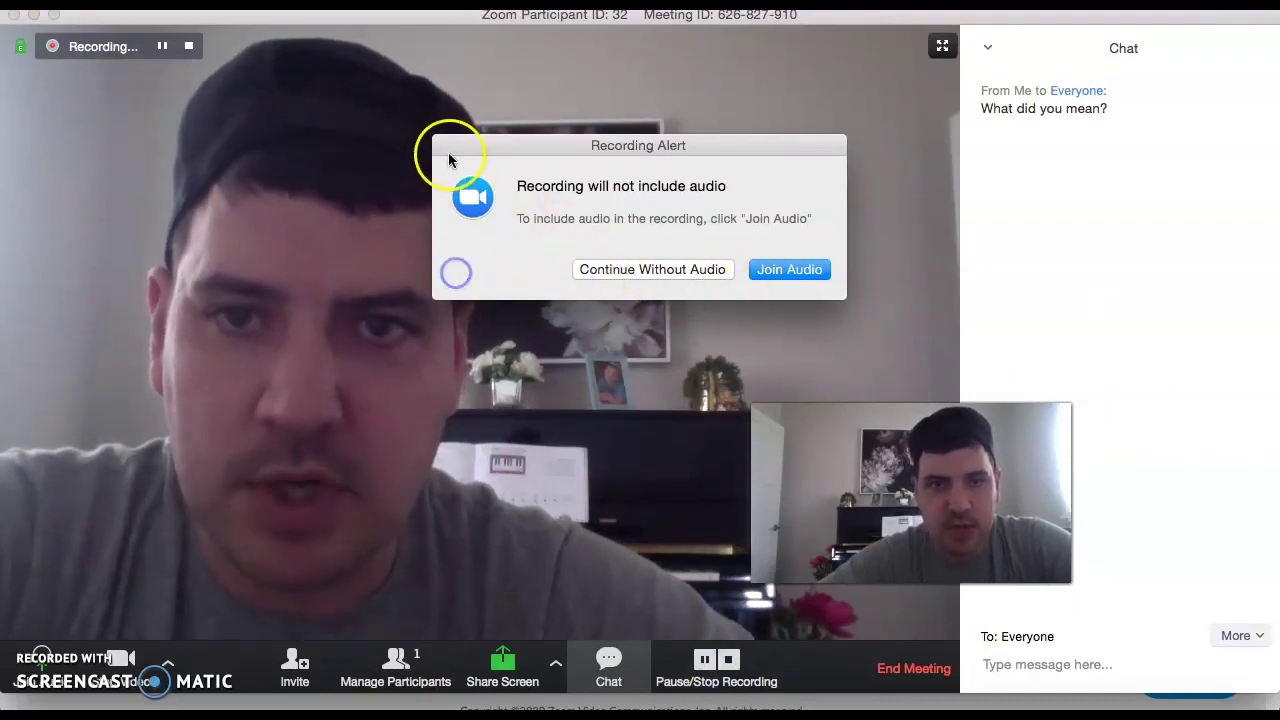
pyautogui.click(188, 50)
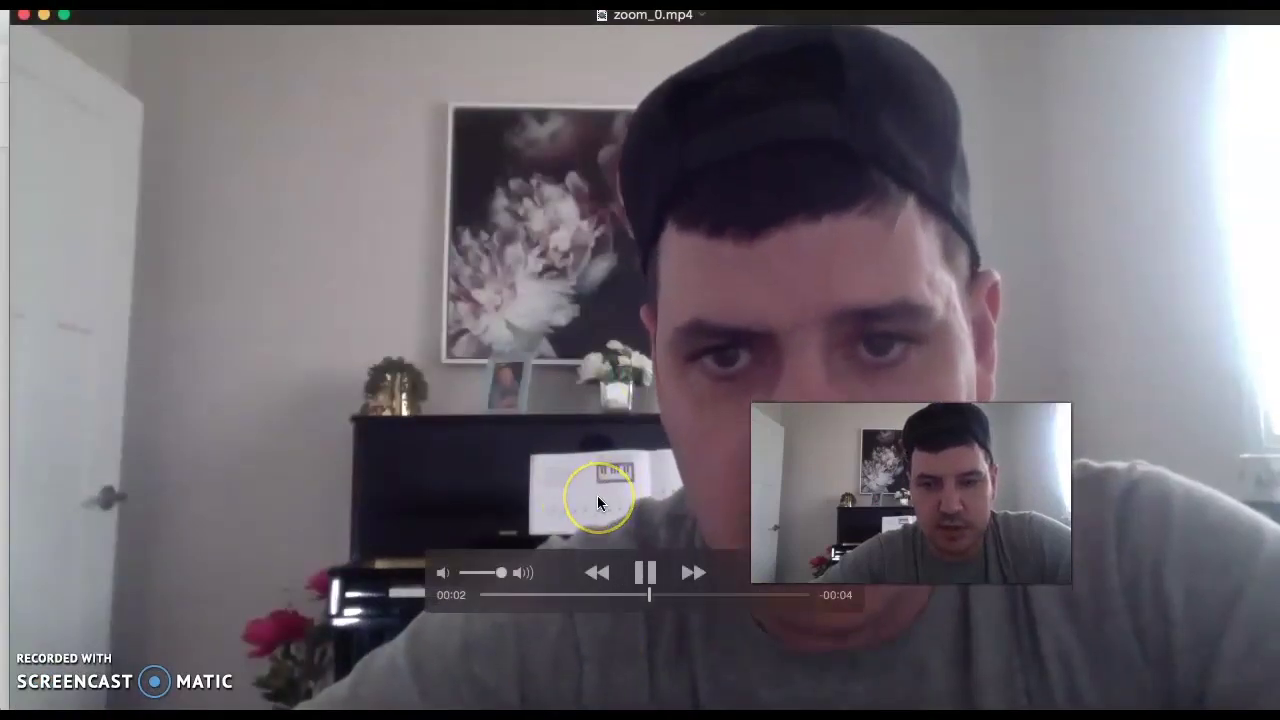
# Step: Close the zoom_0.mp4 video and its recording folder, and quit QuickTime Player
pyautogui.click(23, 14)
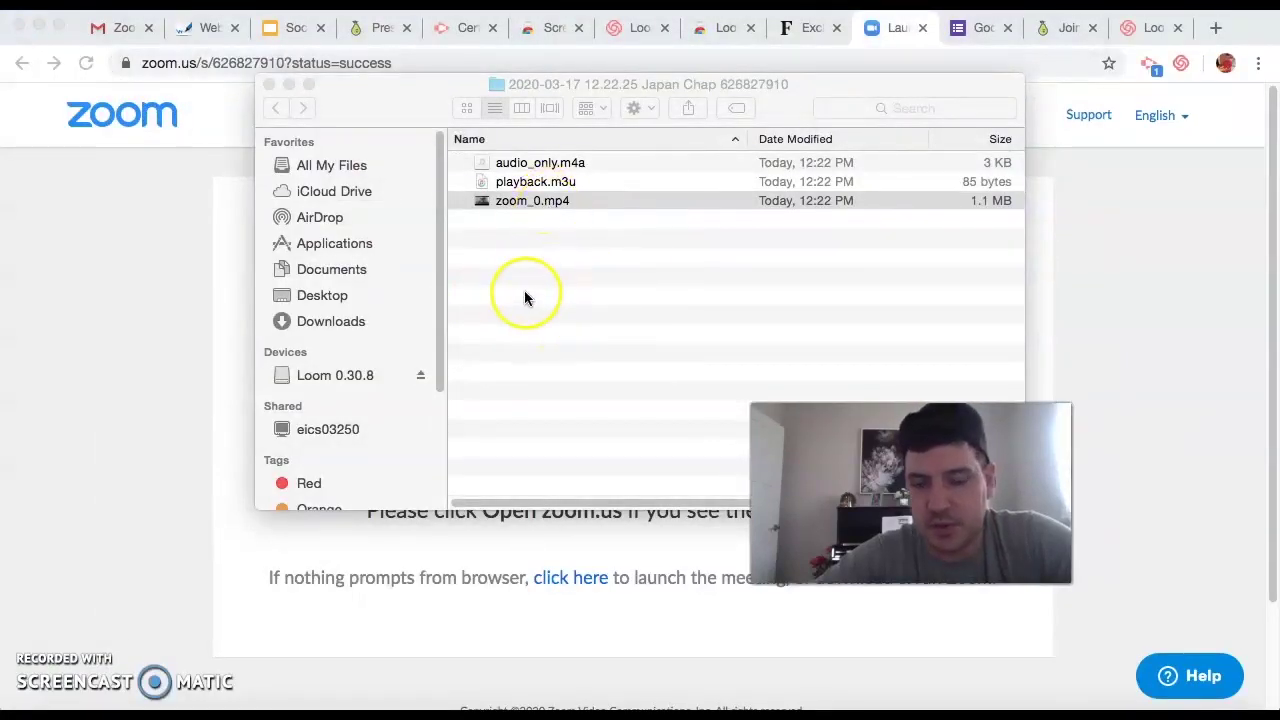
pyautogui.click(269, 84)
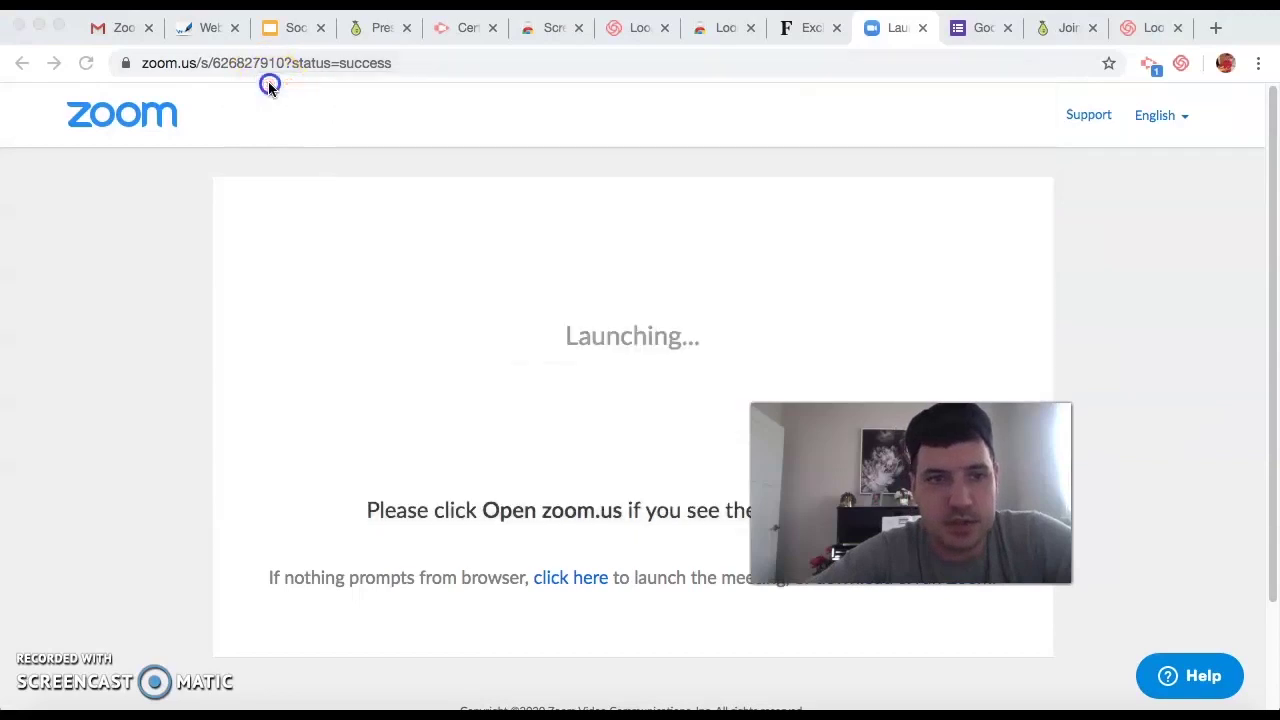
pyautogui.moveTo(857, 528); pyautogui.dragTo(1022, 400)
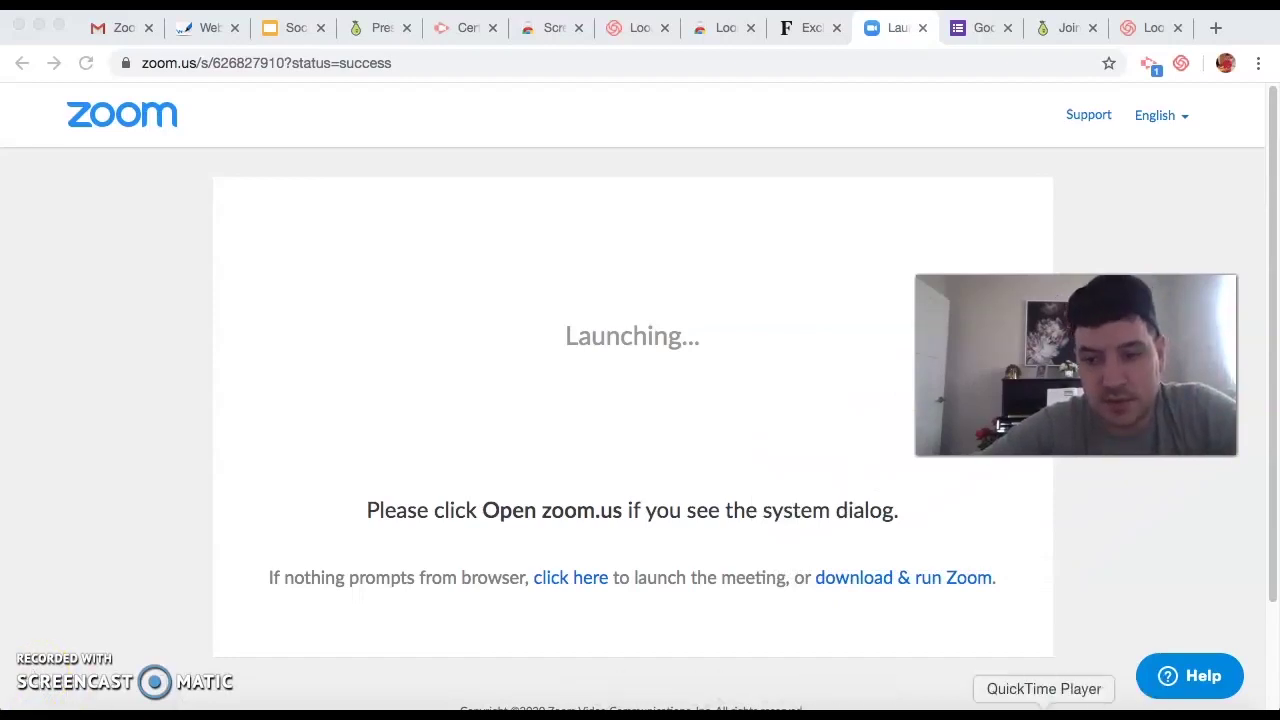
pyautogui.rightClick(1044, 712)
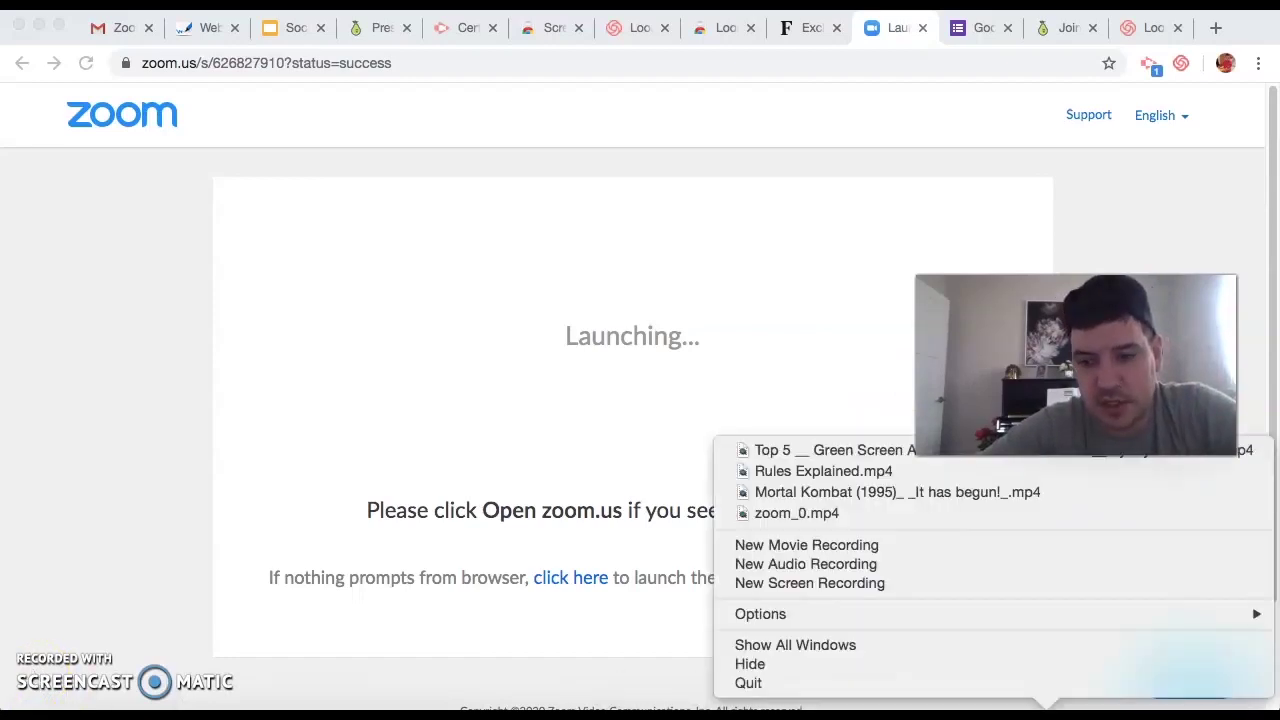
pyautogui.click(908, 688)
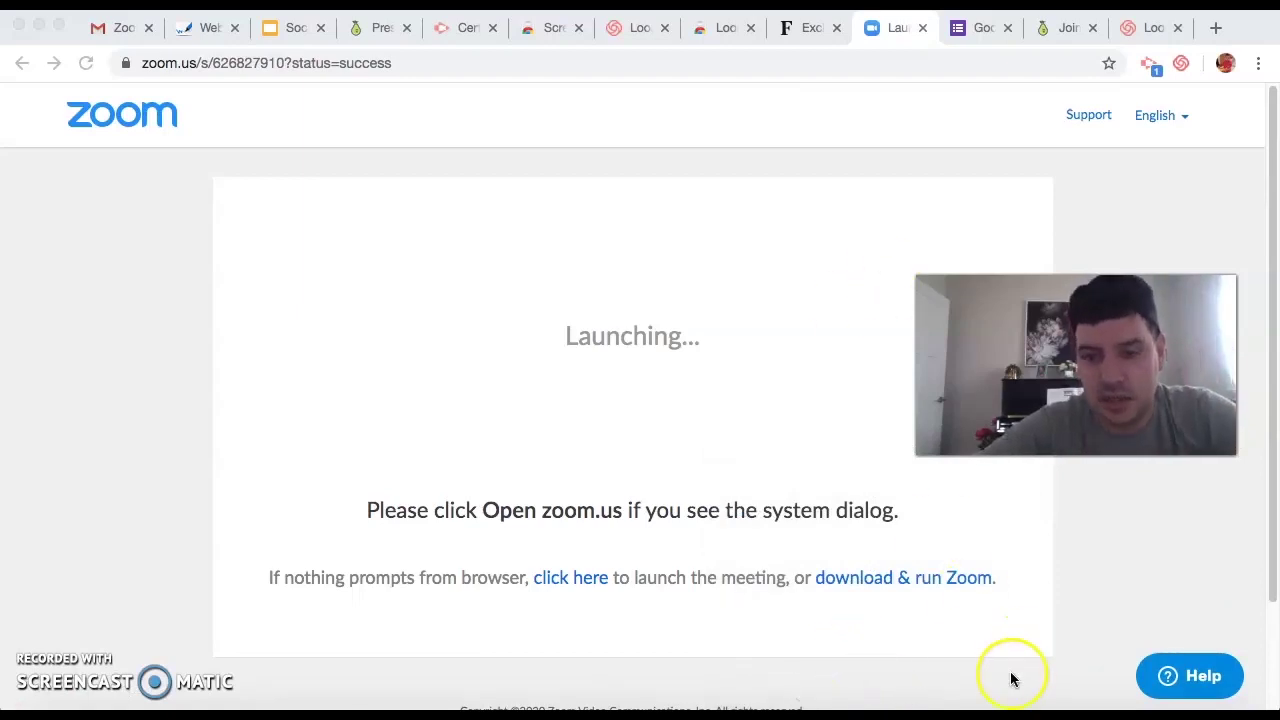
# Step: Close the Zoom launch page, create a blank quiz in Google Forms, and make its first question required and worth 1 point
pyautogui.click(922, 28)
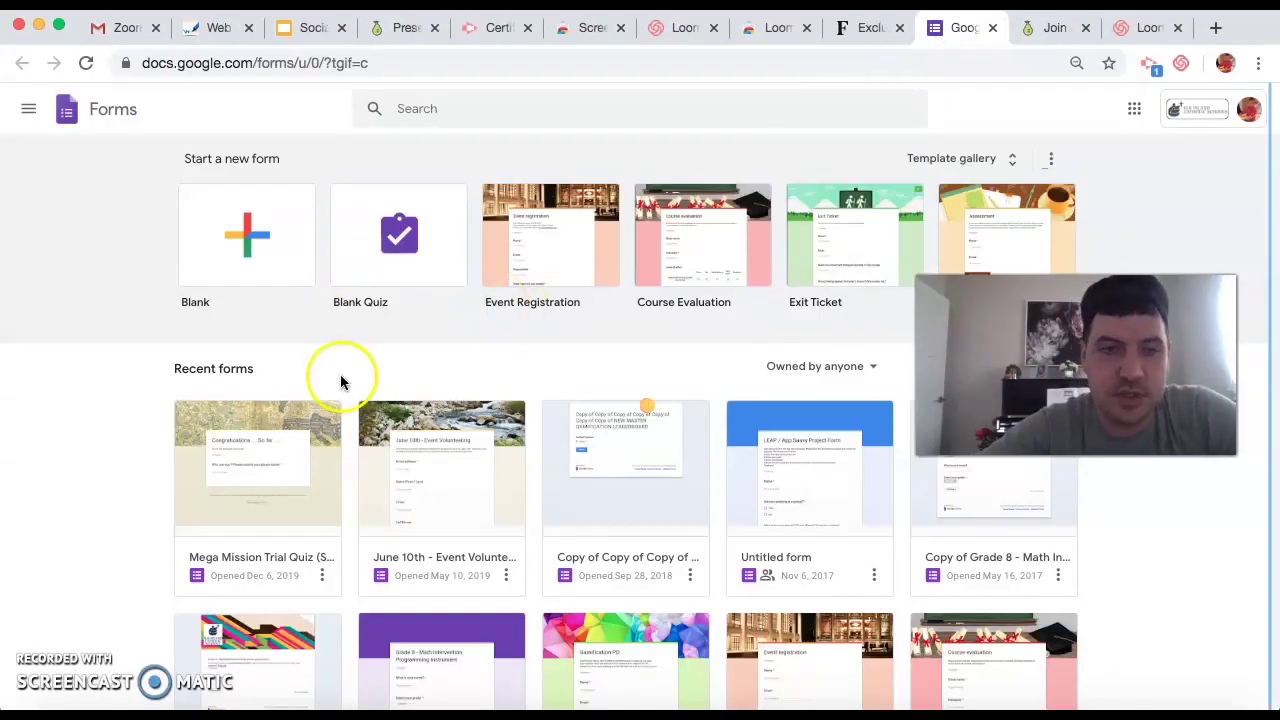
pyautogui.click(375, 255)
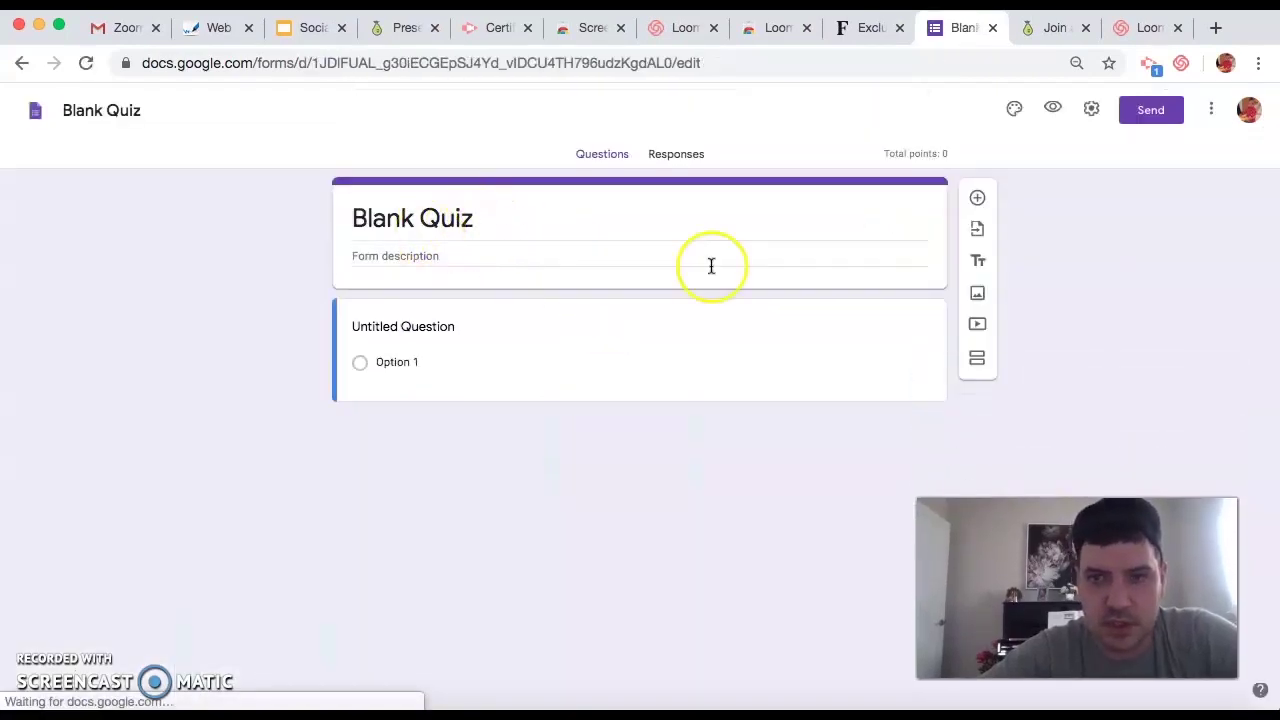
pyautogui.click(503, 320)
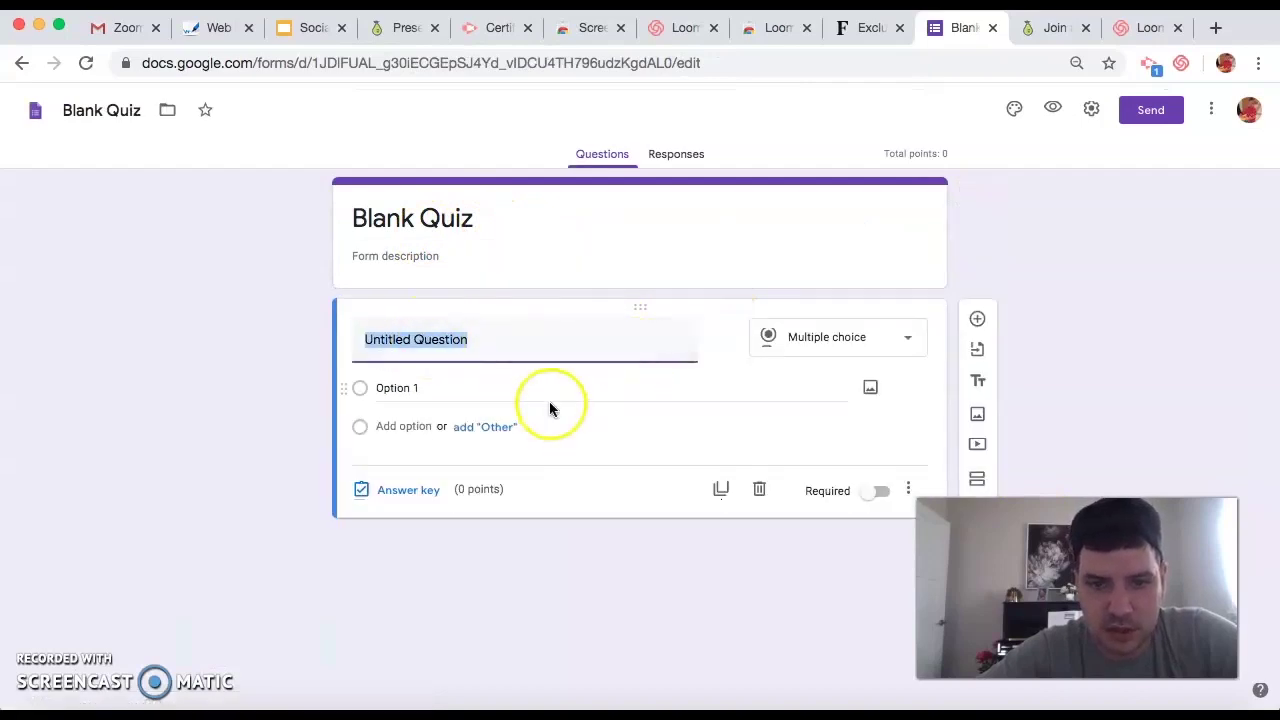
pyautogui.click(870, 493)
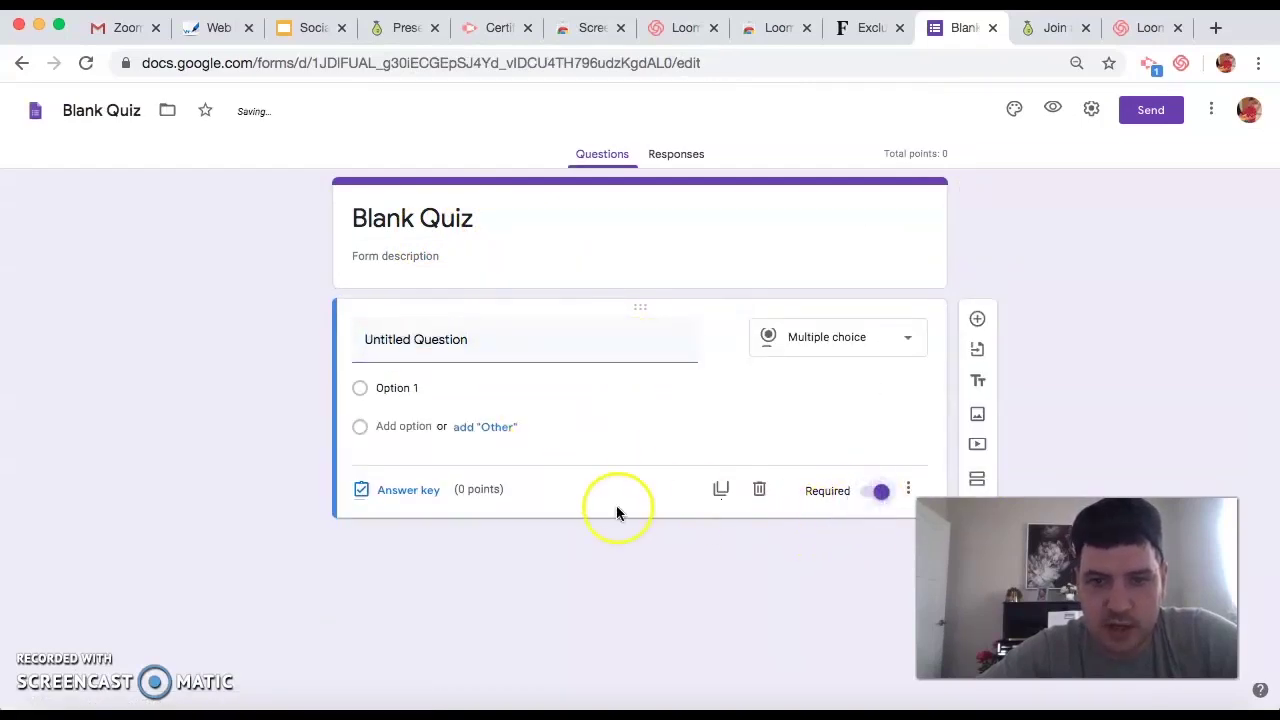
pyautogui.click(408, 490)
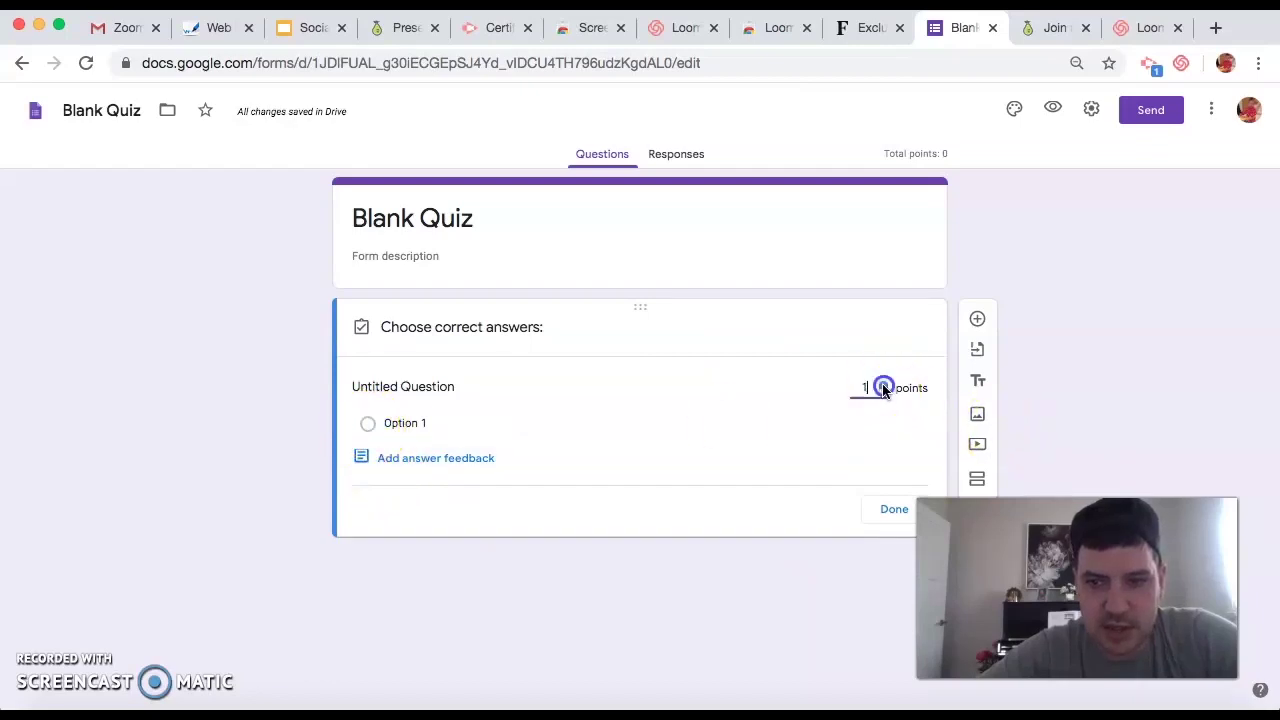
pyautogui.click(893, 509)
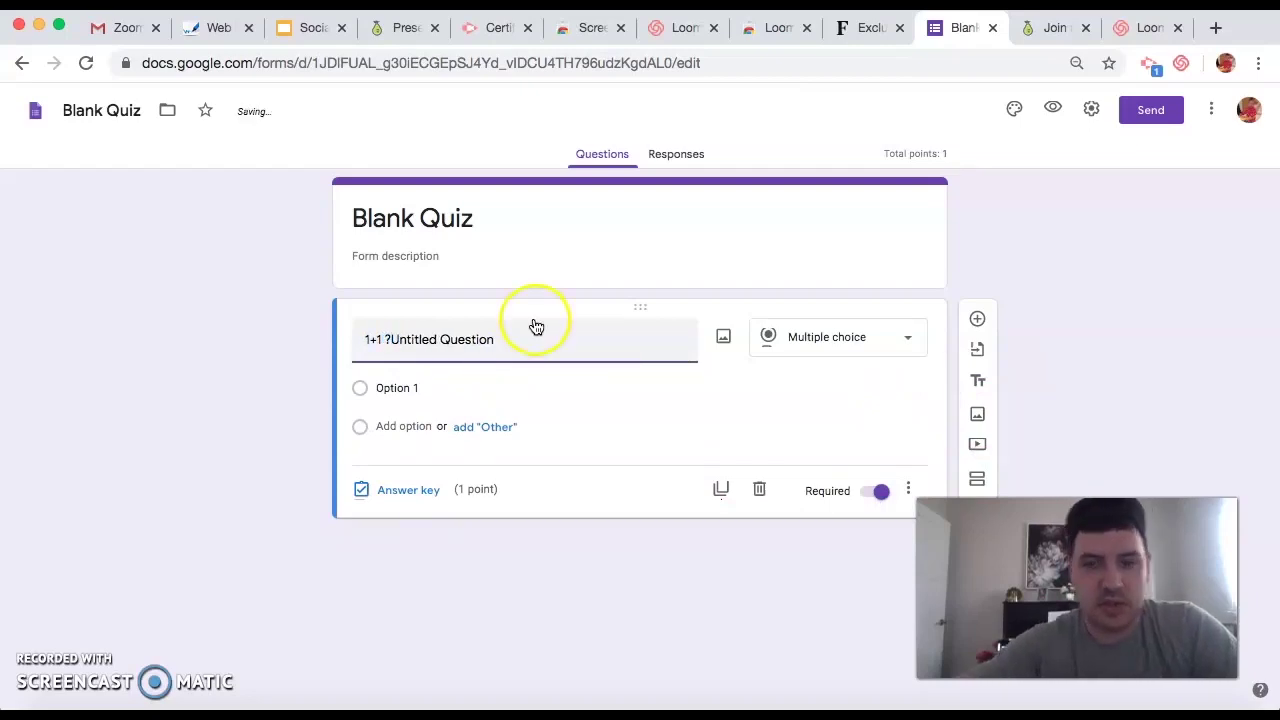
# Step: Trim the question text to "1+1 ?" and give it the answer options 1, 2, 3 and 4
pyautogui.moveTo(393, 342); pyautogui.dragTo(476, 342)
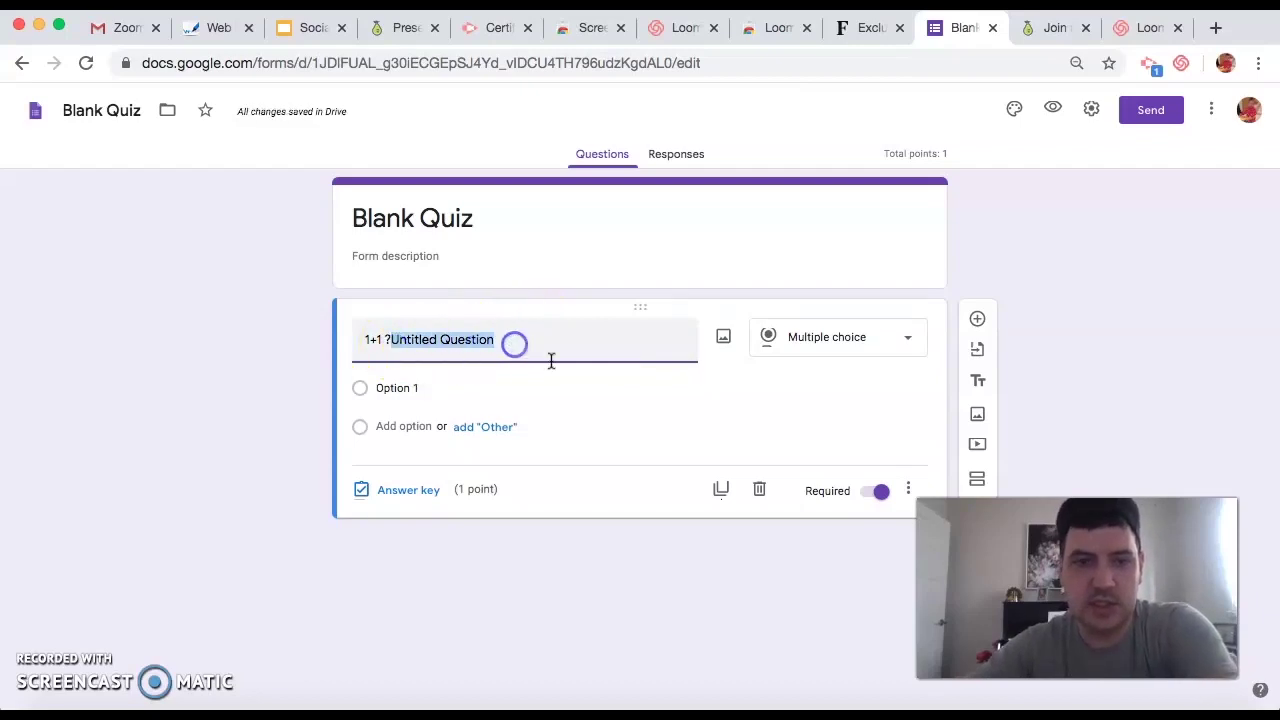
pyautogui.press('BackSpace')
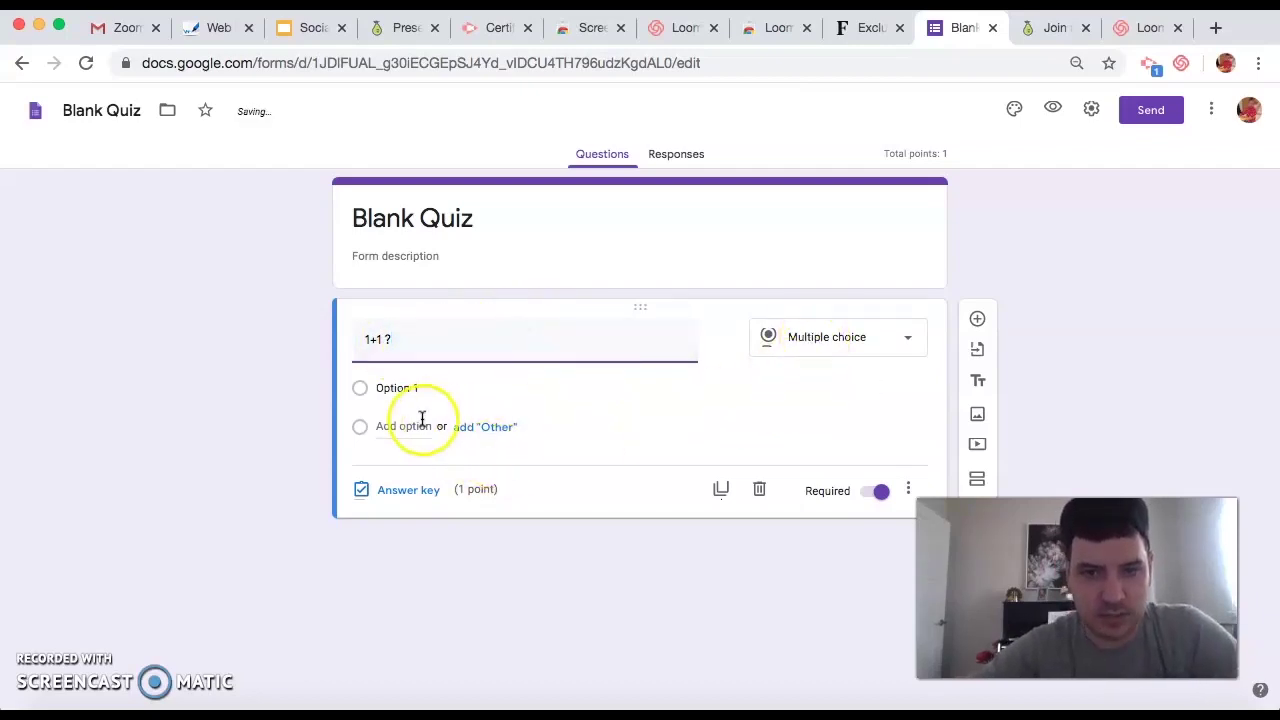
pyautogui.click(370, 389)
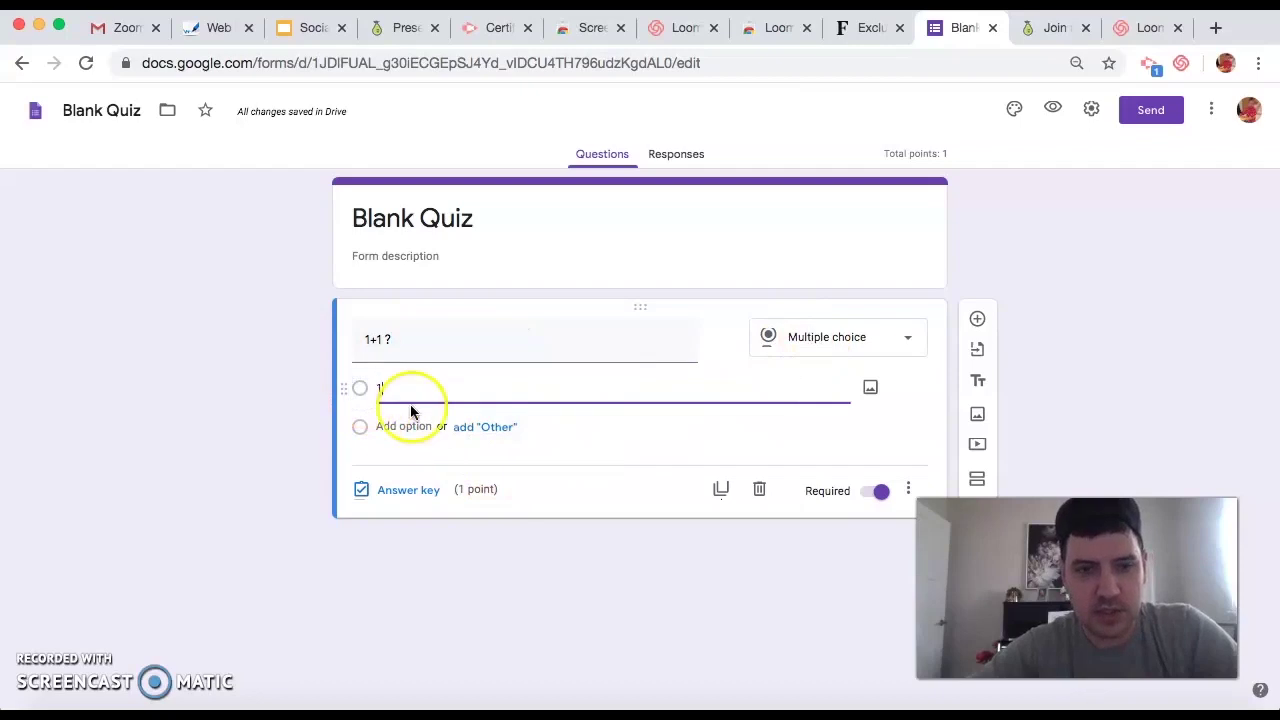
pyautogui.click(394, 447)
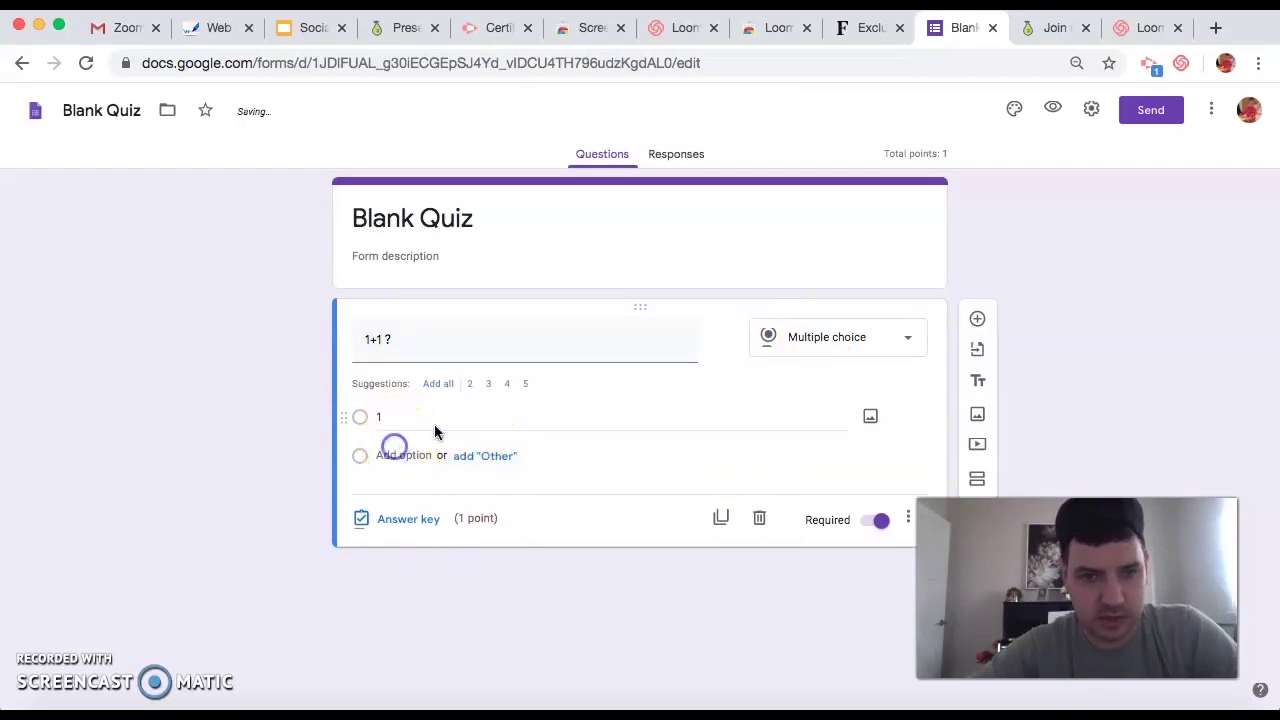
pyautogui.click(474, 390)
pyautogui.click(472, 388)
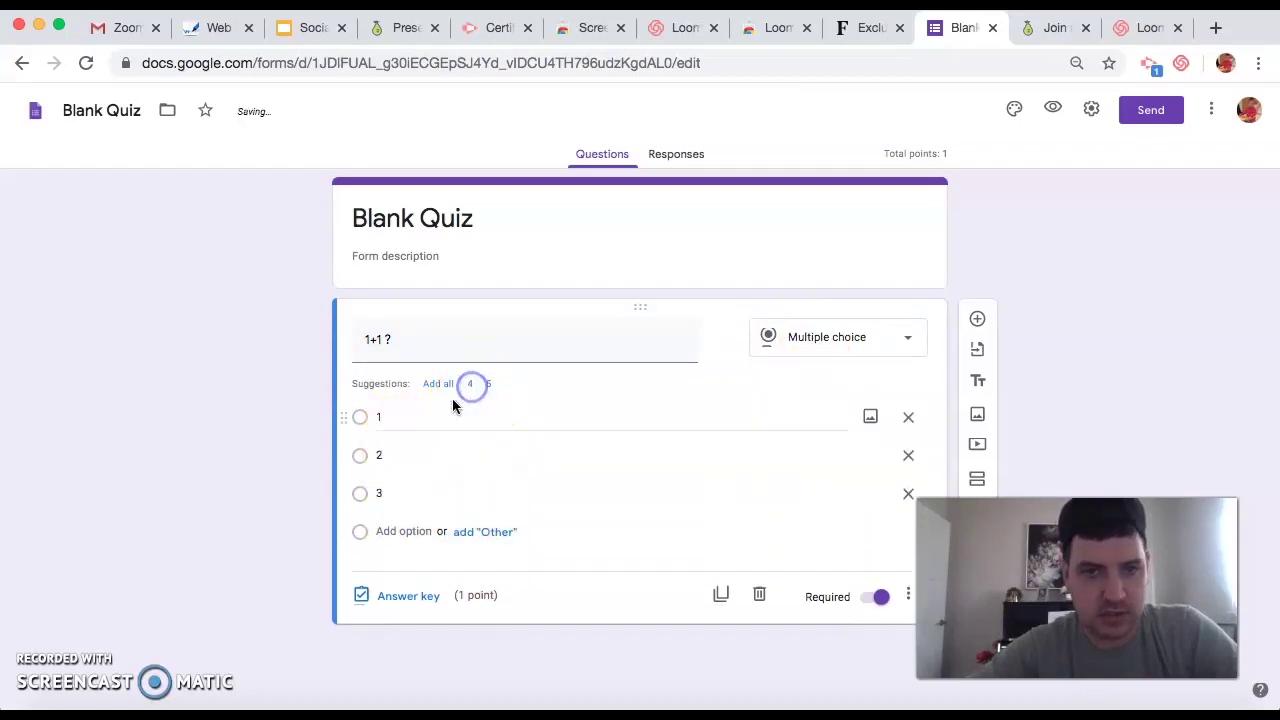
pyautogui.click(470, 388)
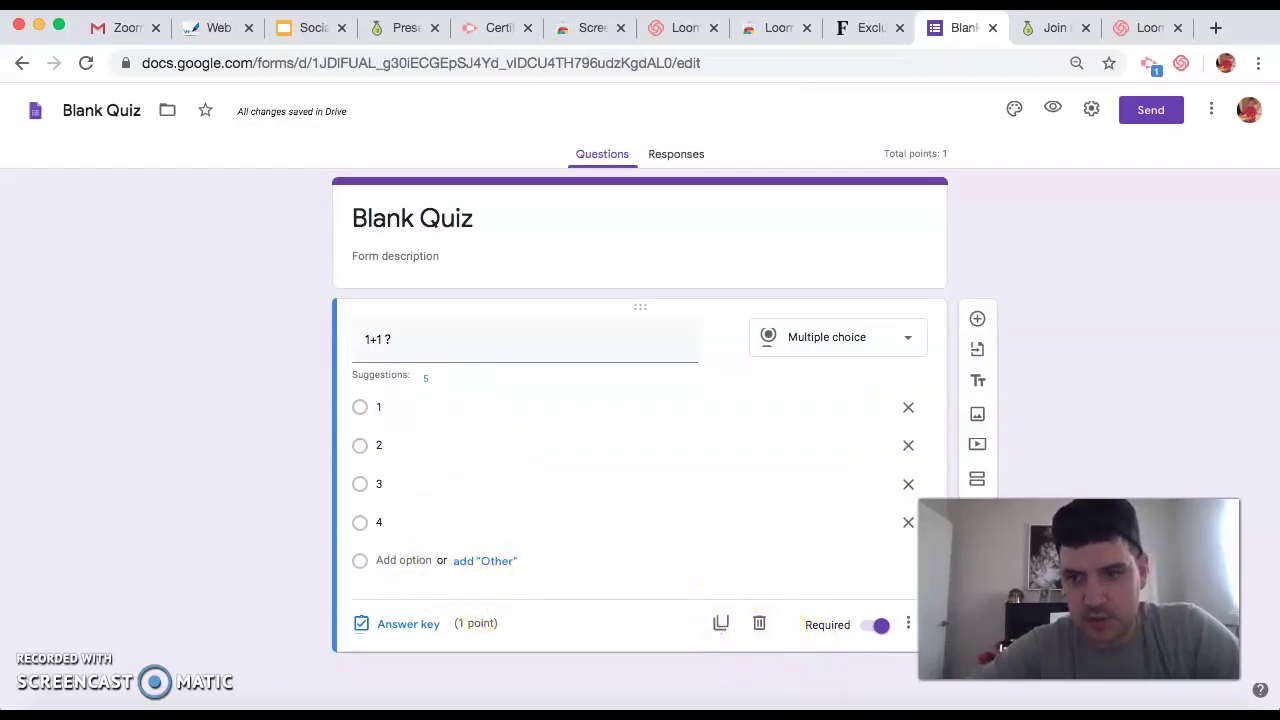
# Step: Open the answer key of the "1+1 ?" question
pyautogui.moveTo(1020, 580); pyautogui.dragTo(1062, 601)
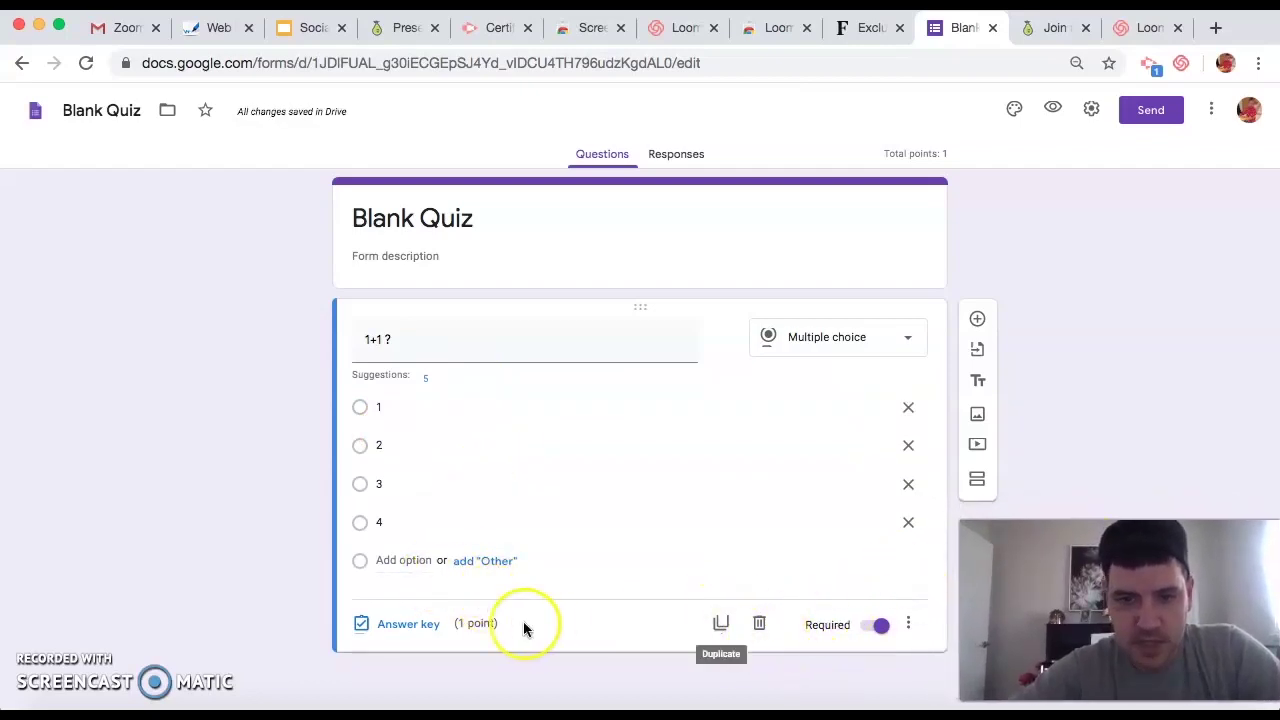
pyautogui.click(410, 626)
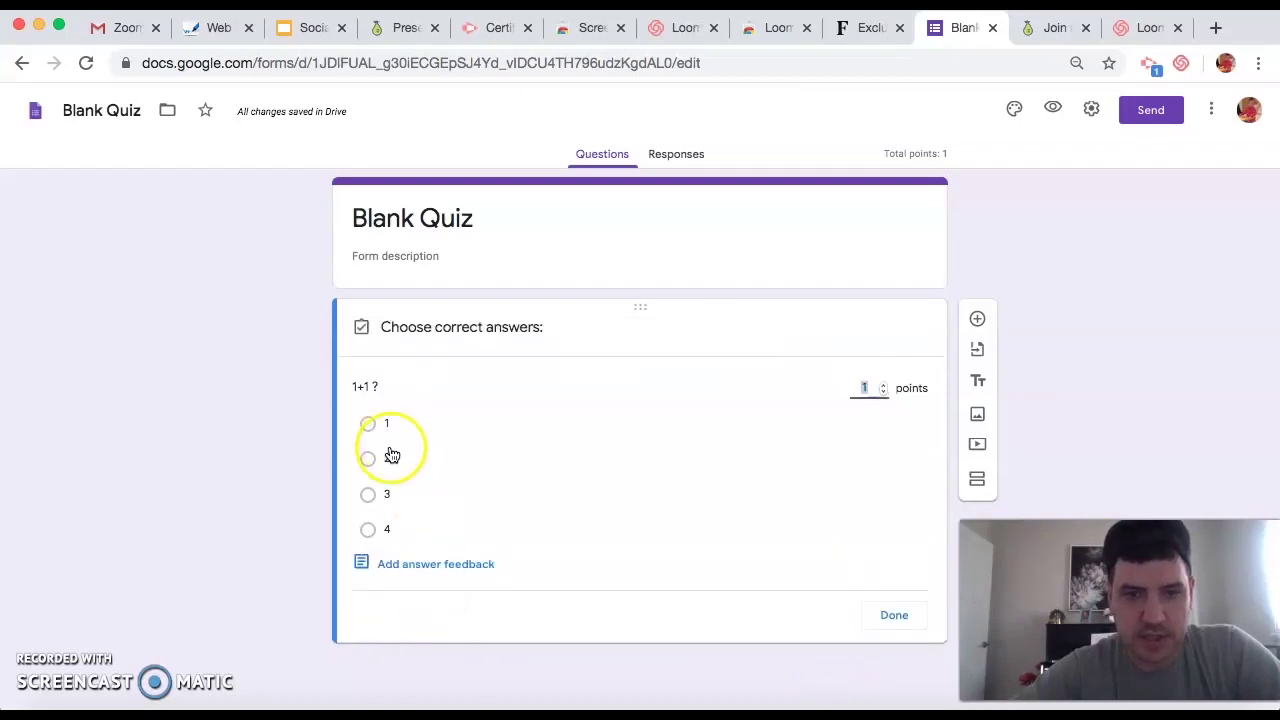
pyautogui.click(368, 424)
pyautogui.click(368, 458)
pyautogui.click(368, 493)
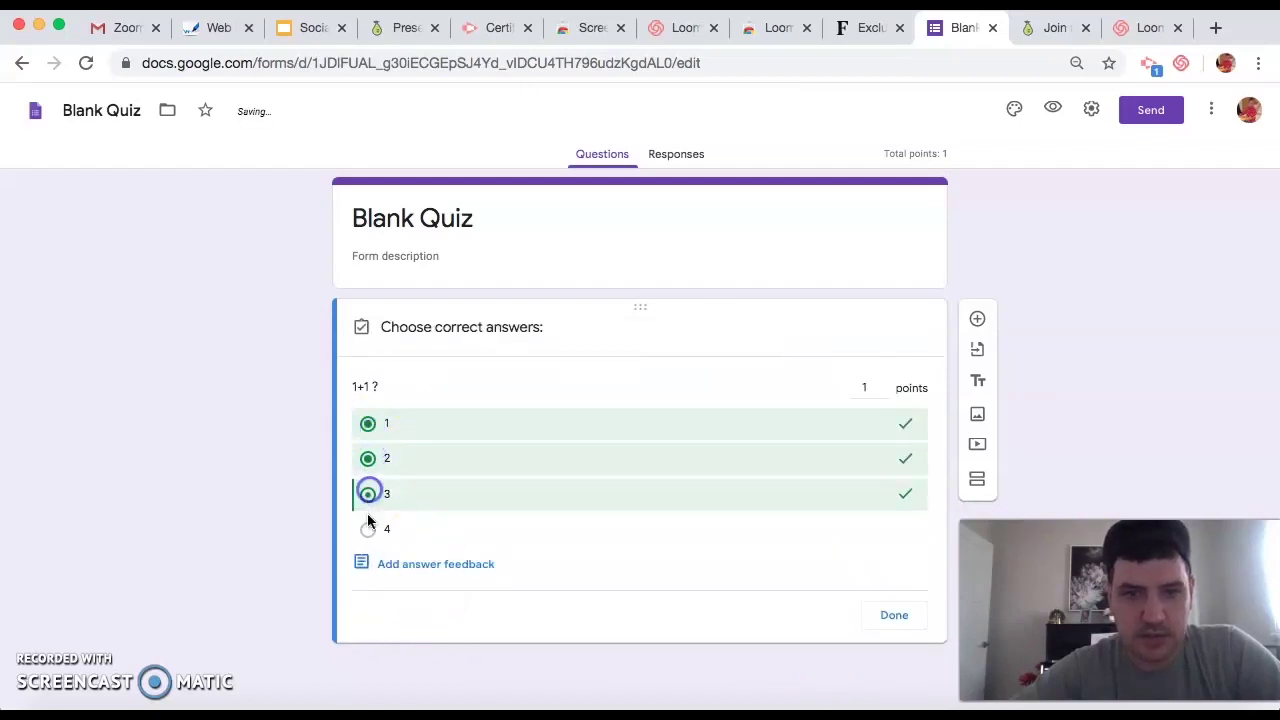
pyautogui.click(368, 528)
pyautogui.click(368, 528)
pyautogui.click(368, 493)
pyautogui.click(368, 458)
pyautogui.click(368, 423)
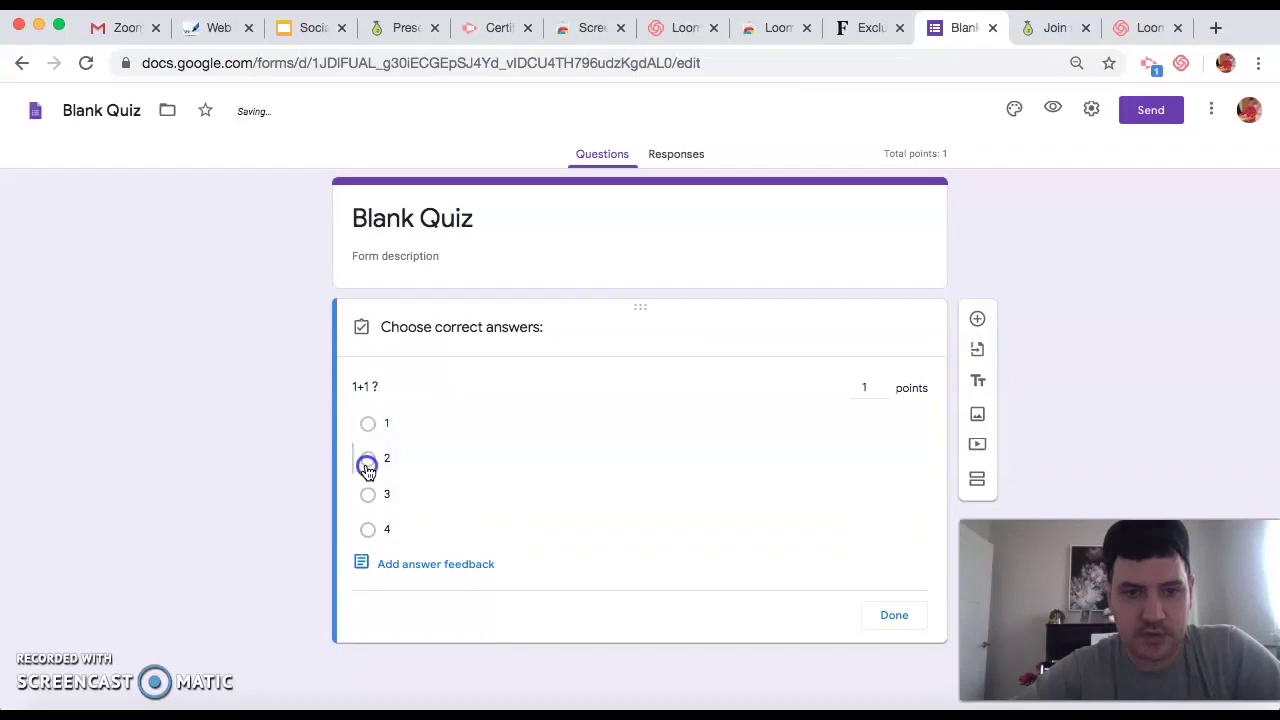
# Step: Mark option 2 as the correct answer to "1+1 ?" and finish the answer key
pyautogui.click(368, 462)
pyautogui.click(898, 620)
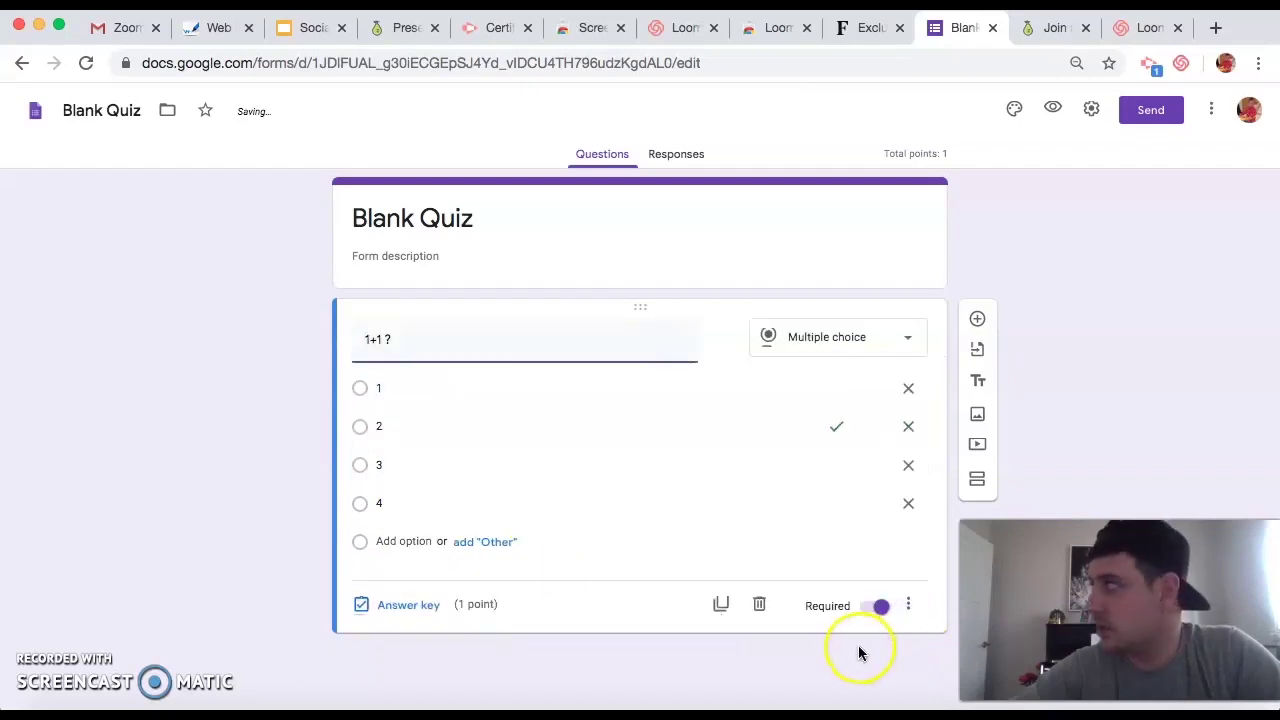